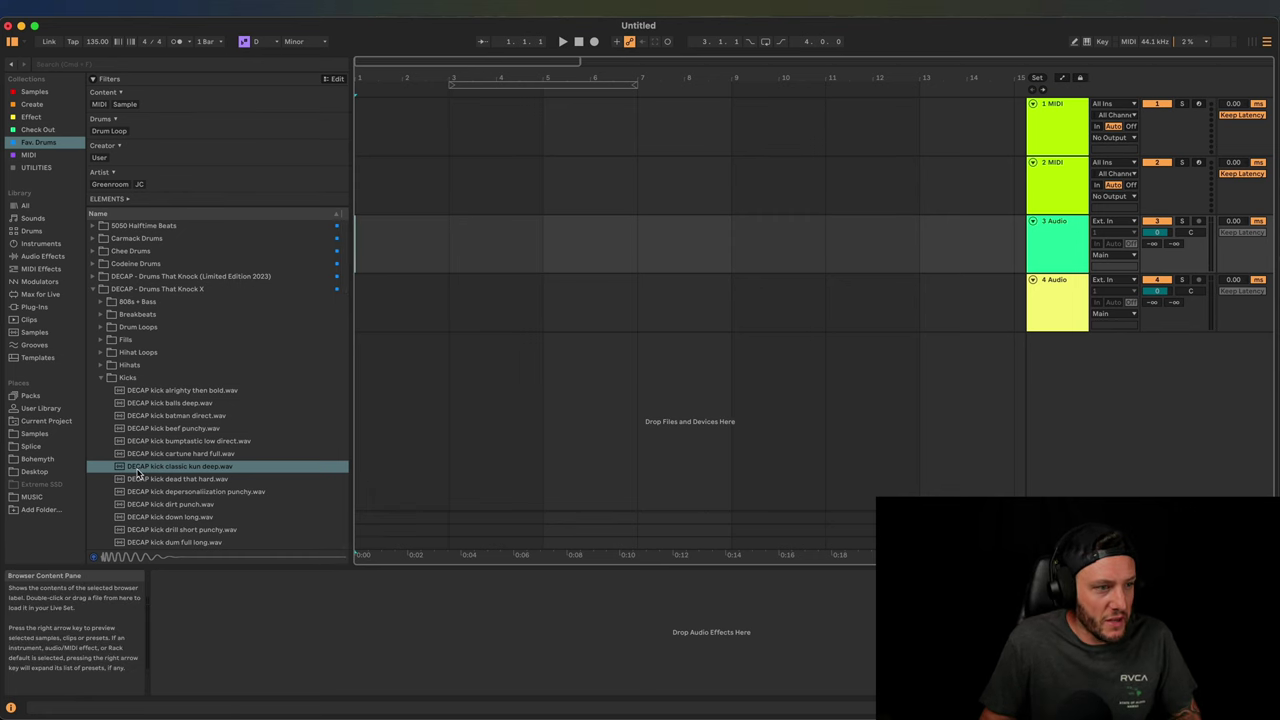
Place DECAP kick classic kun deep.wav at the start of track 3 as a clip named KICK and open the clip
mouse_move(140, 468)
left_mouse_down()
mouse_move(305, 289)
mouse_move(361, 265)
mouse_move(366, 222)
left_mouse_up()
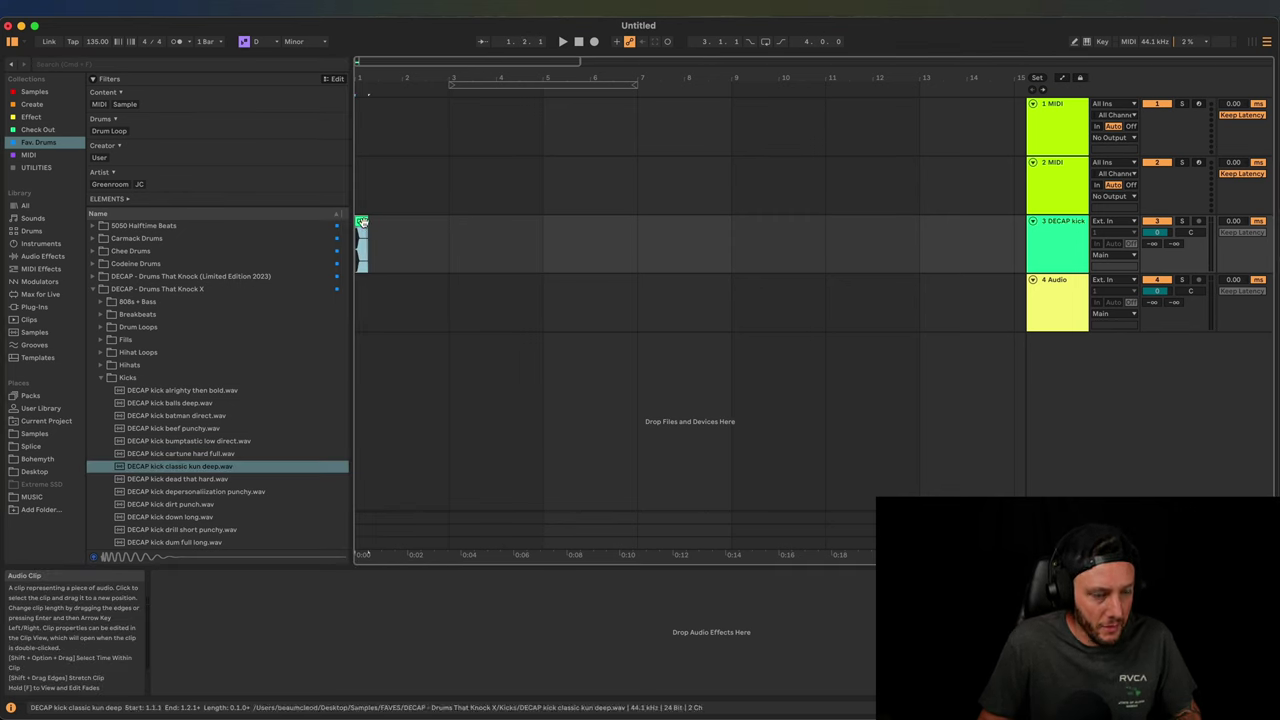
double_click(365, 218)
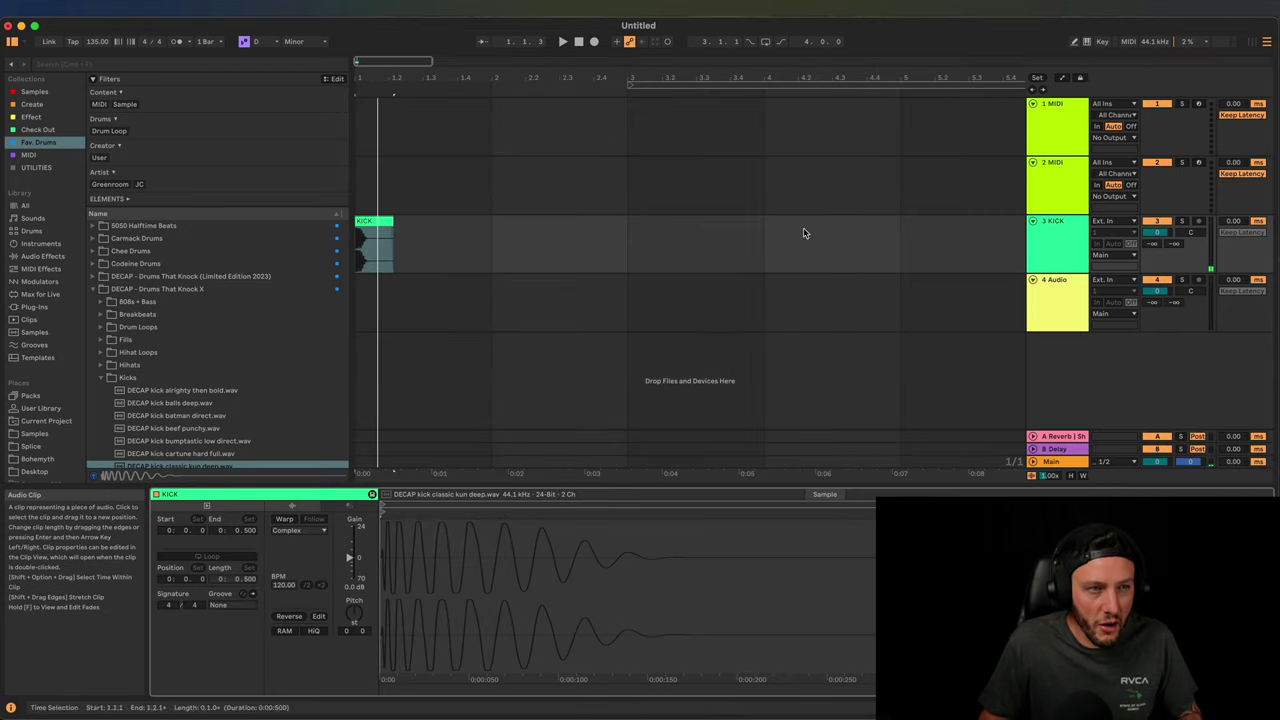
Find the reverb preset BM7 Large & Bright Chamb, add it to the KICK track and play the kick
left_click(1043, 242)
key("super+f")
type("reverb")
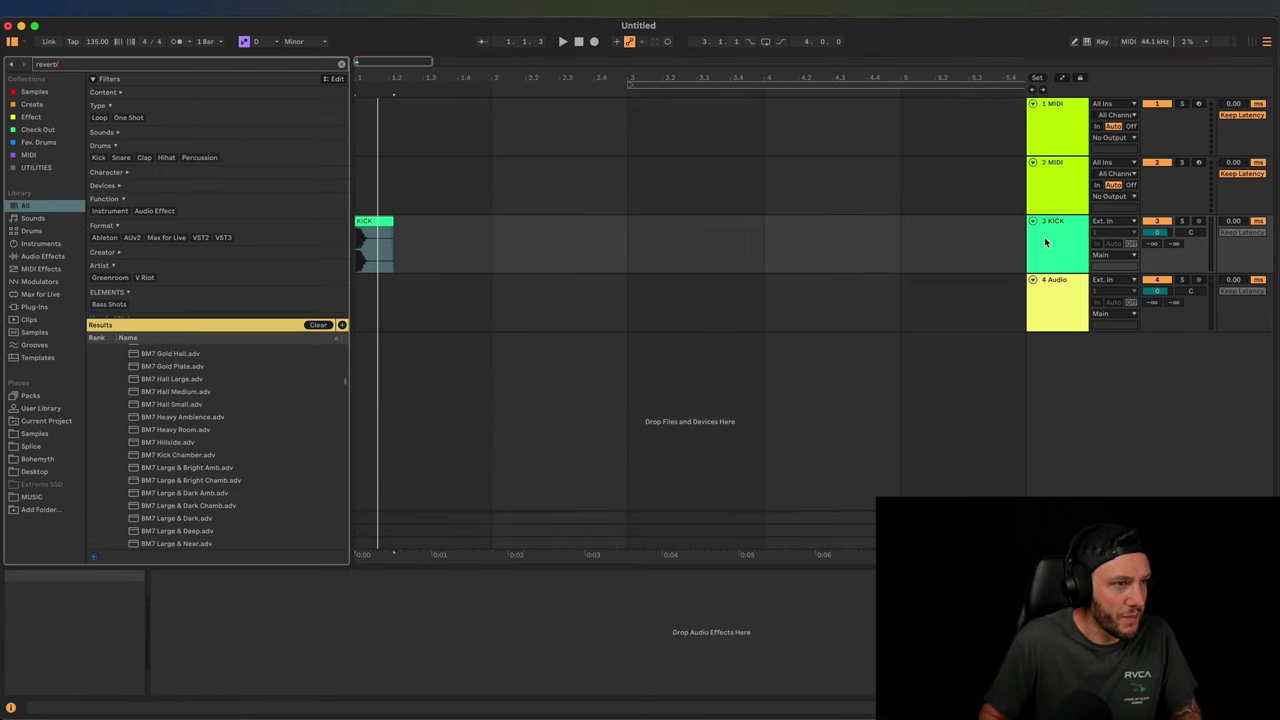
left_click_drag(190, 480, 363, 252)
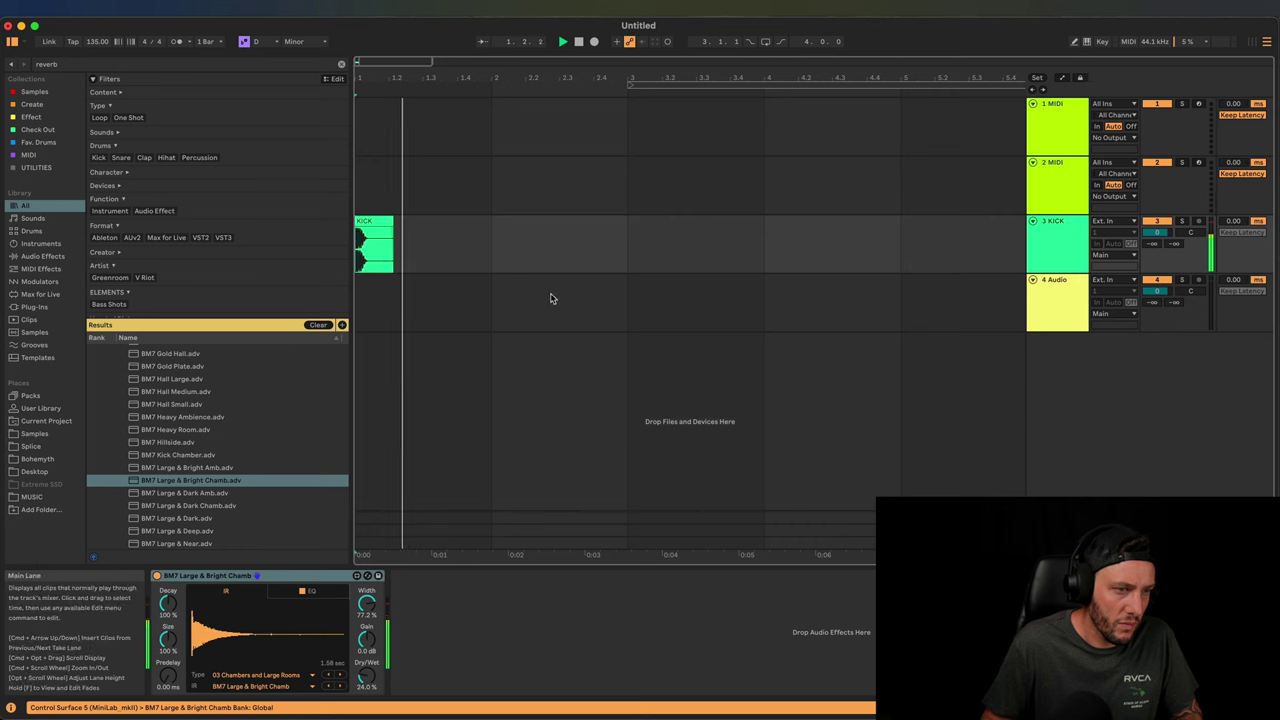
key("space")
left_click(978, 262)
Create a four-bar MIDI clip at the start of the second MIDI track and draw two notes in it
left_click_drag(864, 196, 360, 172)
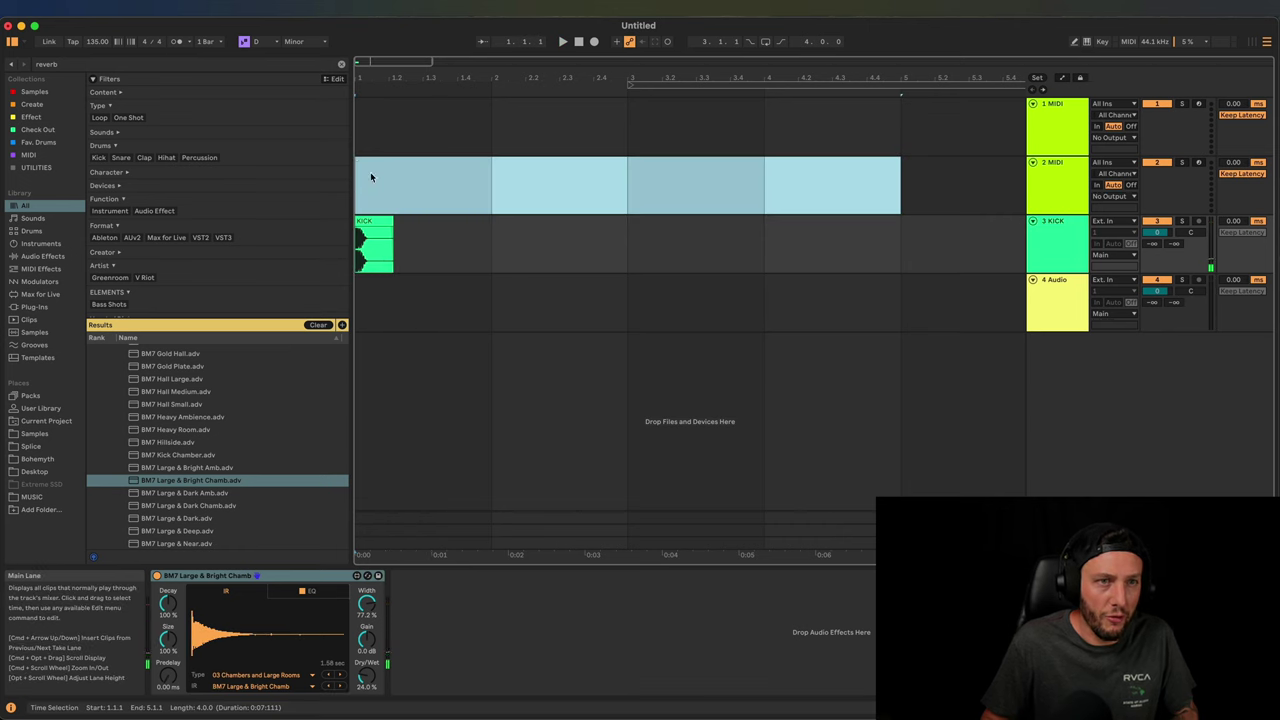
key("super+shift+m")
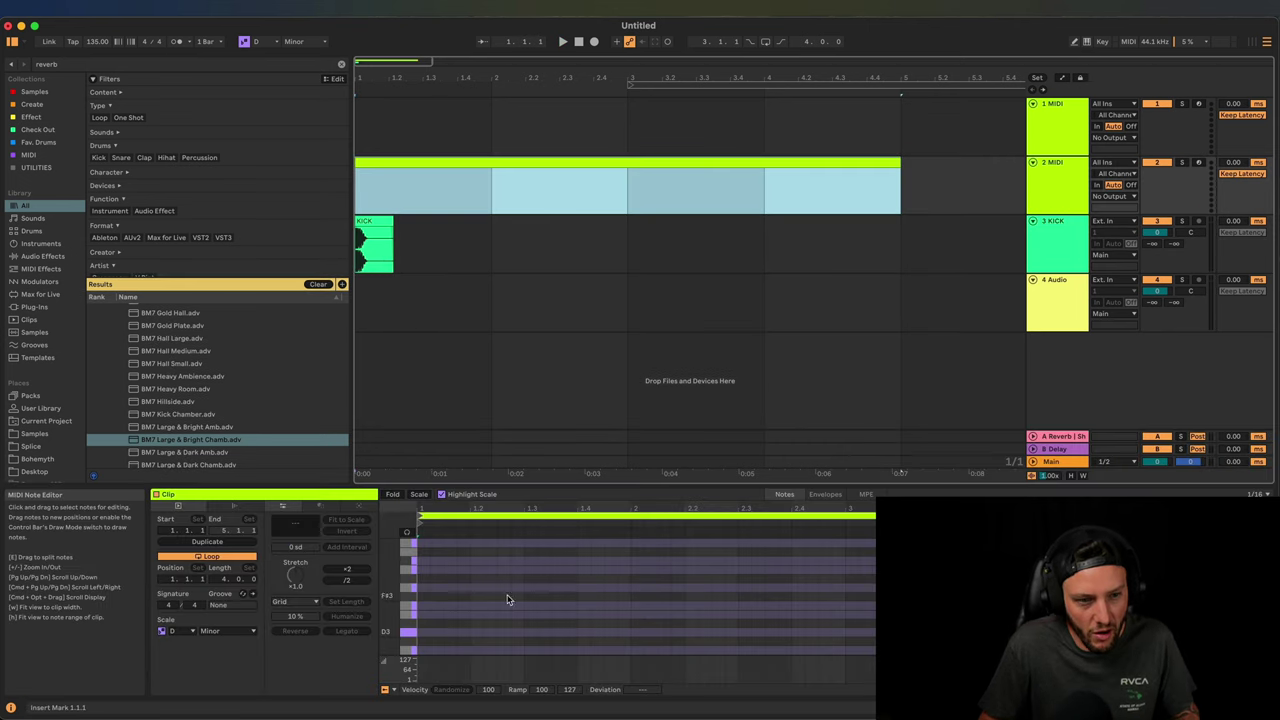
double_click(423, 588)
double_click(489, 561)
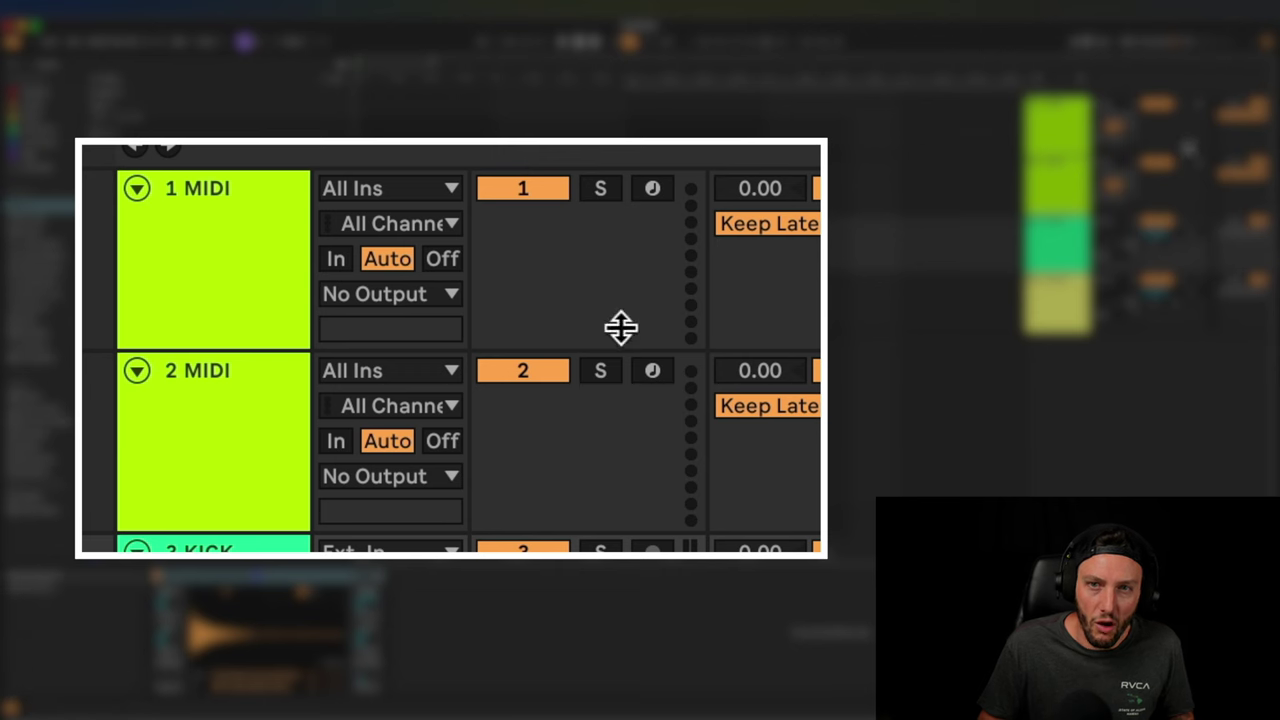
Arm the second MIDI track and record a short MIDI performance from the start of the arrangement
left_click(638, 372)
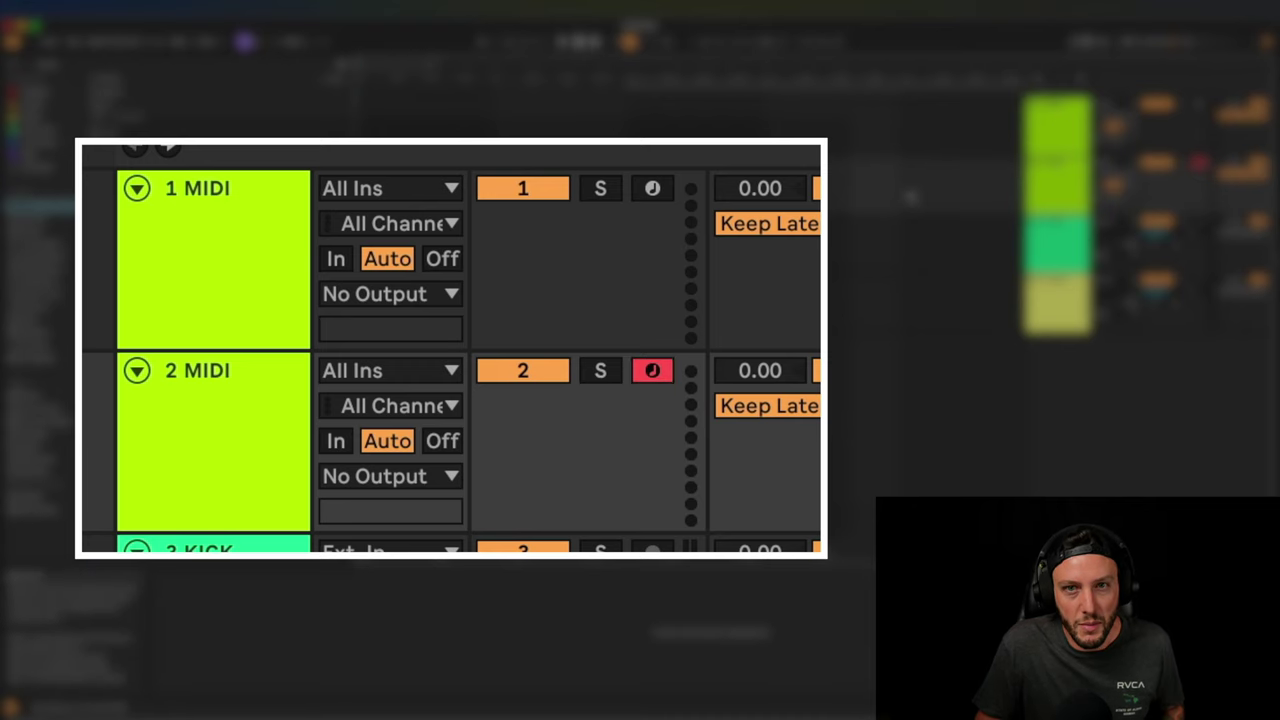
left_click(594, 43)
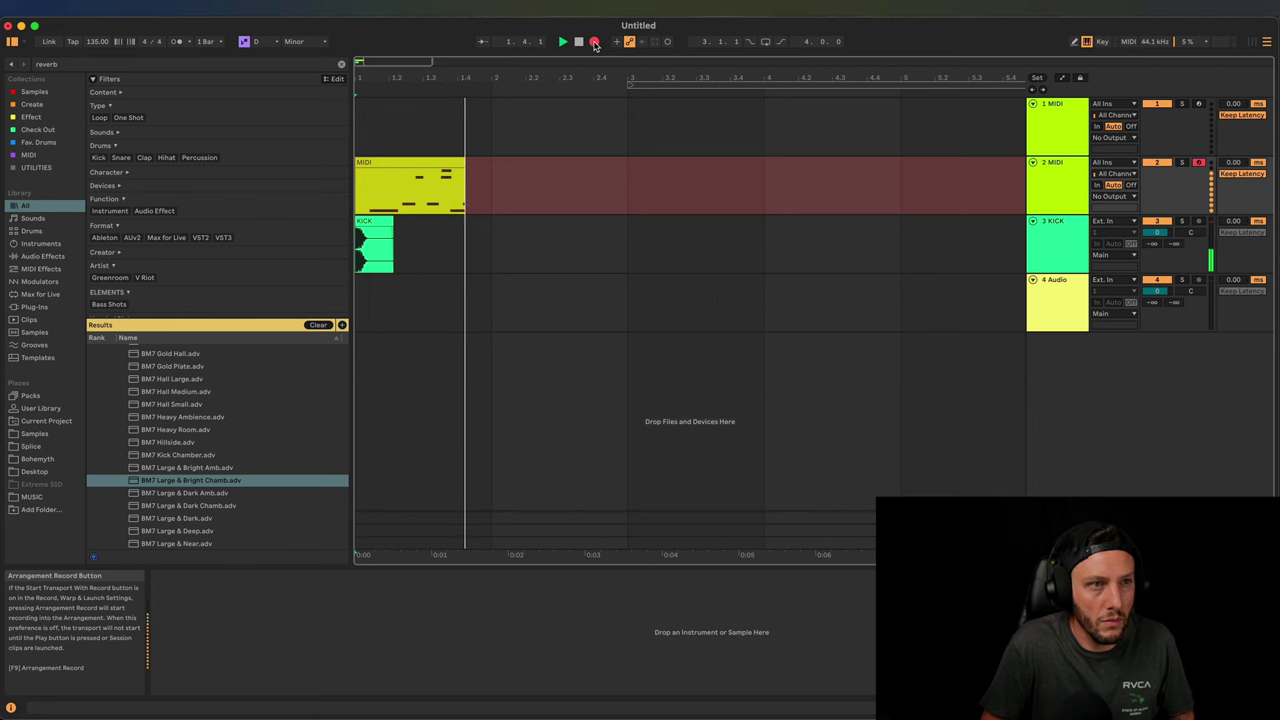
key("space")
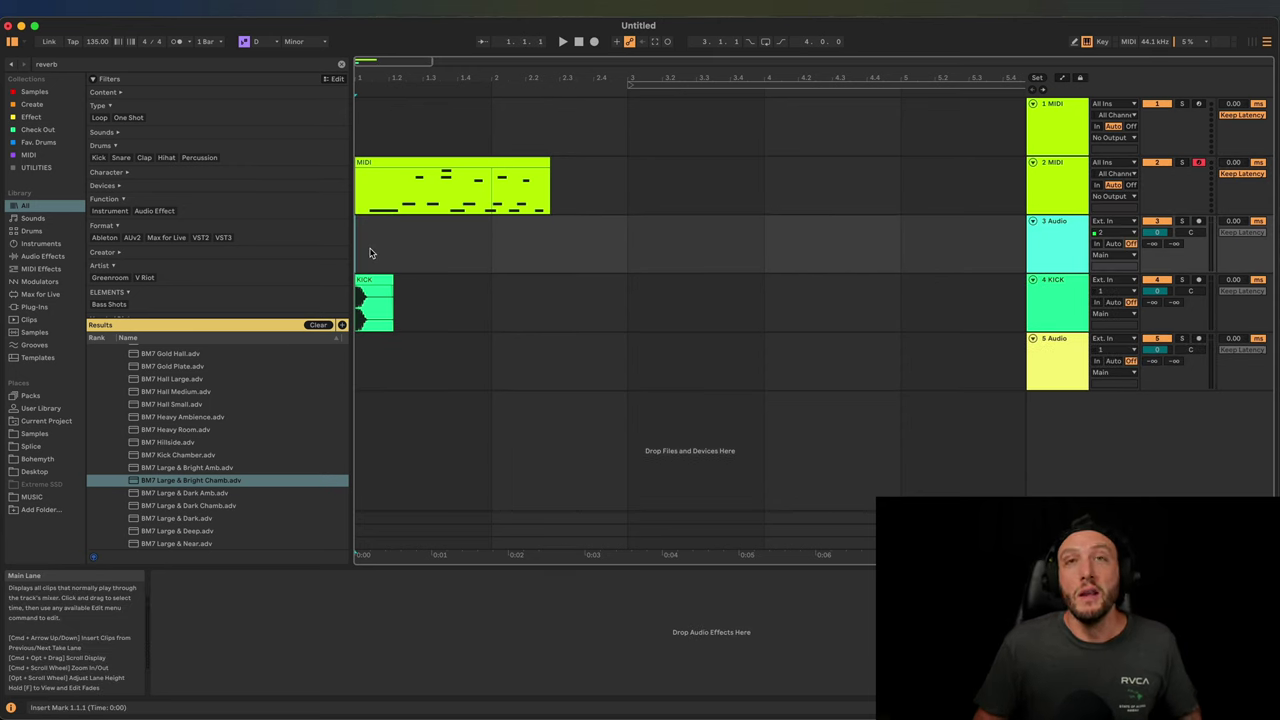
Insert an audio track below the second MIDI track and record a take on it from bar 1
key("super+t")
left_click(369, 252)
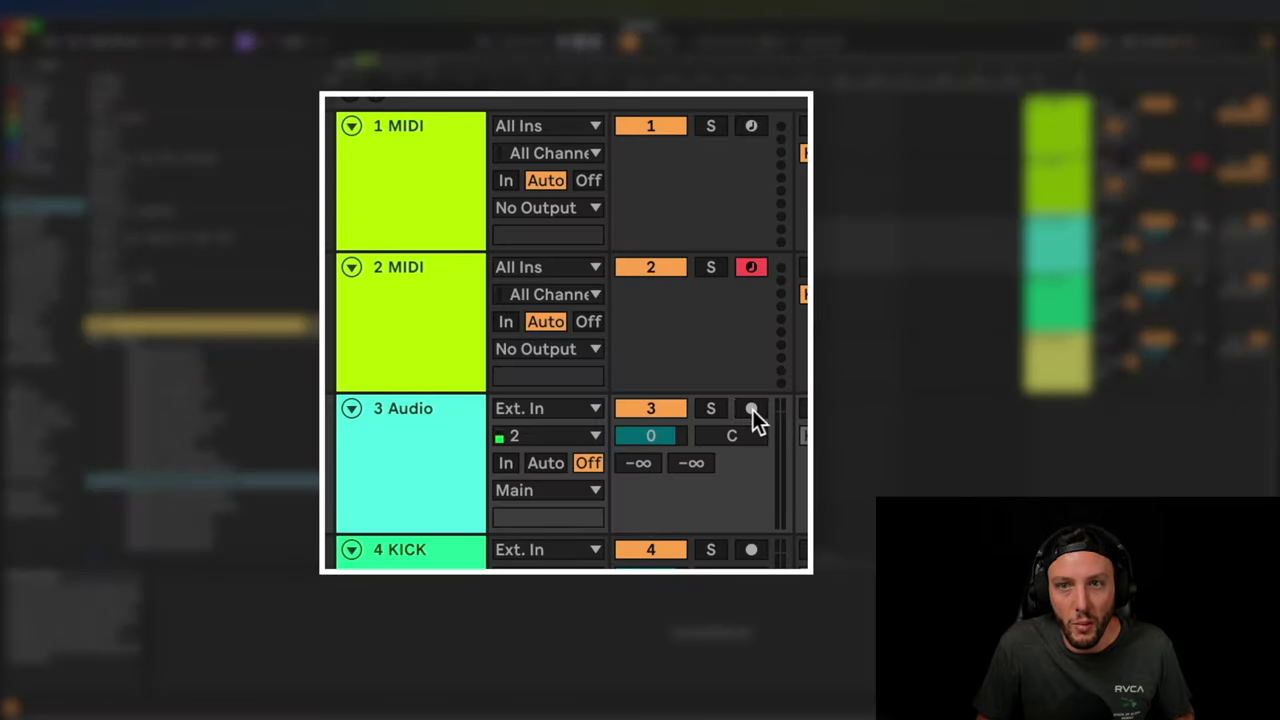
left_click(752, 409)
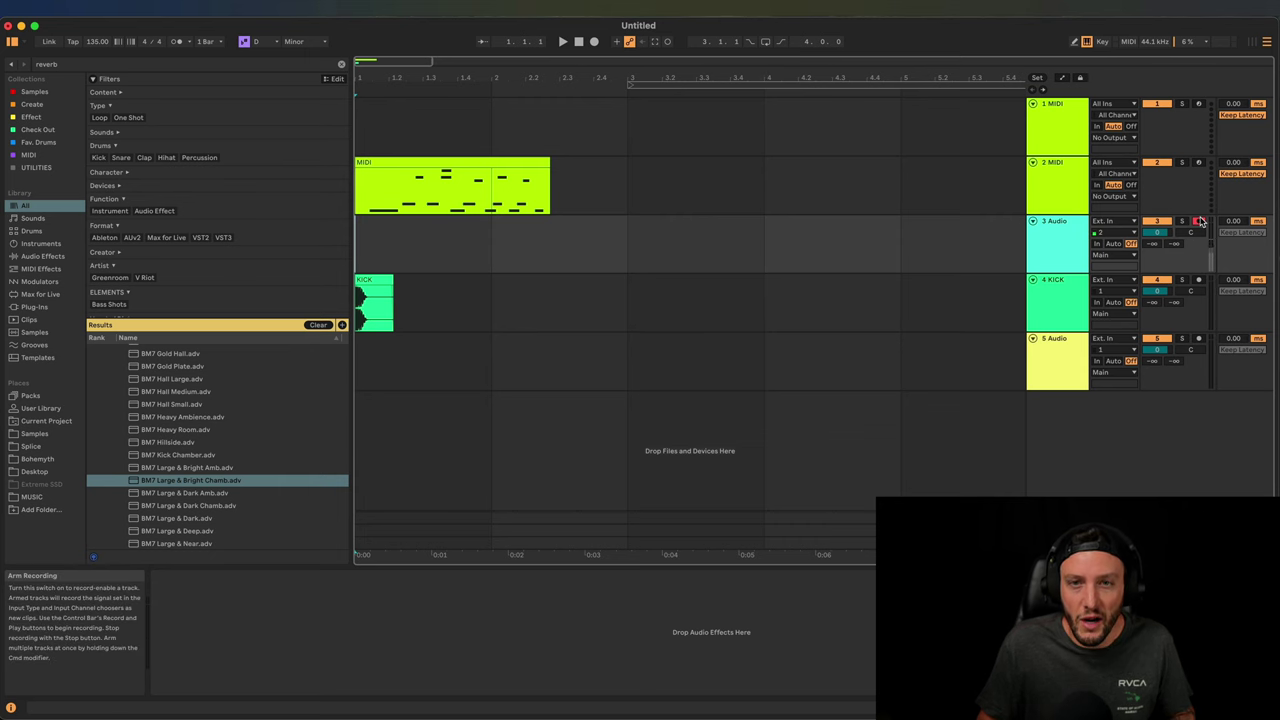
left_click(595, 42)
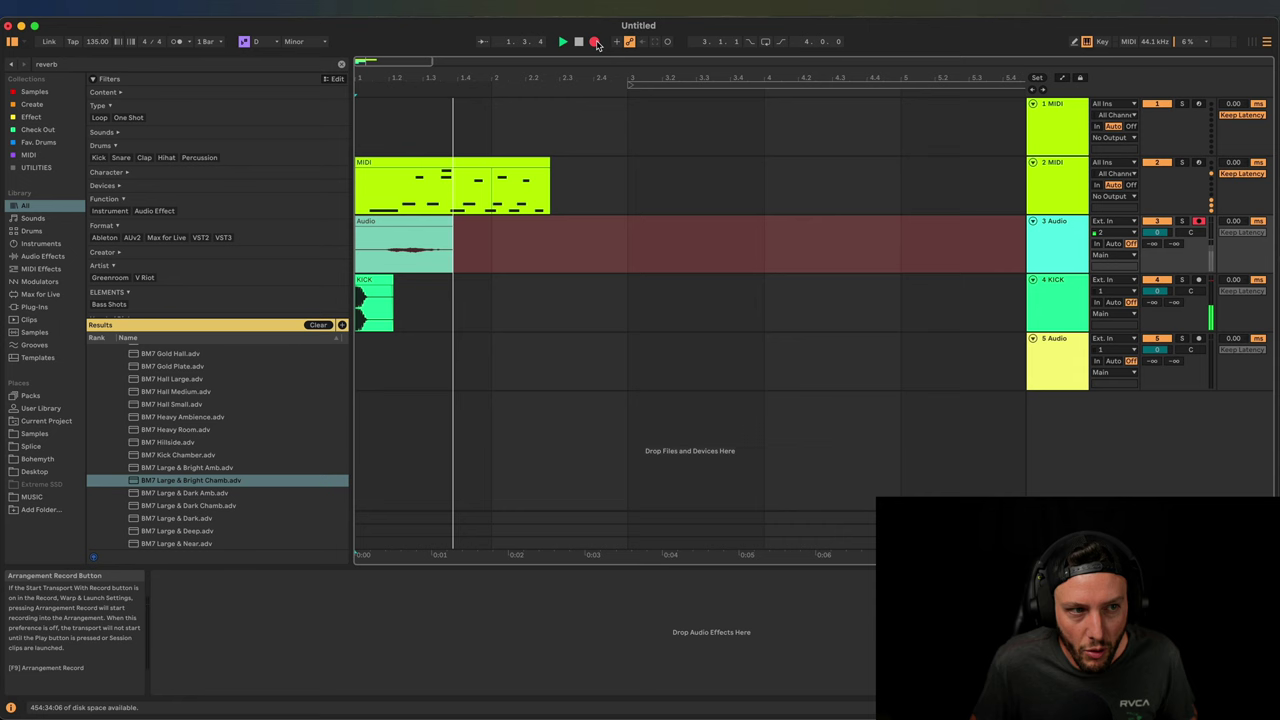
key("space")
key("space")
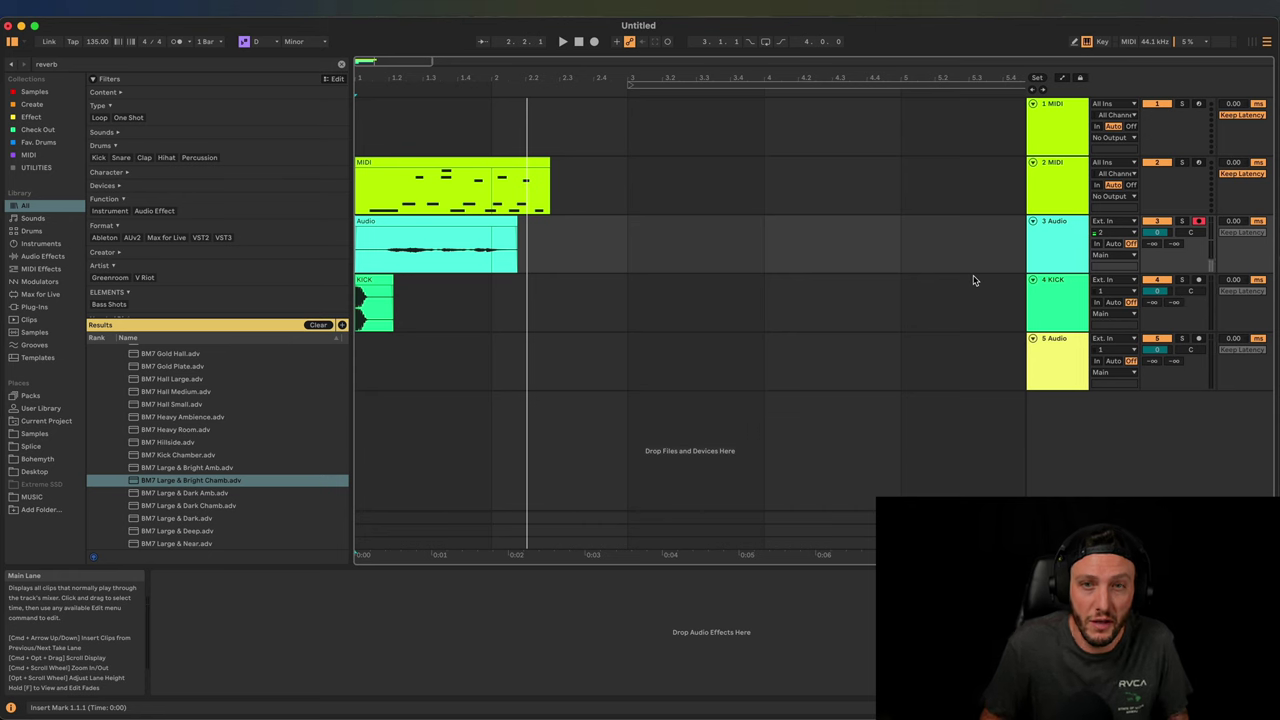
Set the new audio track's input to Ext. In, channel 2, and play back the recorded take
left_click(1104, 221)
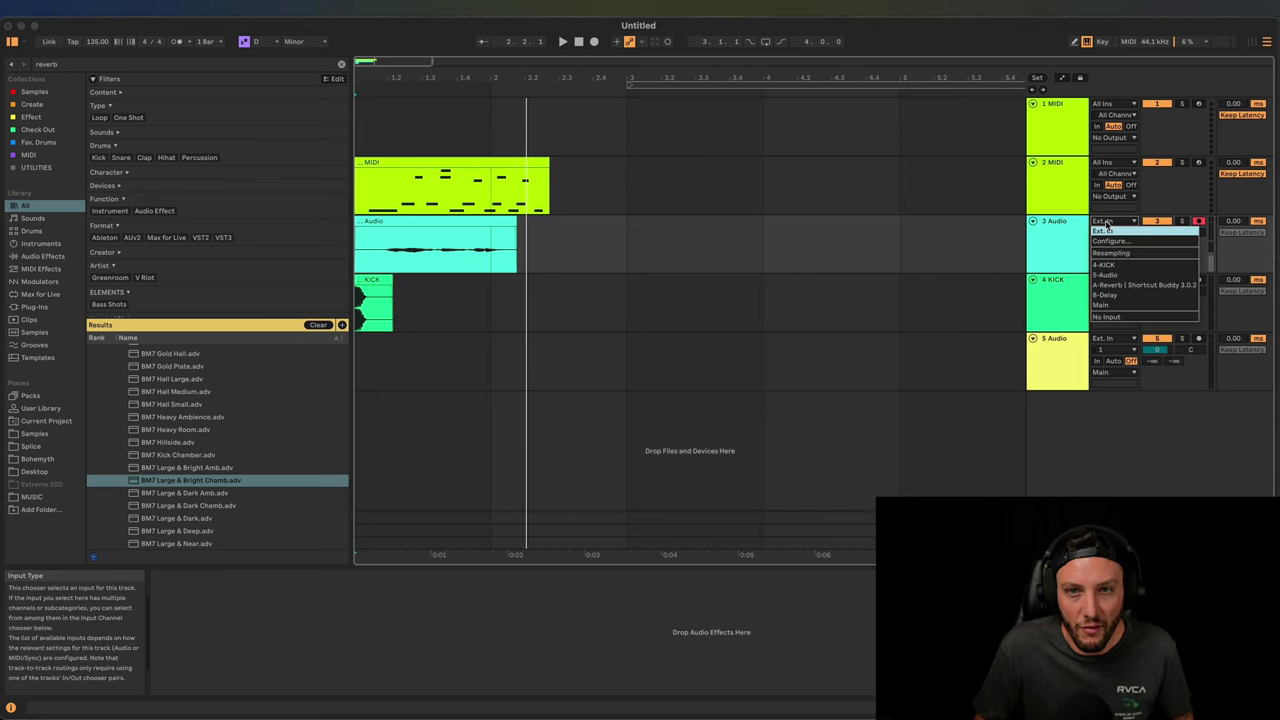
left_click(1105, 230)
left_click(1106, 233)
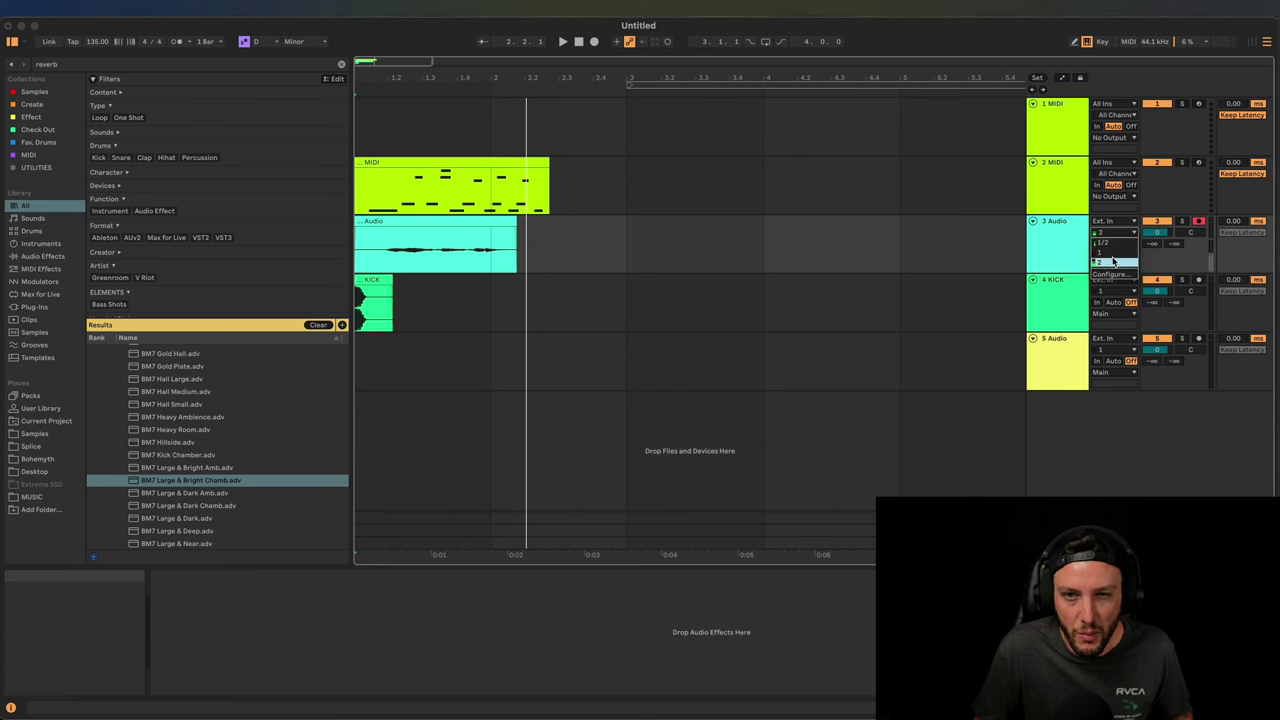
left_click(1110, 262)
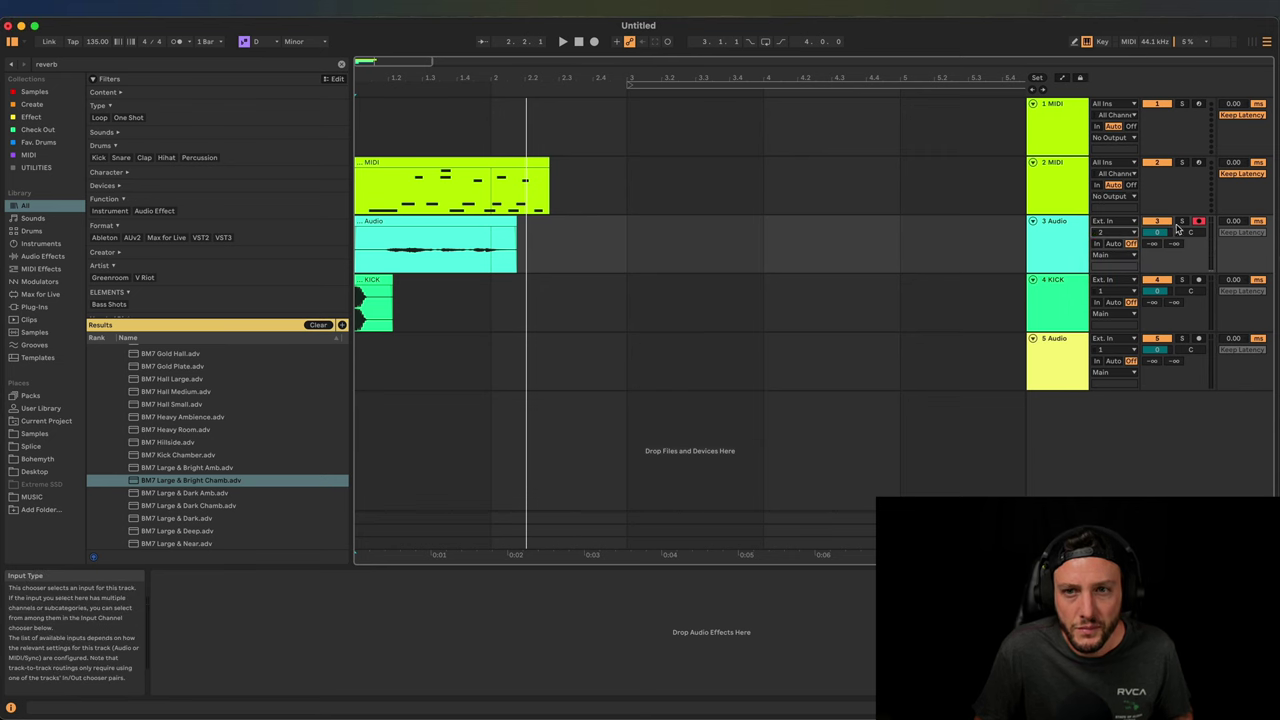
key("space")
key("space")
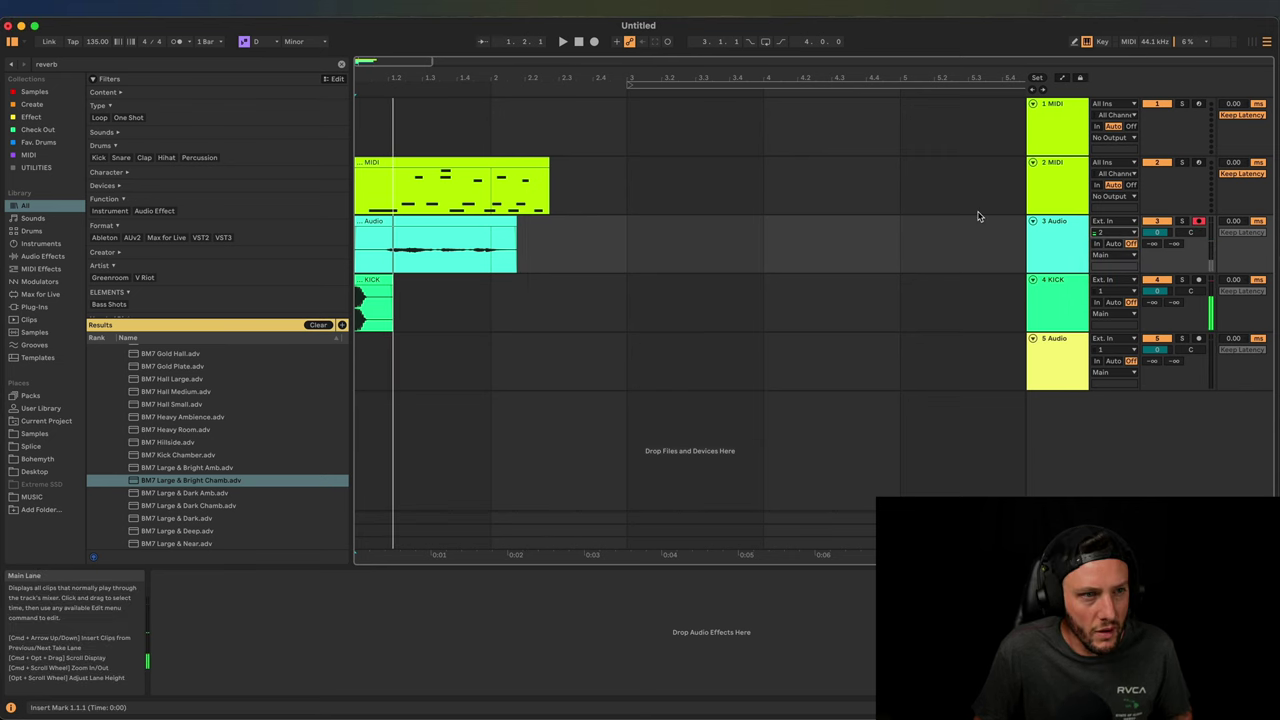
key("space")
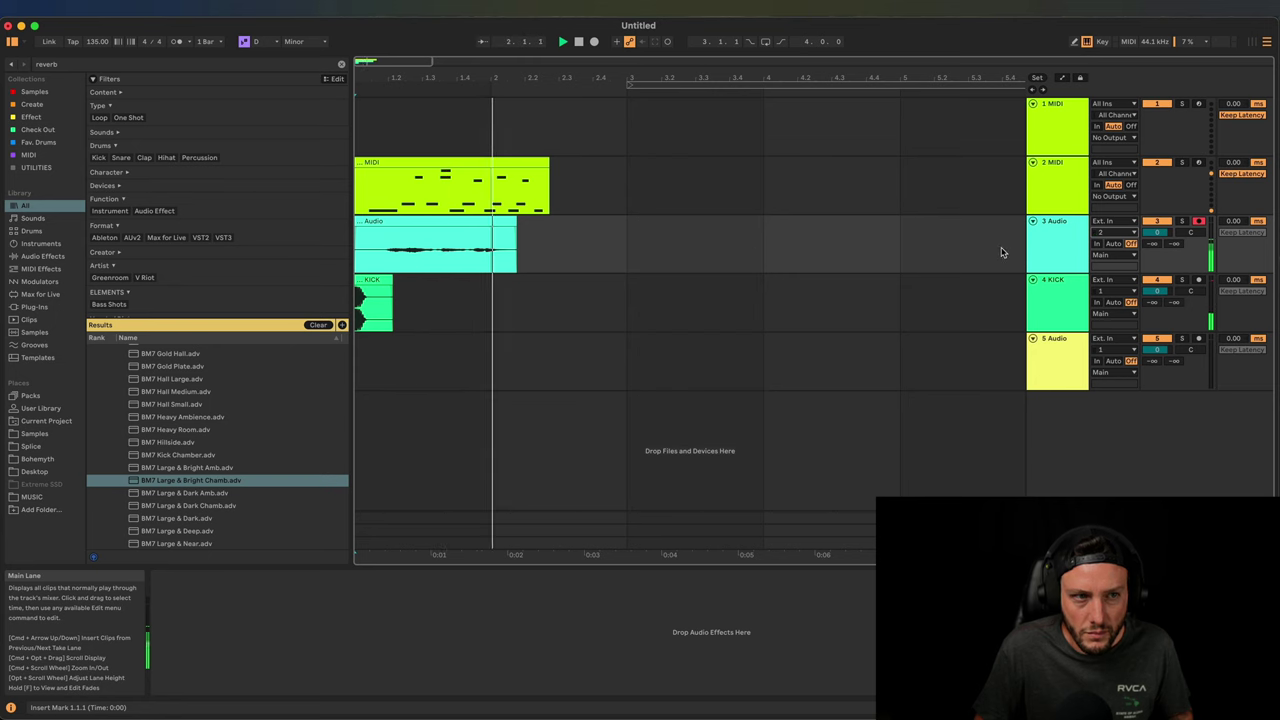
Delete the recorded audio track and the second MIDI track
left_click(1051, 246)
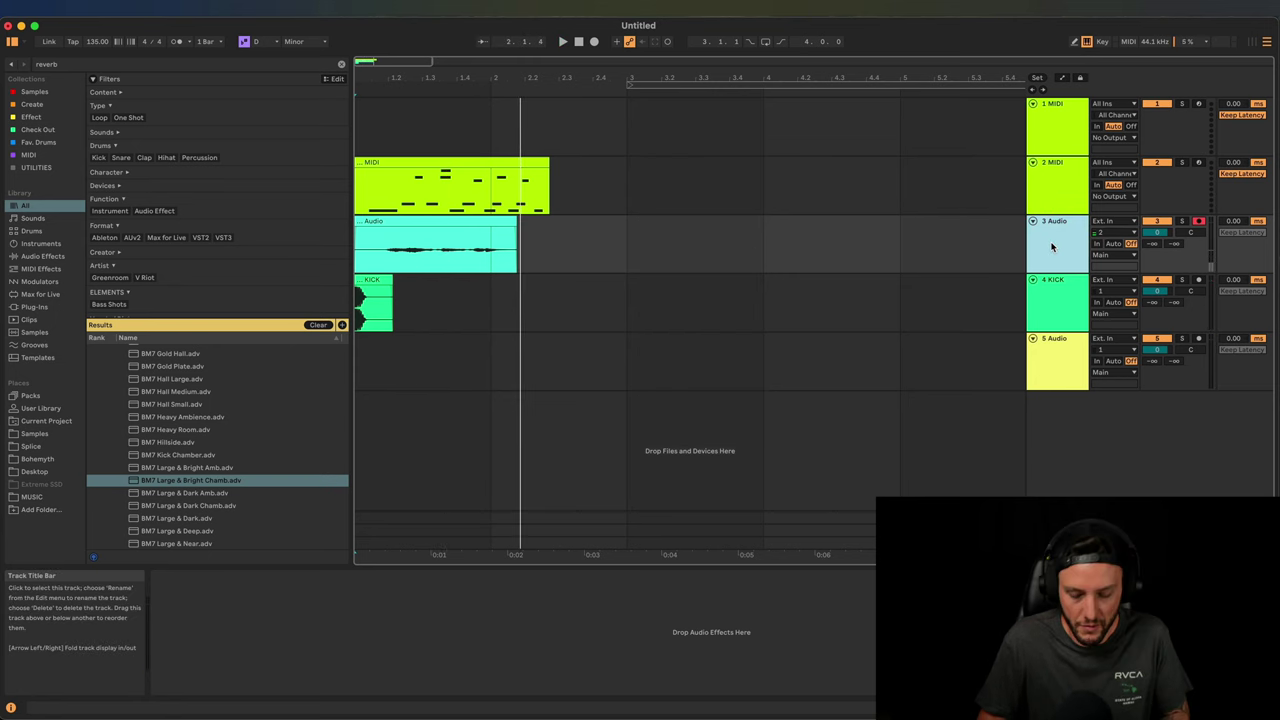
key("Delete")
key("Delete")
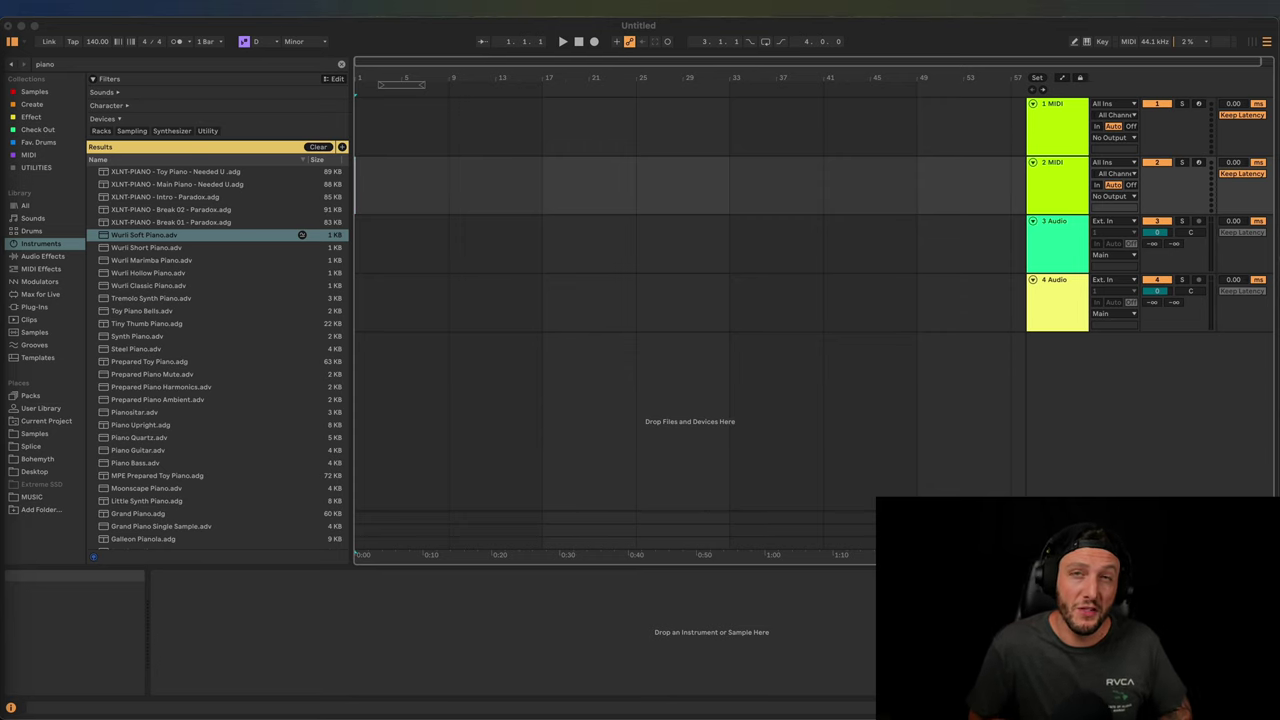
Set the project tempo by tapping a steady beat with Tap Tempo
left_click(75, 41)
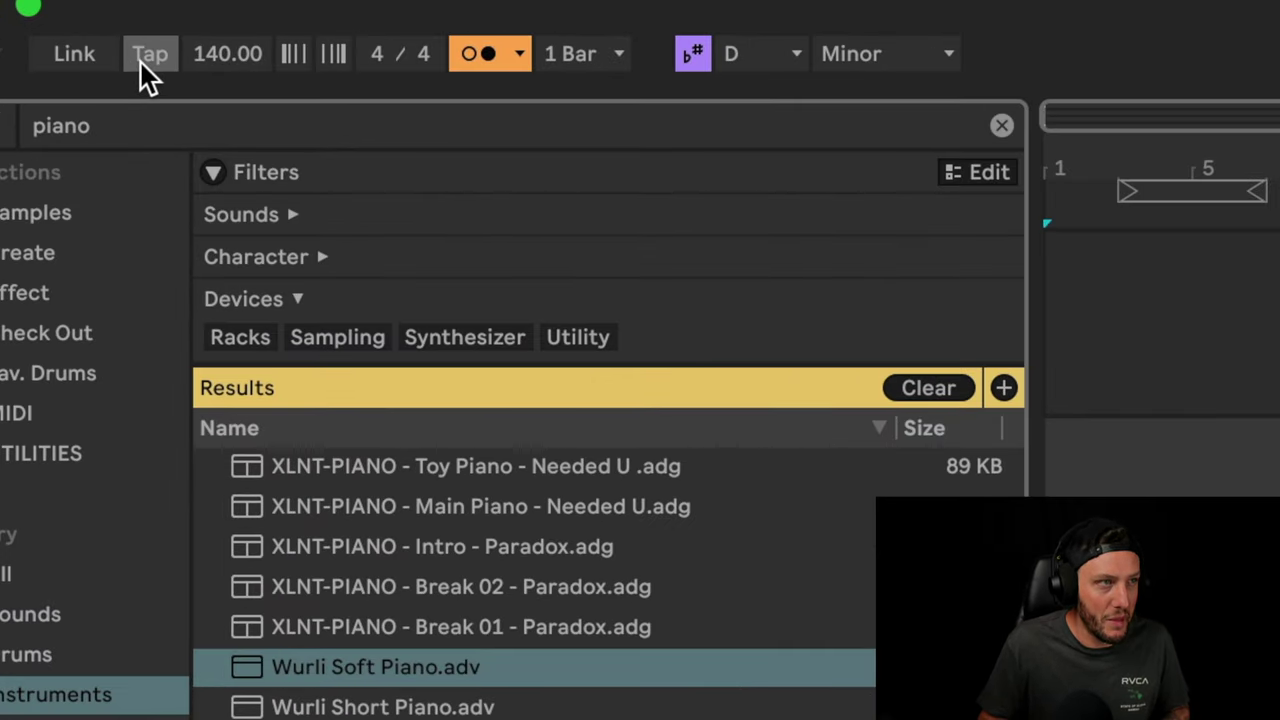
left_click(140, 62)
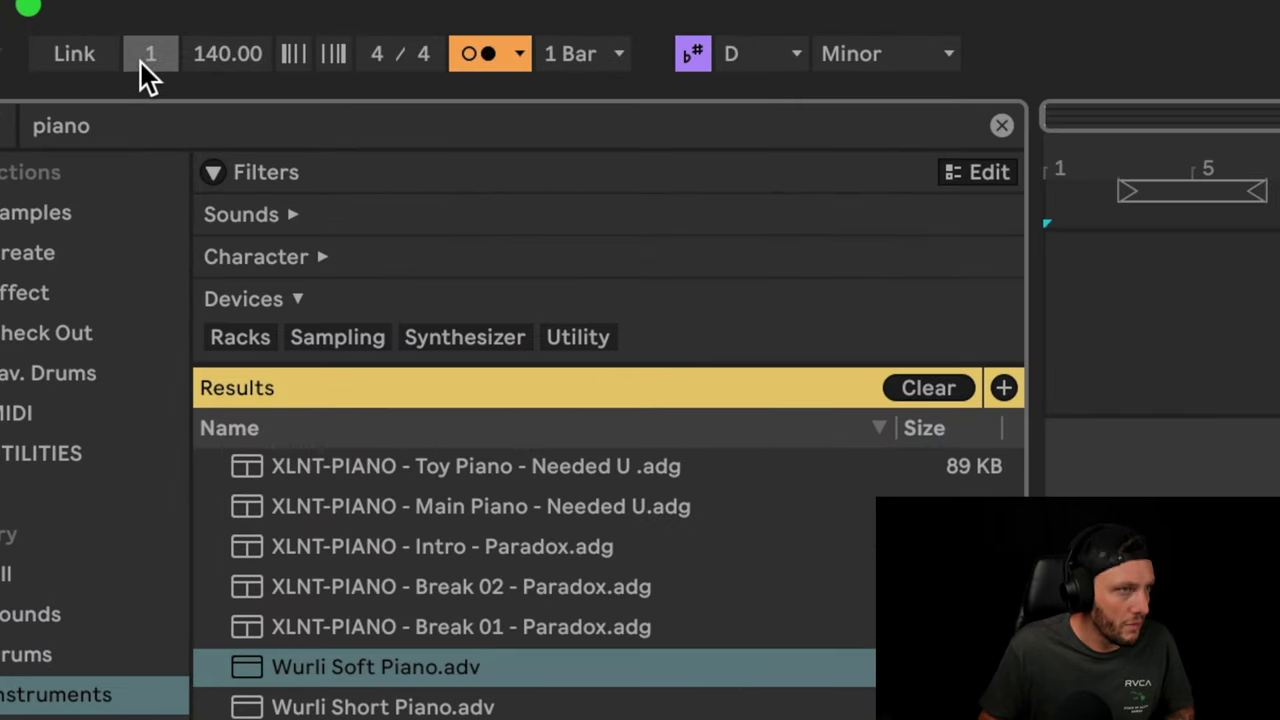
left_click(140, 62)
left_click(140, 62)
left_click(140, 62)
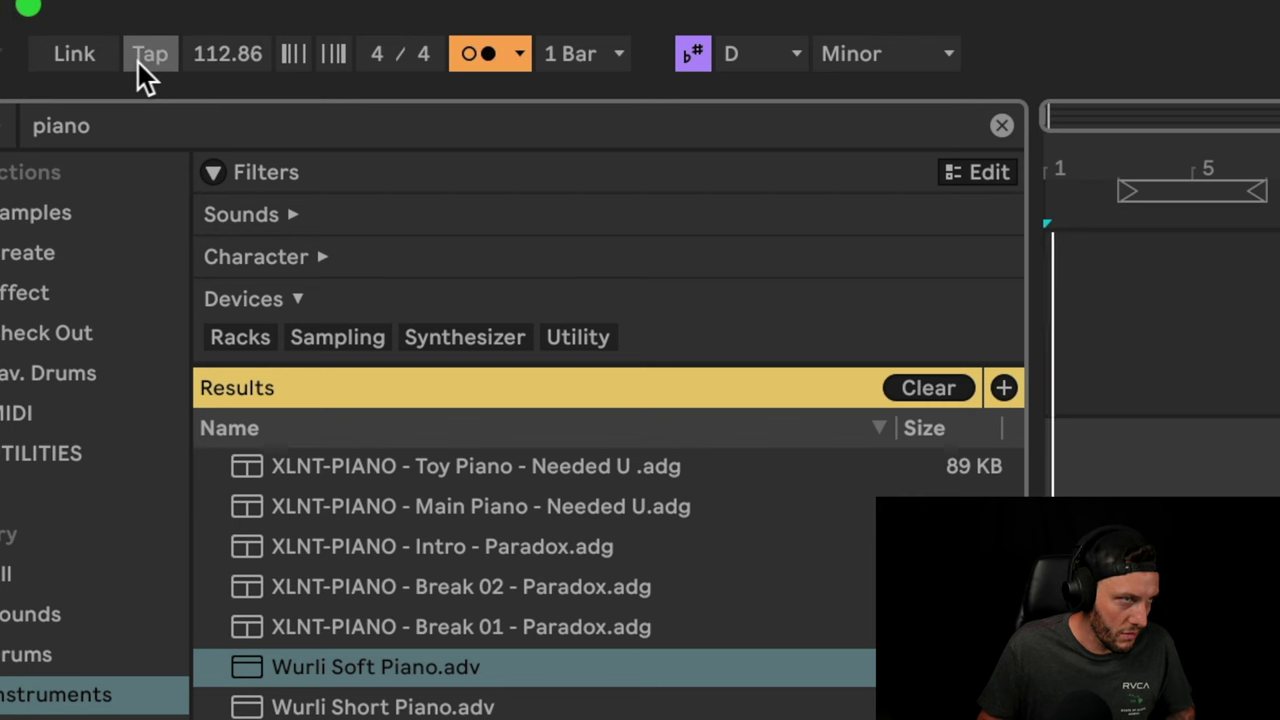
left_click(140, 62)
left_click(140, 62)
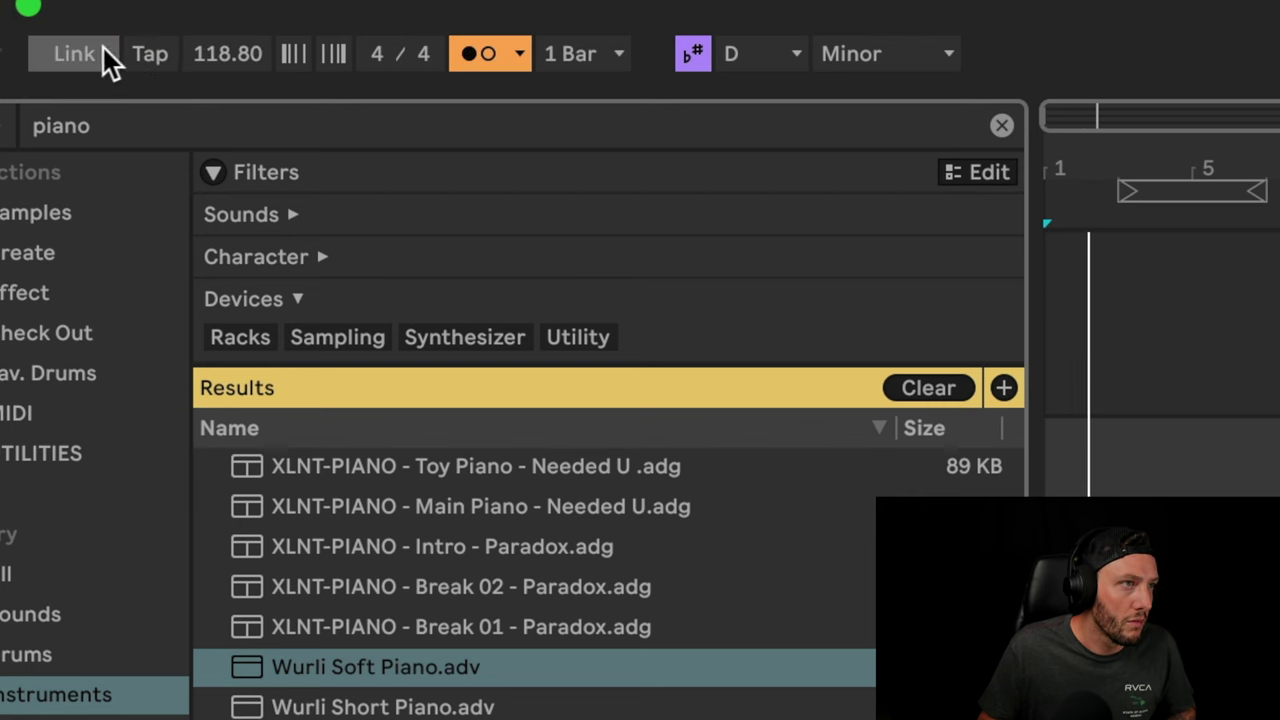
Set the project tempo to 135 BPM and place the insert marker at the start of the second MIDI track
left_click(227, 54)
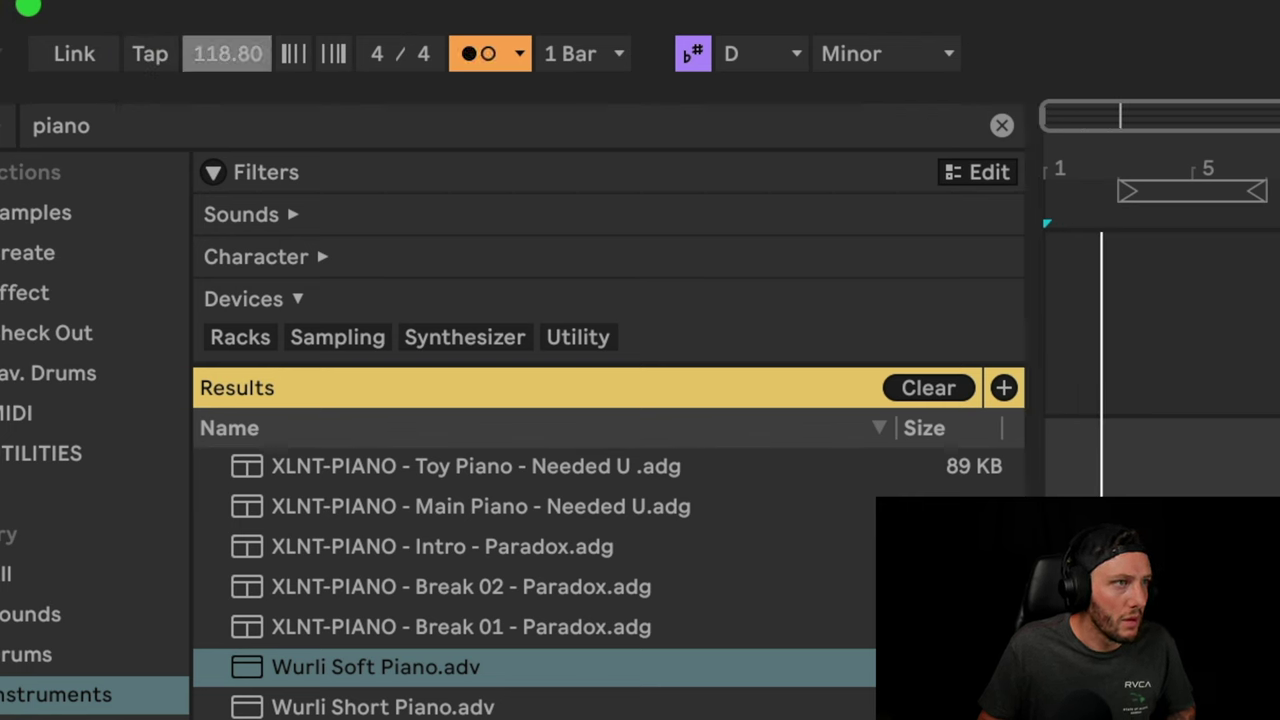
type("135")
key("Return")
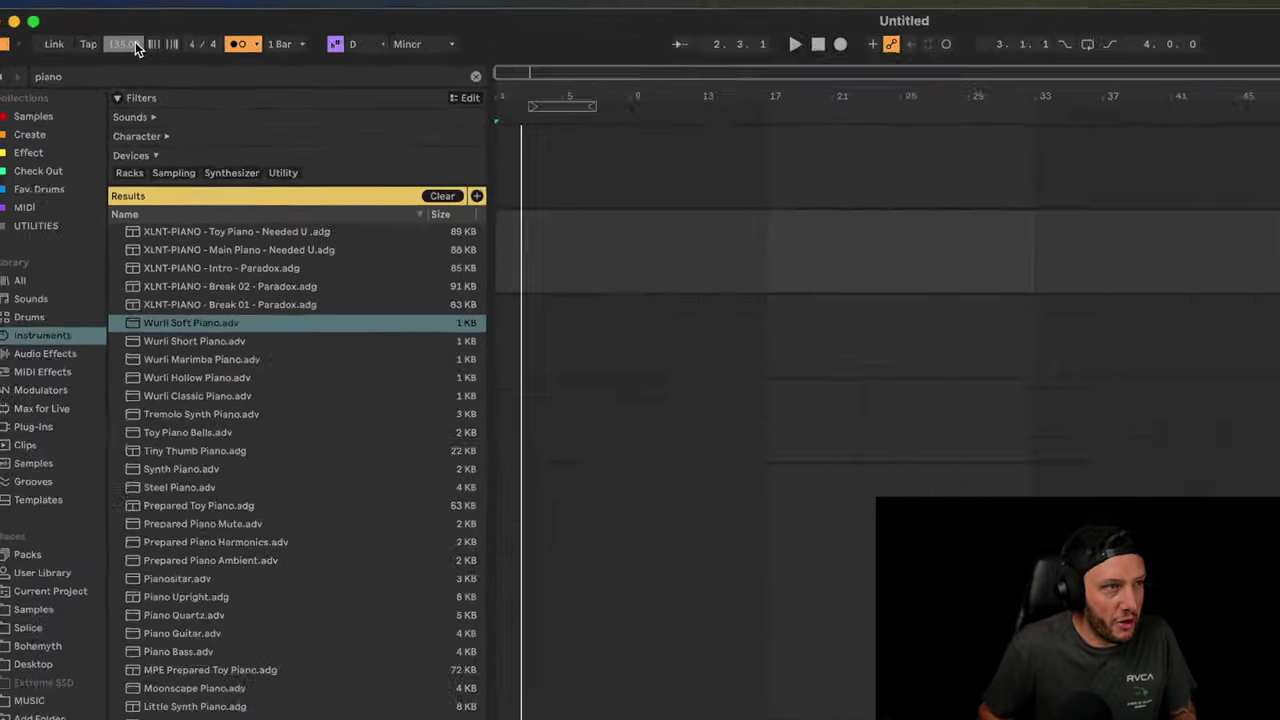
left_click(360, 193)
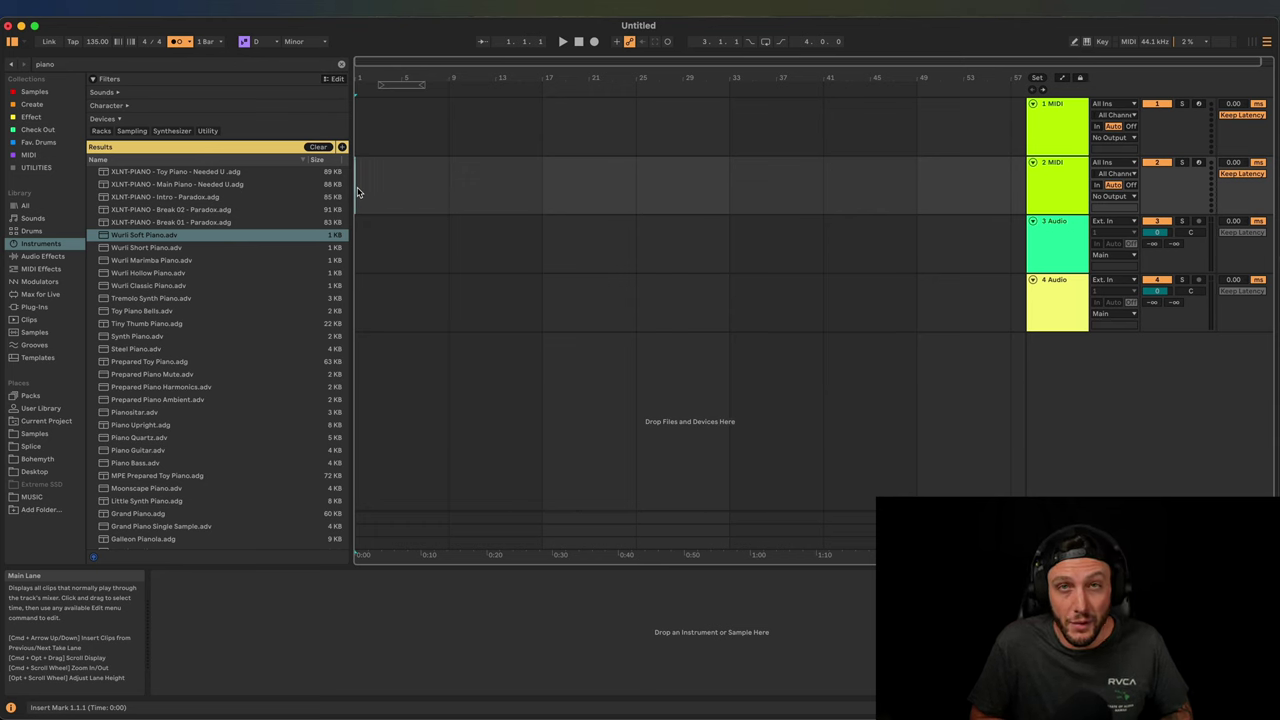
key("super+f")
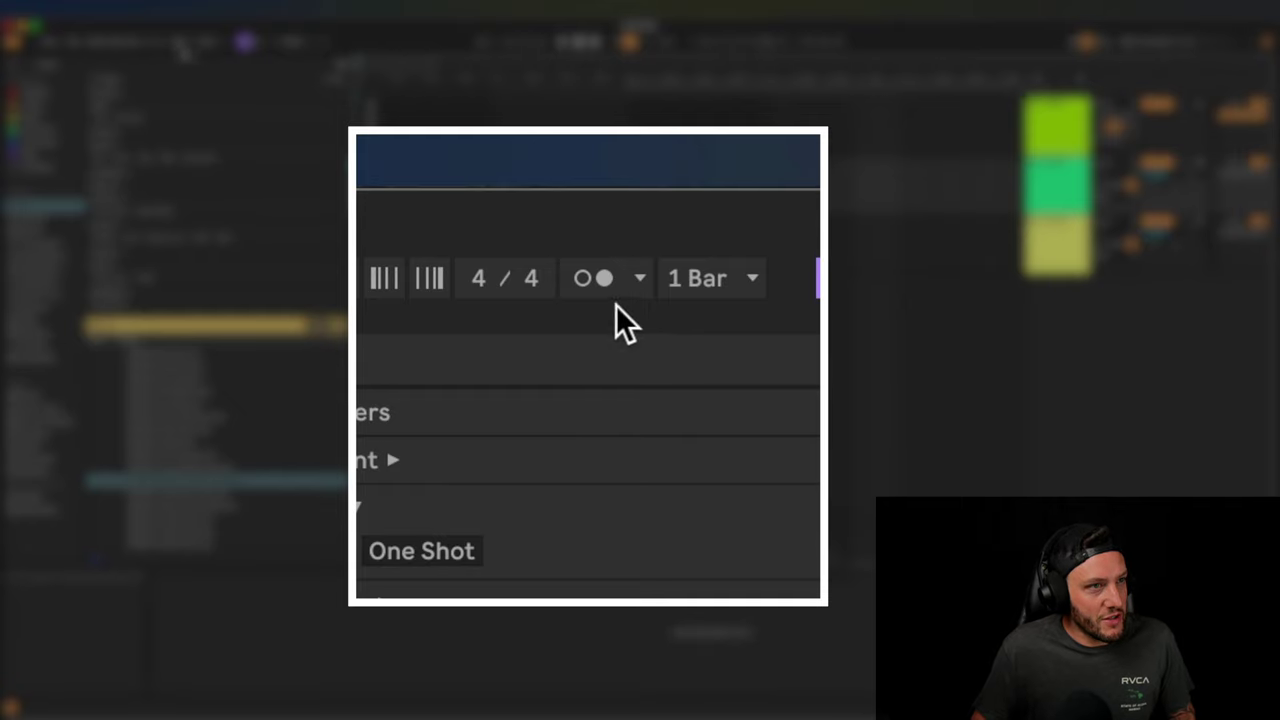
Turn on the metronome and play the arrangement with it
left_click(599, 282)
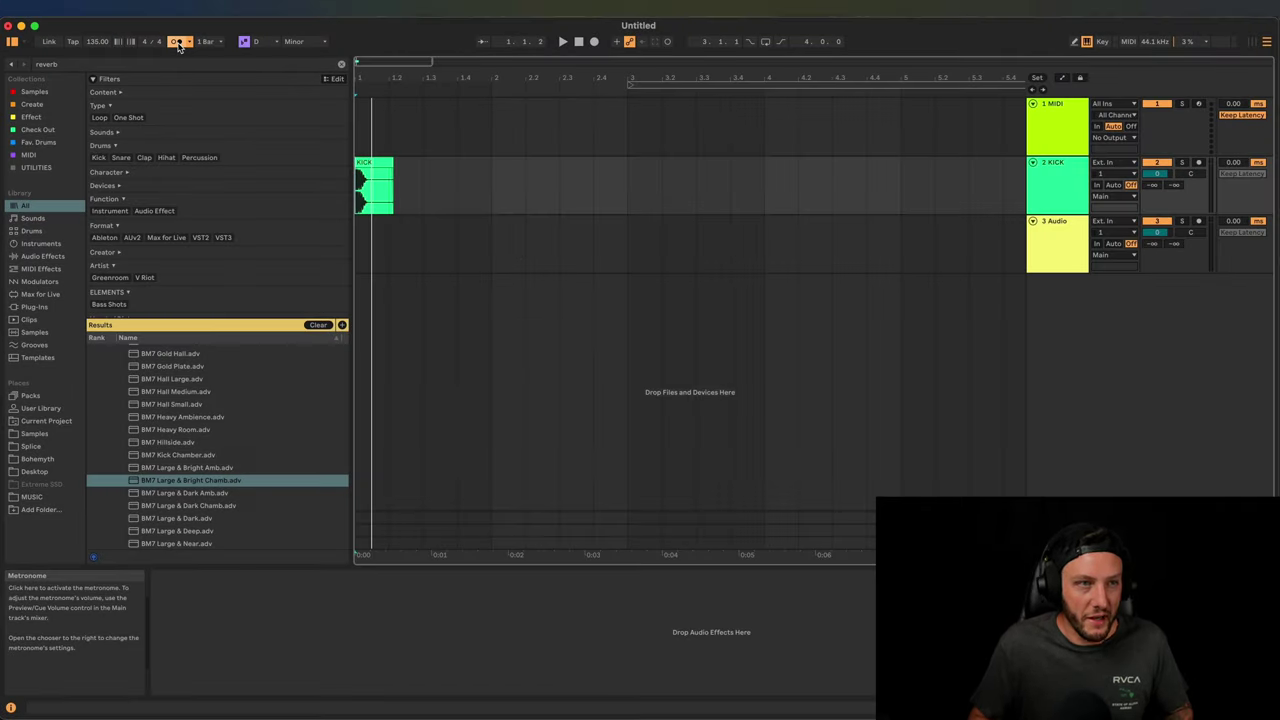
key("space")
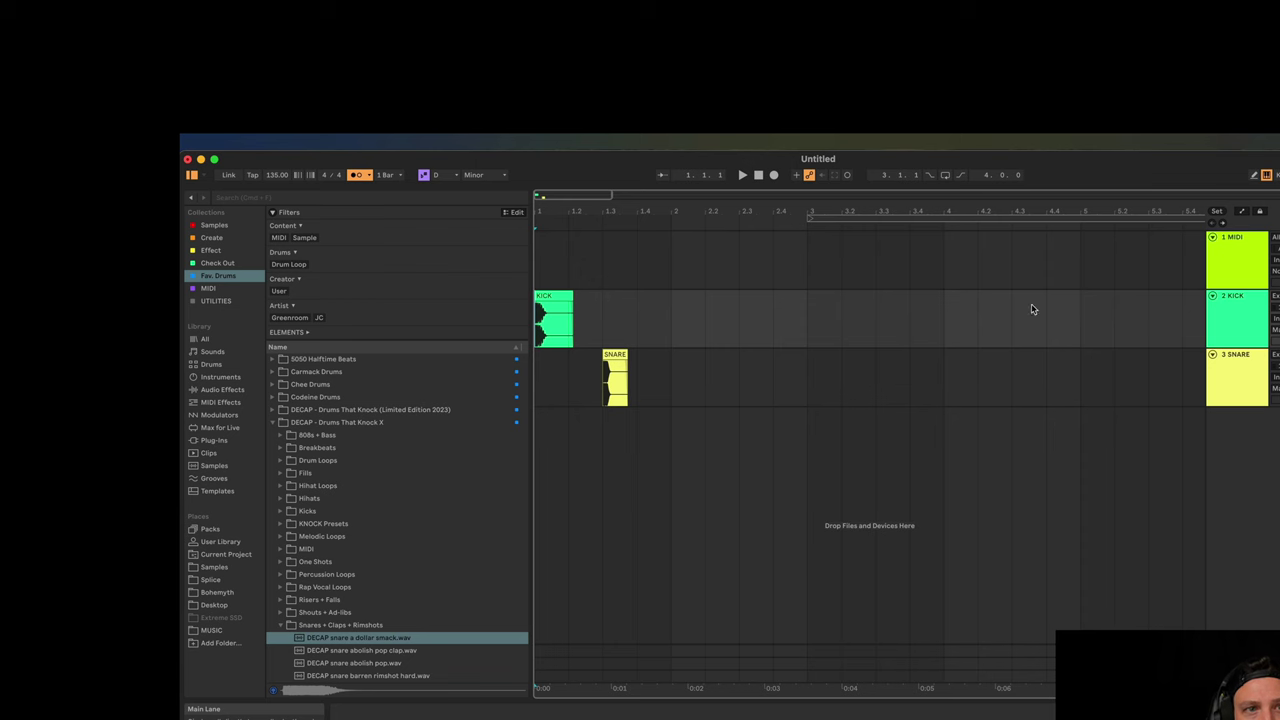
Select the first four bars on the SNARE track and loop the arrangement over that selection
left_click_drag(1080, 314, 491, 317)
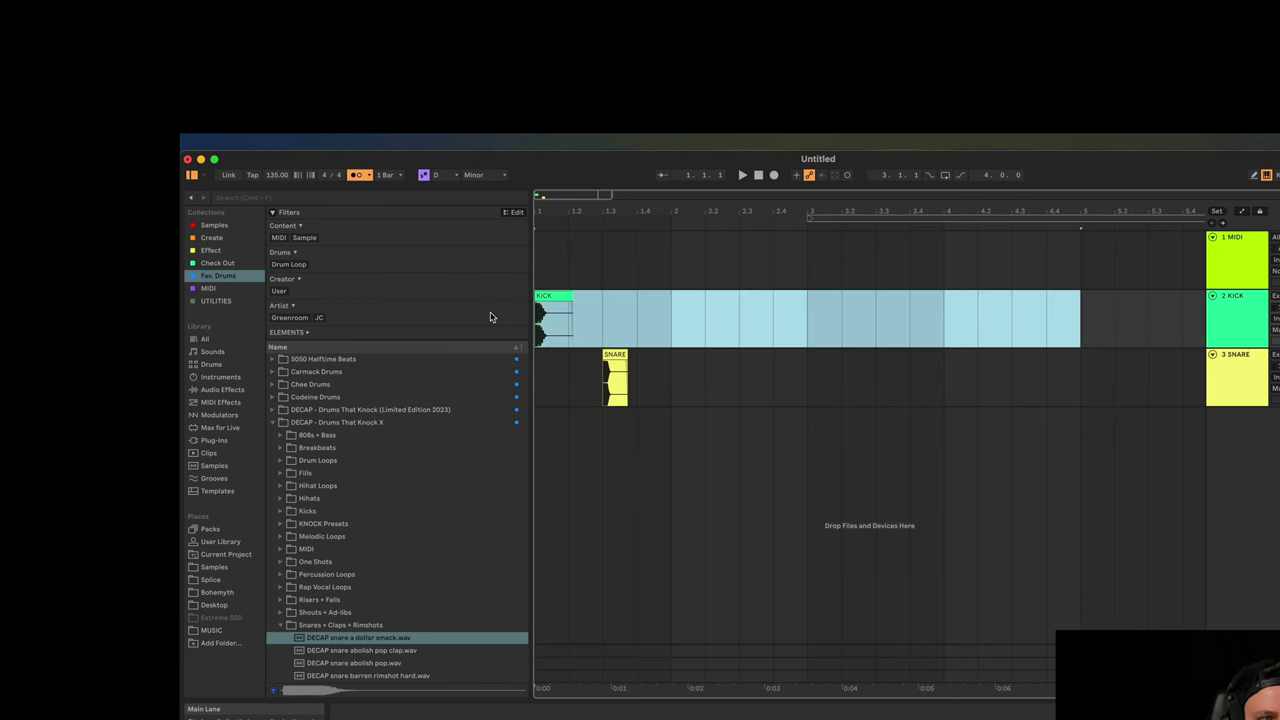
mouse_move(1078, 385)
left_mouse_down()
mouse_move(871, 394)
mouse_move(600, 371)
left_mouse_up()
left_click(1047, 380)
left_click(1081, 385)
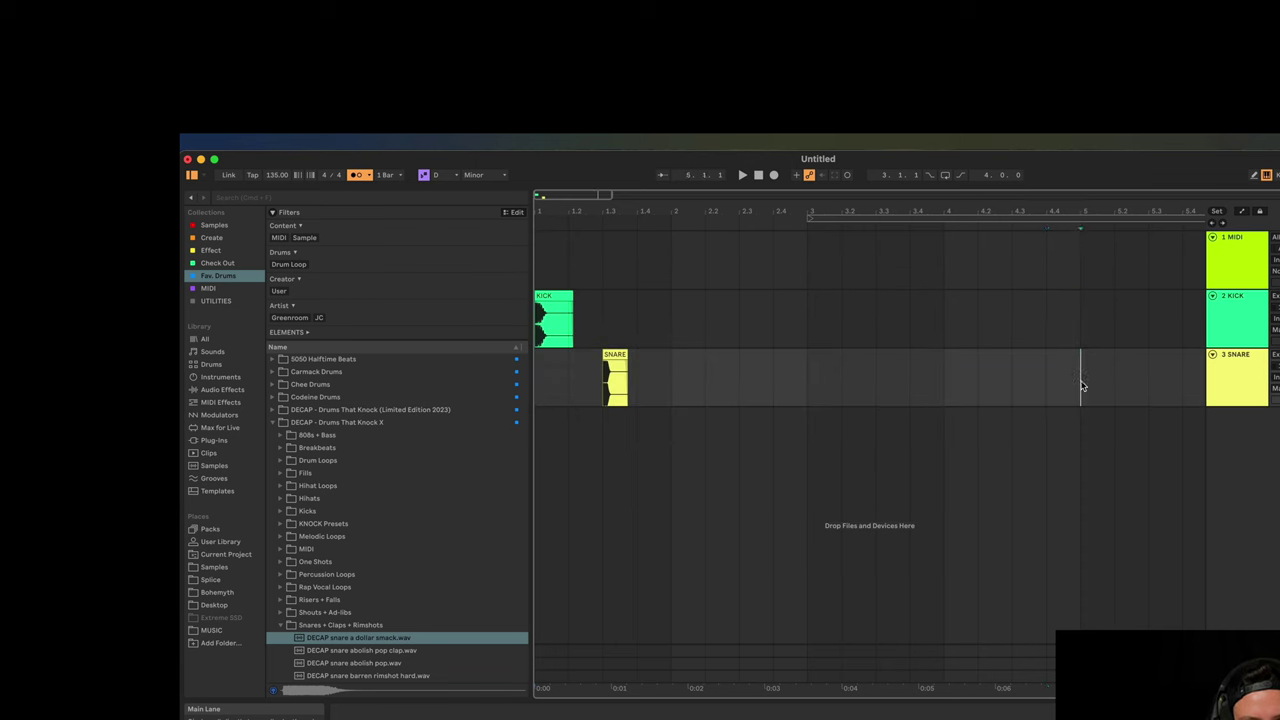
left_click_drag(1078, 387, 528, 368)
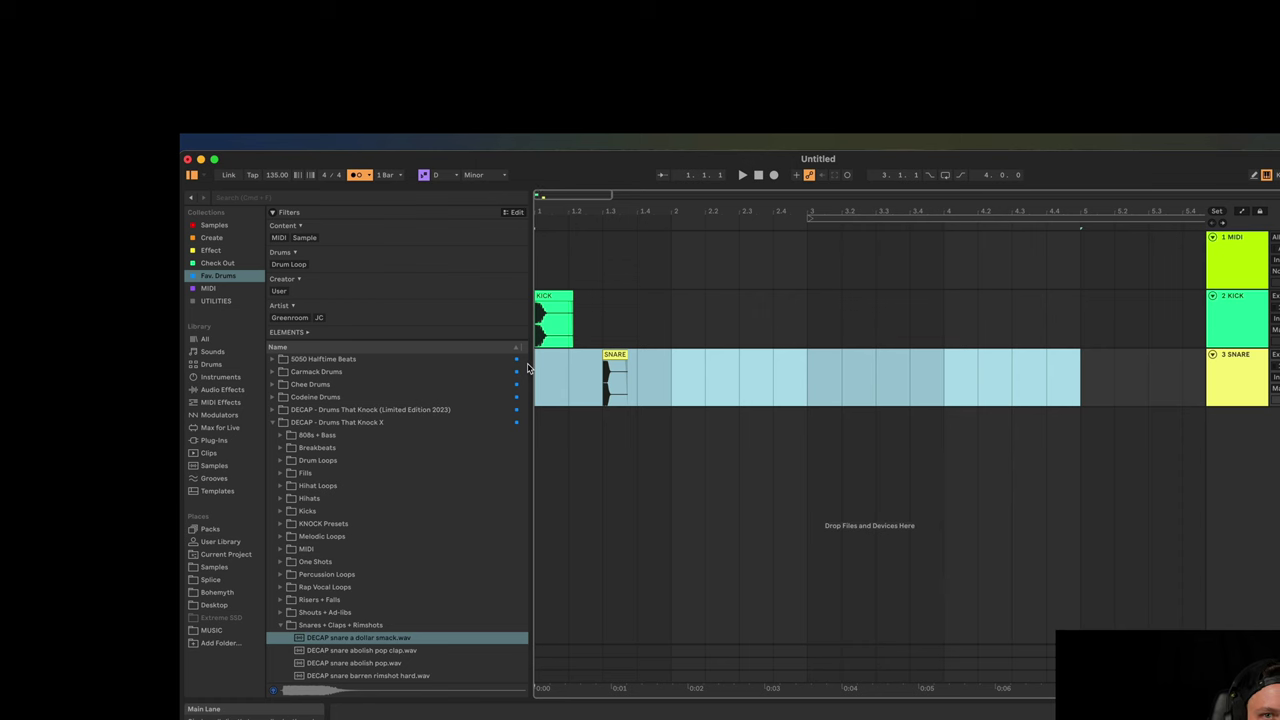
key("super+l")
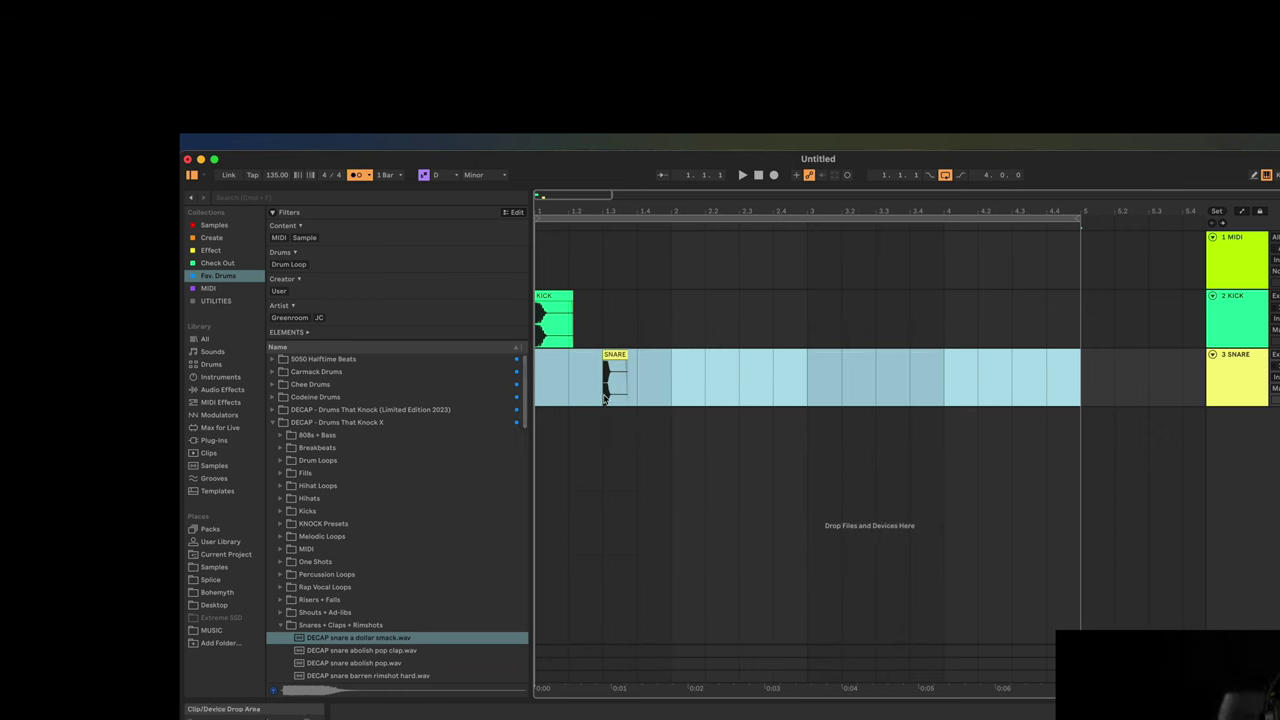
Play the arrangement from the start and copy the first kick to beats 1.4 and 2.2 on the KICK track
left_click(541, 382)
key("space")
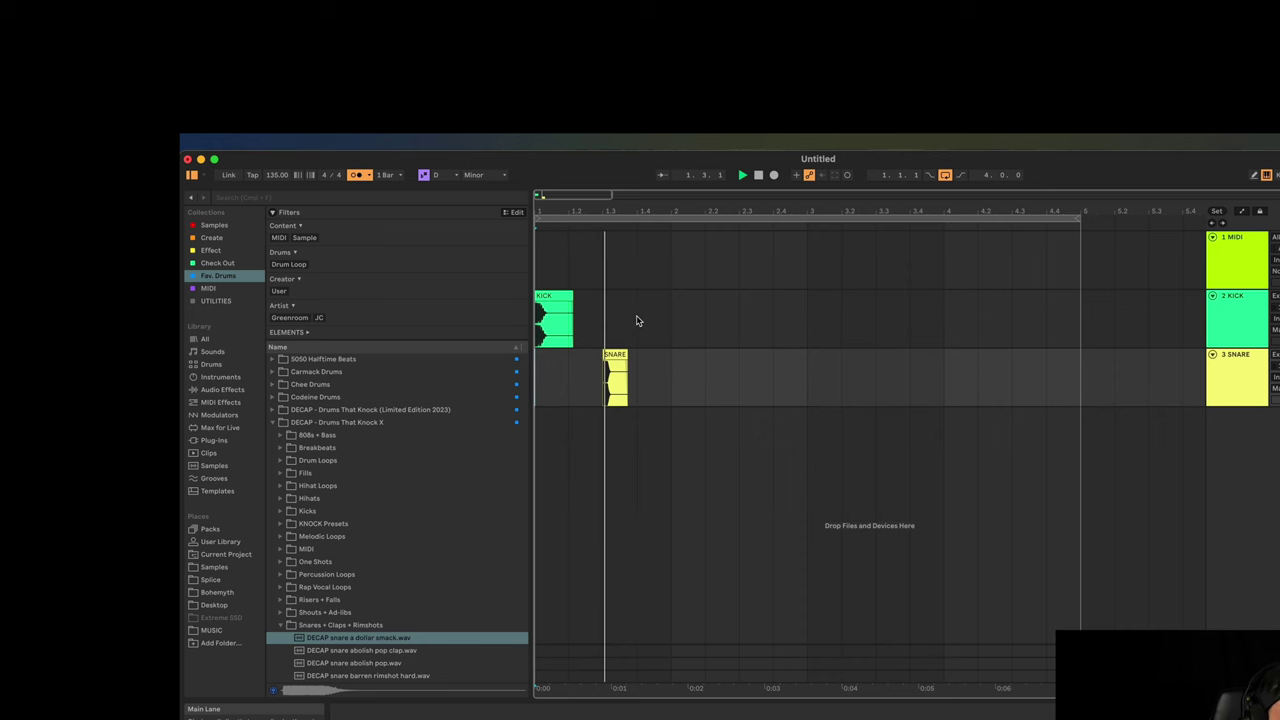
left_click(637, 320, "shift")
key("ctrl+d")
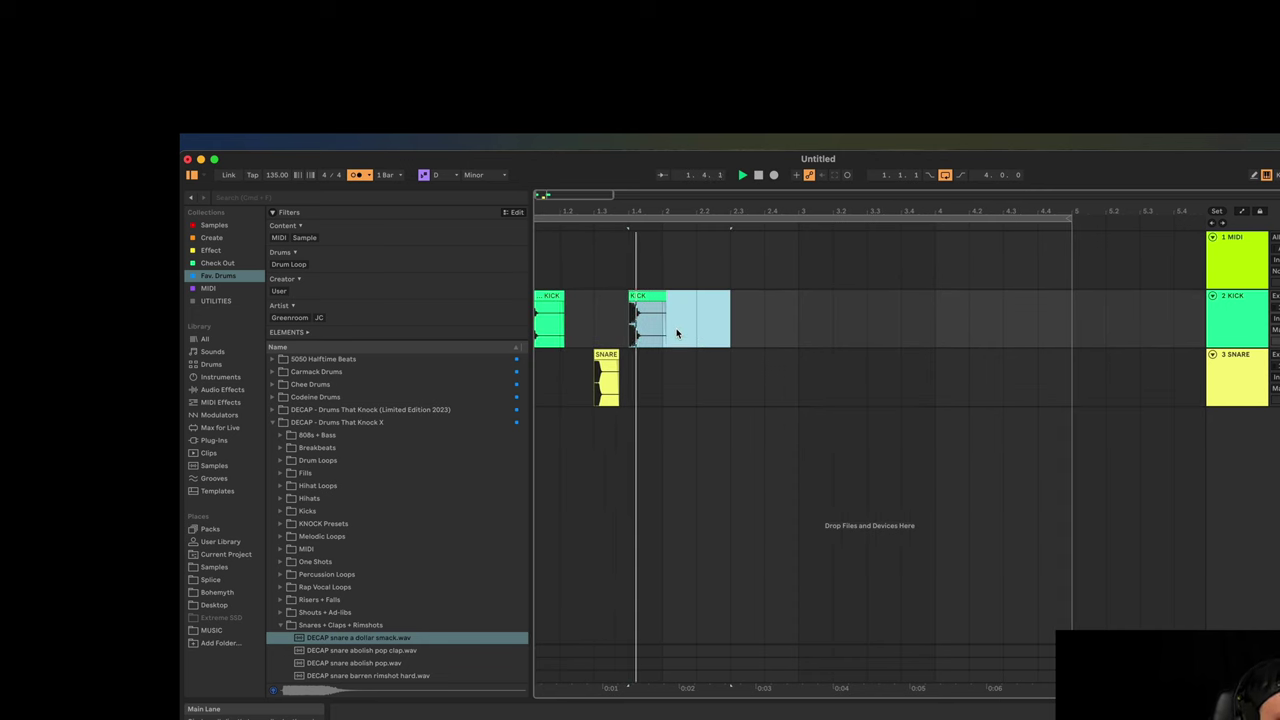
key("ctrl+d")
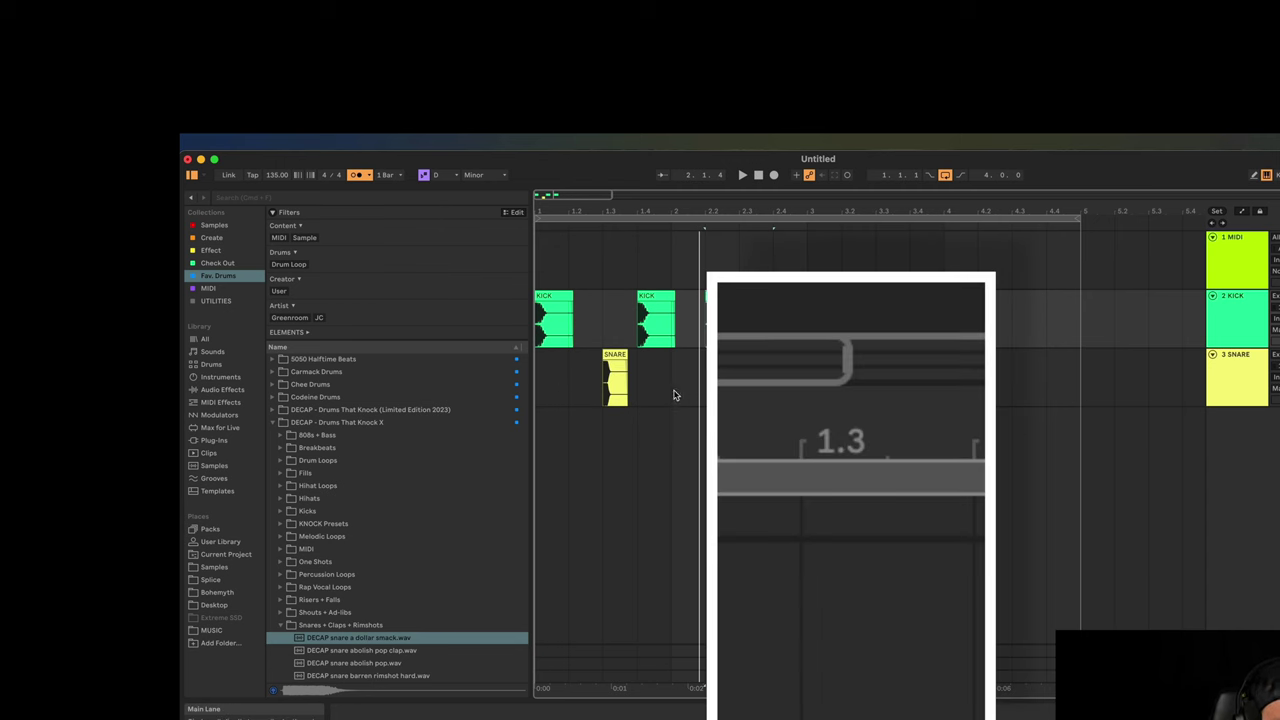
Select the first bar on the SNARE track and duplicate it until the snare fills all four bars
left_click_drag(672, 395, 543, 391)
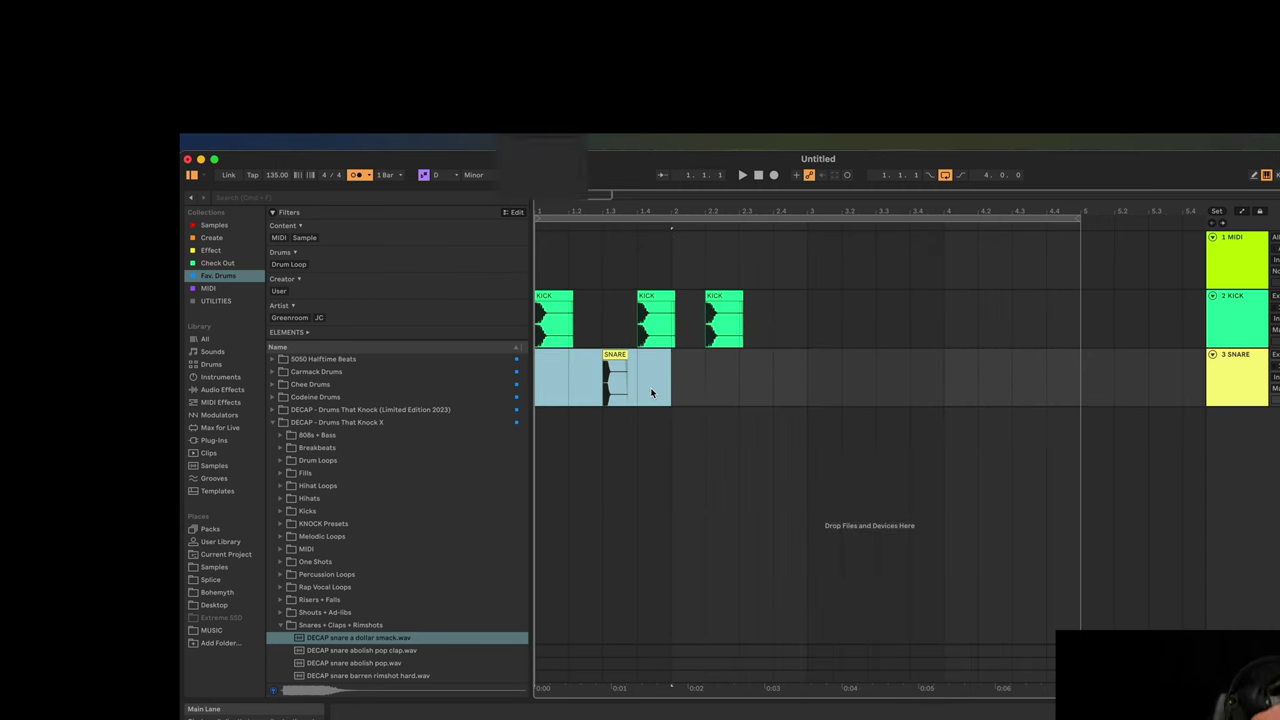
key("ctrl+d")
key("ctrl+d")
key("ctrl+d")
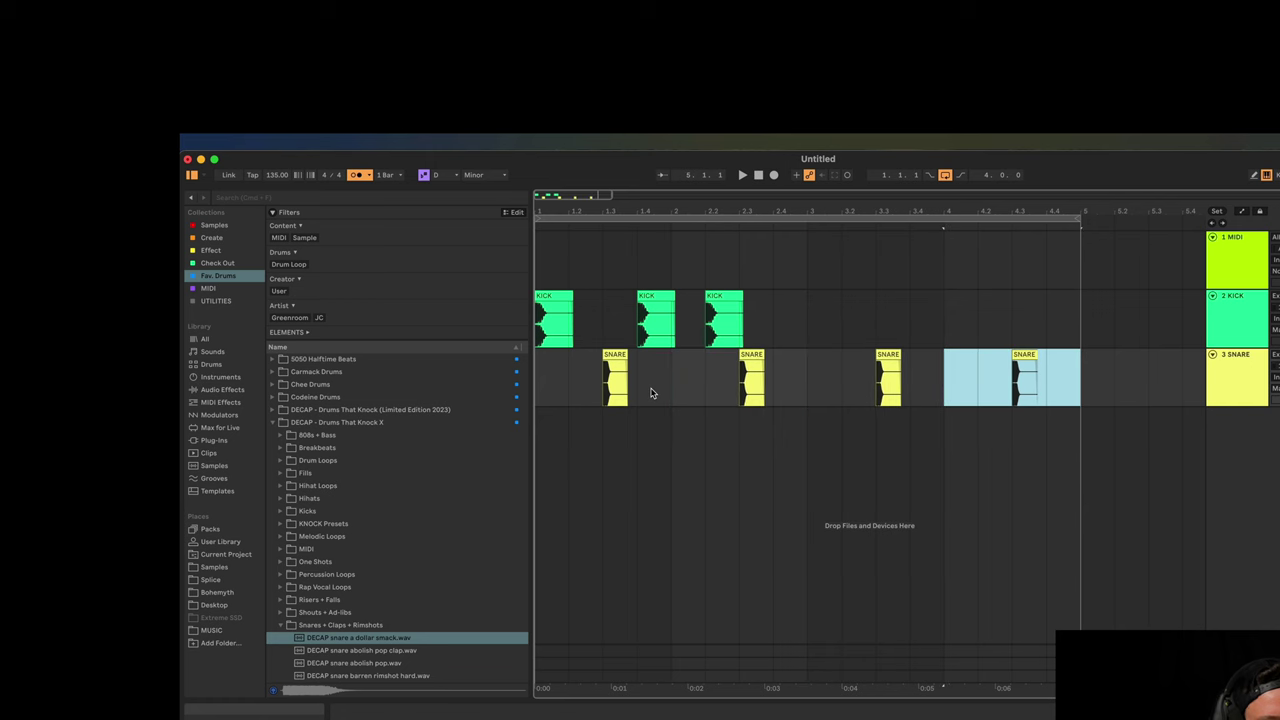
Play the loop from the start and copy the kick at beat 2.2 to beat 3.2
left_click(548, 374)
key("space")
left_click(722, 320)
key("ctrl+d")
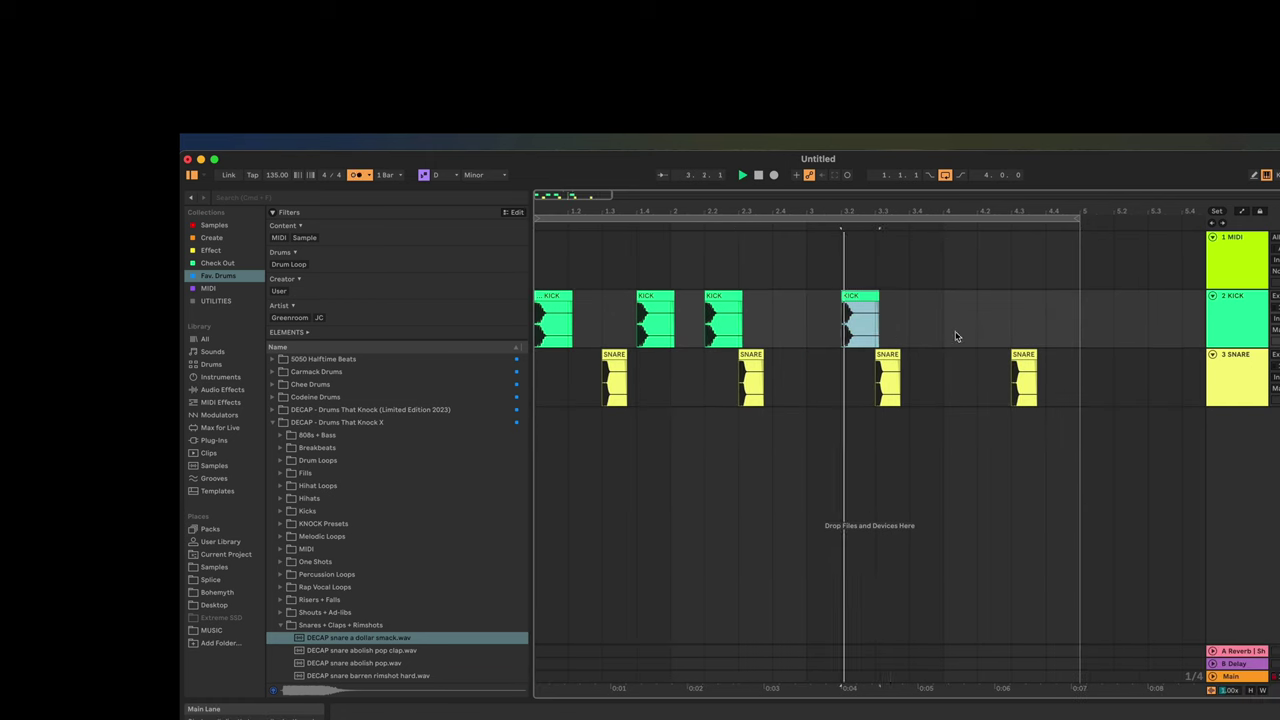
Try to add an extra snare hit after the last snare in bar 4
left_click(1025, 378)
key("ctrl+d")
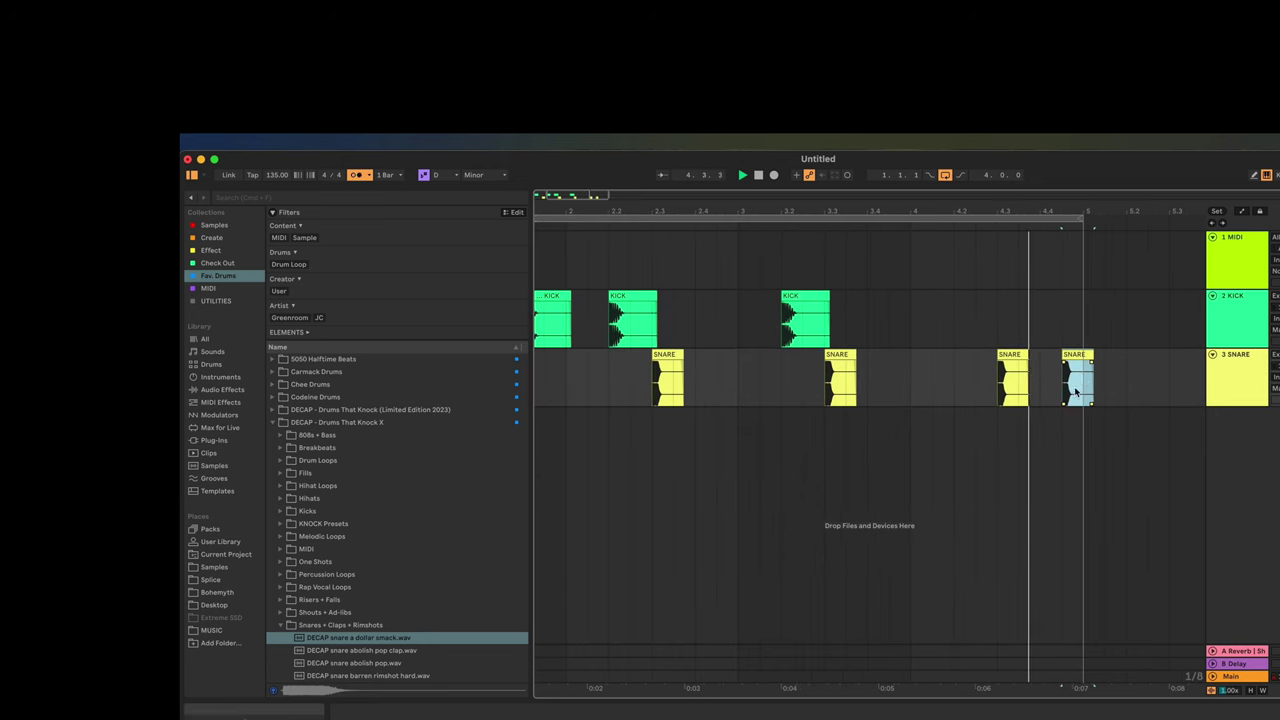
key("minus")
Copy the bar 3 kick to beats 4.2, 4.3.3 and 4.4 on the KICK track, and narrow the browser
left_click(779, 296)
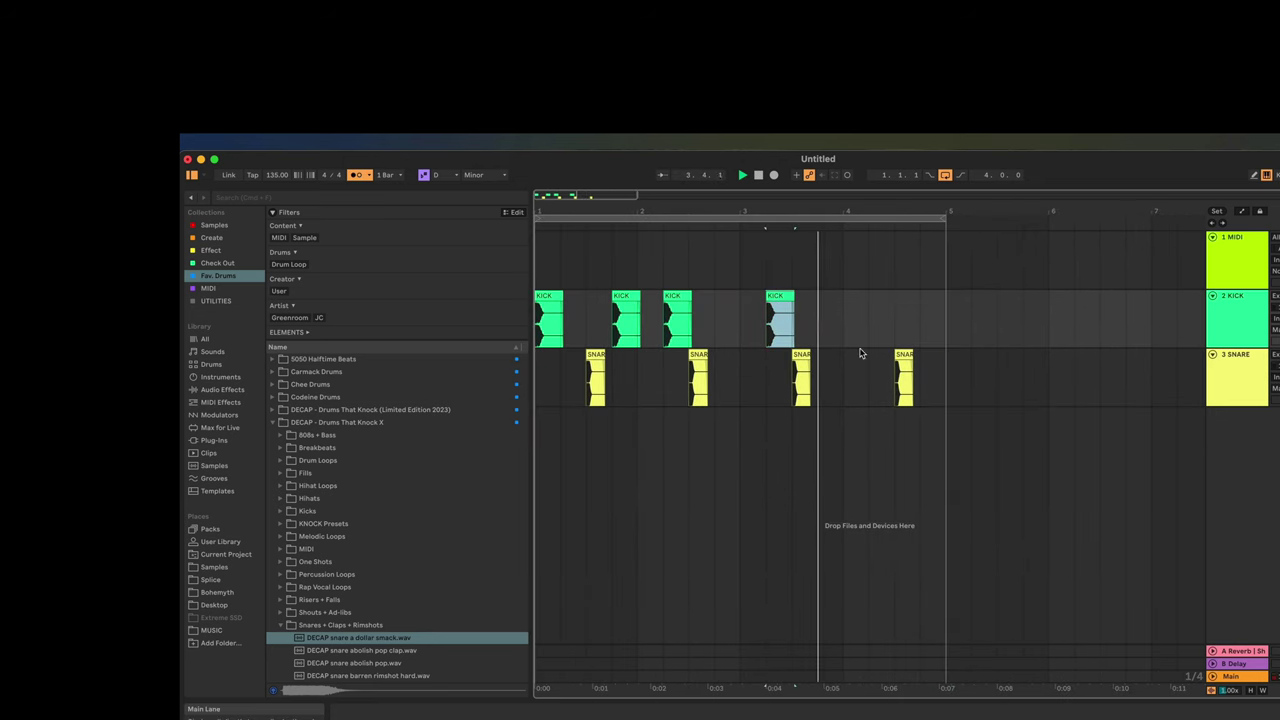
key("ctrl+d")
key("plus")
key("ctrl+d")
key("minus")
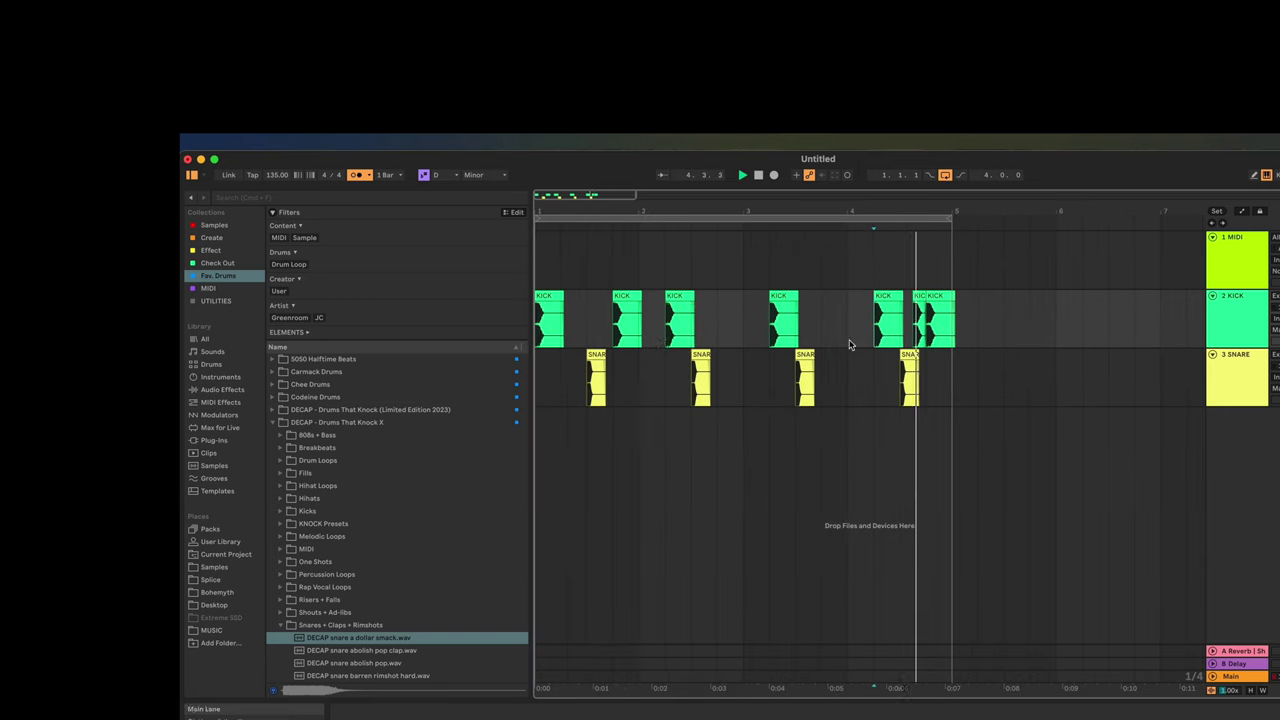
key("plus")
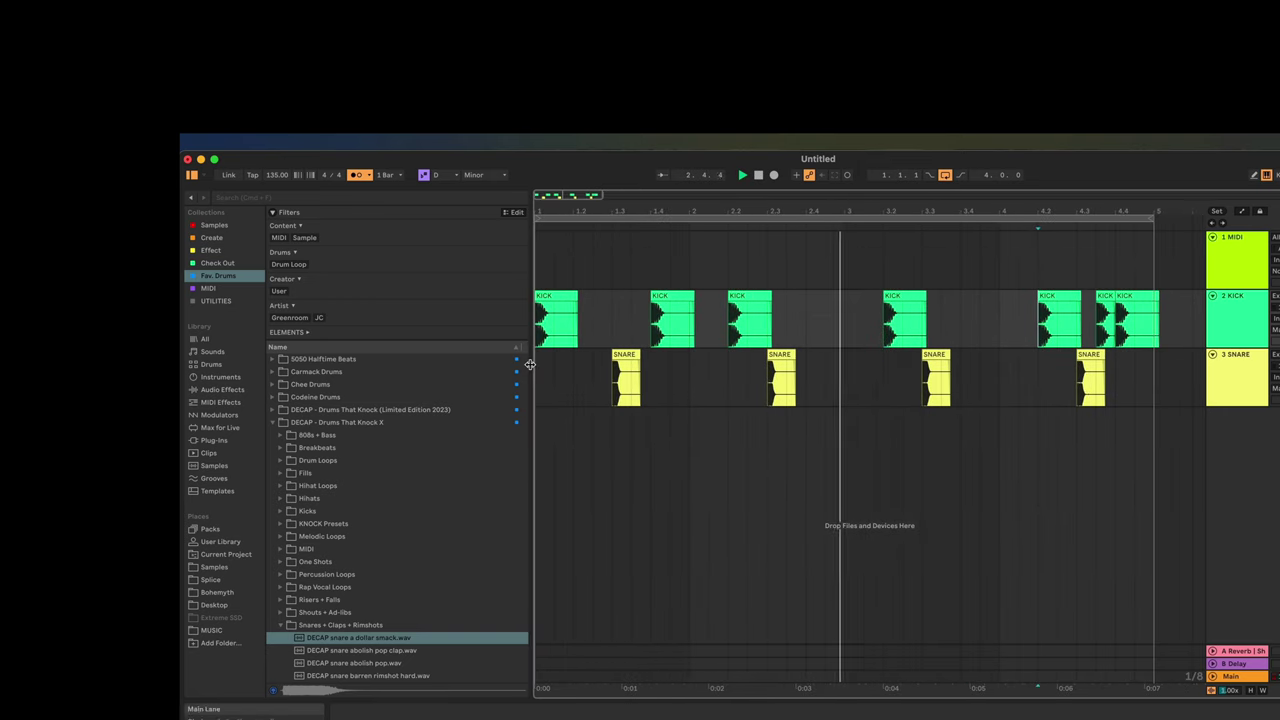
left_click_drag(531, 352, 445, 357)
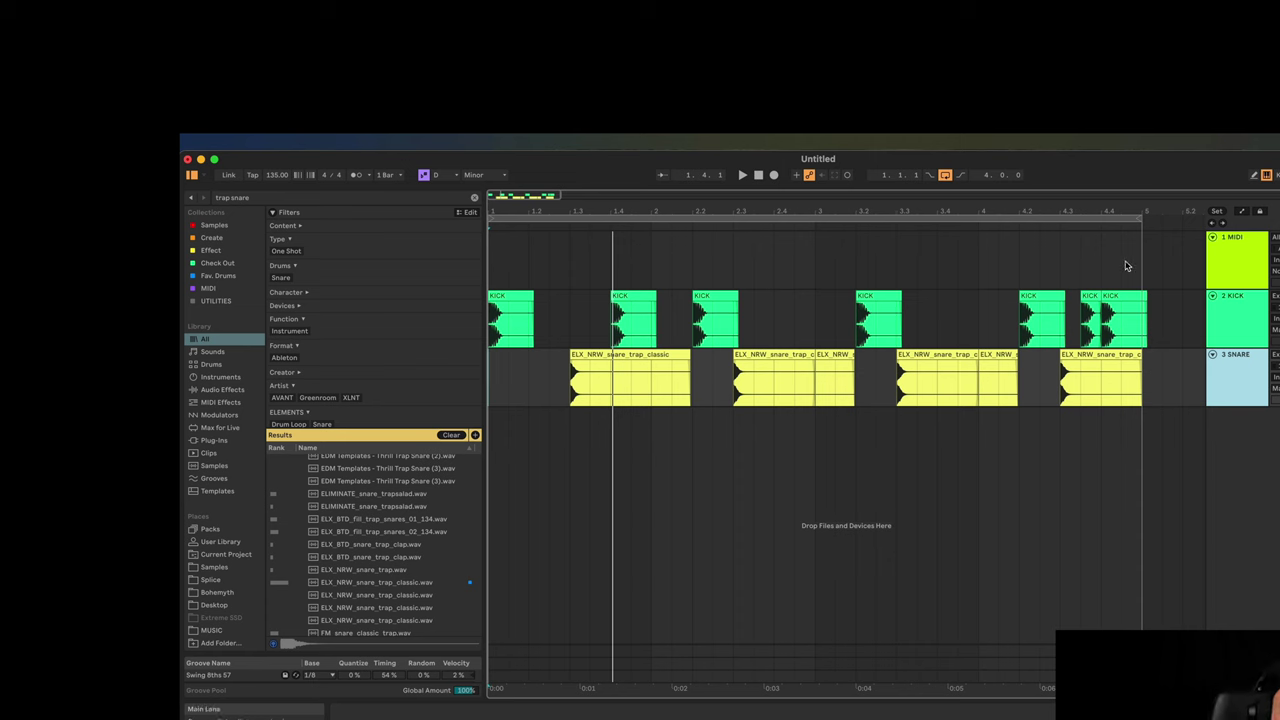
Insert an empty MIDI clip spanning the first four bars of the MIDI track, and select that track
left_click_drag(1142, 262, 508, 258)
left_click(1036, 252)
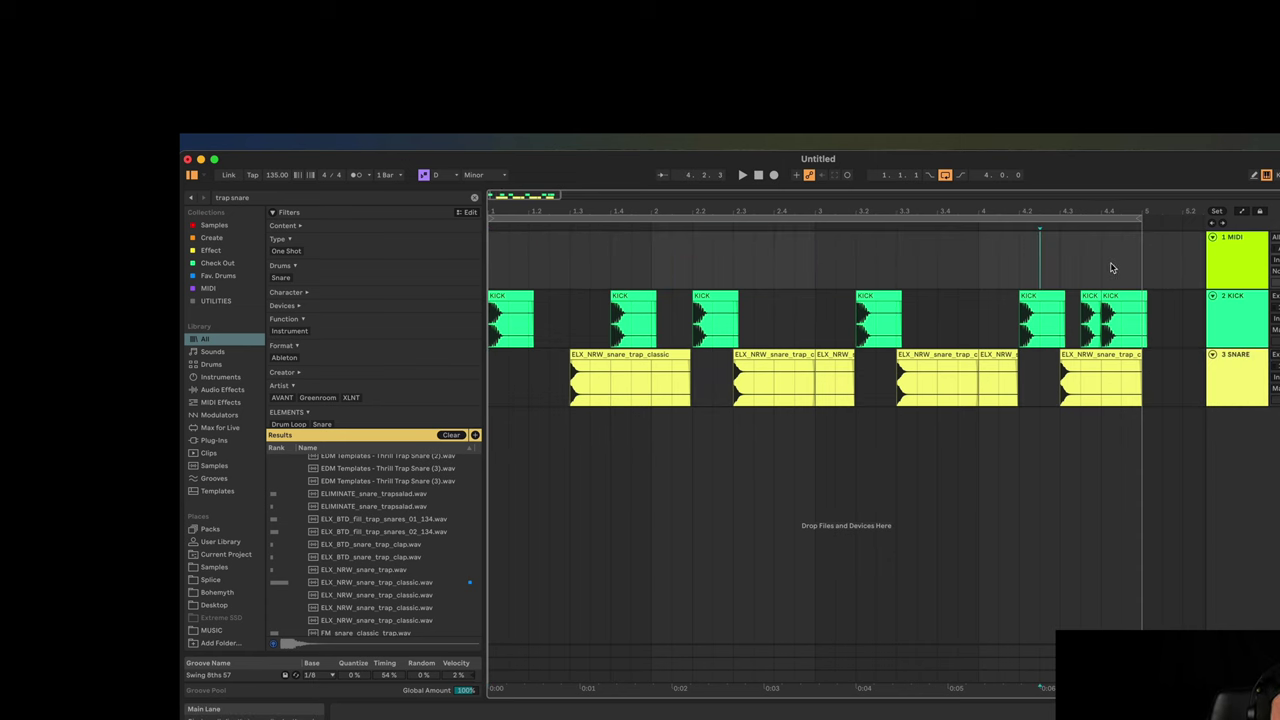
left_click(1140, 267)
left_click_drag(1140, 267, 465, 247)
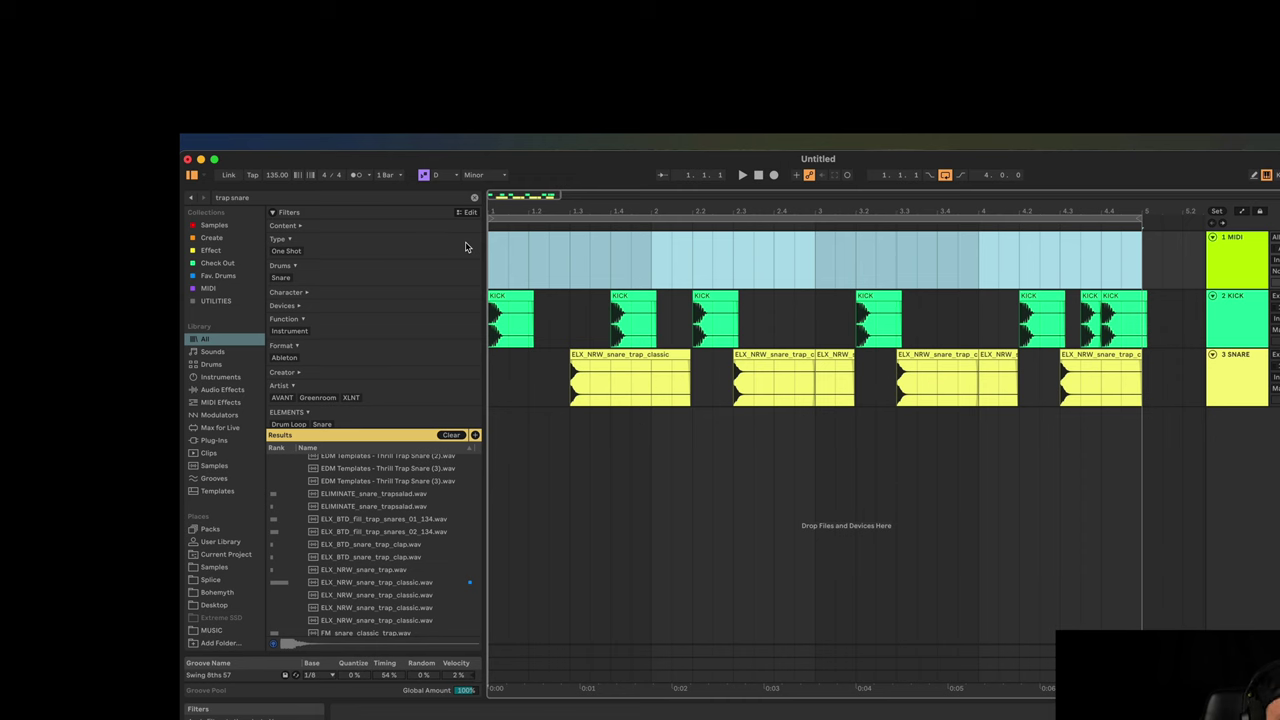
key("super+shift+m")
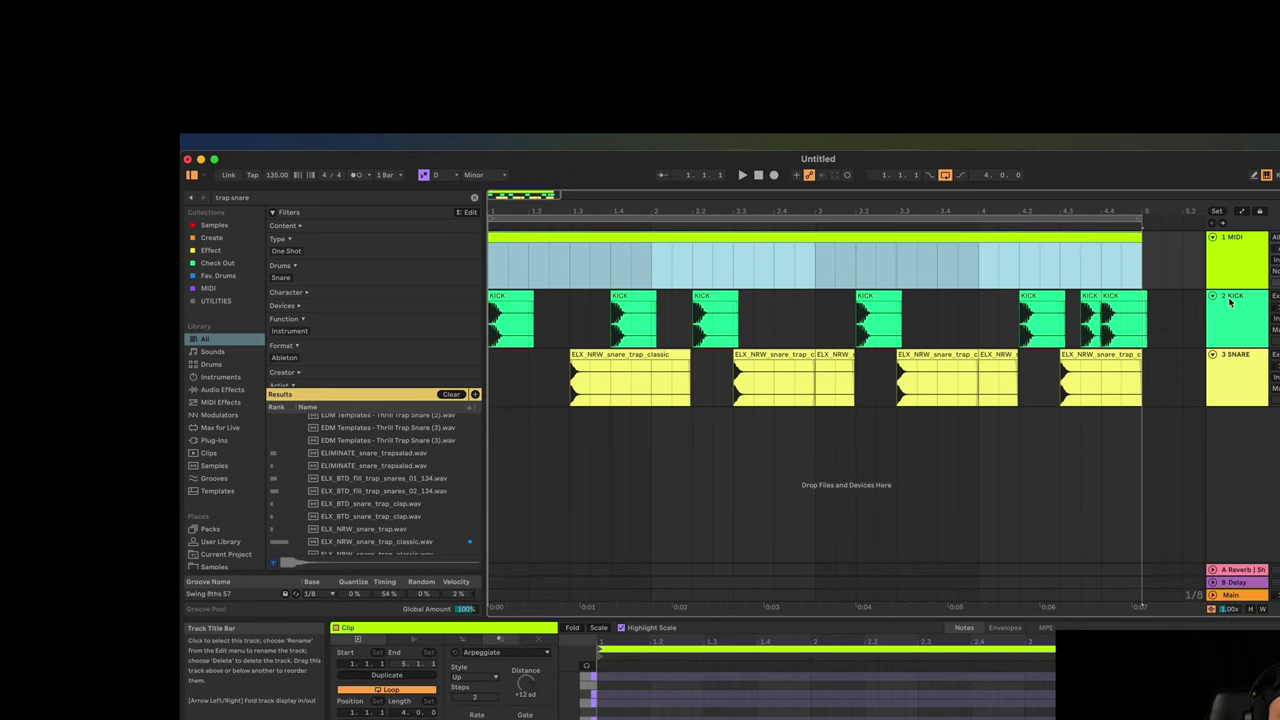
left_click(1228, 267)
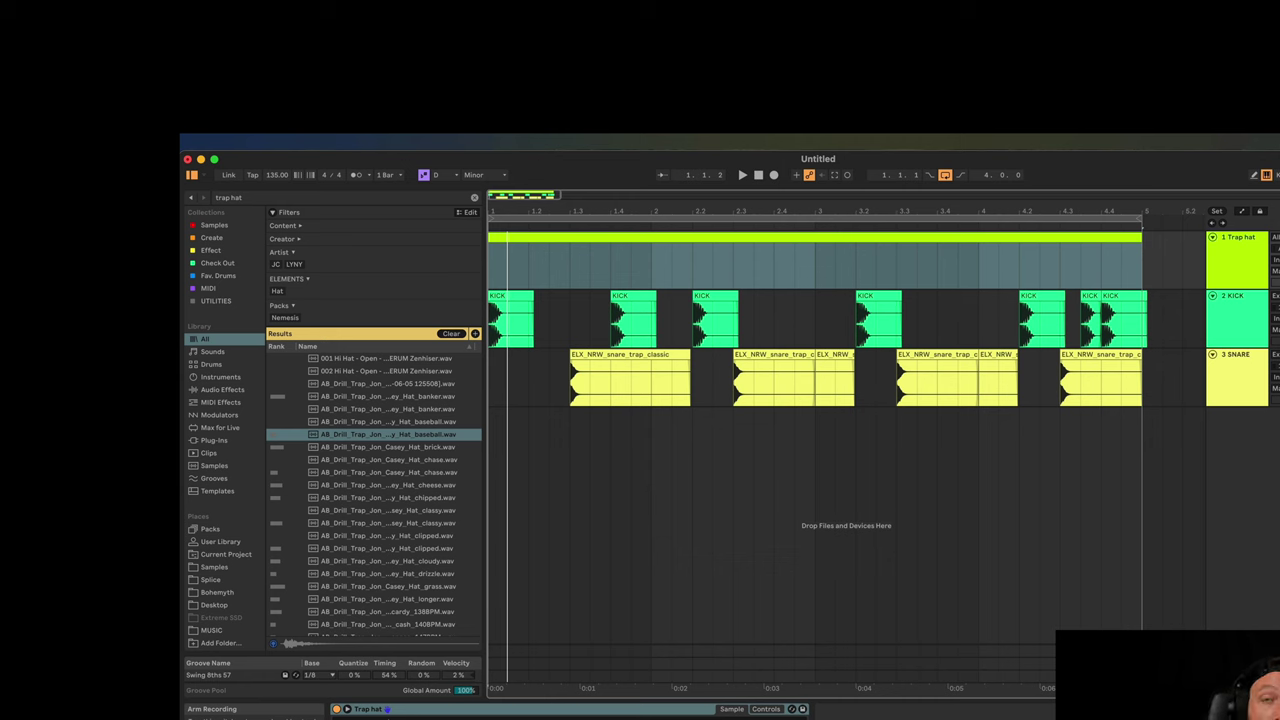
Open the Trap hat clip, duplicate its first bar of D3 notes across all four bars, and play the loop
double_click(543, 242)
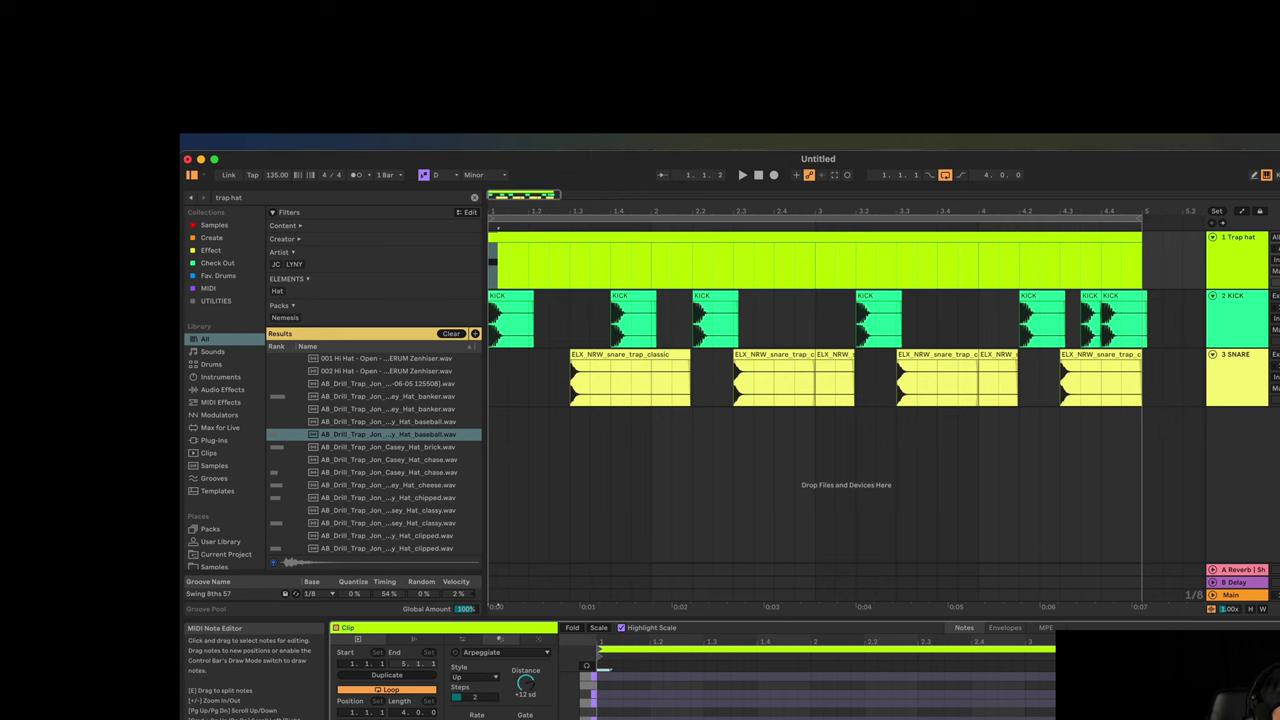
key("space")
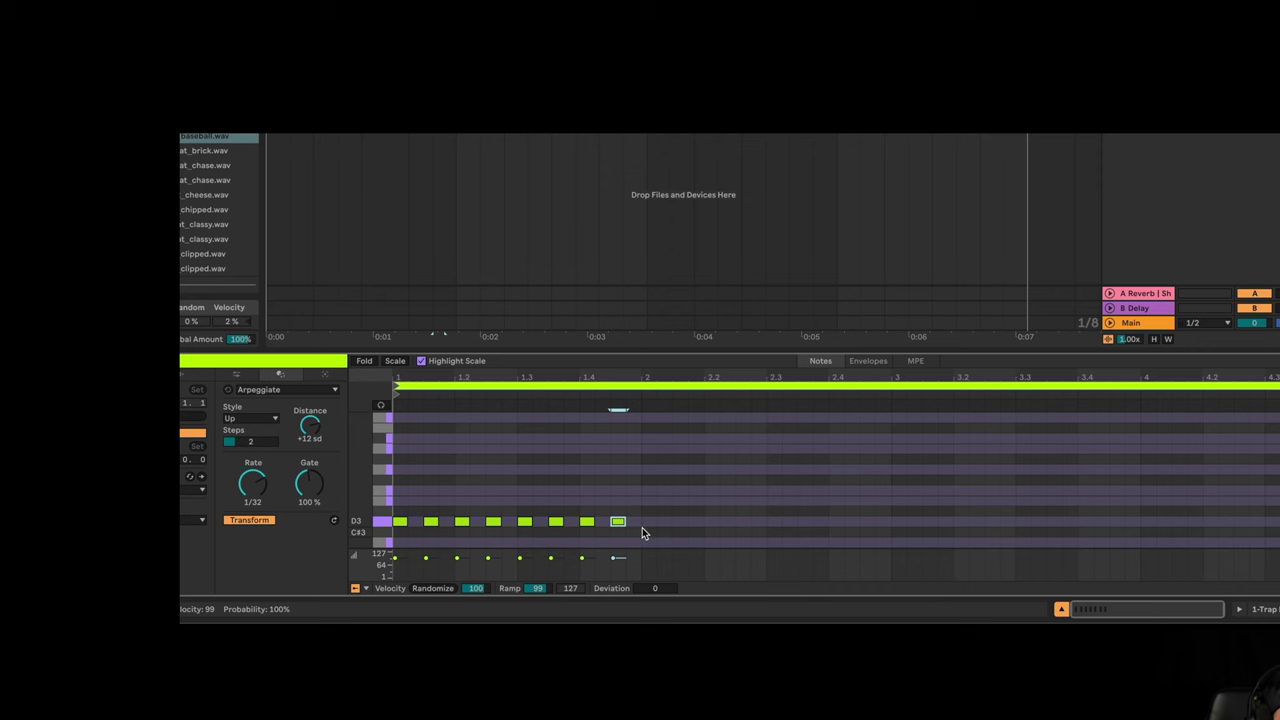
key("ctrl+a")
key("ctrl+d")
key("ctrl+d")
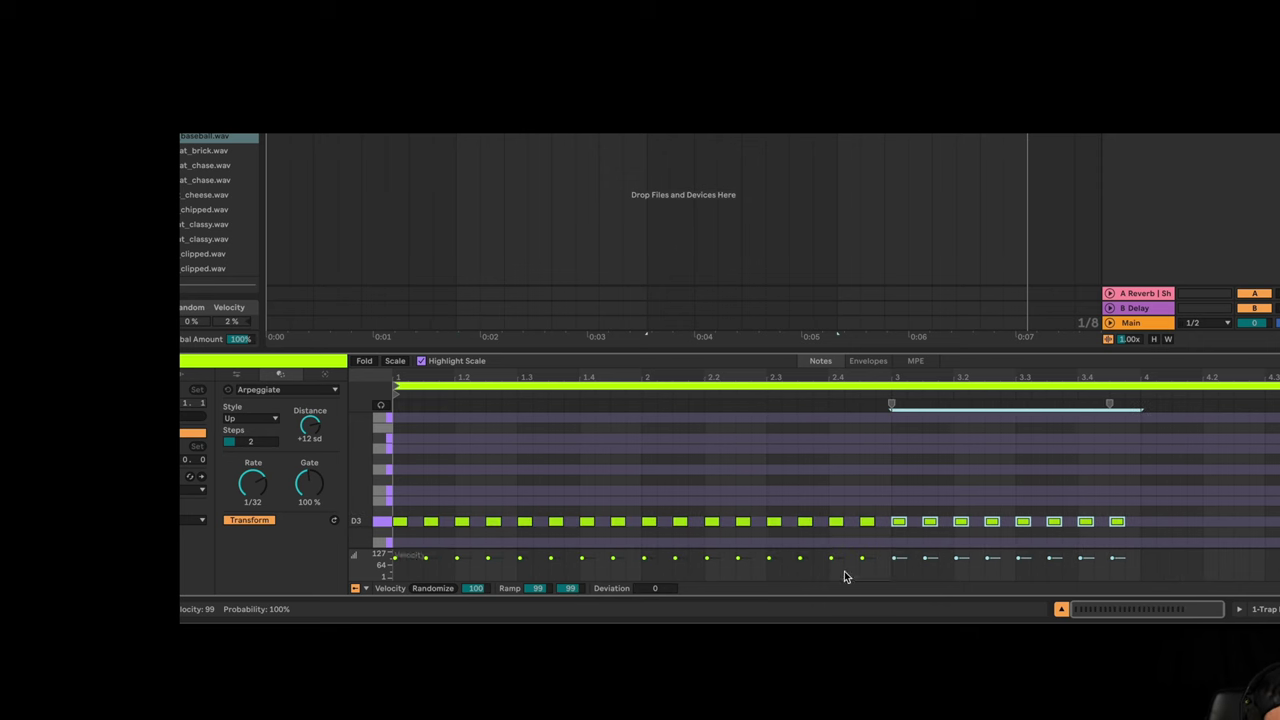
key("ctrl+d")
key("space")
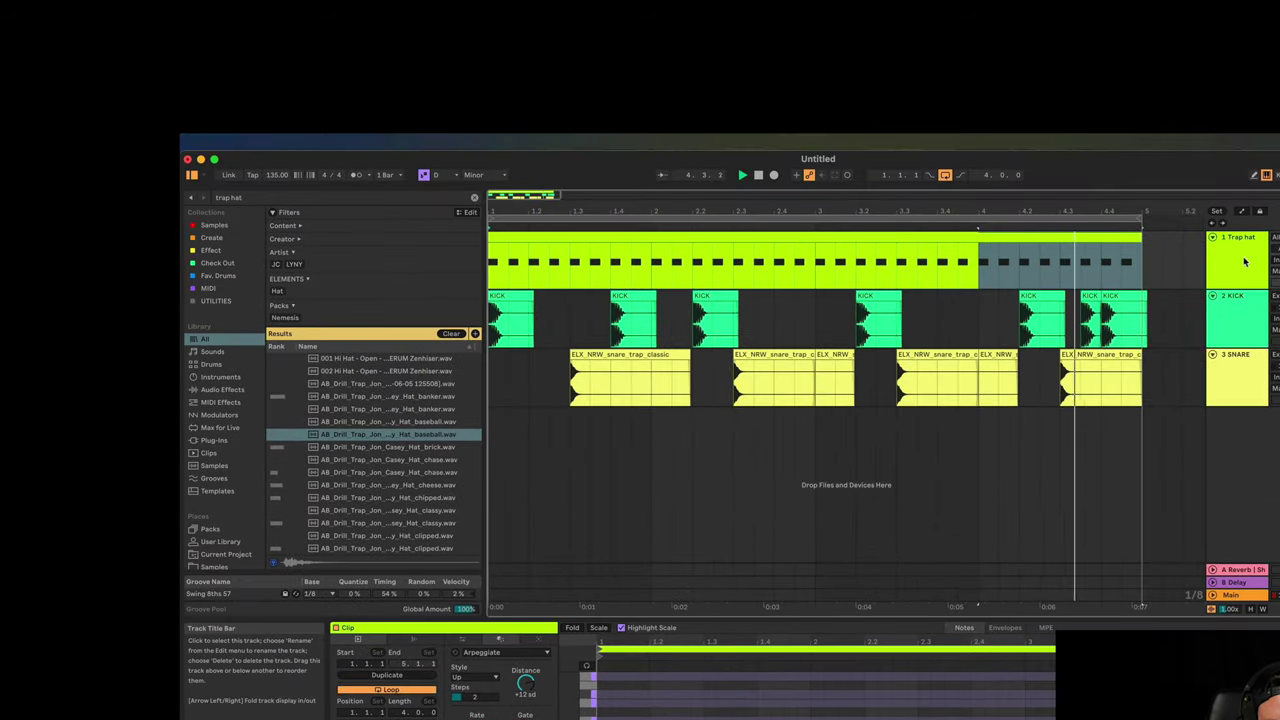
Show the Trap hat track's device view, and reopen its clip in the note editor
key("super+alt+l")
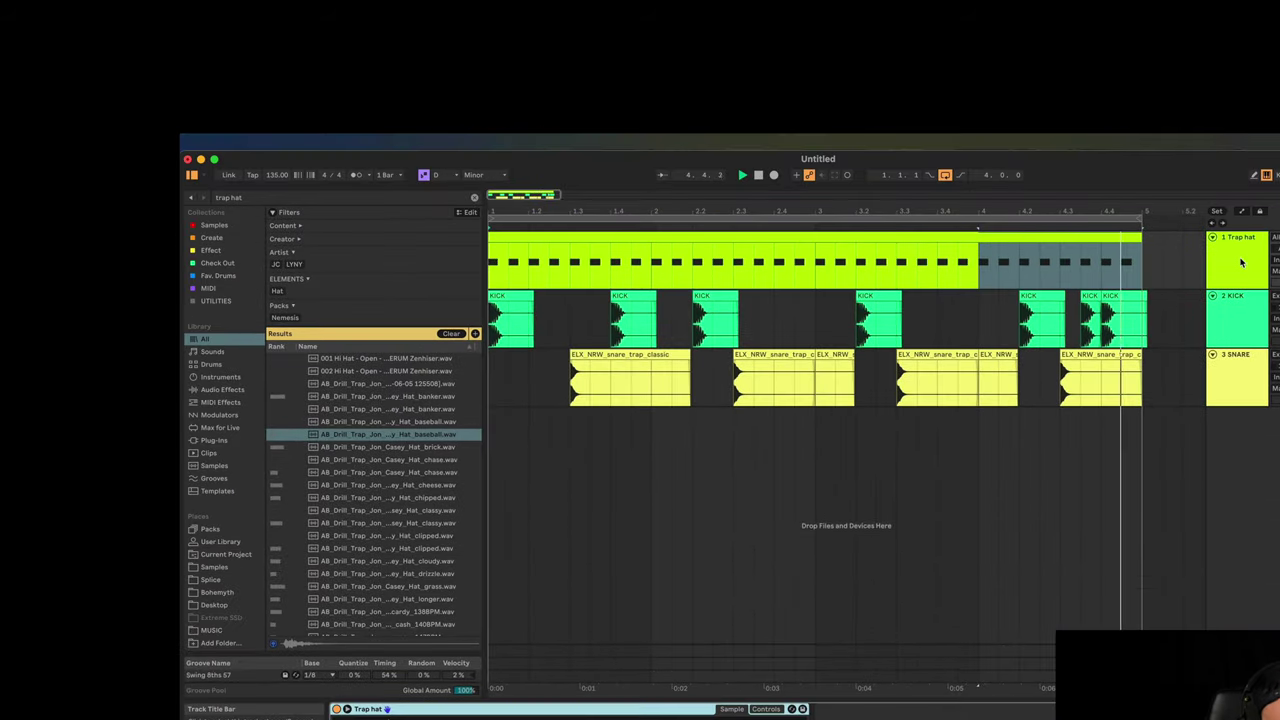
left_click(610, 237)
double_click(610, 237)
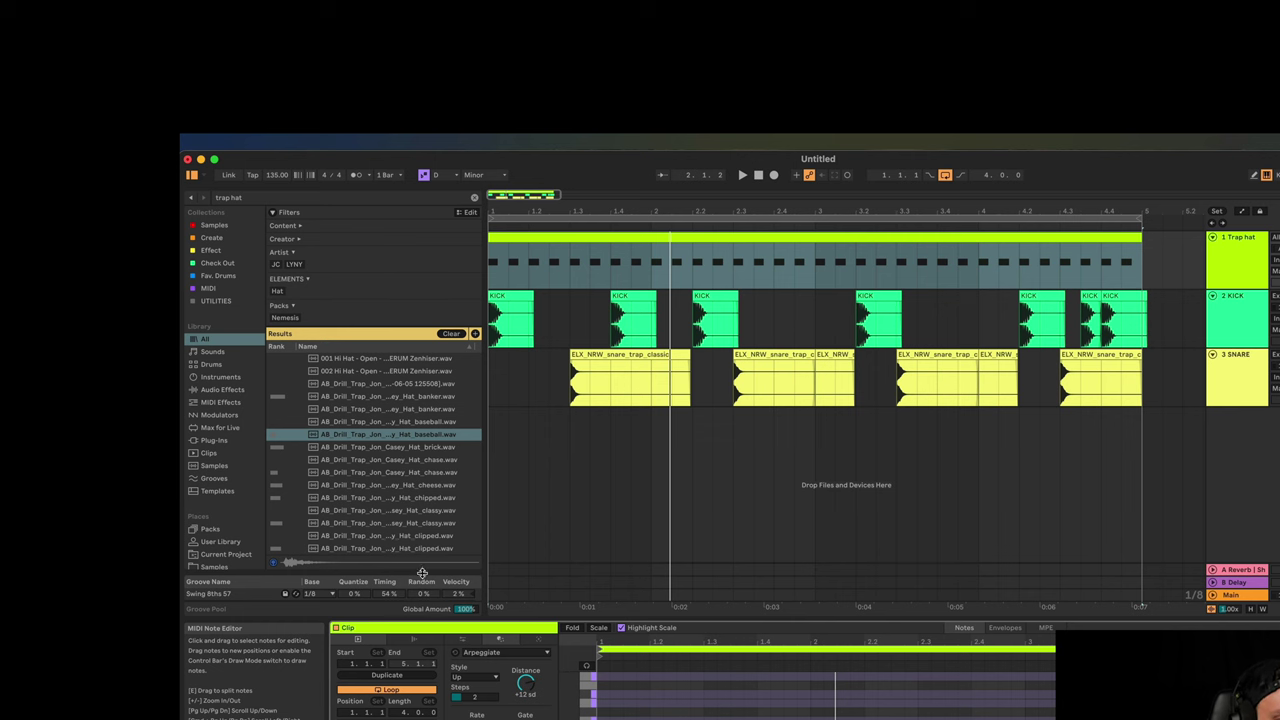
Browse the Grooves library and choose the Swing 8ths 52 groove
left_click(218, 478)
left_click(643, 224)
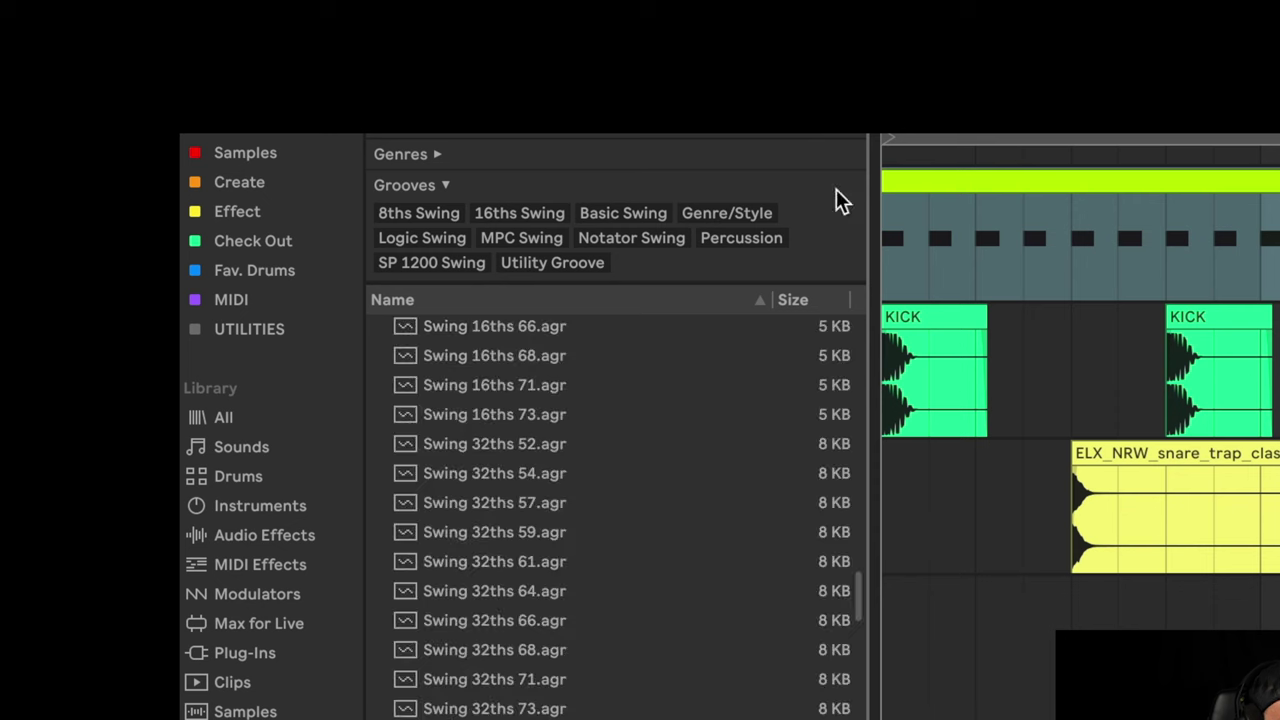
scroll(557, 622, "up", 10)
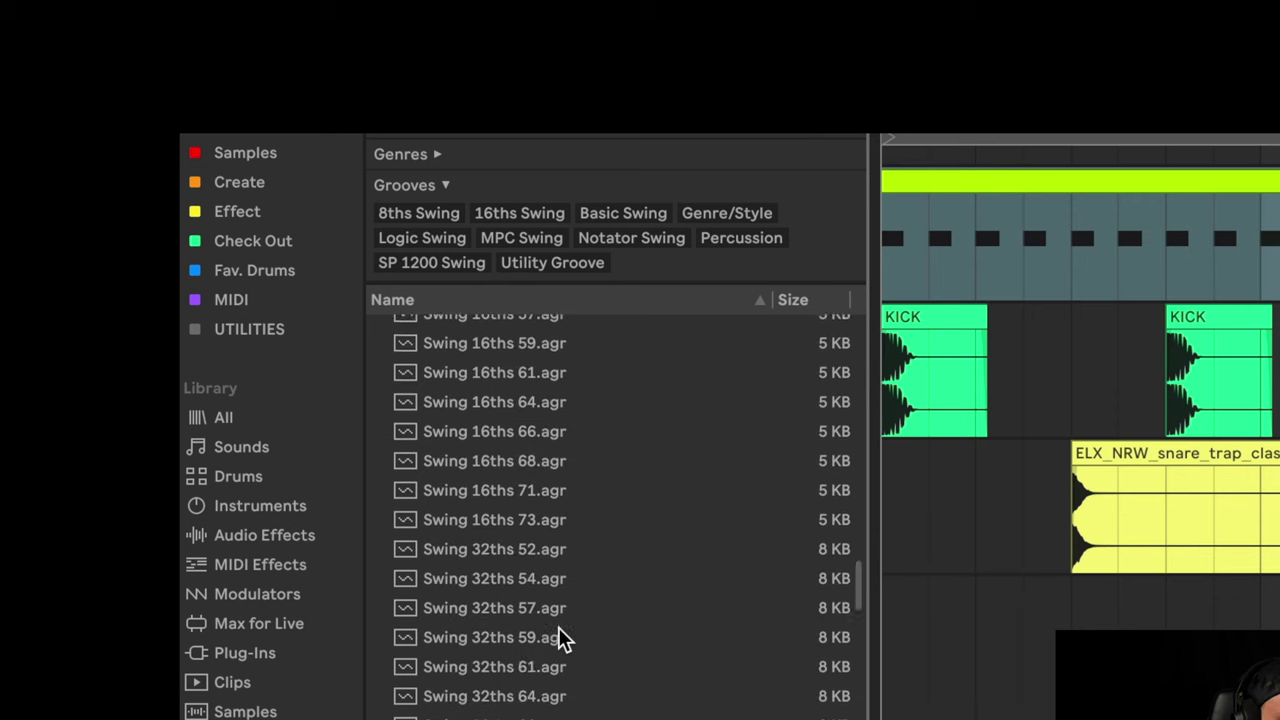
left_click(572, 482)
left_click(578, 366)
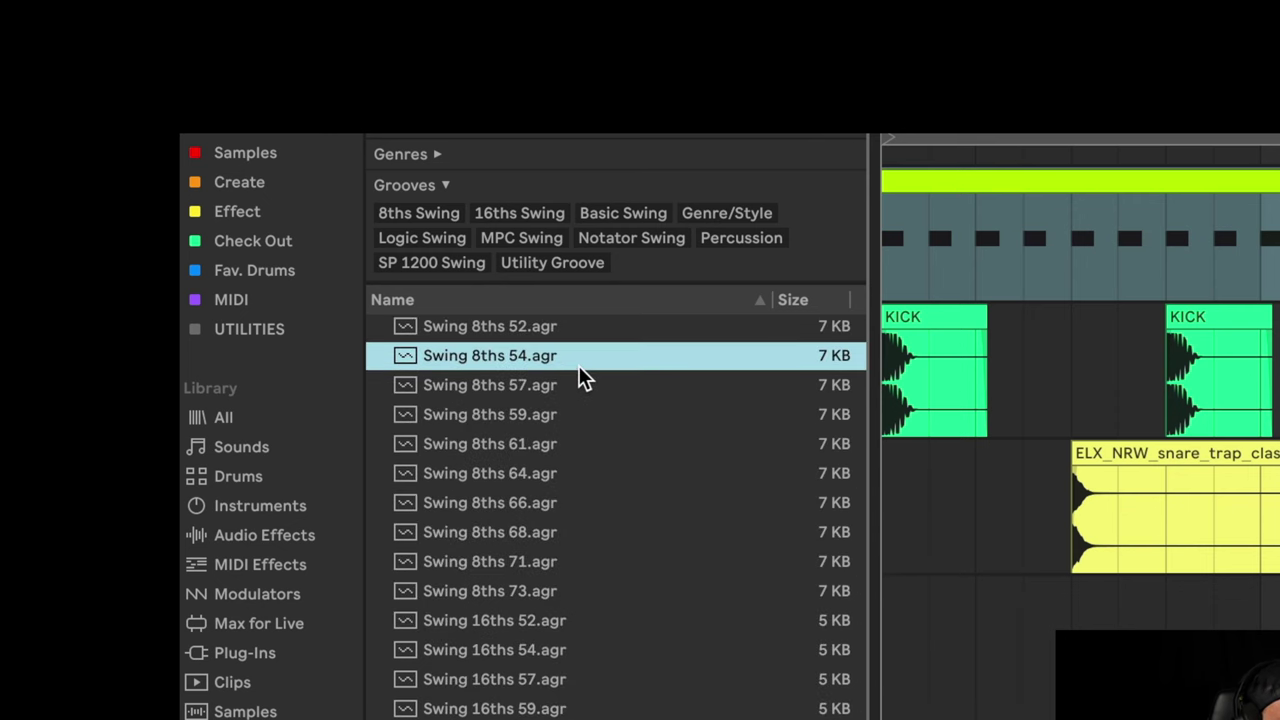
key("Up")
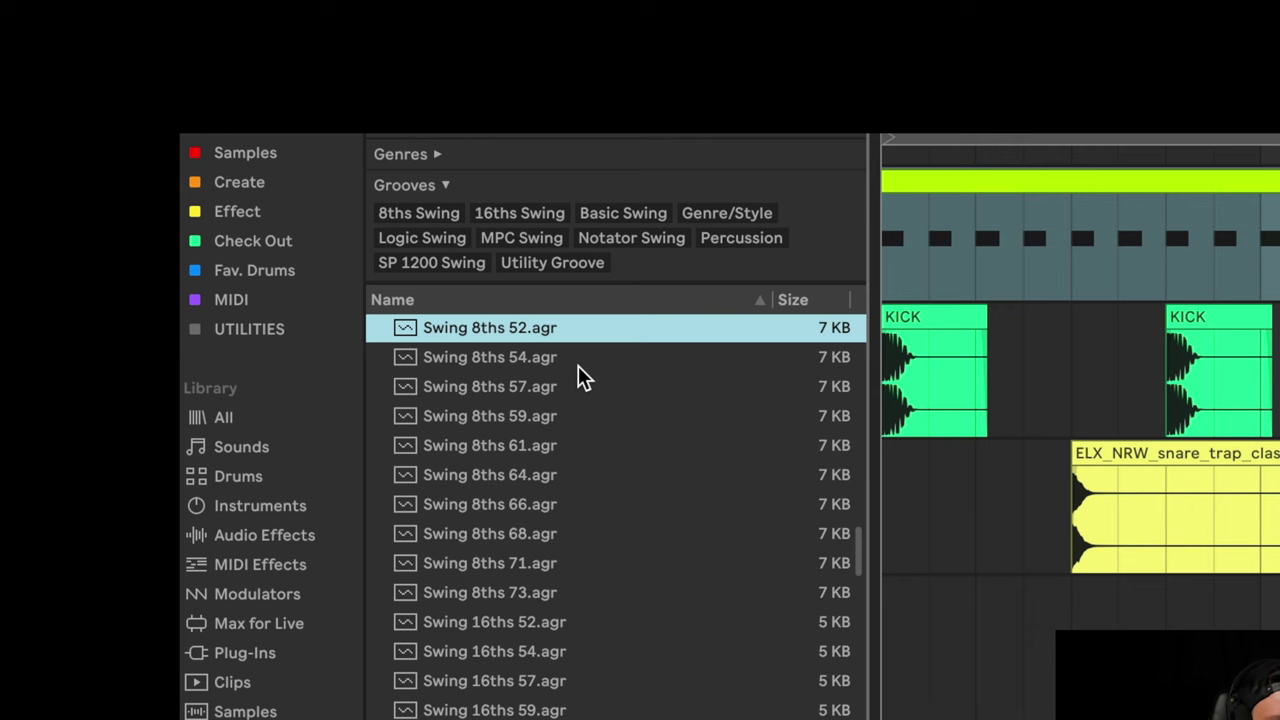
key("Up")
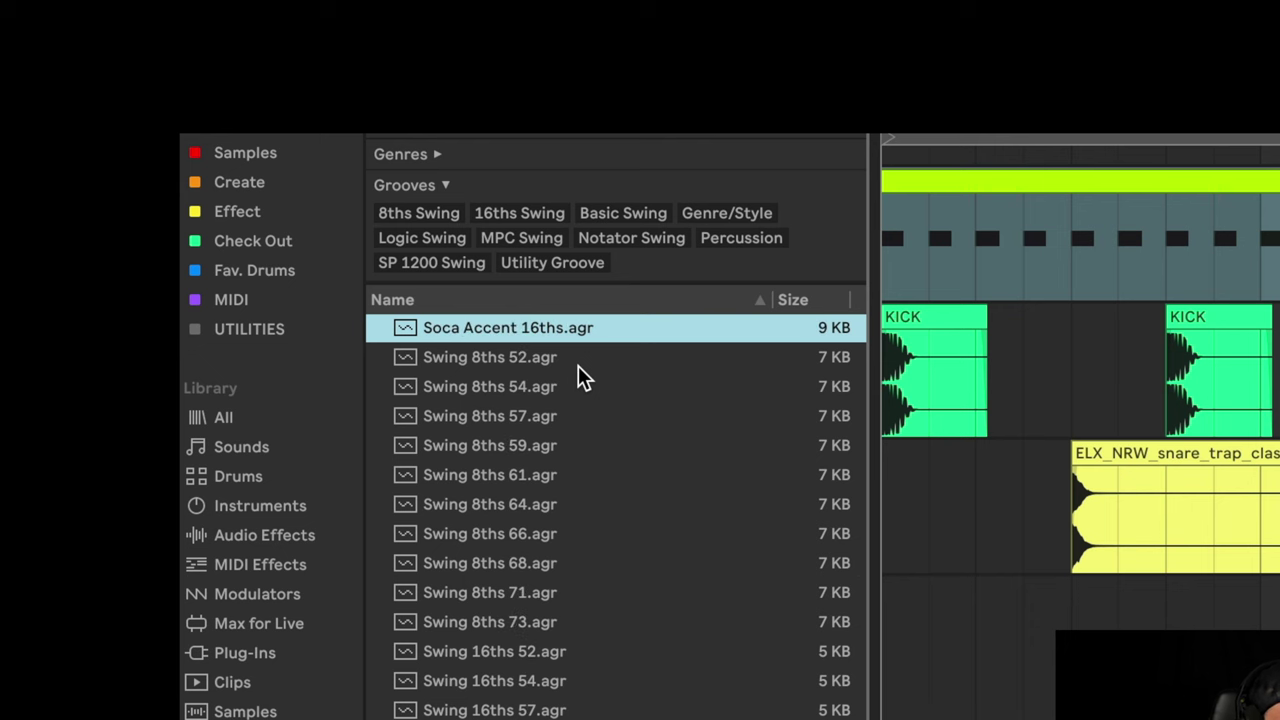
key("Down")
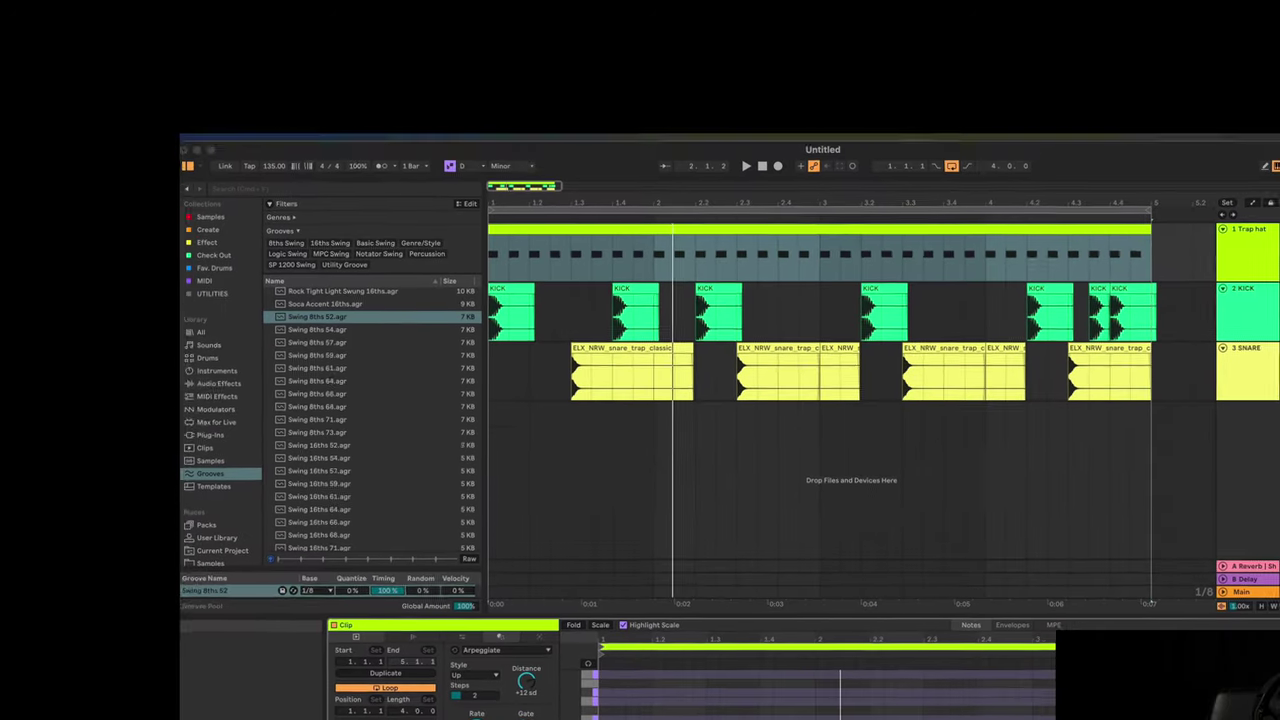
Play the loop with the Swing 8ths 52 groove, select its Timing amount, and show the Info View
key("space")
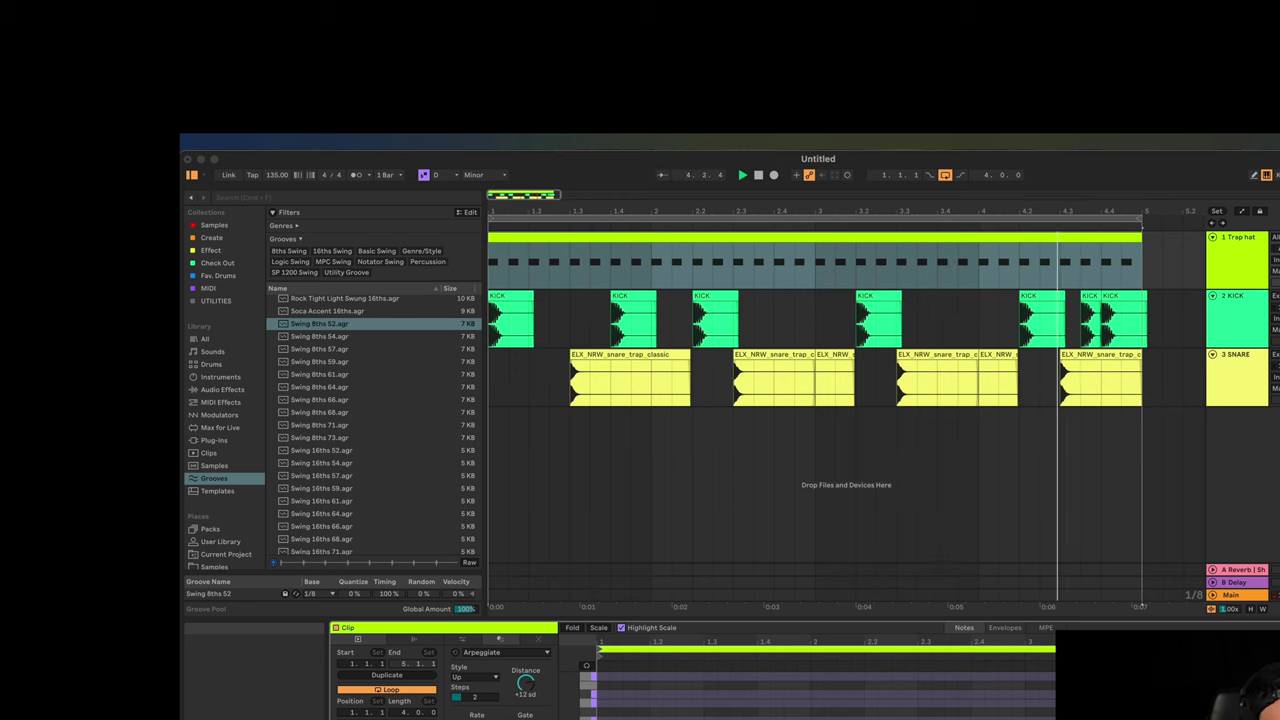
left_click(388, 593)
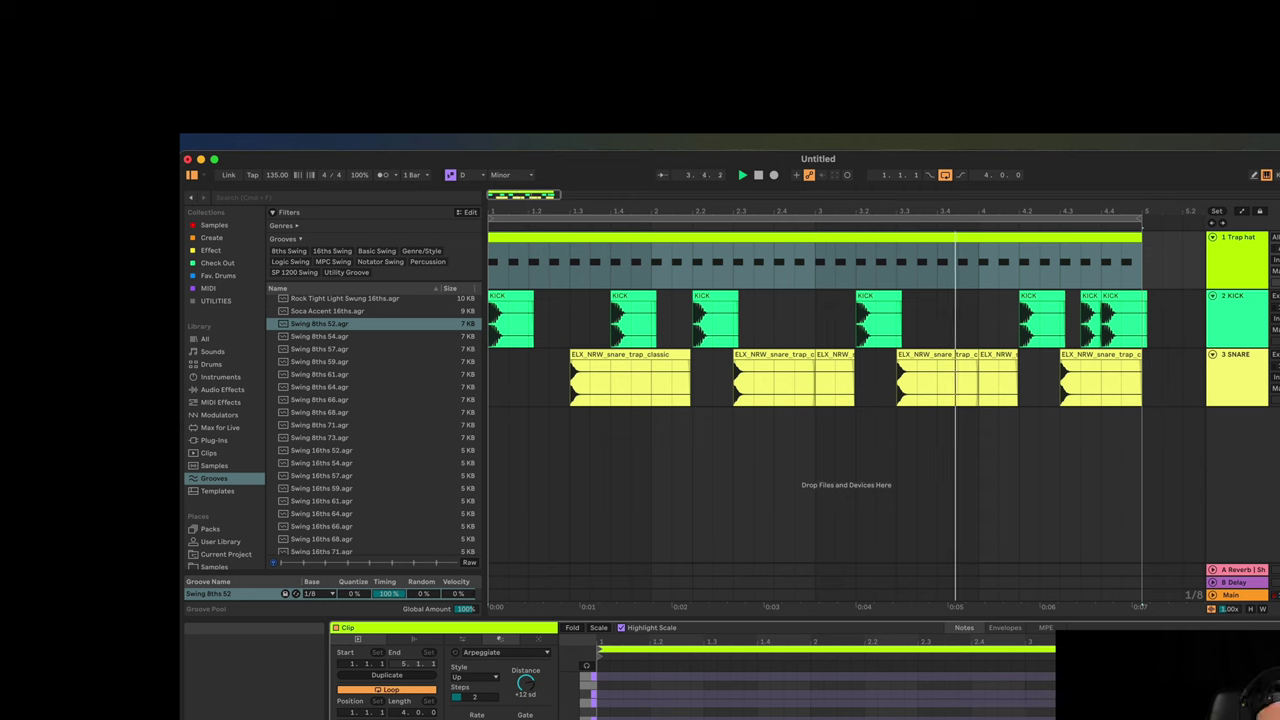
key("shift+question")
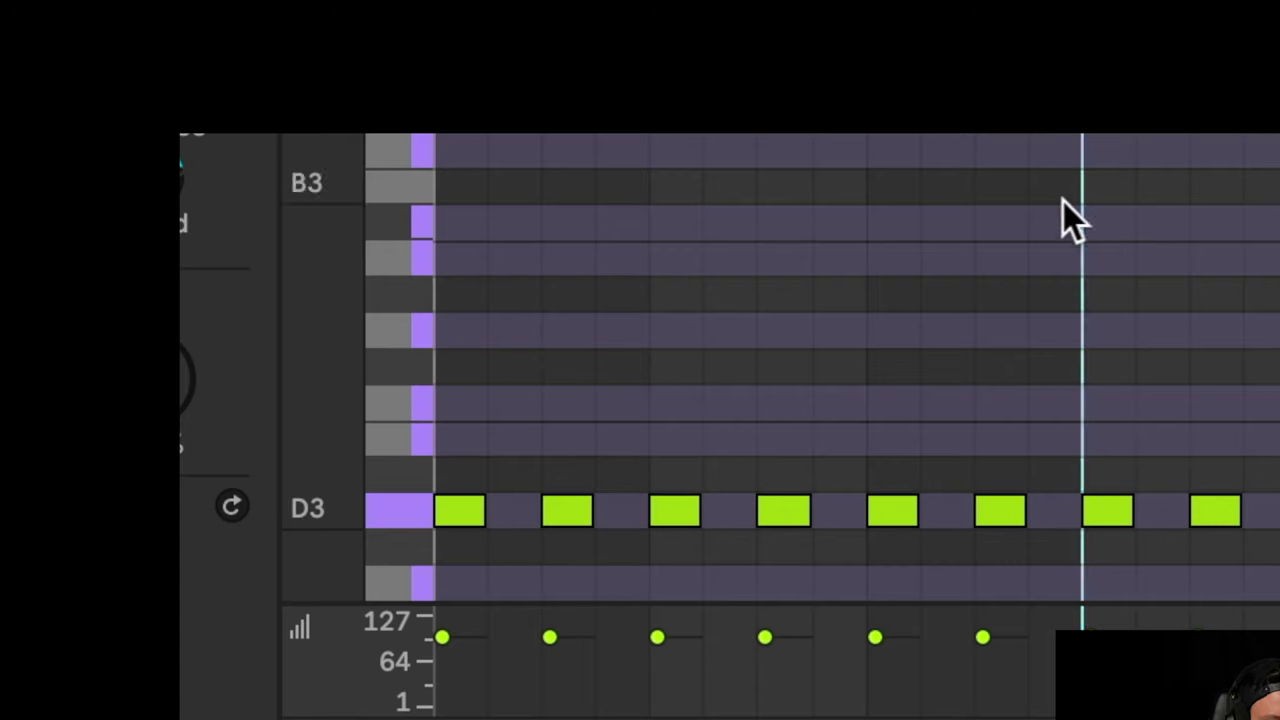
Select all notes in the Trap hat clip and play the loop
key("ctrl+a")
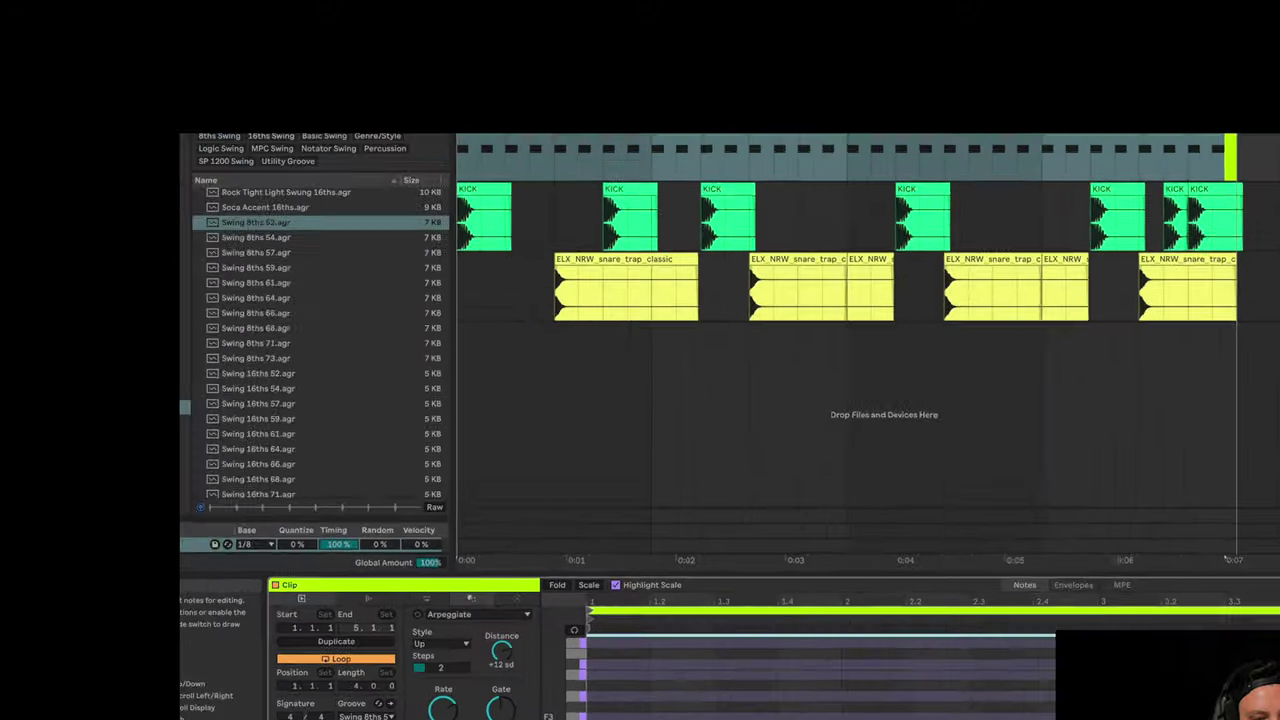
key("space")
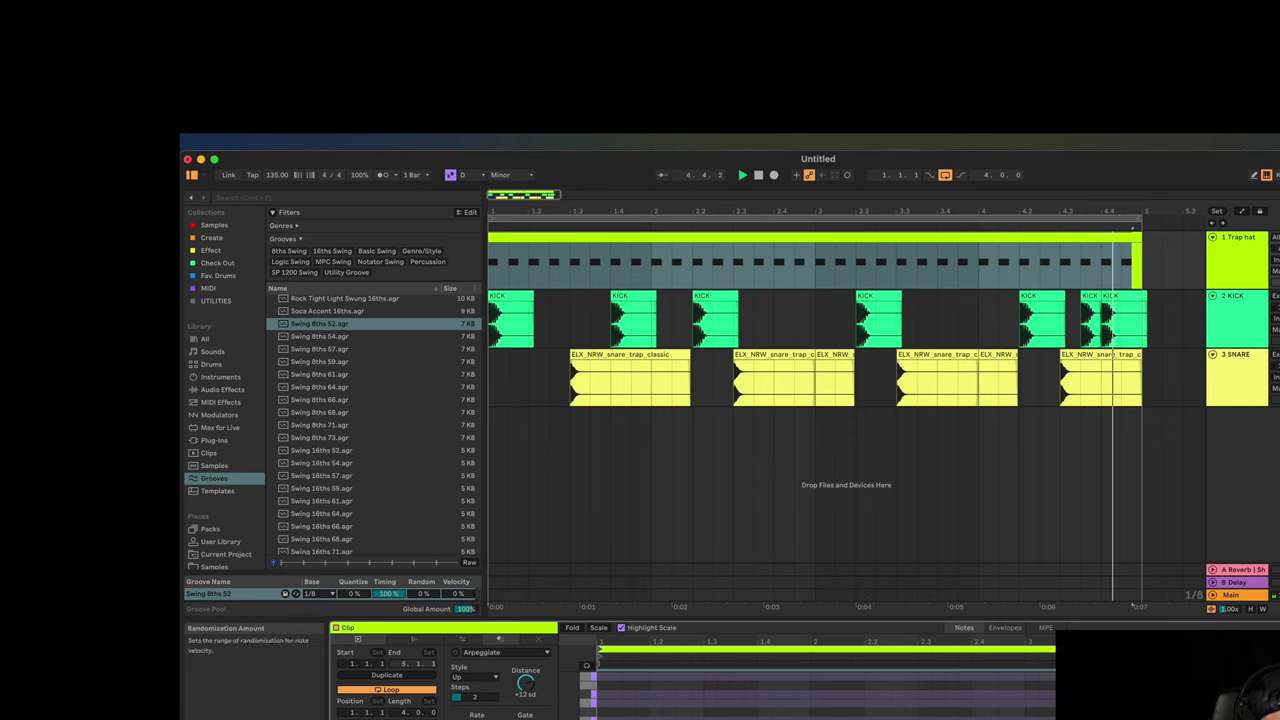
key("space")
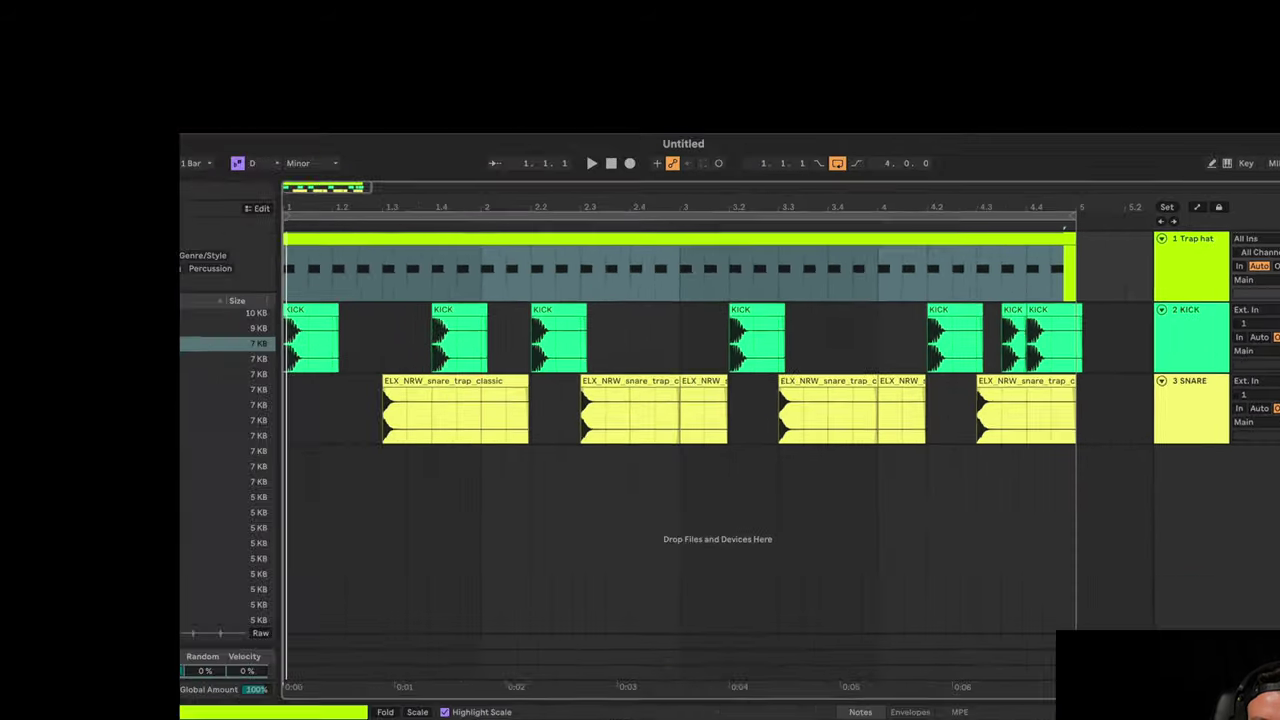
Play the loop again and select the Trap hat track to show its instrument
key("space")
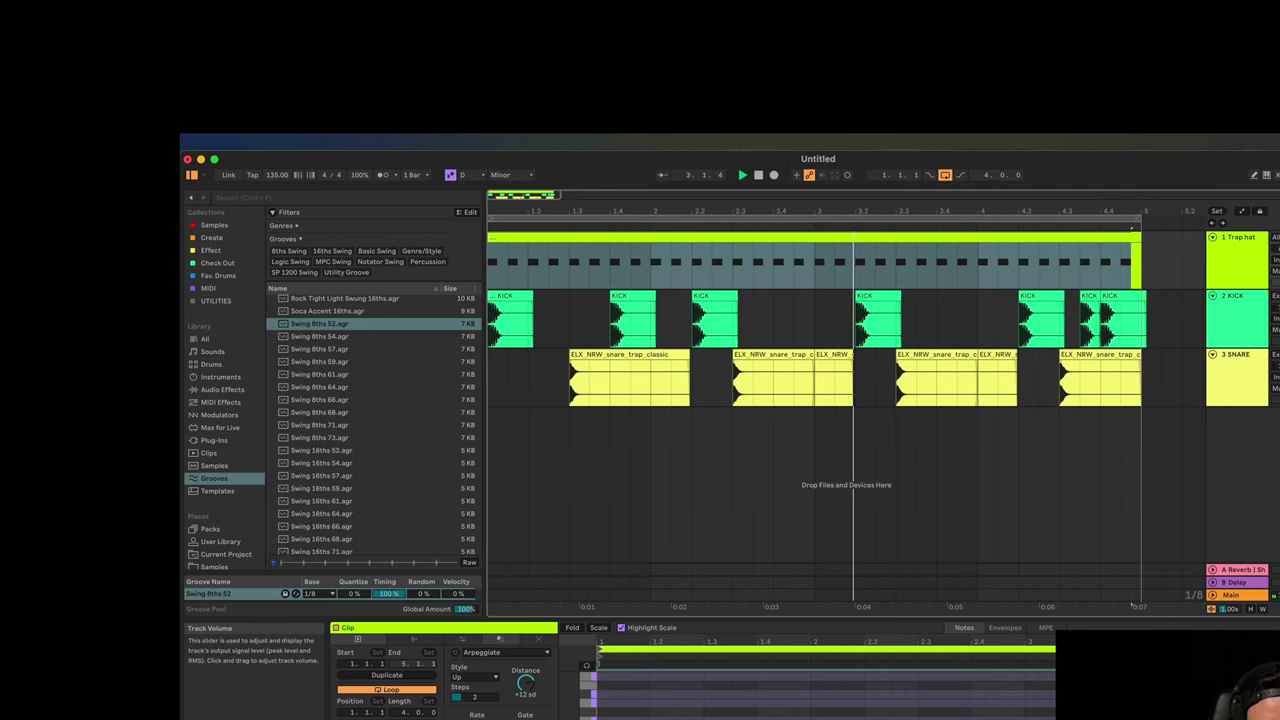
left_click(1221, 262)
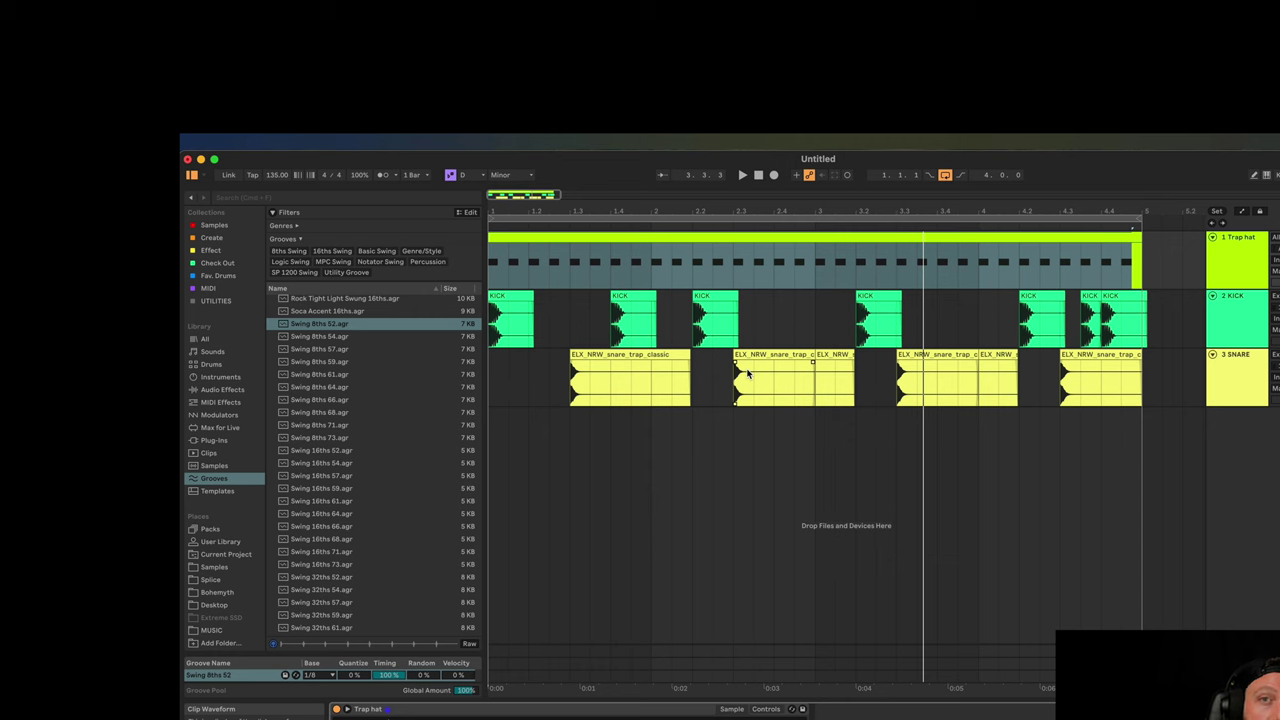
Add an audio track below KICK and place the open hat sample TSP_HTB_hat_open_chase.wav just before the first snare
left_click(1232, 325)
key("super+t")
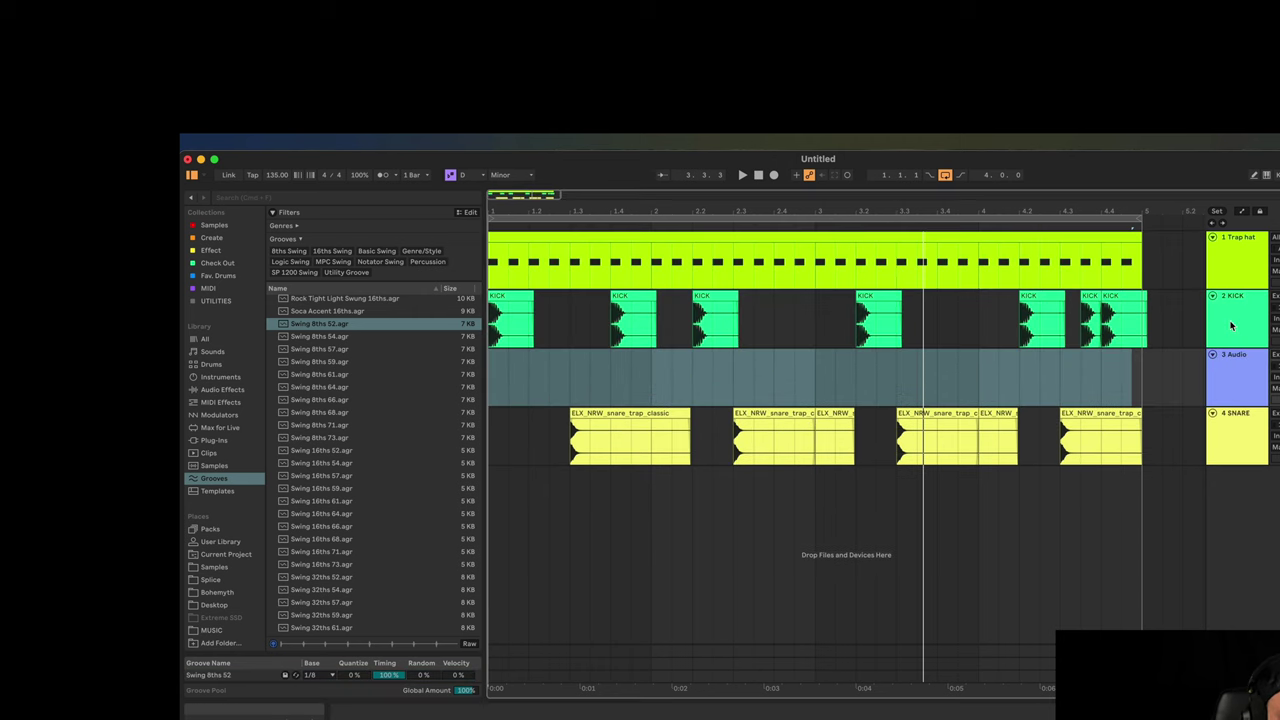
key("super+f")
type("open hat")
key("Down")
key("Return")
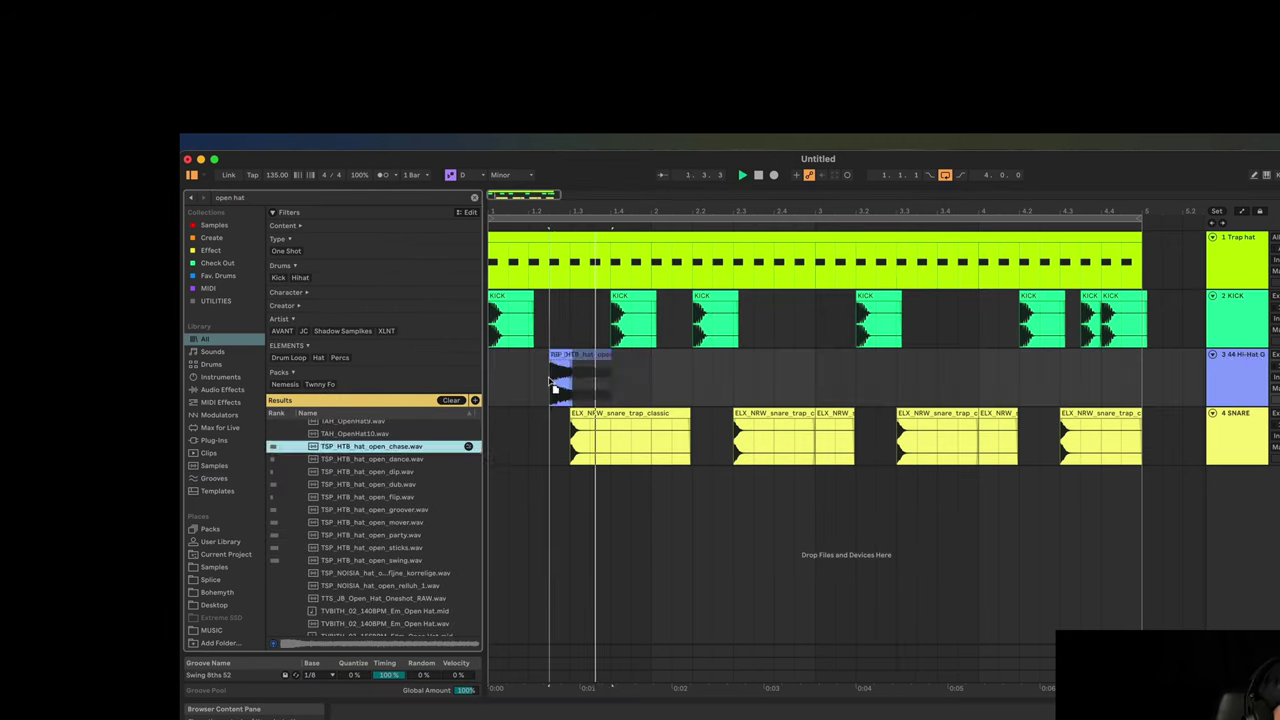
key("space")
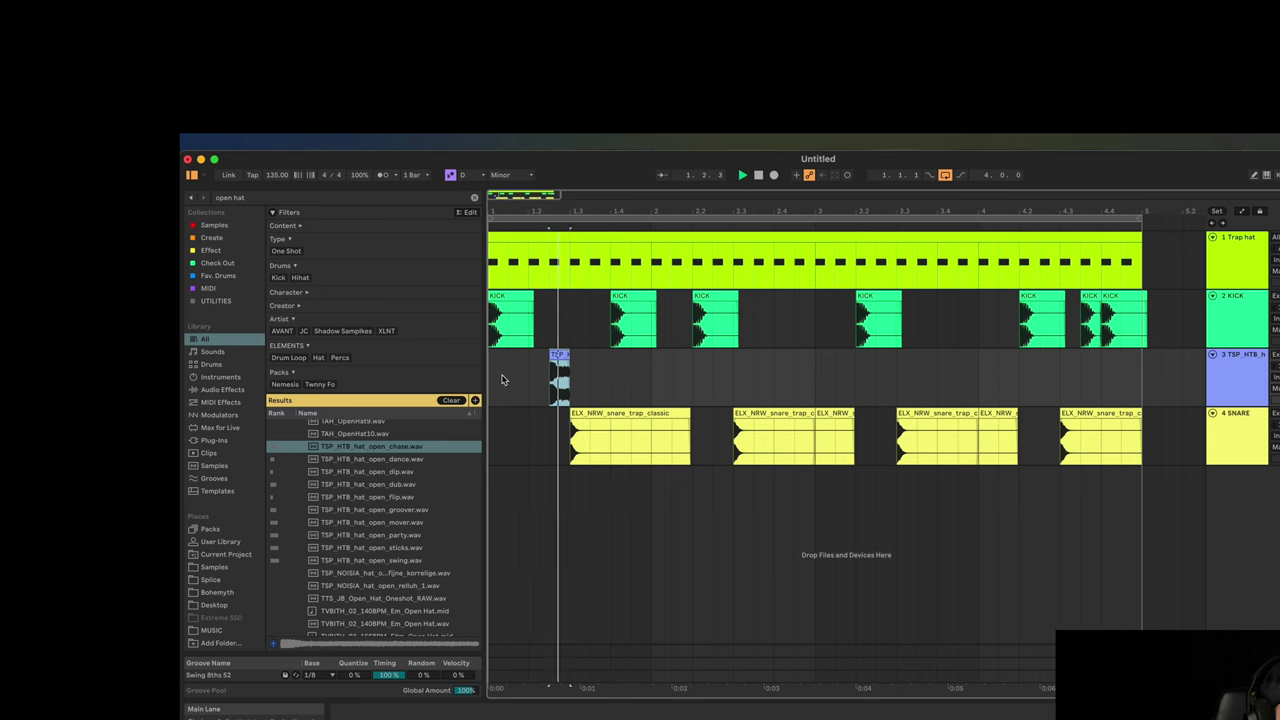
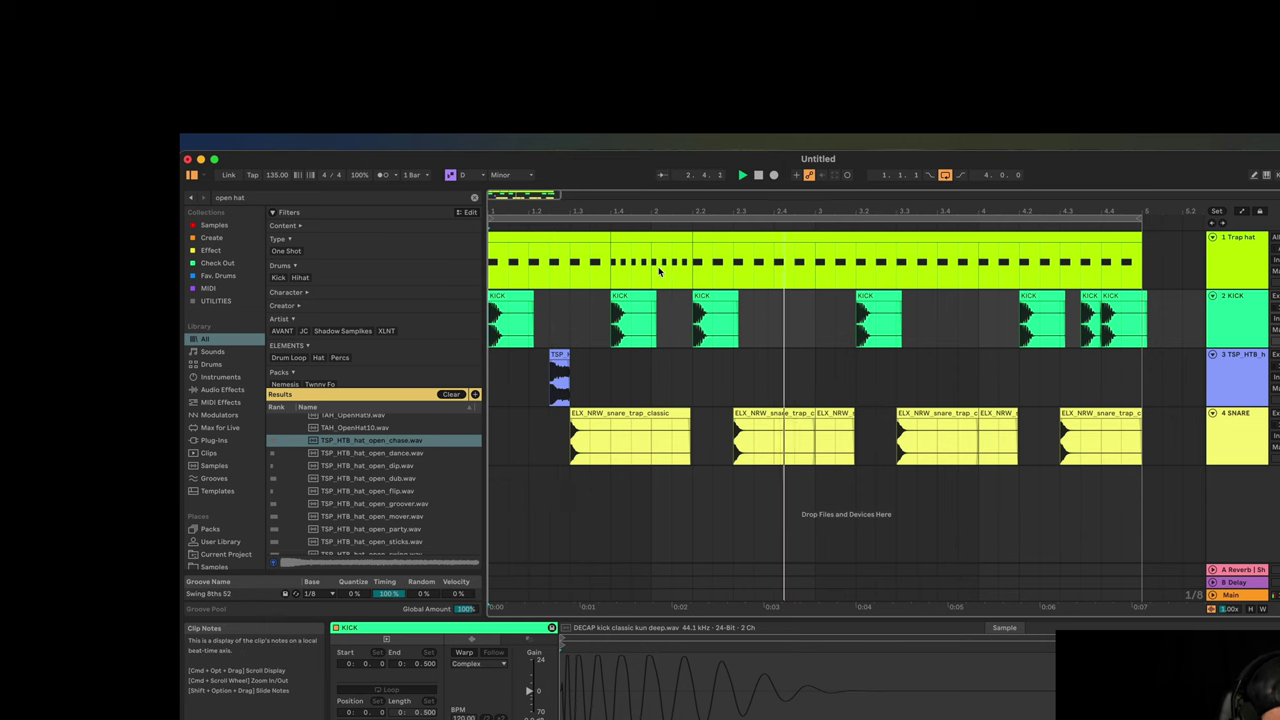
Isolate the Trap hat section from 2.1.3 to 2.2, compress its notes by a factor of 2, and play the result
left_click(653, 268)
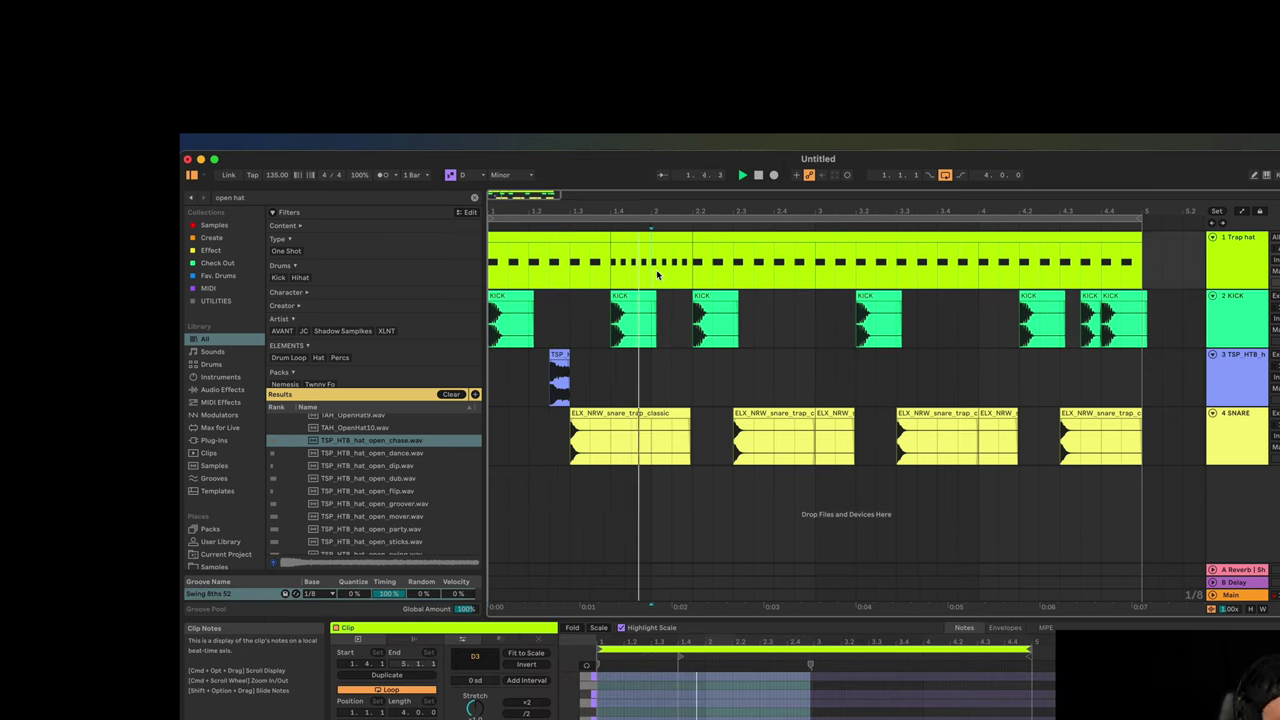
left_click(672, 263)
key("space")
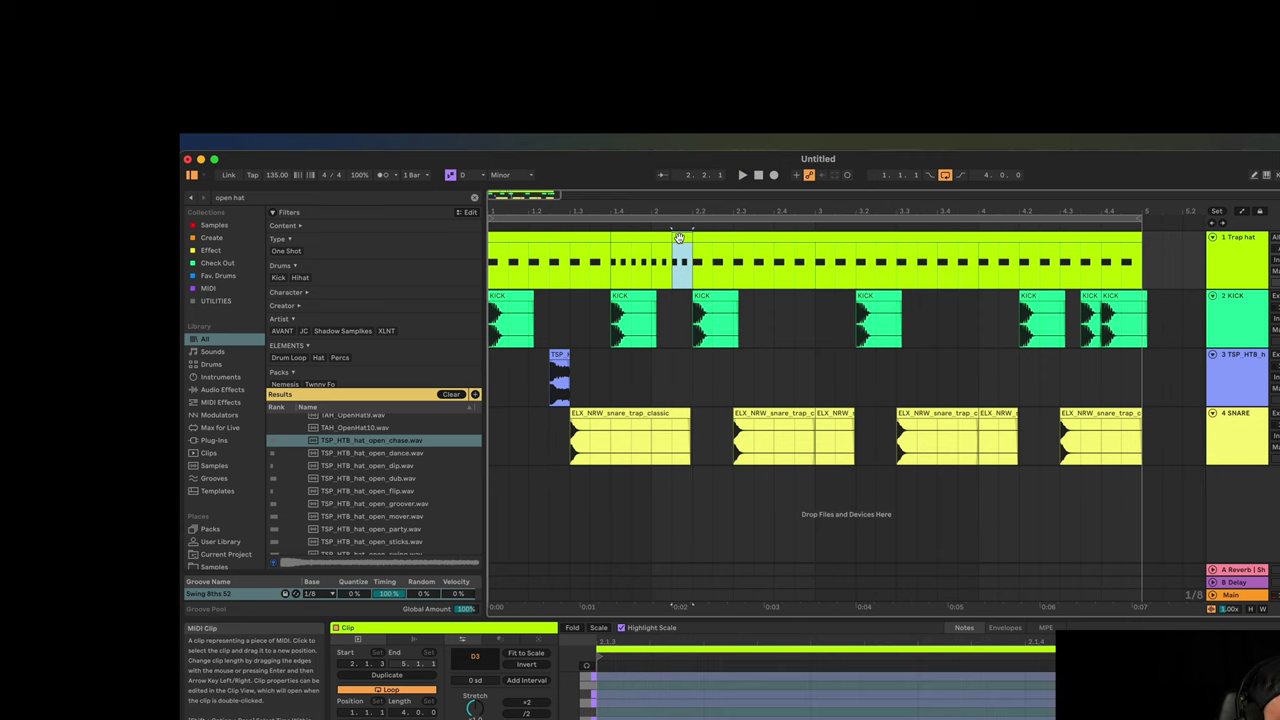
left_click(674, 263)
left_click(527, 714)
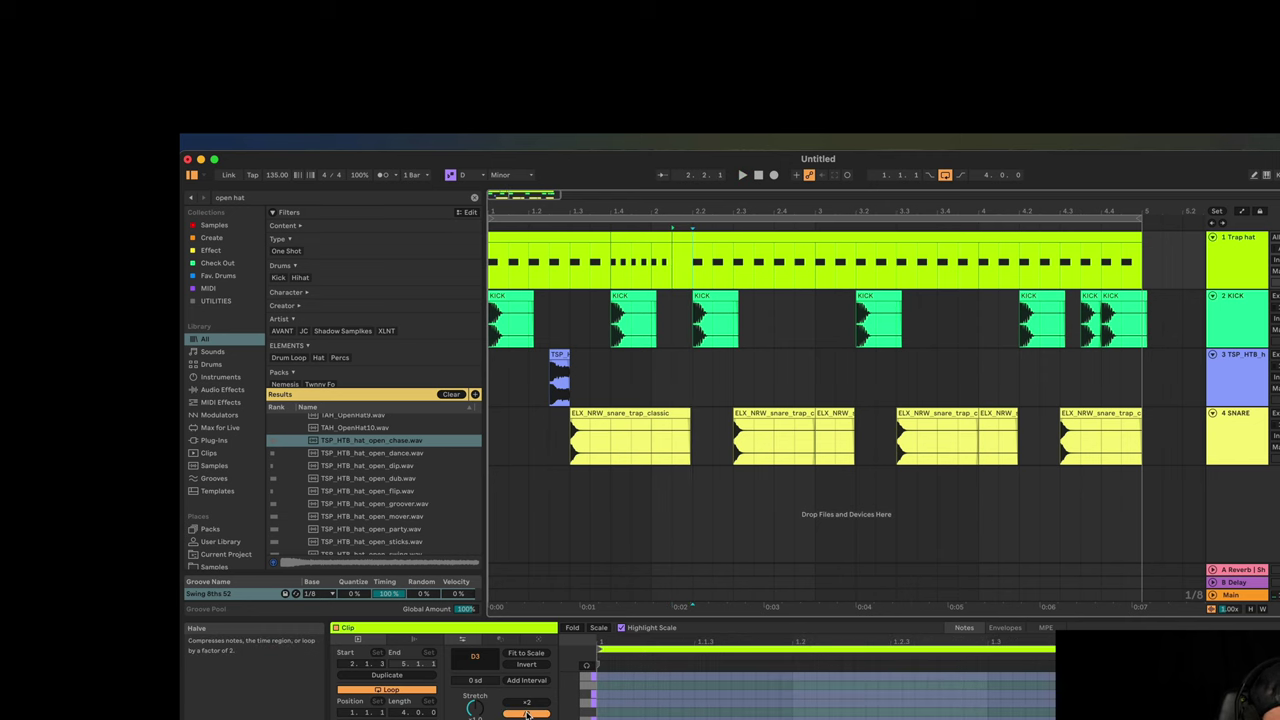
key("space")
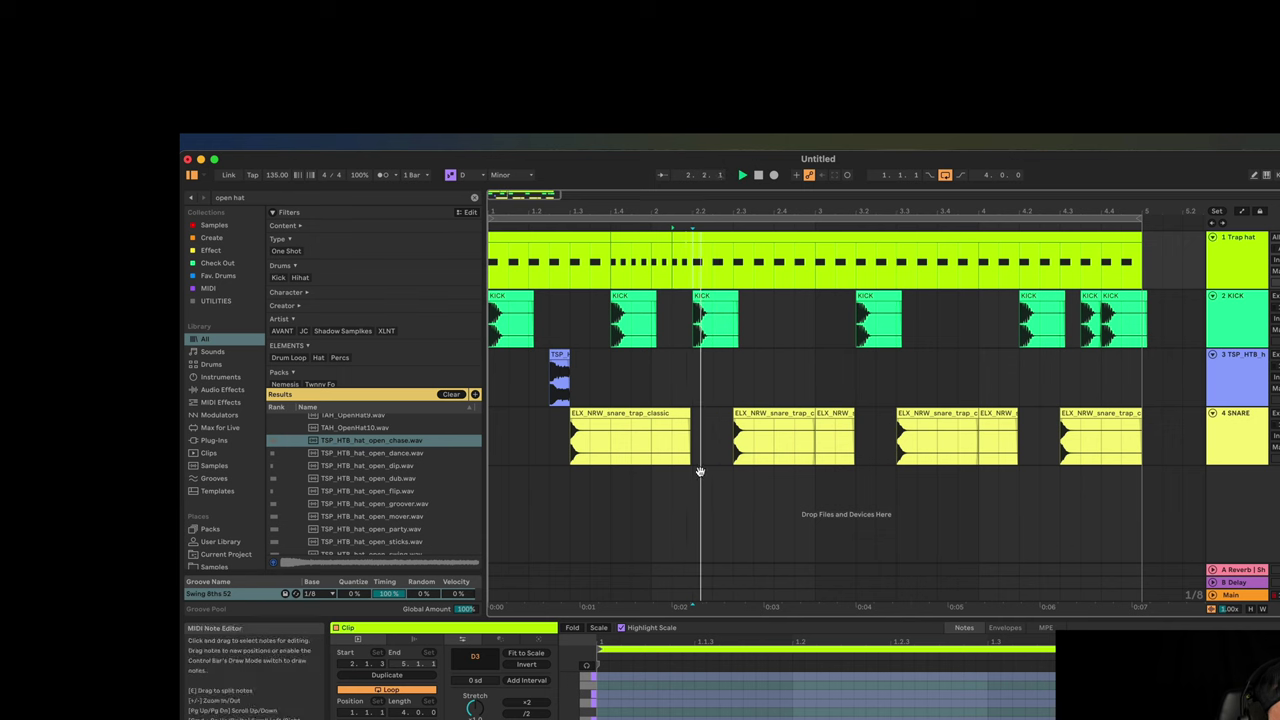
Split off bar 4 of the Trap hat clip and display its notes for editing
scroll(670, 277, "up", 4)
scroll(730, 300, "down", 10)
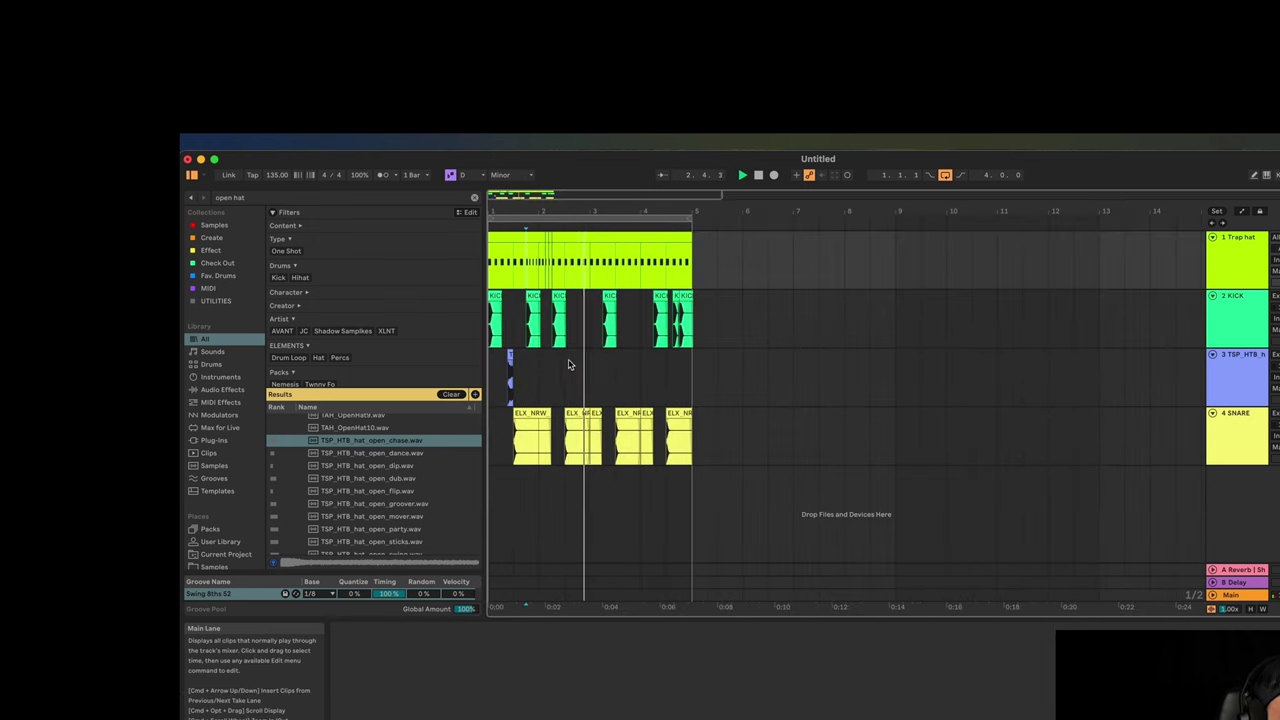
scroll(558, 380, "up", 5)
scroll(530, 380, "left", 2)
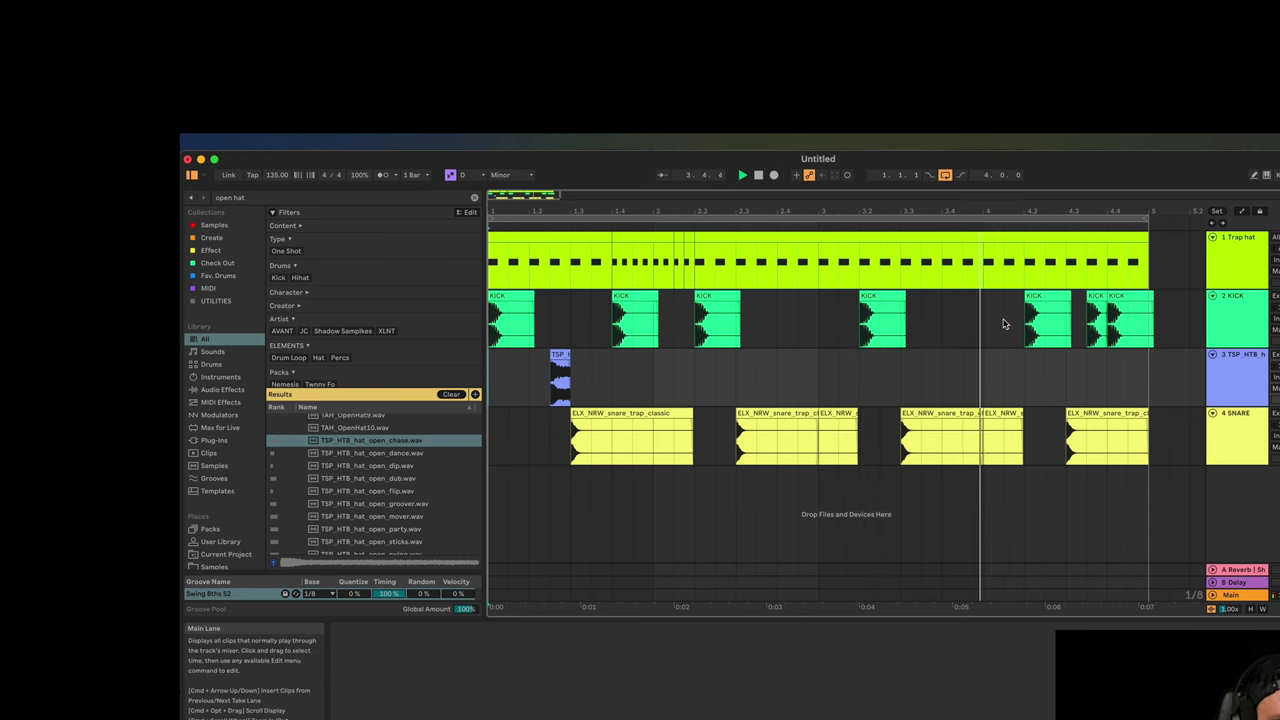
left_click(985, 275)
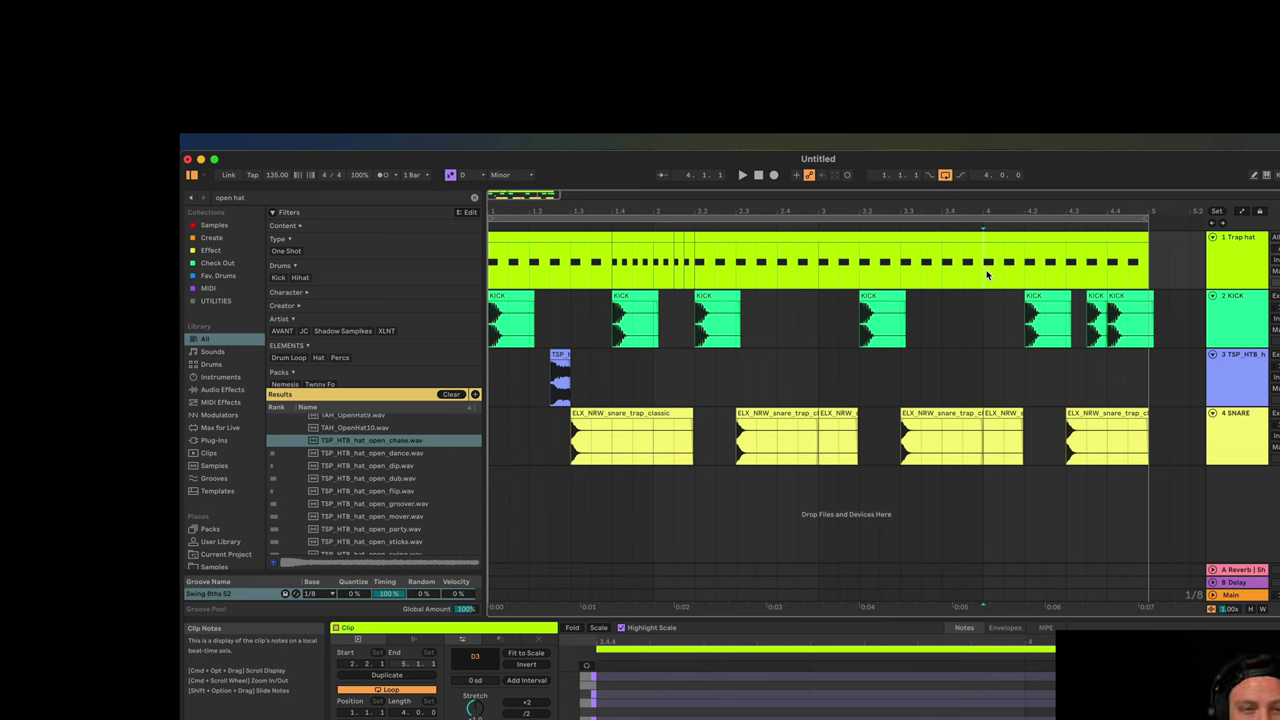
key("shift+End")
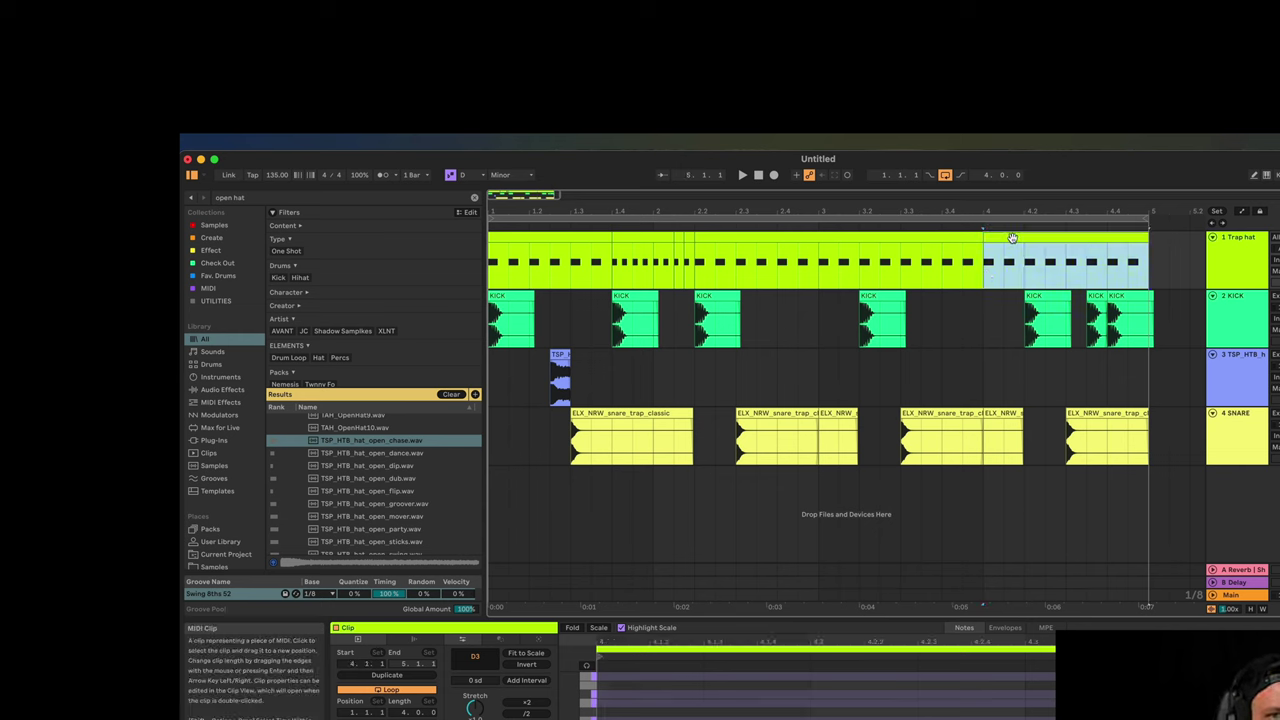
left_click(687, 713)
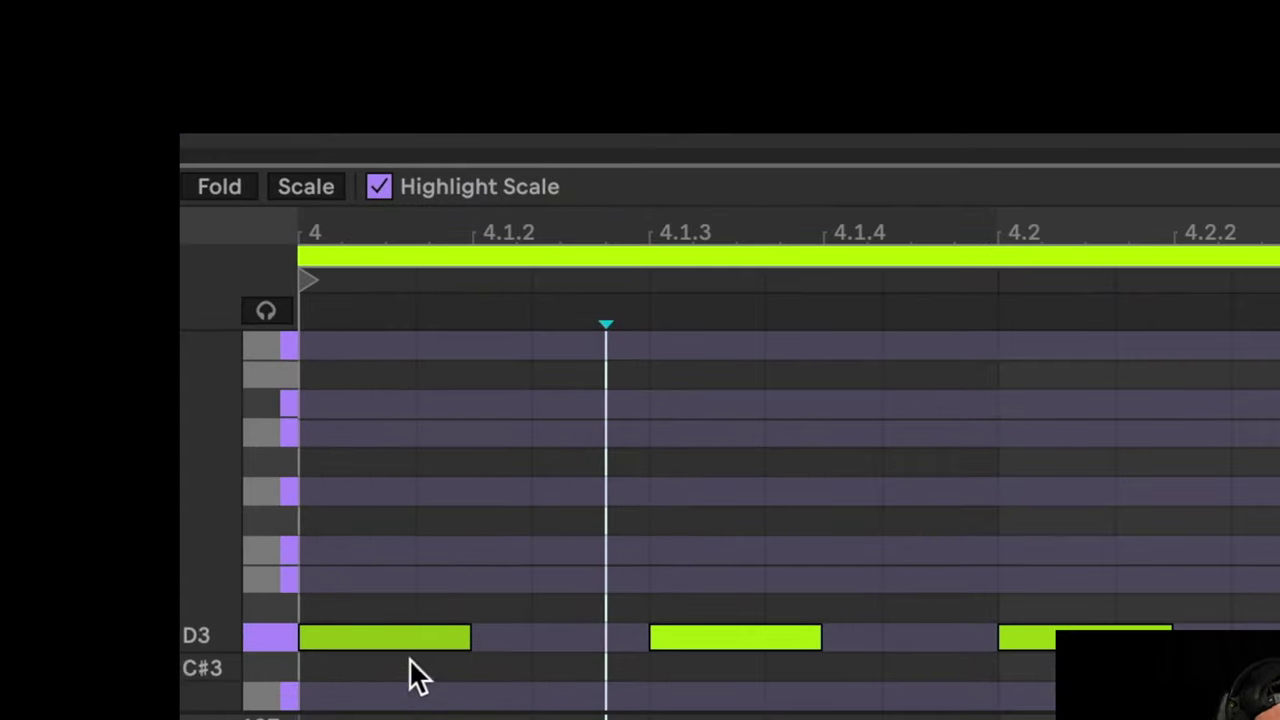
Replace the Trap hat notes in the first beat of bar 4 with shorter, evenly spaced triplet notes on D3
double_click(551, 719)
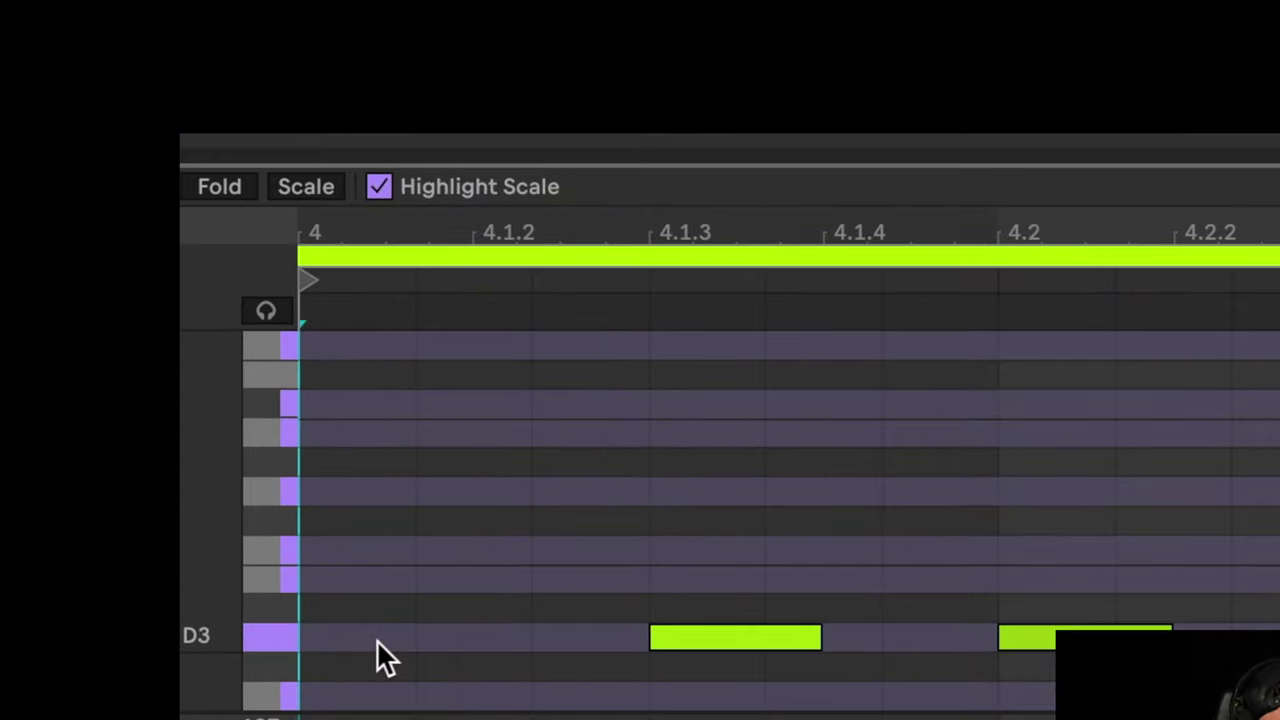
double_click(546, 719)
double_click(569, 646)
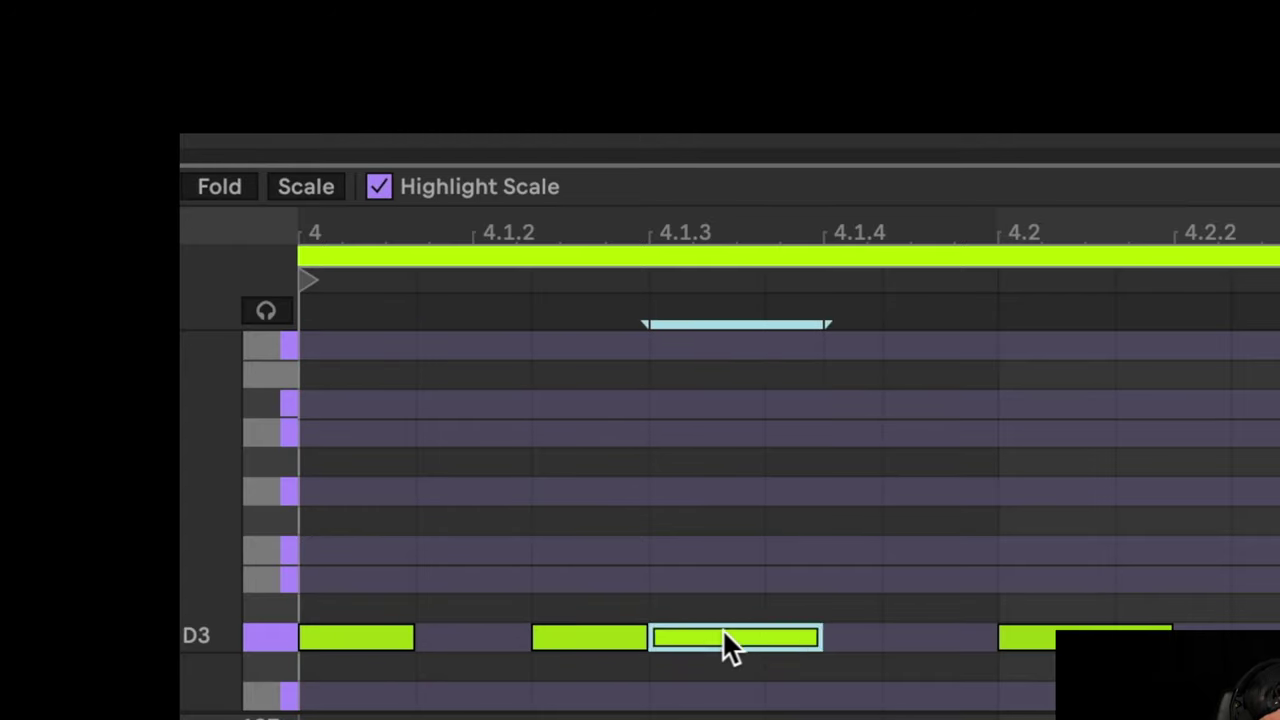
double_click(726, 646)
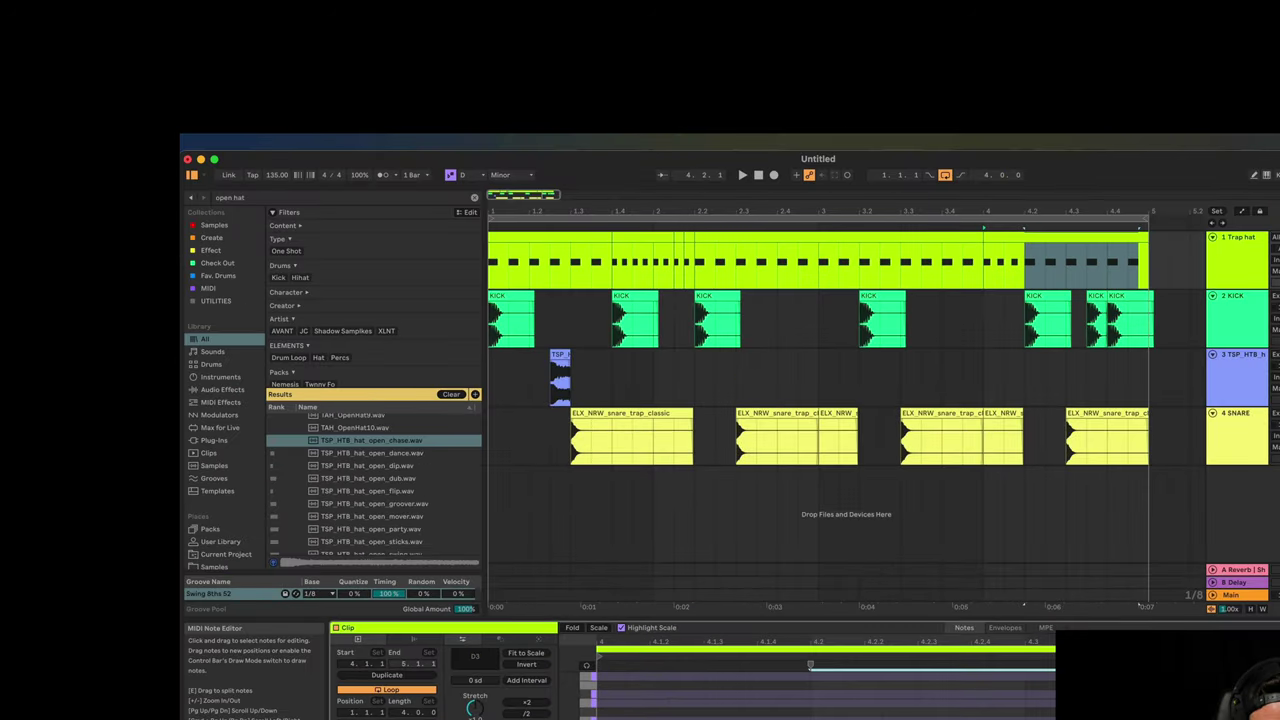
Copy the open hat clip to just before the snare at 3.3 and play the loop
left_click(853, 378)
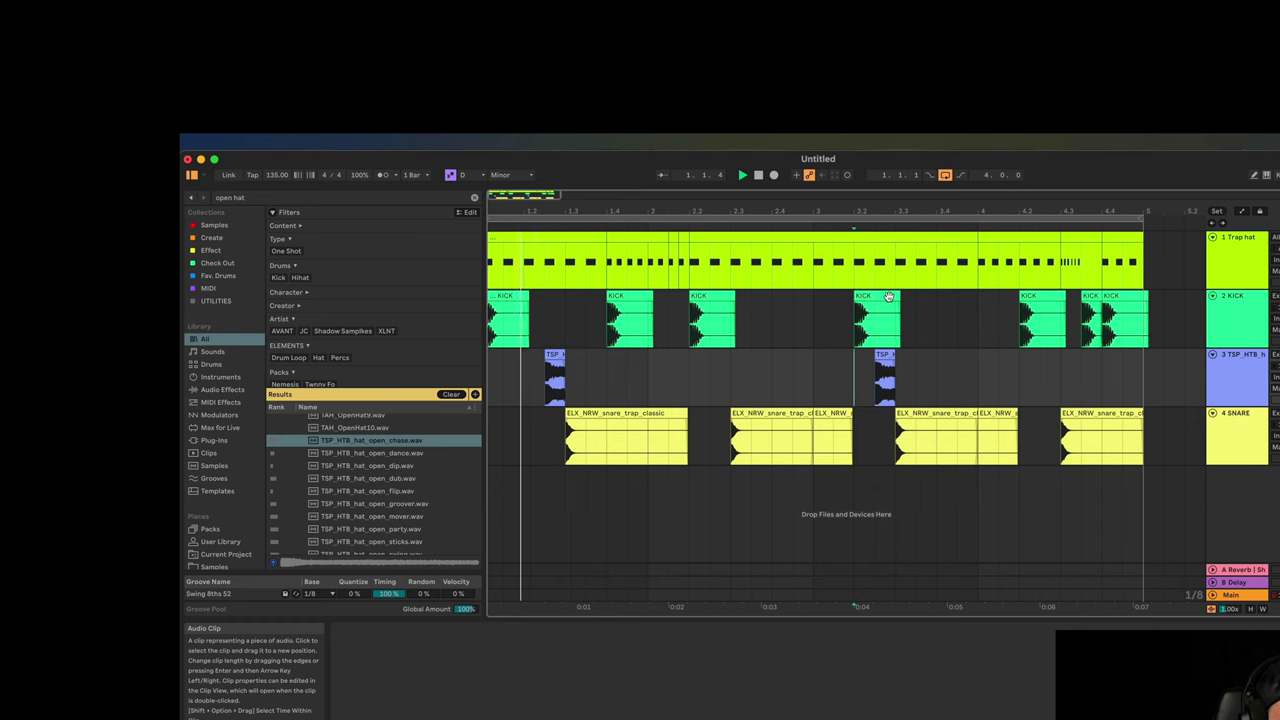
scroll(883, 295, "left", 1)
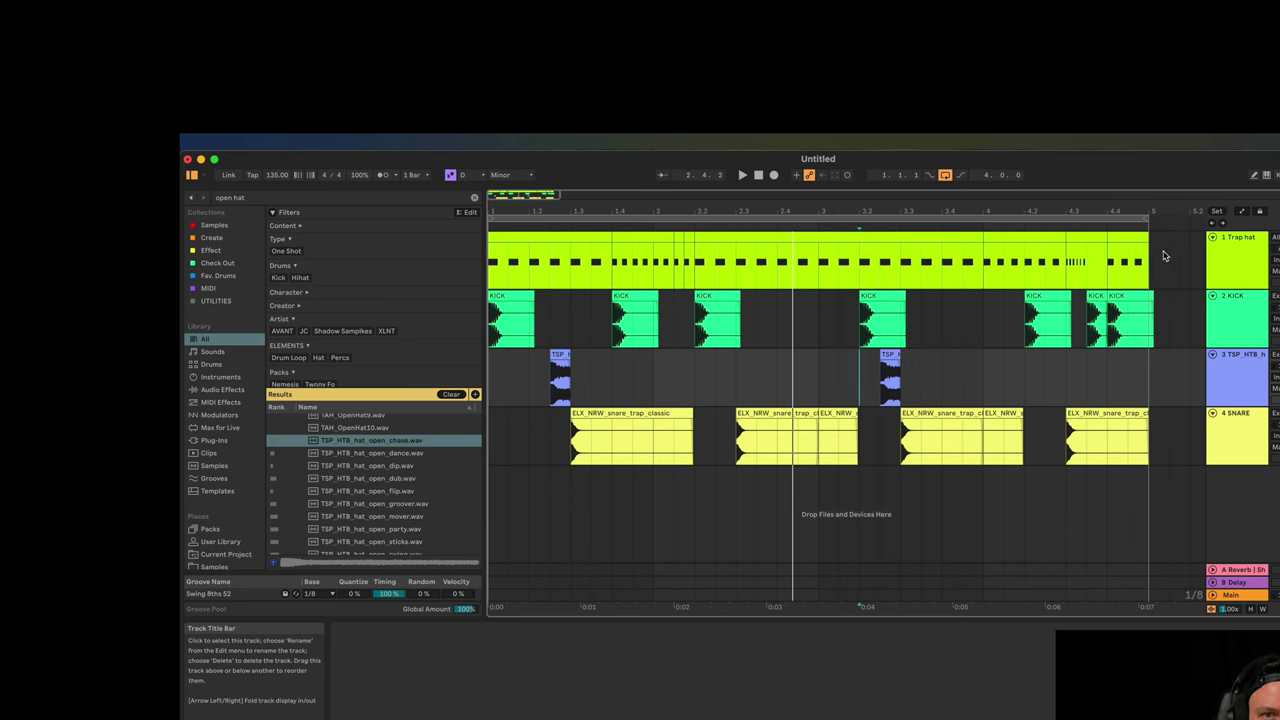
key("space")
Consolidate the Trap hat sections into one four-bar clip and lower its second, third and fourth notes to C#3, C3 and B2
double_click(1120, 258)
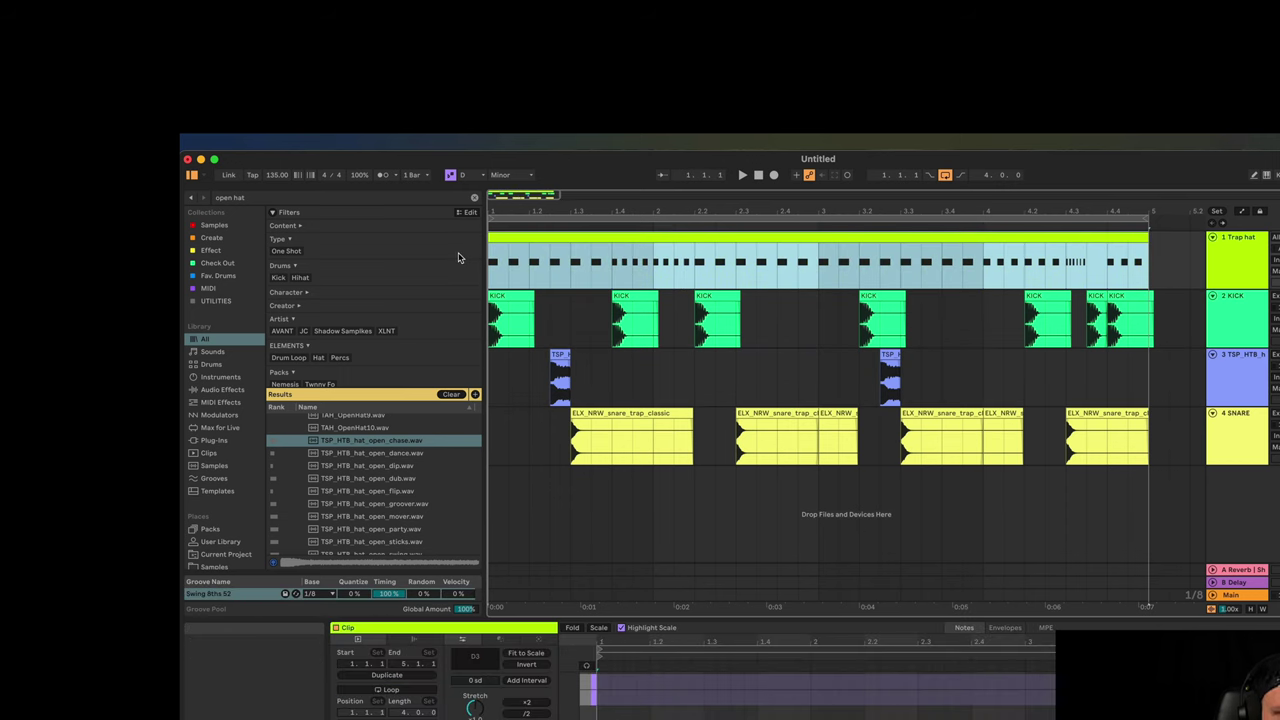
left_click(1230, 264)
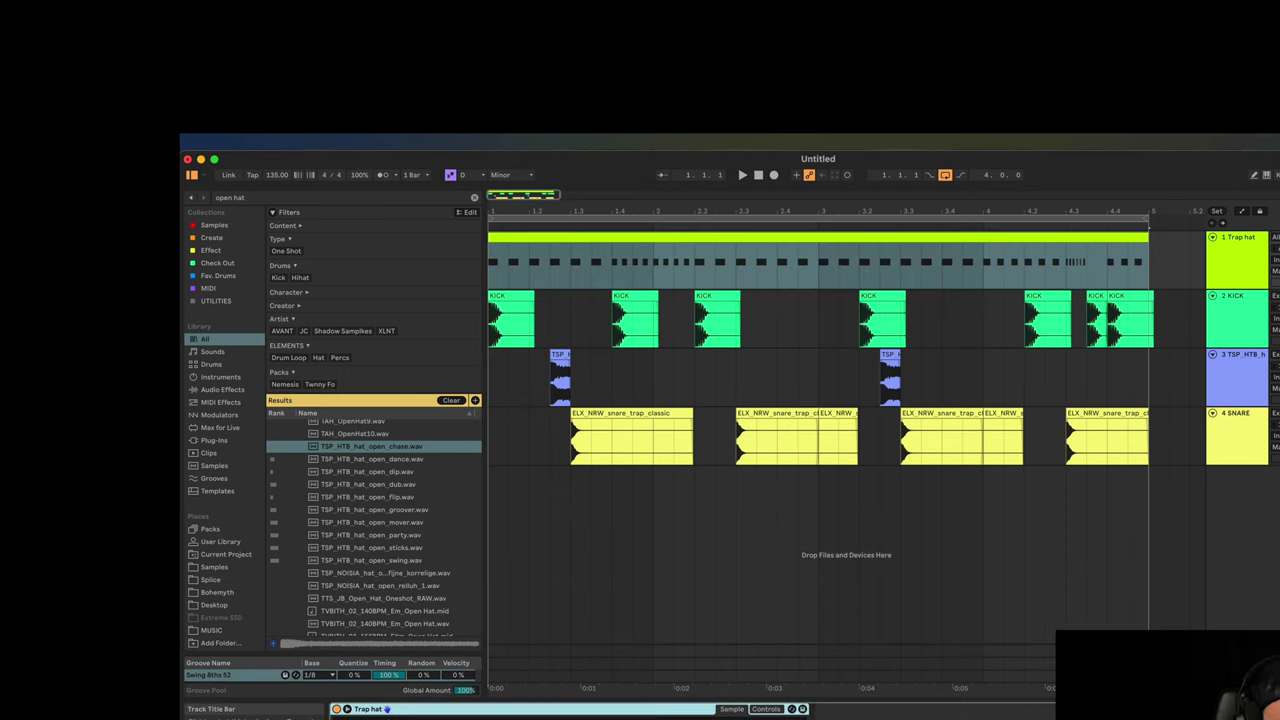
key("shift+Tab")
left_click(746, 690)
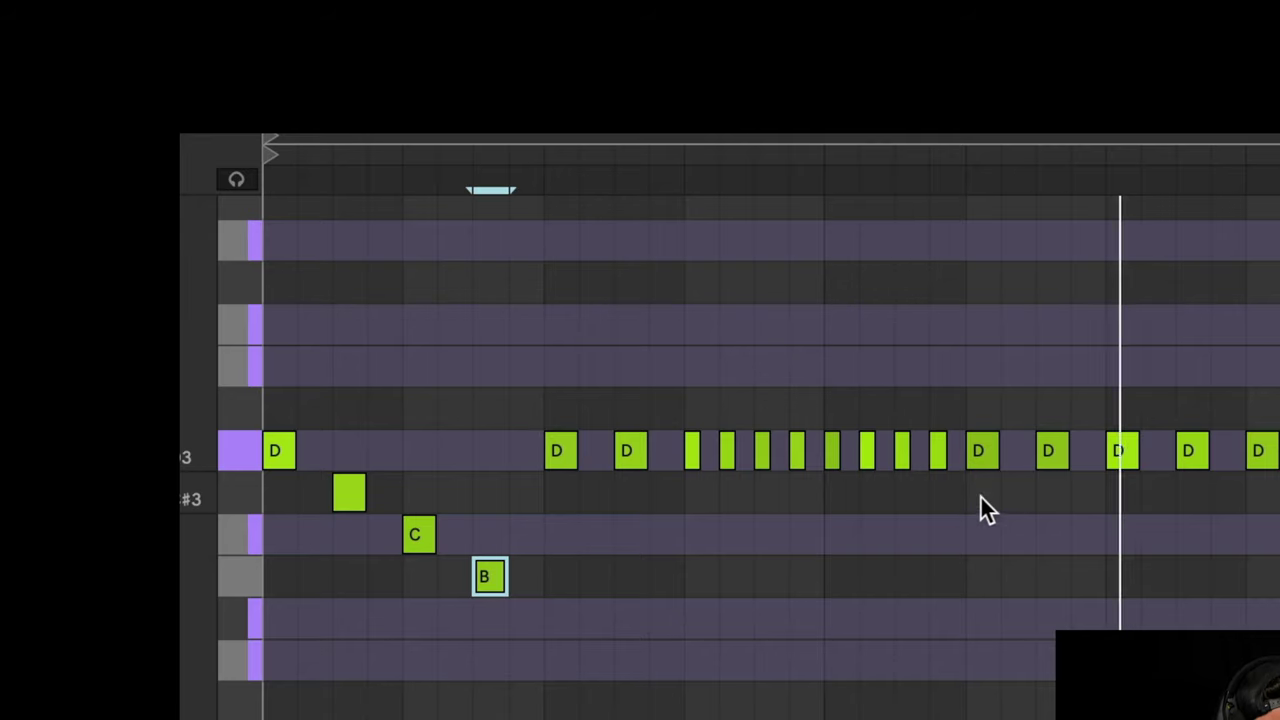
Raise the Trap hat note at 2.2.3 to D#3 and make the notes from bar 4 onward climb in semitone steps
left_click(1047, 452)
key("Up")
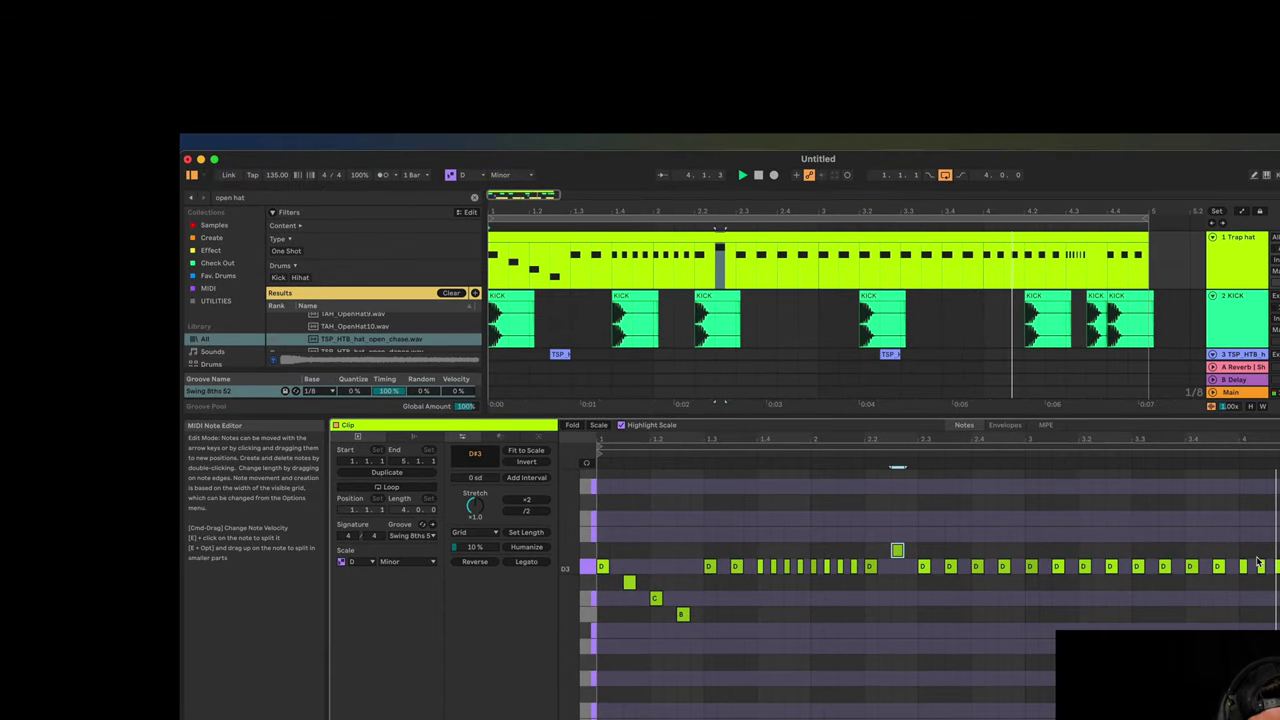
left_click(1258, 565)
key("Up")
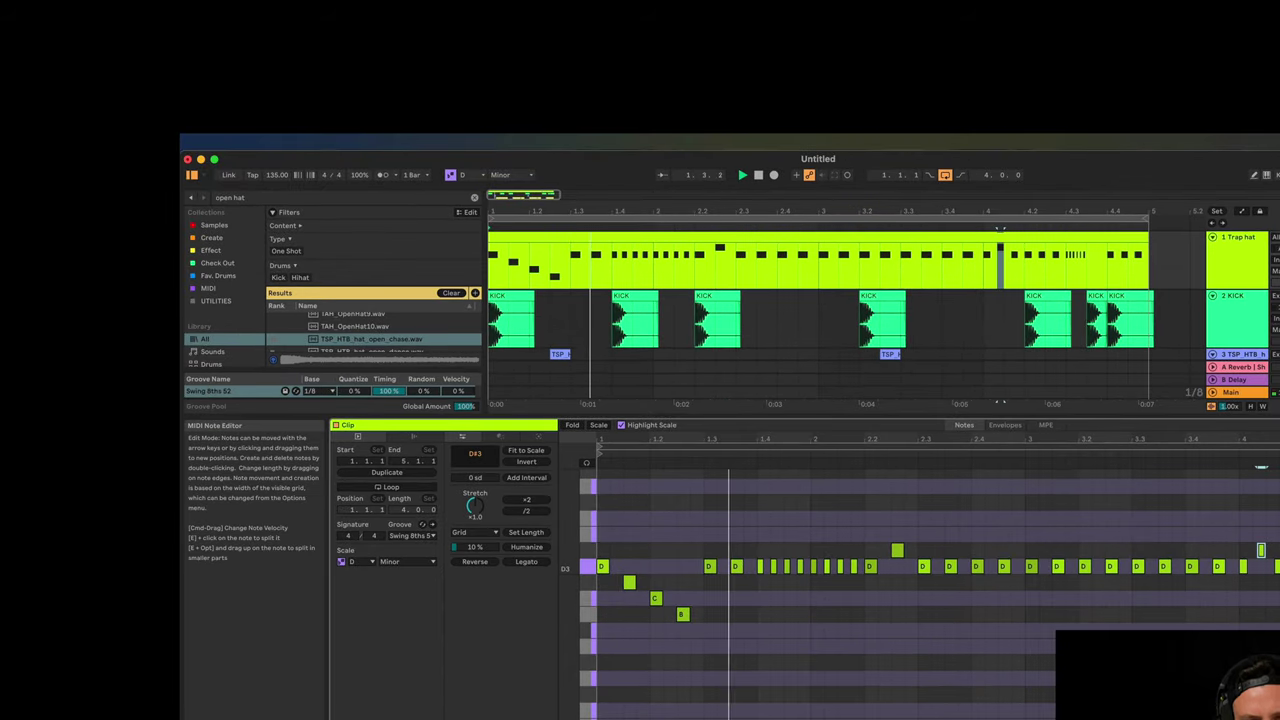
left_click_drag(1276, 566, 1276, 535)
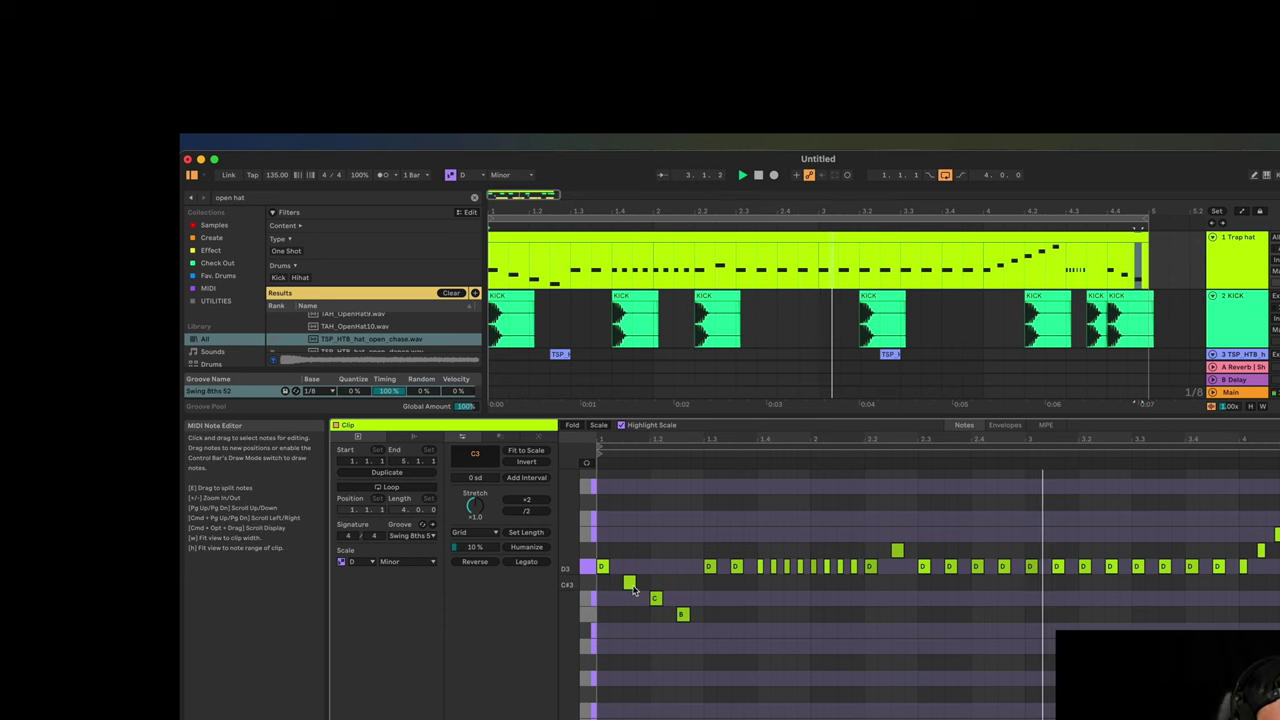
Set the second and third Trap hat notes to D3, make the following notes climb from B2 through C3 and C#3, and play the loop
left_click_drag(629, 583, 655, 567)
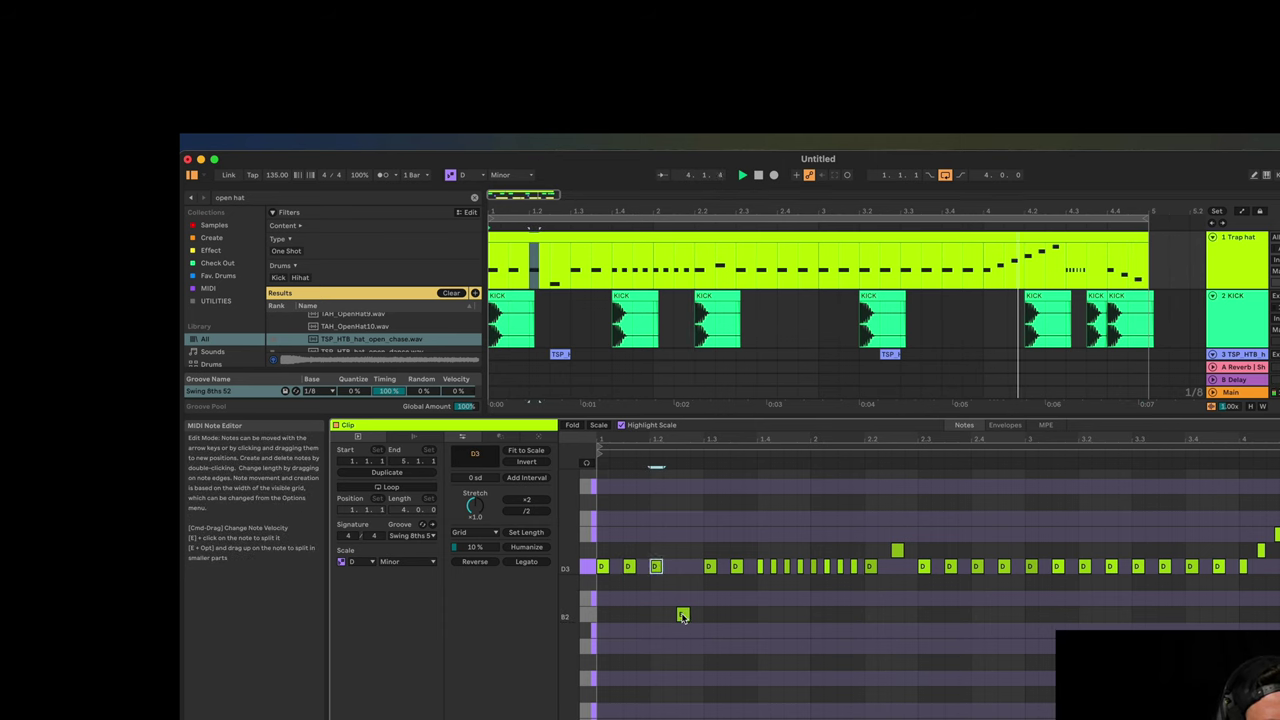
left_click_drag(683, 615, 683, 580)
key("super+alt+l")
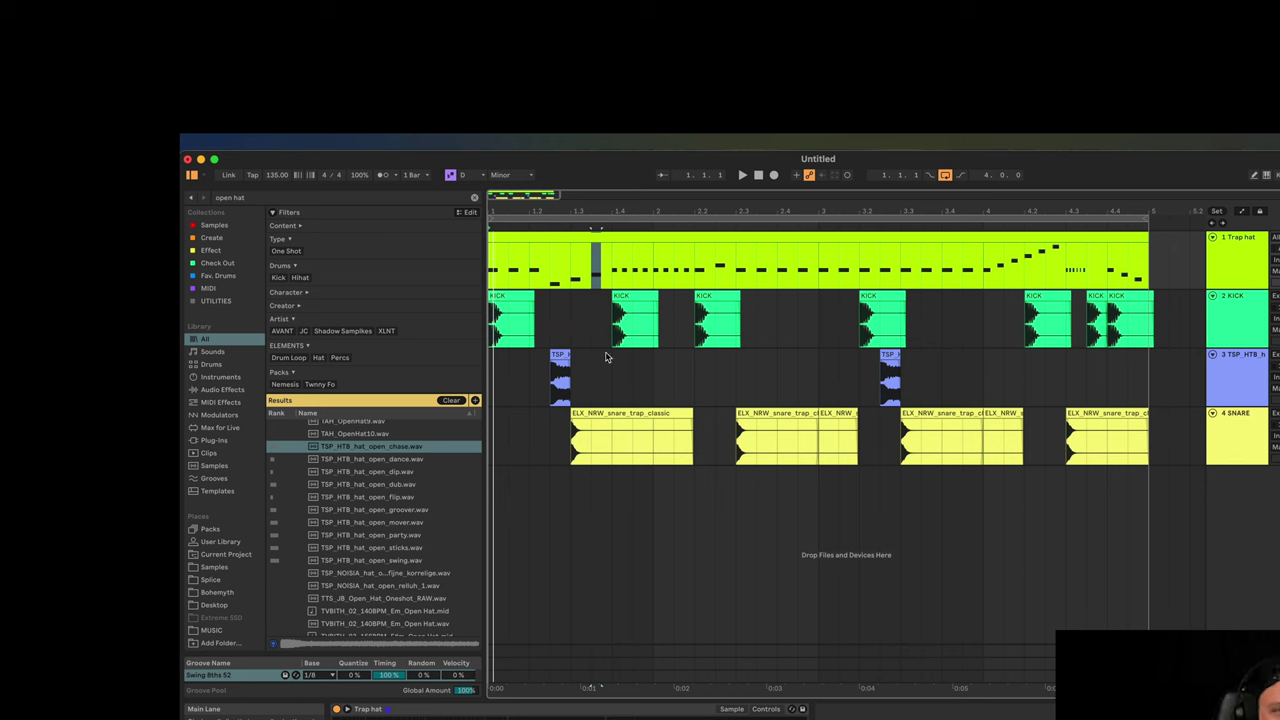
key("space")
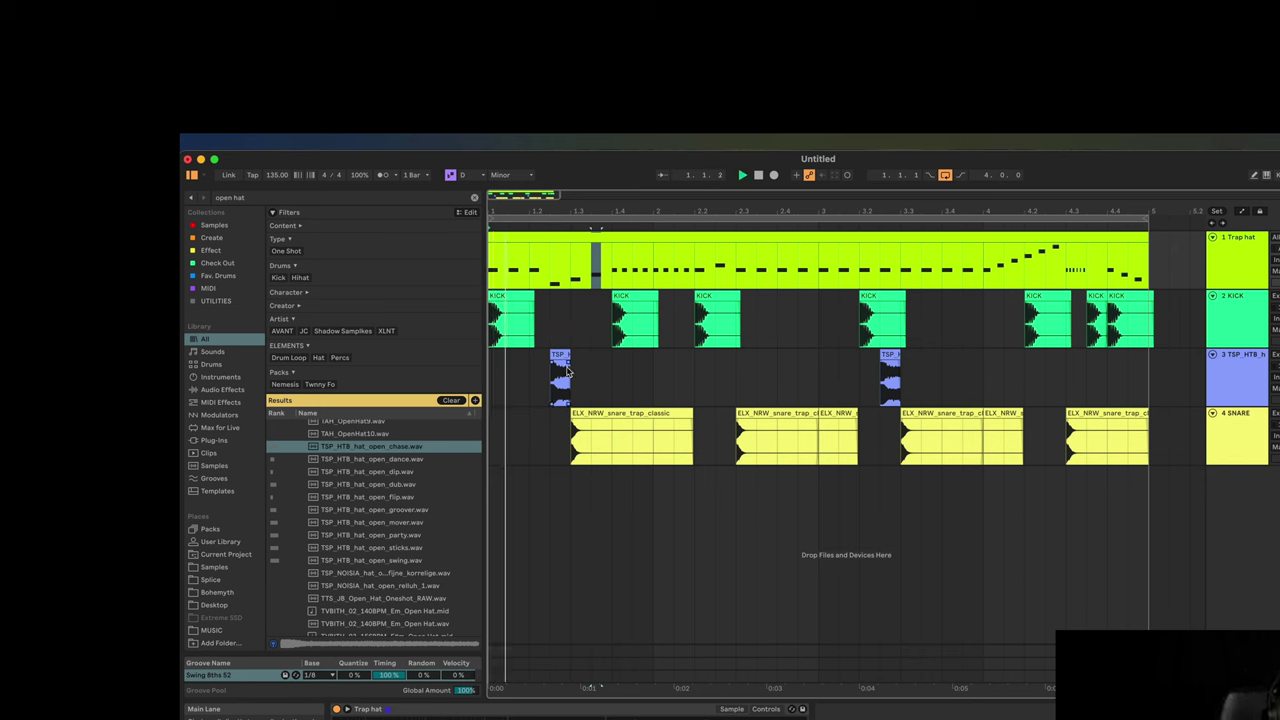
Add an audio track below the open hat and place the reversed 50 Ride Cymbal A Analog Top sample so it ends at bar 5
left_click(1234, 373)
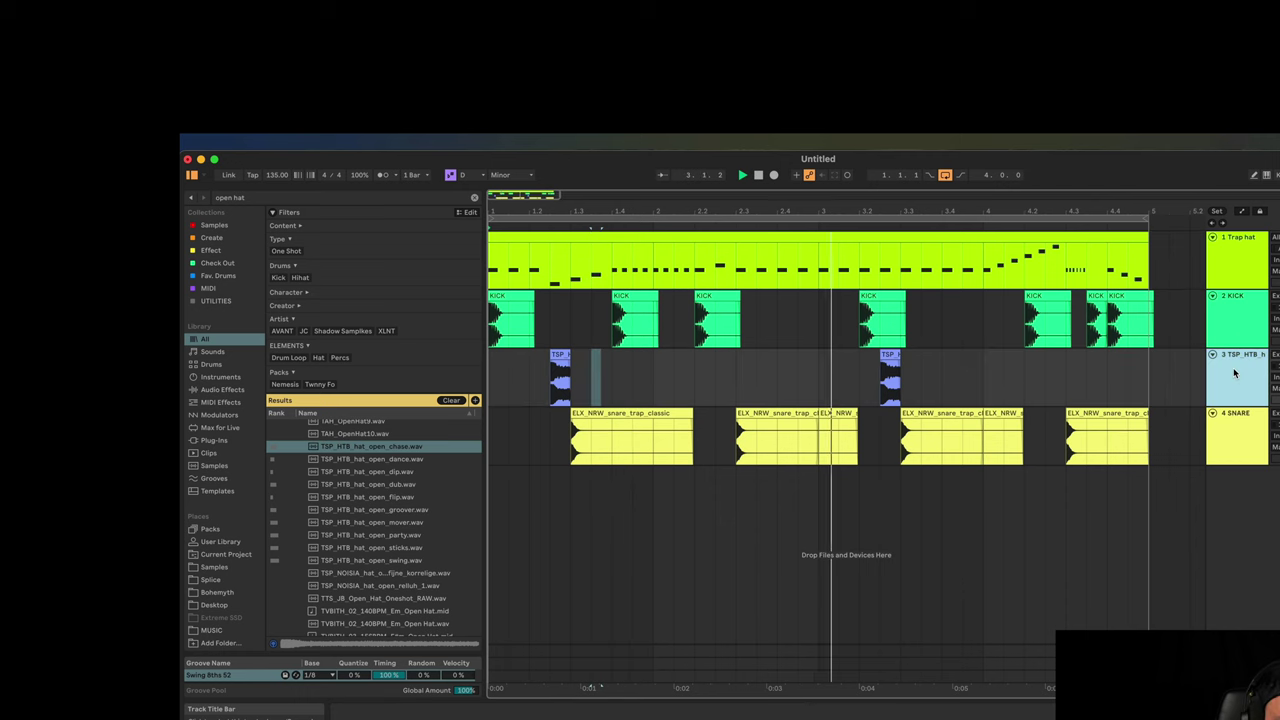
key("ctrl+t")
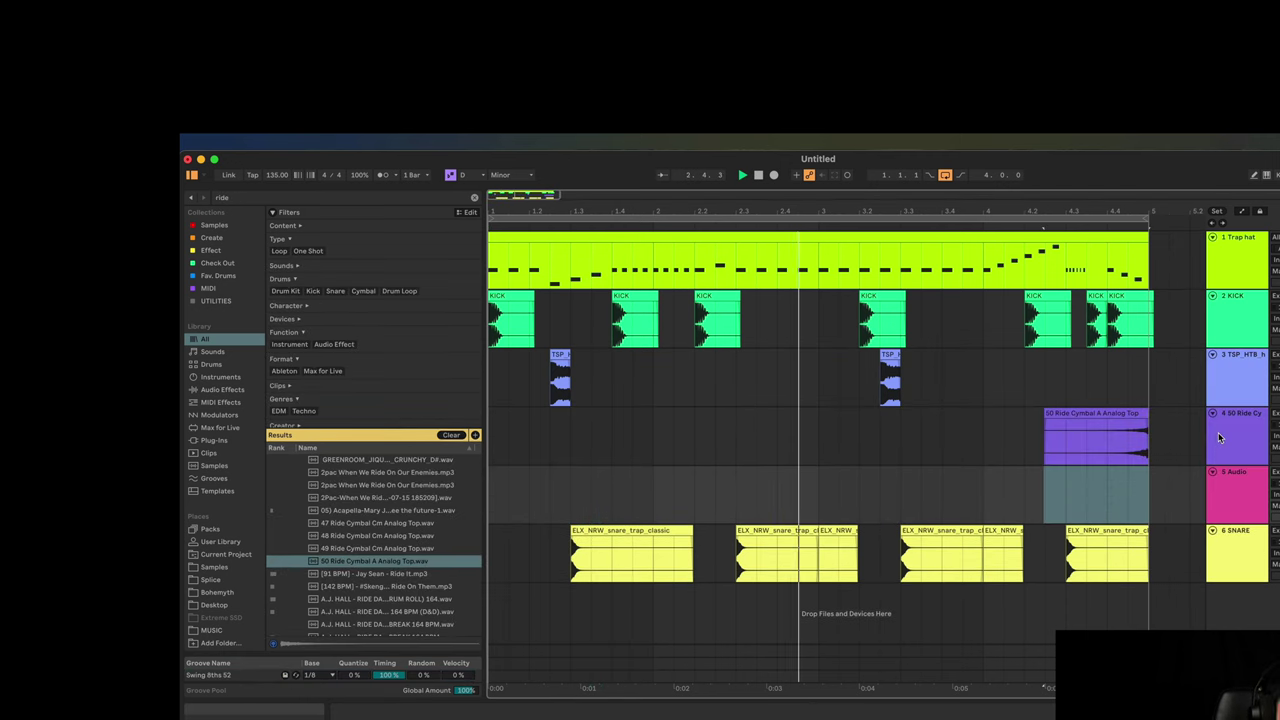
Mark the spot before 3.3 on the empty audio track and search the Fav. Drums collection for "perc"
left_click(890, 495)
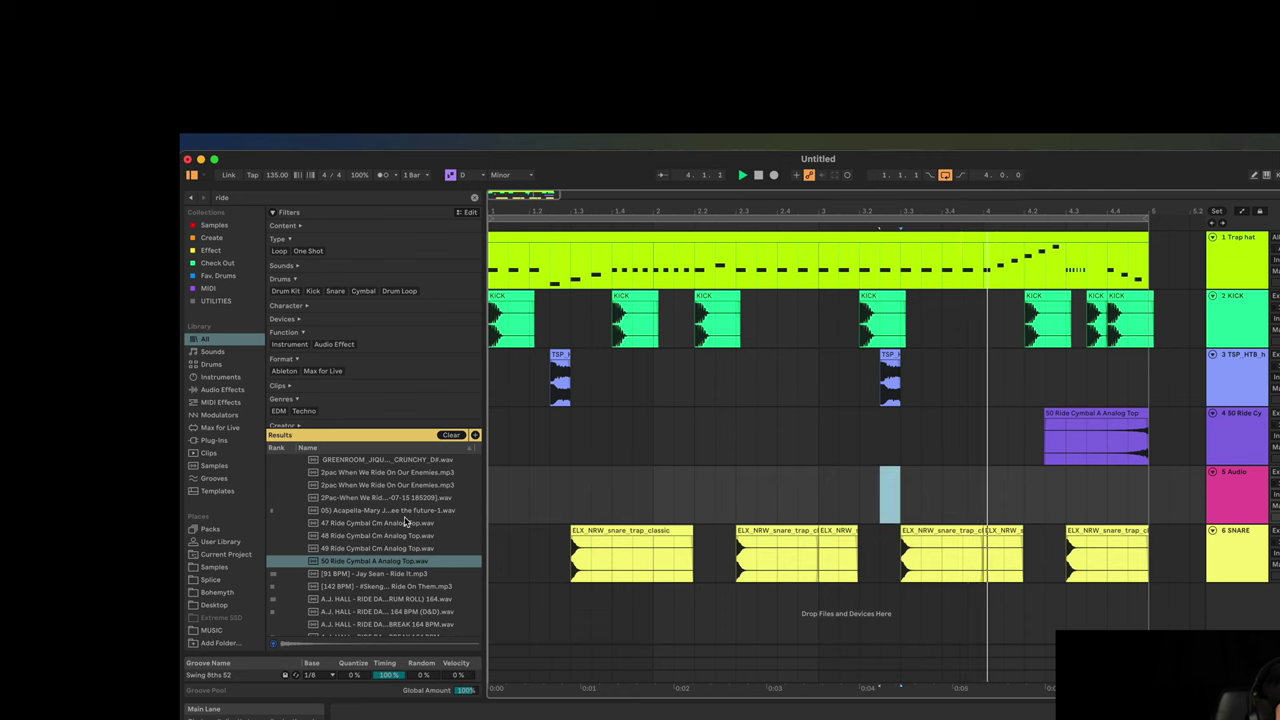
left_click(218, 275)
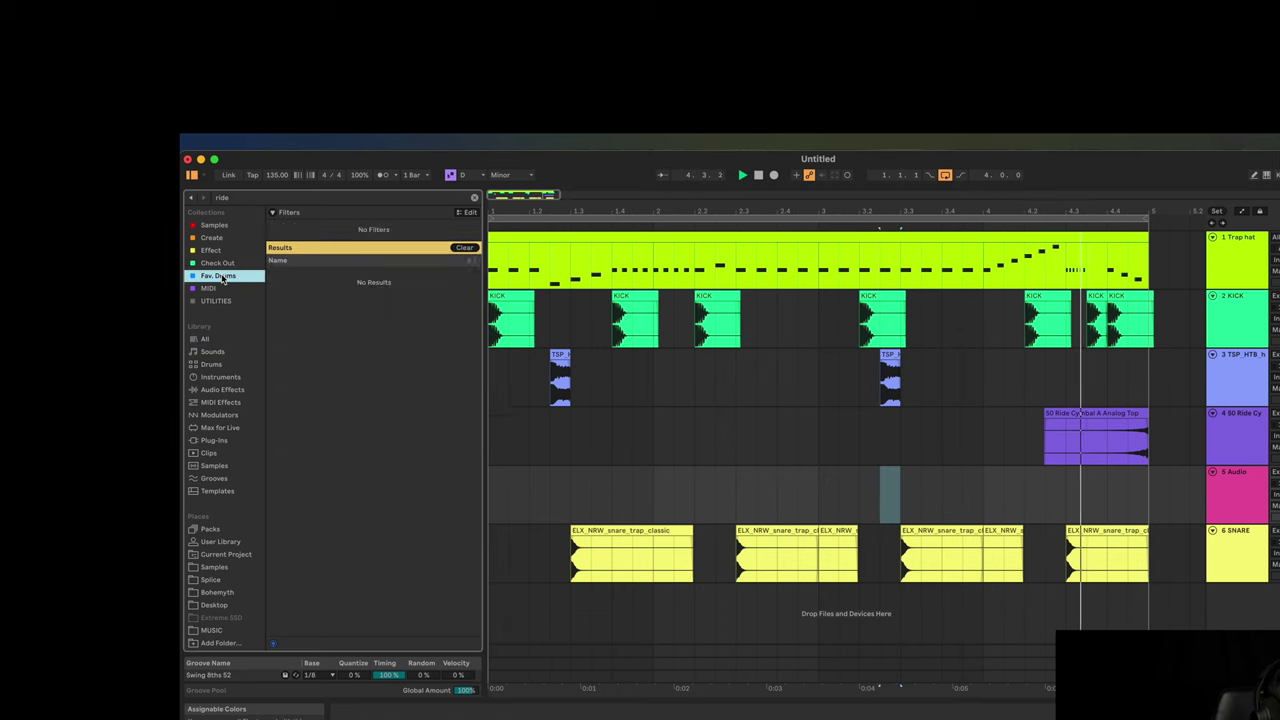
left_click(473, 198)
type("perc")
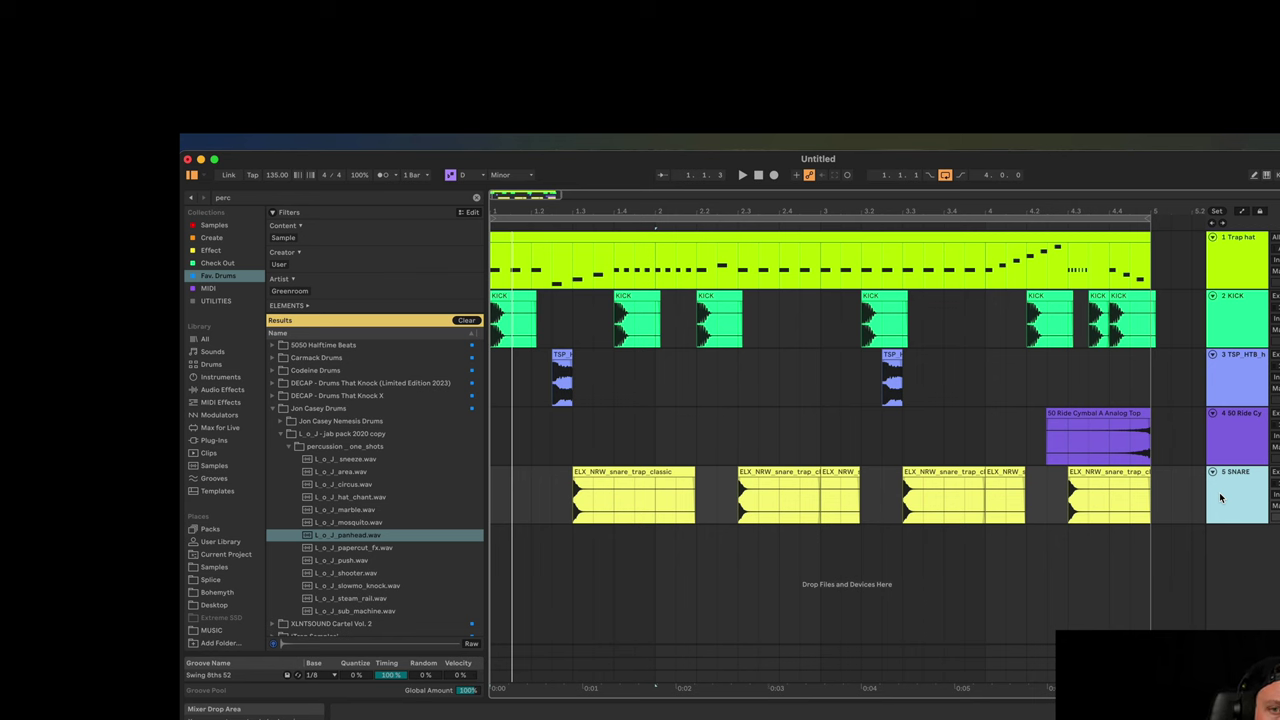
Combine all the tracks into a single group track
left_click(1240, 378)
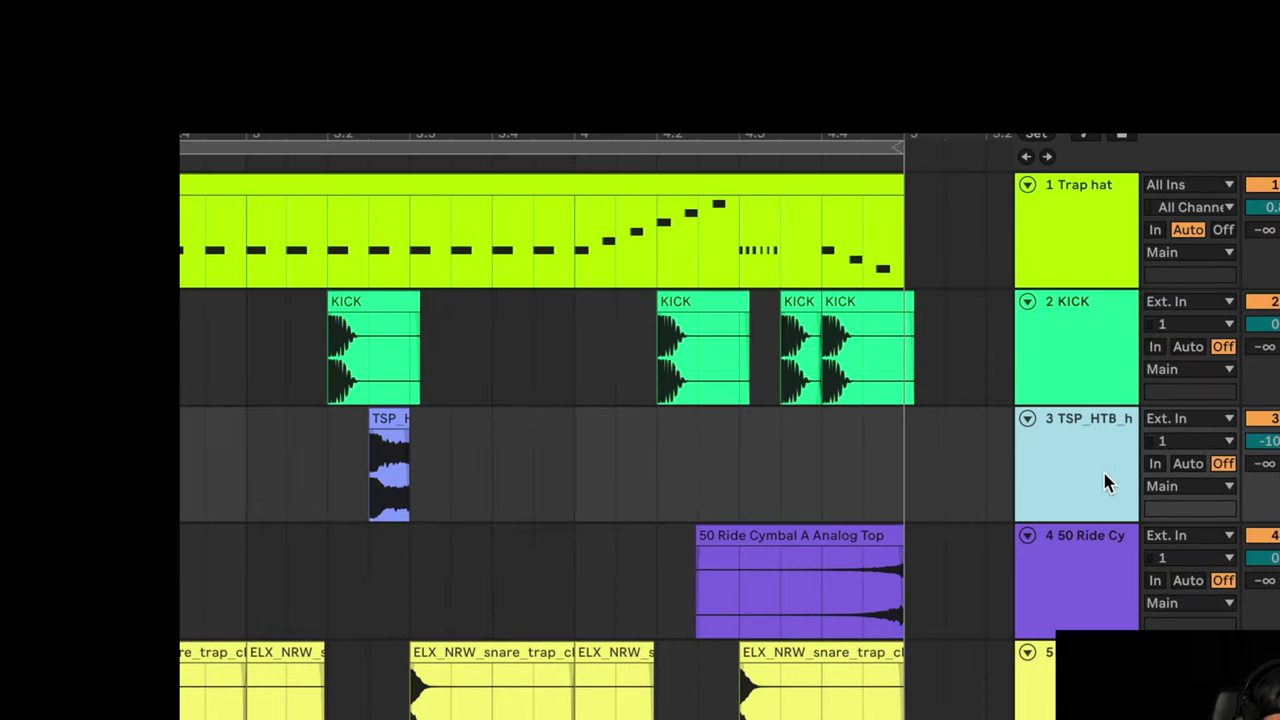
key("ctrl+a")
key("ctrl+g")
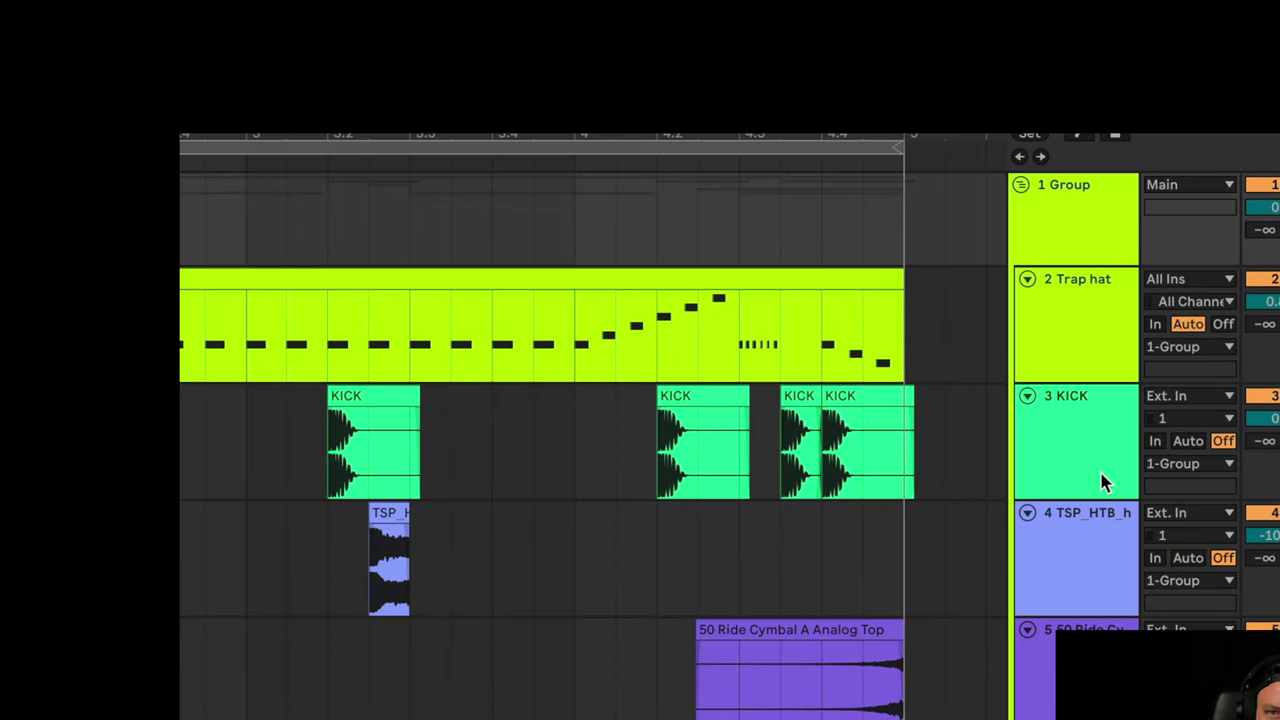
Rename the new group track DRUMS and fold it so its member tracks are hidden
left_click(1100, 244)
key("ctrl+r")
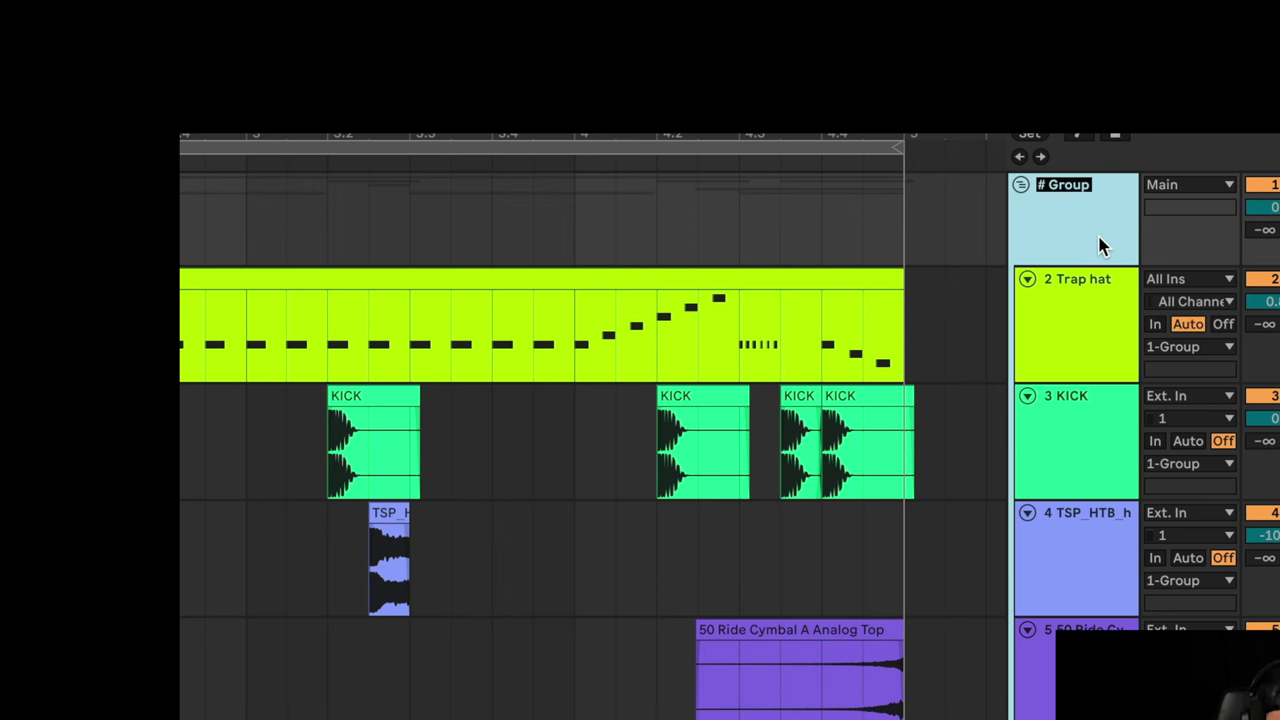
type("DRUMS")
key("Return")
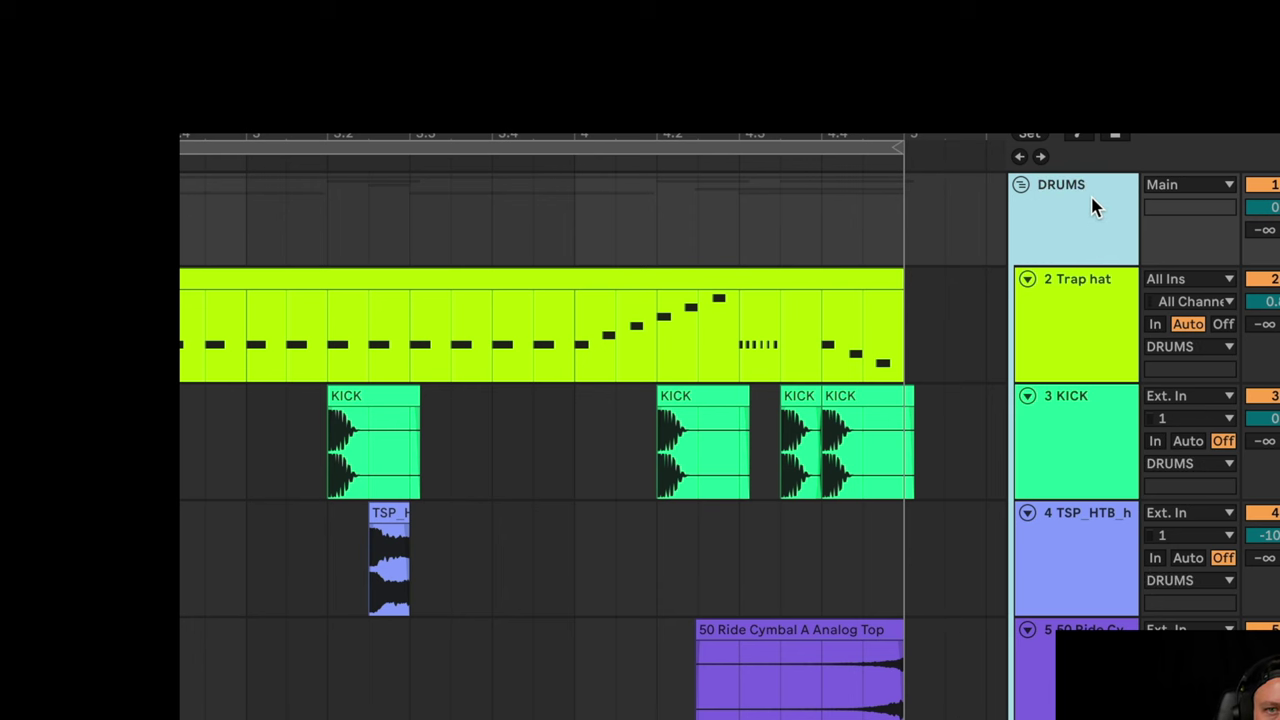
left_click(1020, 185)
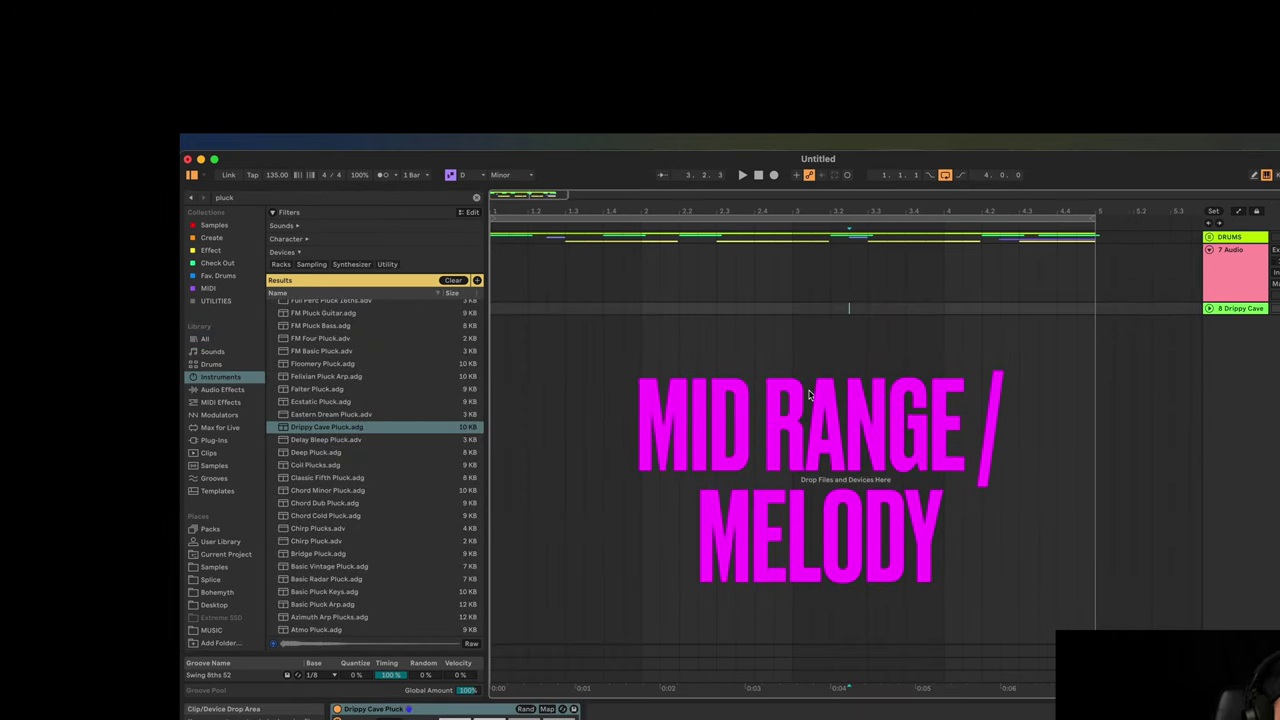
Audition the Deep Pluck preset and add an audio track below the Drippy Cave track
left_click(330, 453)
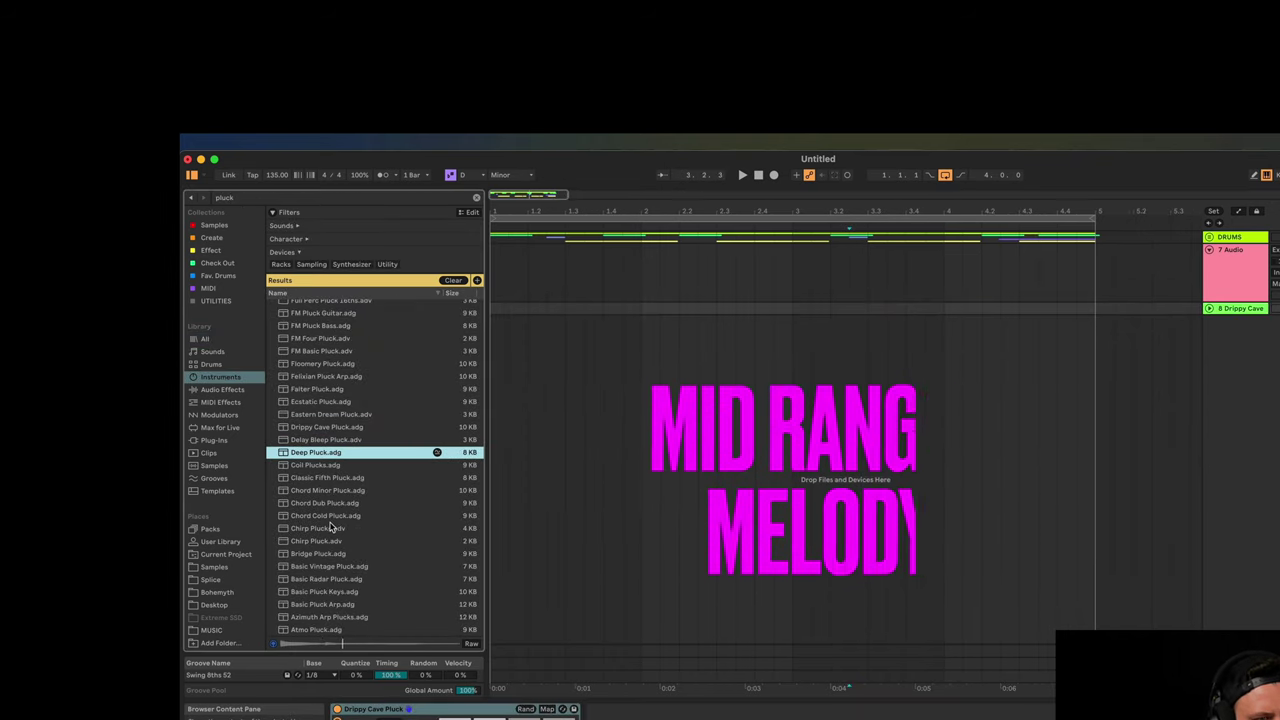
left_click(522, 427)
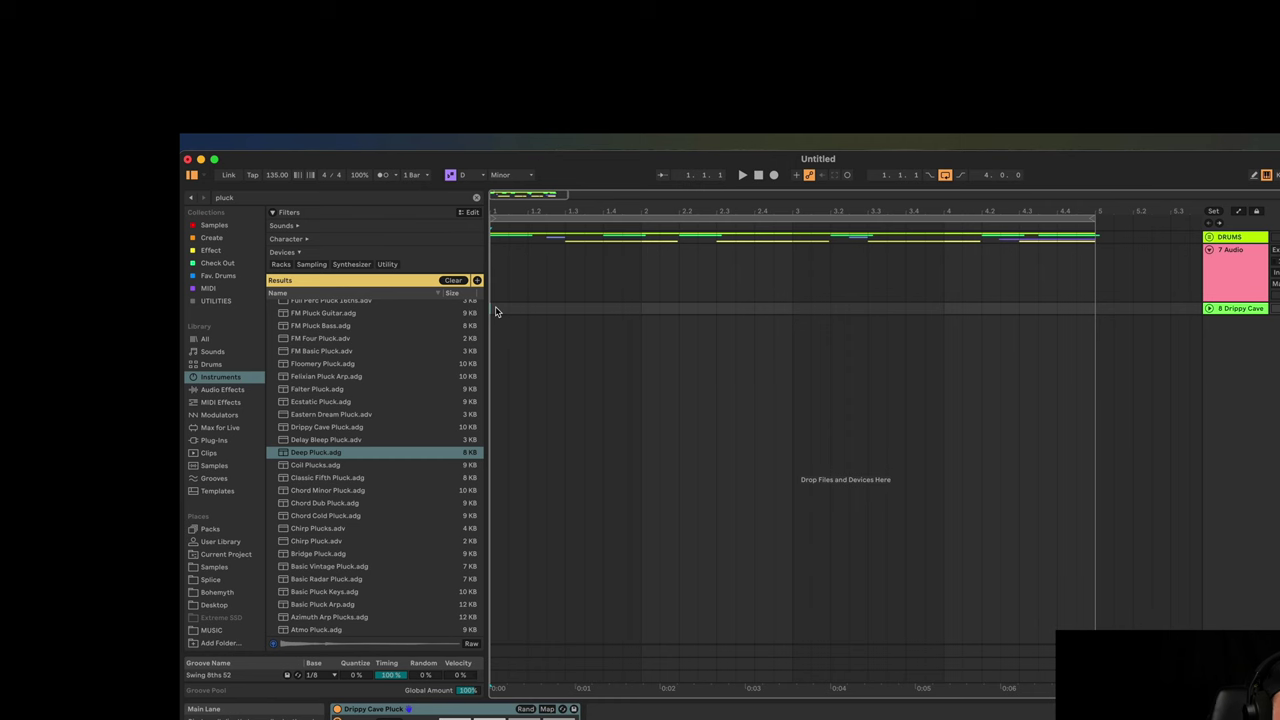
key("super+t")
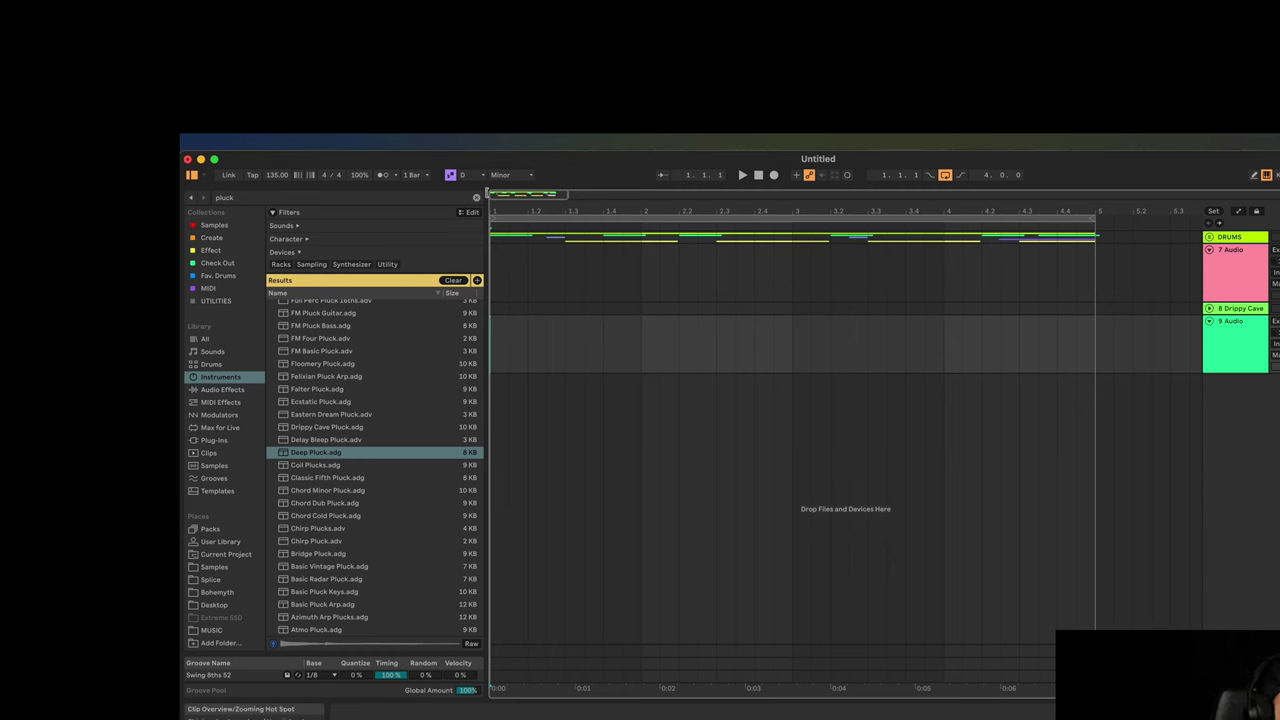
Search the whole library for "melody" instead of only the instruments
left_click(423, 197)
type("melody")
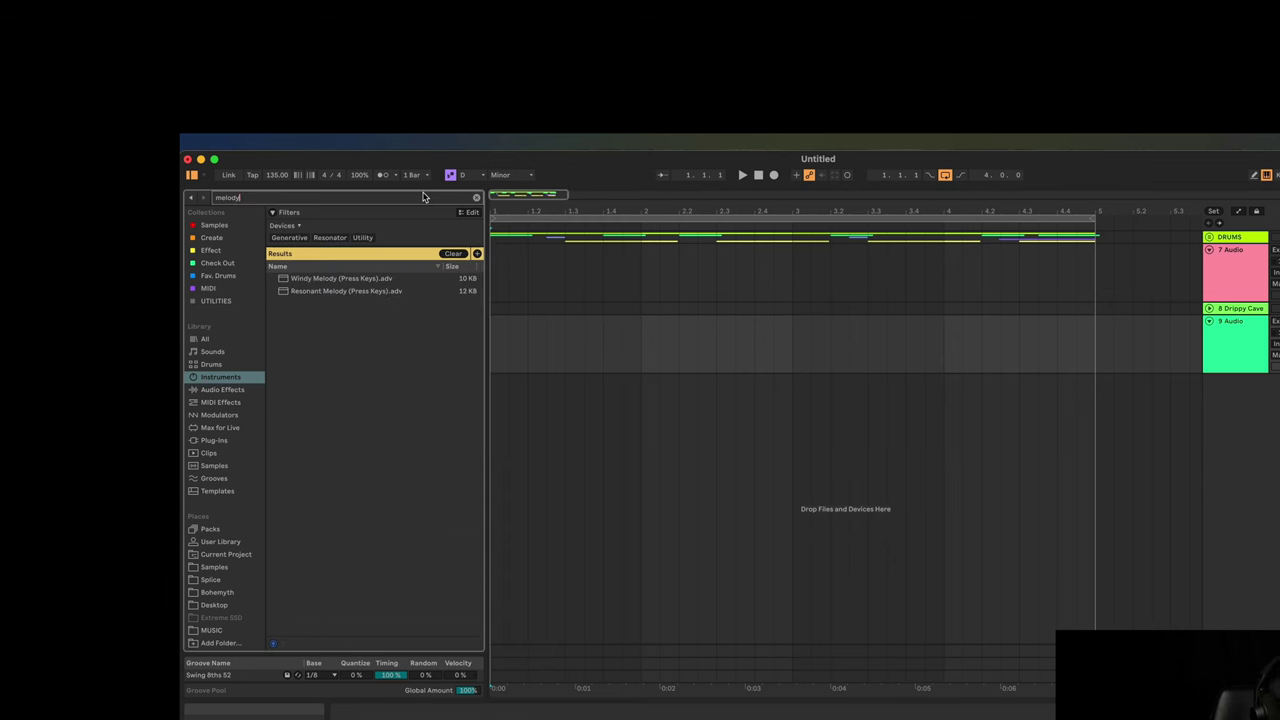
left_click(250, 339)
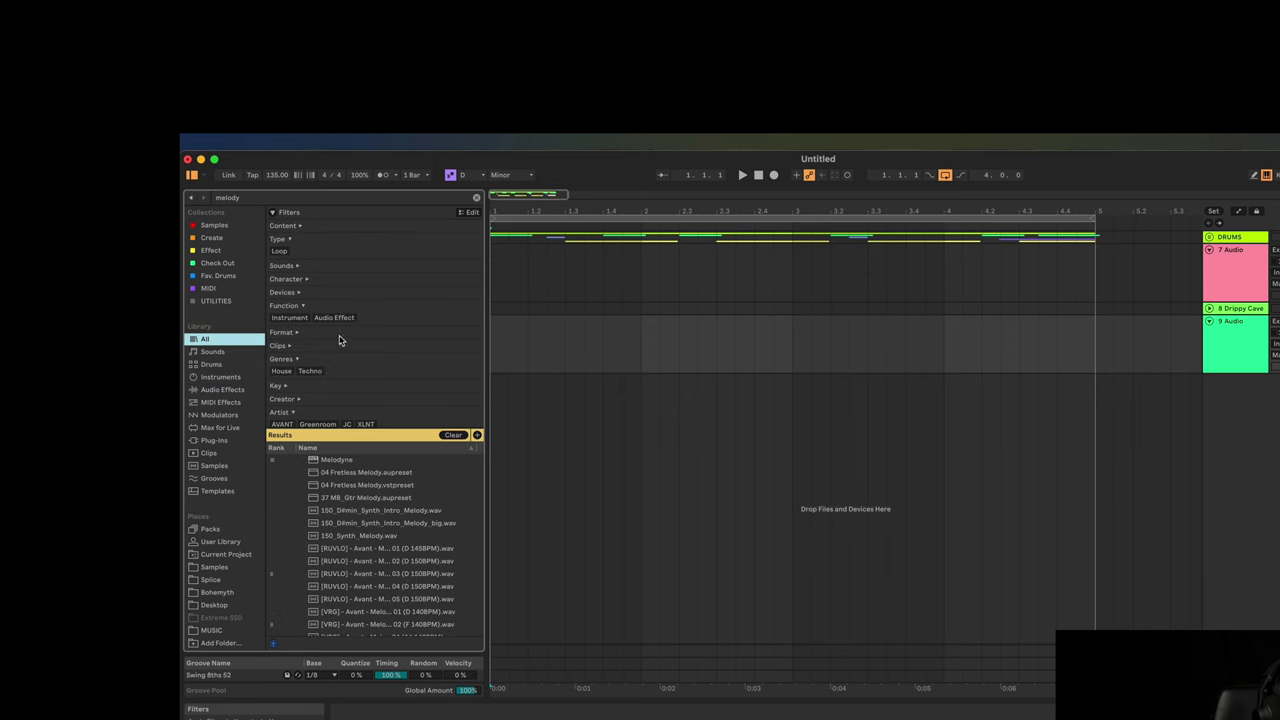
Audition the melody loops and place Avant Samples - Intro Loop 10 E 140bpm - Lead Melody at bar 1 on the new audio track
left_click(334, 589)
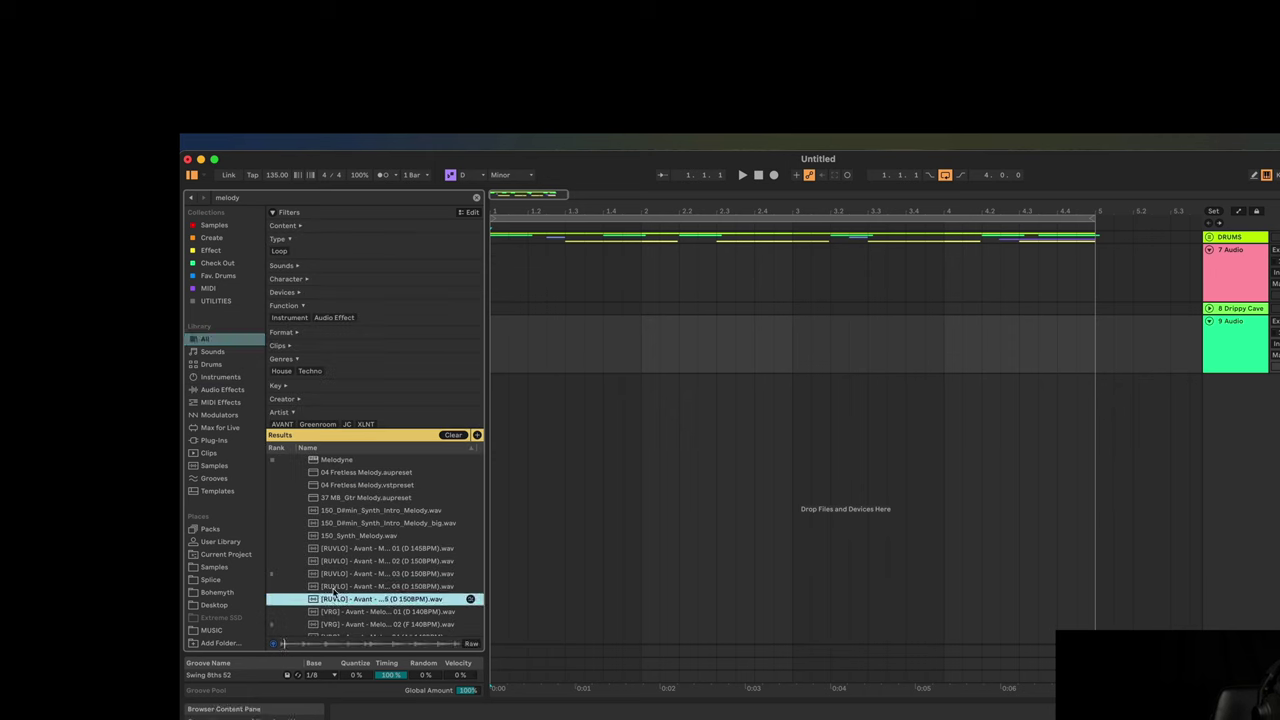
scroll(350, 580, "down", 3)
left_click(371, 569)
scroll(393, 558, "down", 3)
scroll(393, 558, "down", 3)
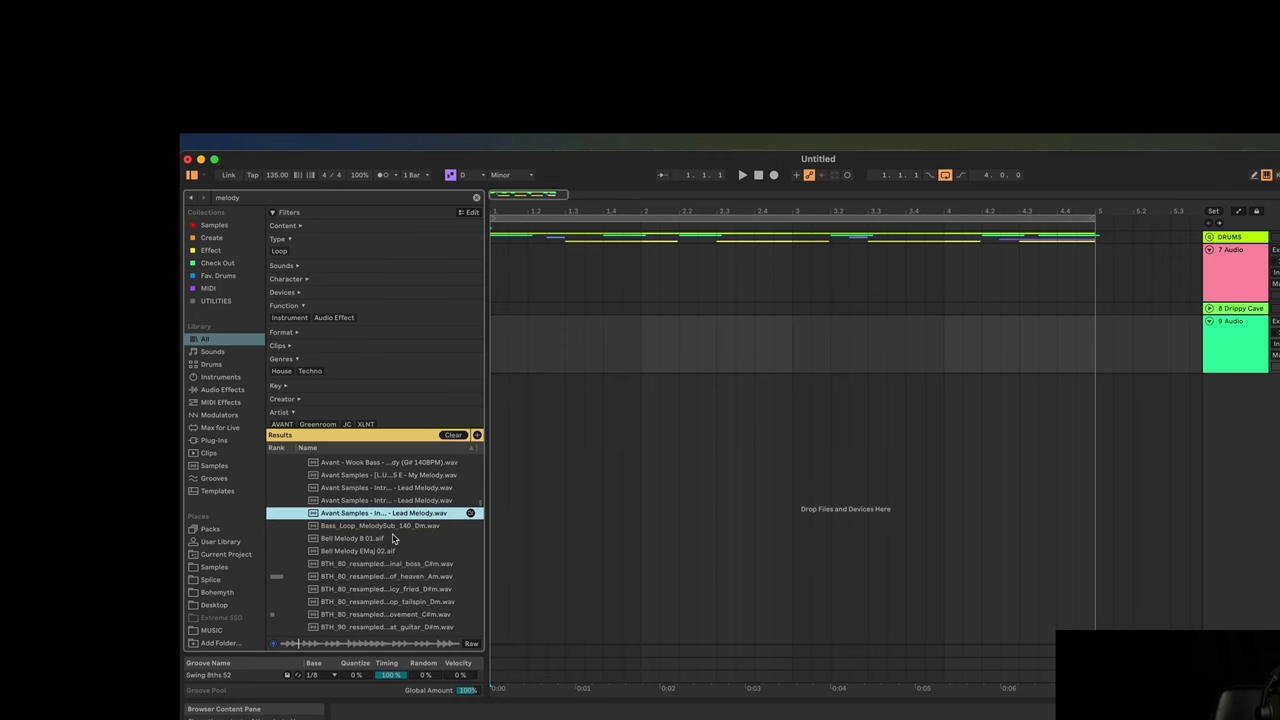
left_click_drag(366, 520, 500, 348)
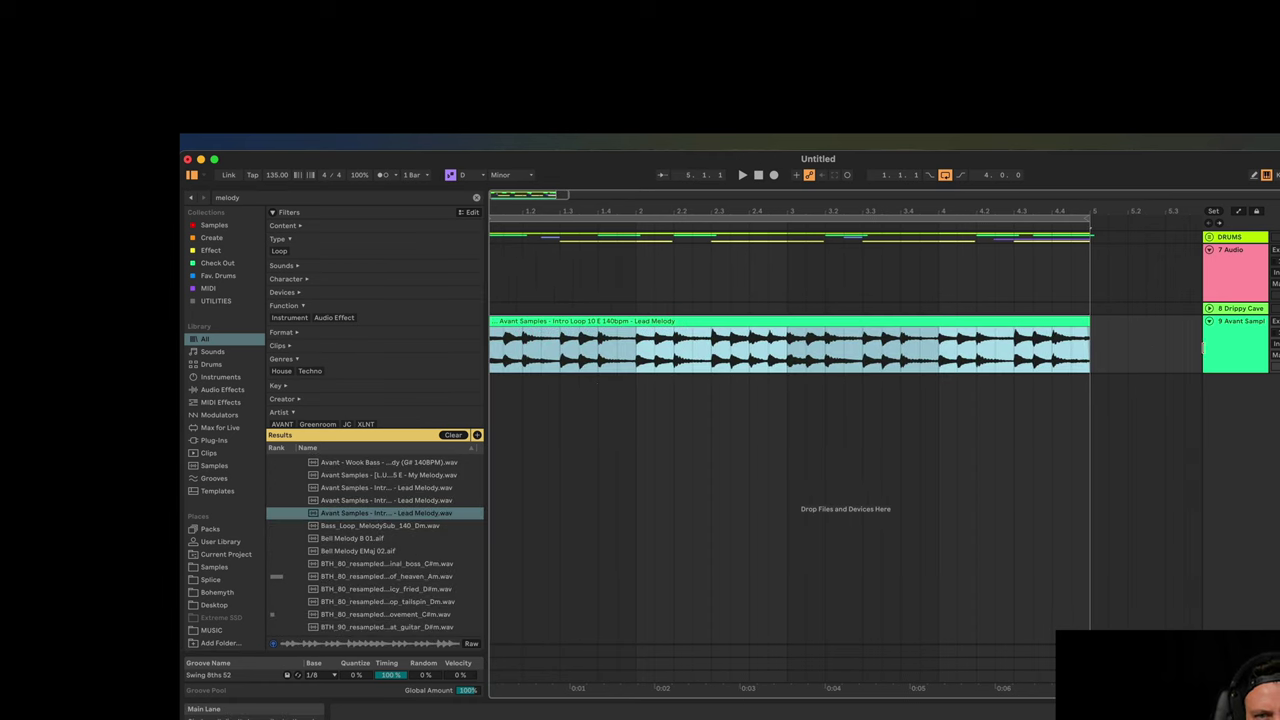
Convert the lead melody loop's melody to a new MIDI track and move the resulting MIDI clip onto the Drippy Cave track
right_click(705, 323)
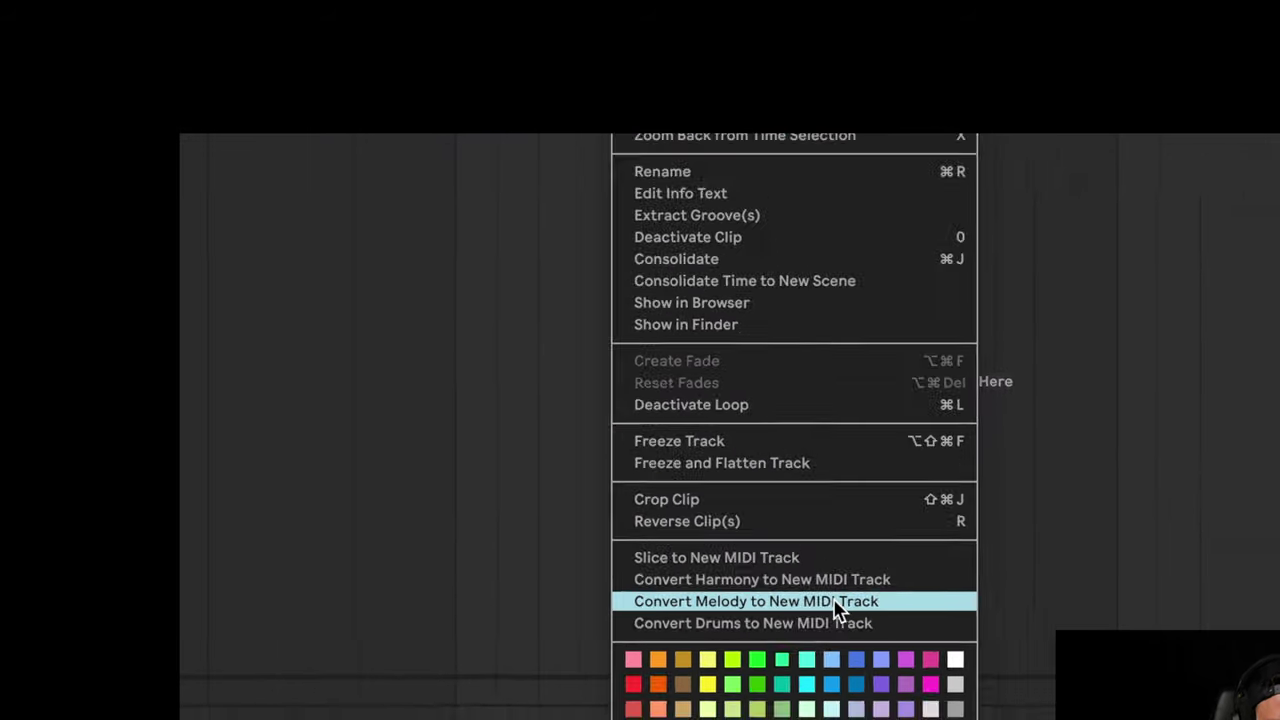
left_click(843, 598)
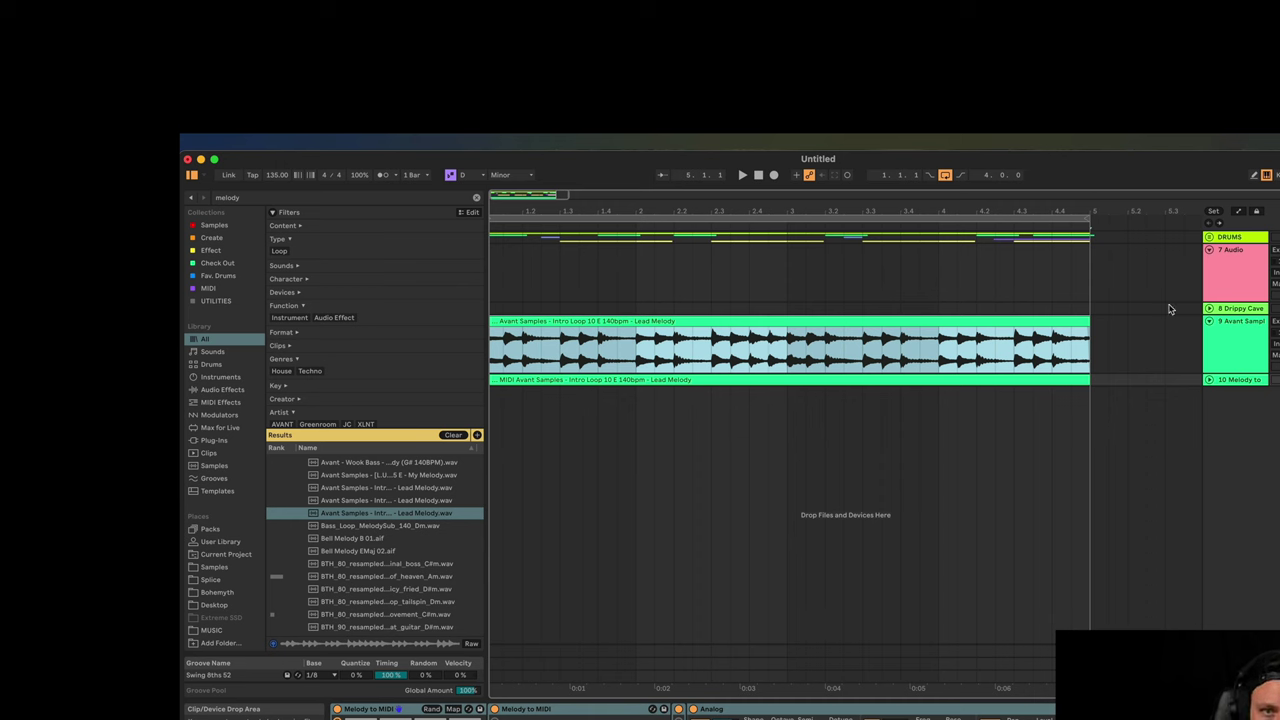
left_click(1209, 380)
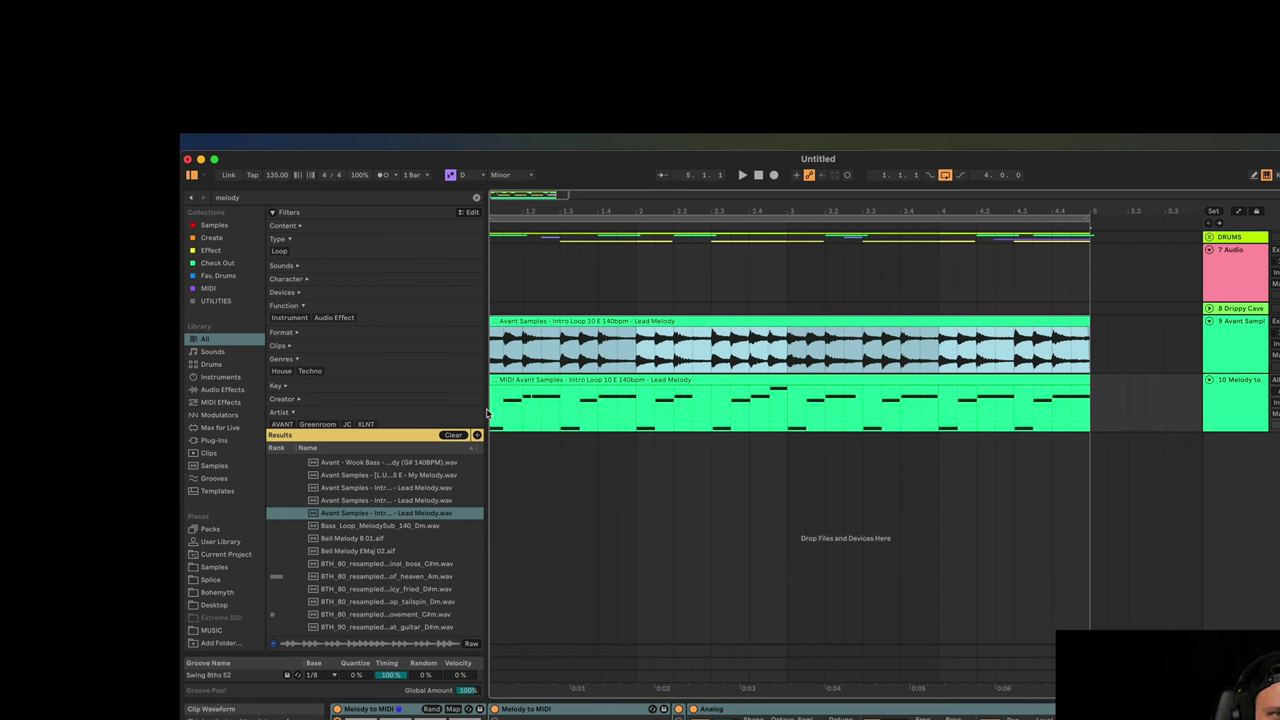
left_click_drag(585, 380, 572, 312)
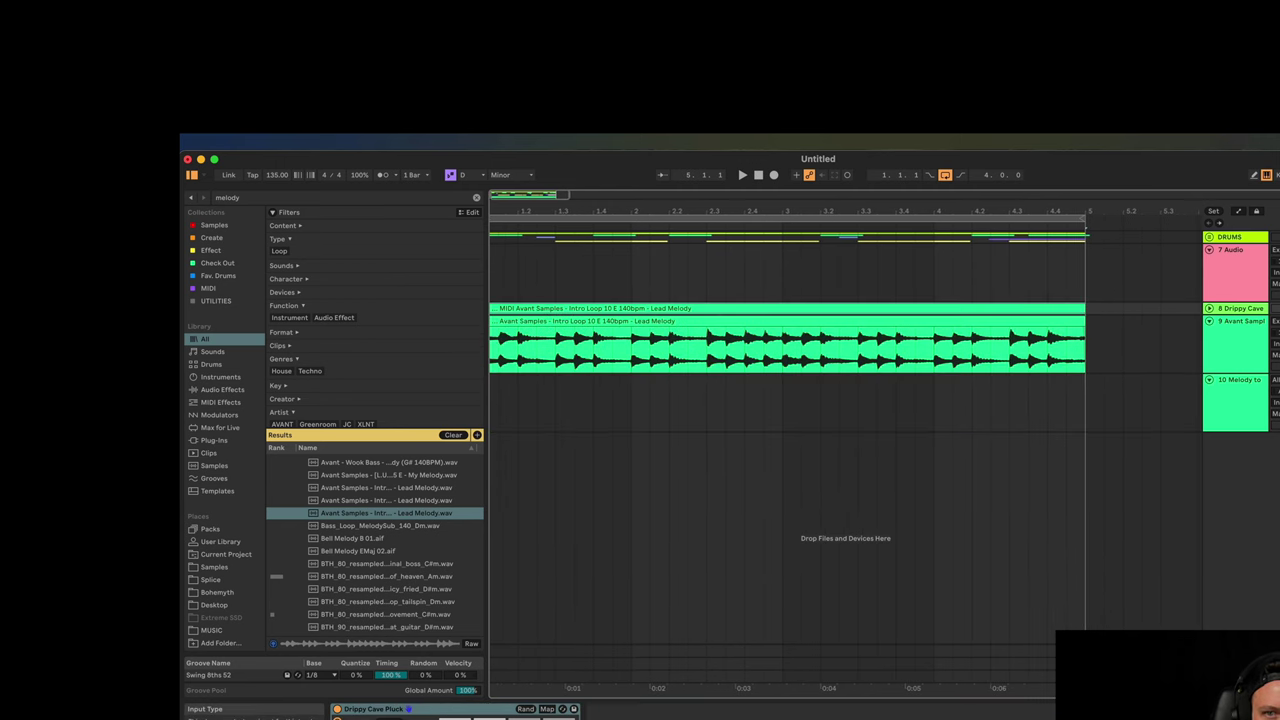
Open the melody MIDI clip on the Drippy Cave track to inspect its notes while the loop plays
left_click(1236, 340)
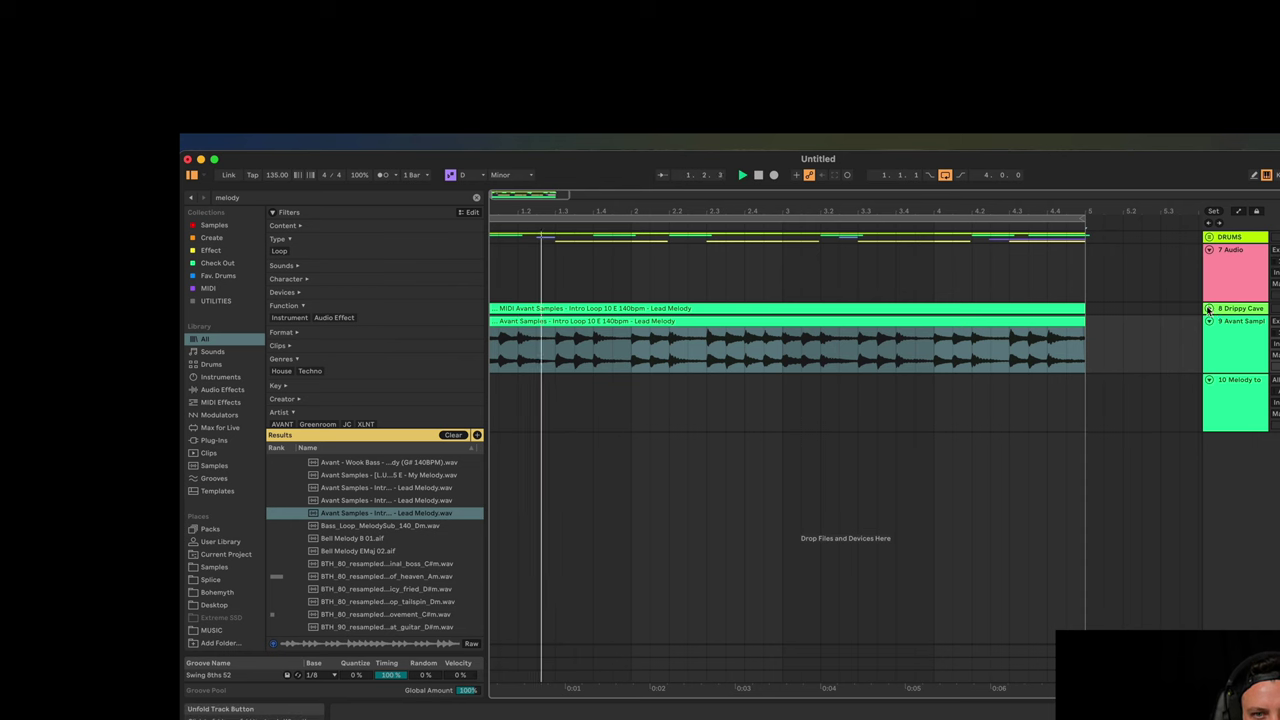
key("h")
double_click(518, 309)
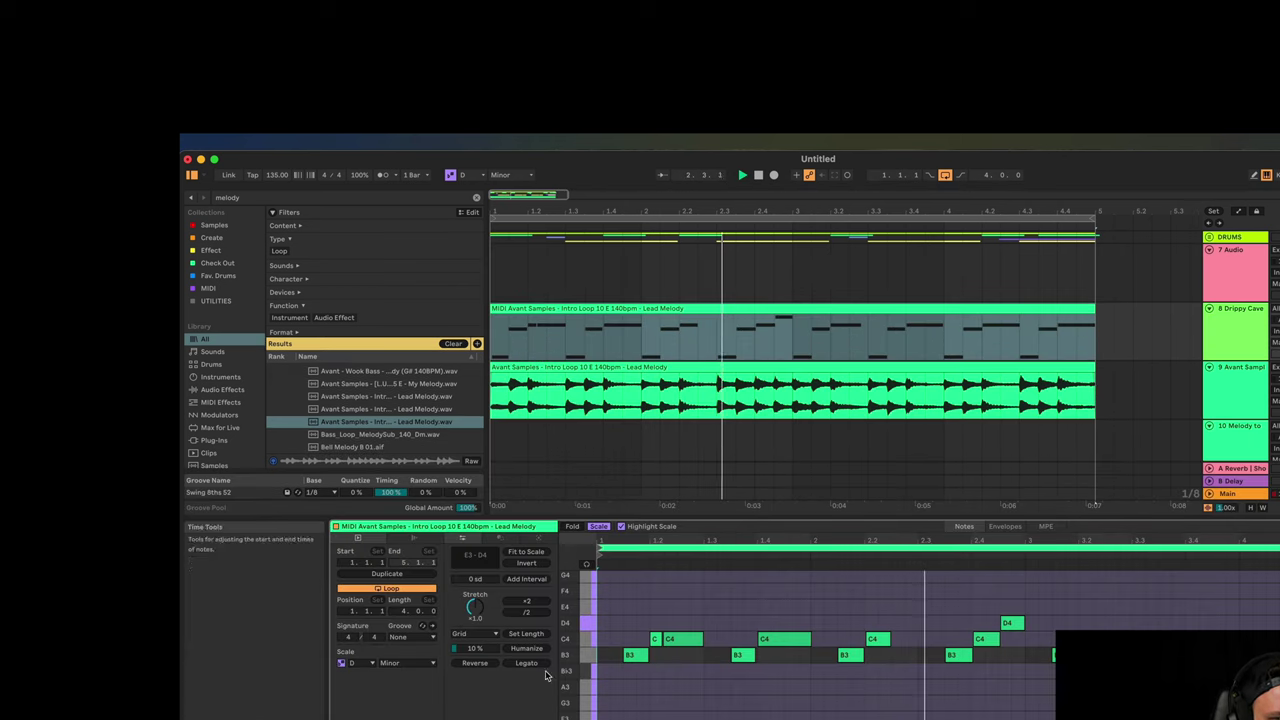
left_click(649, 715)
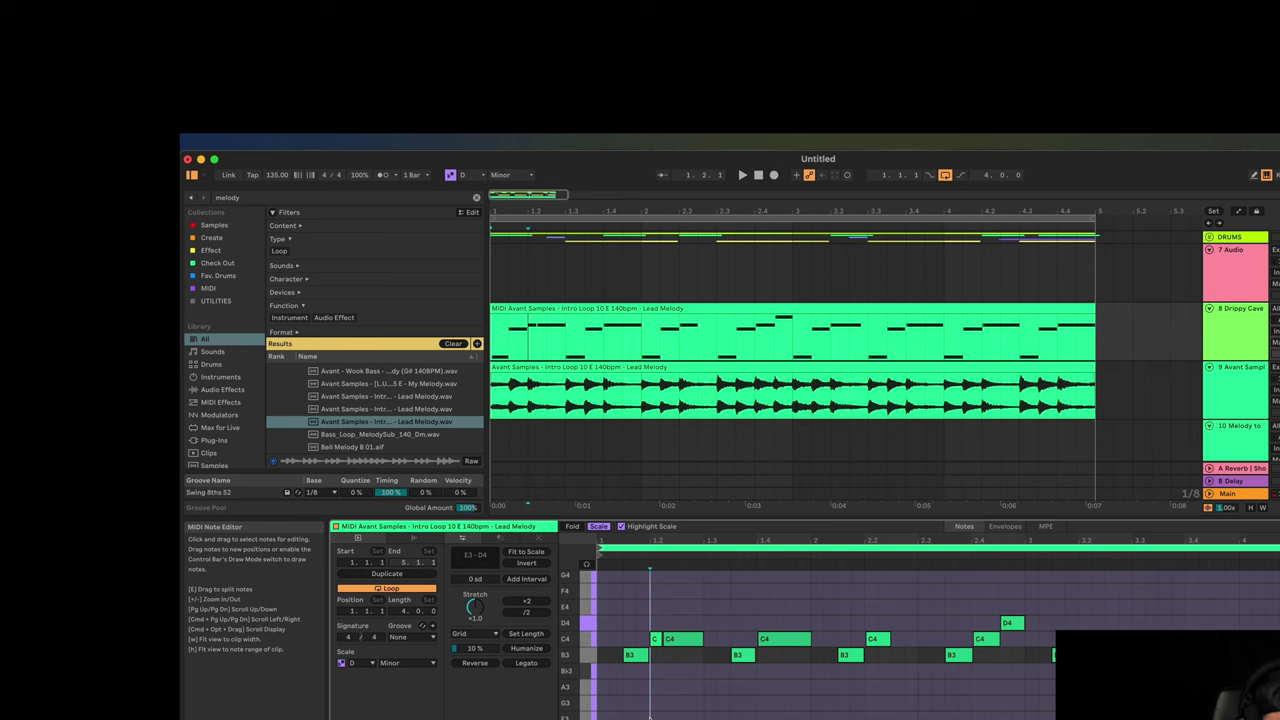
key("super+a")
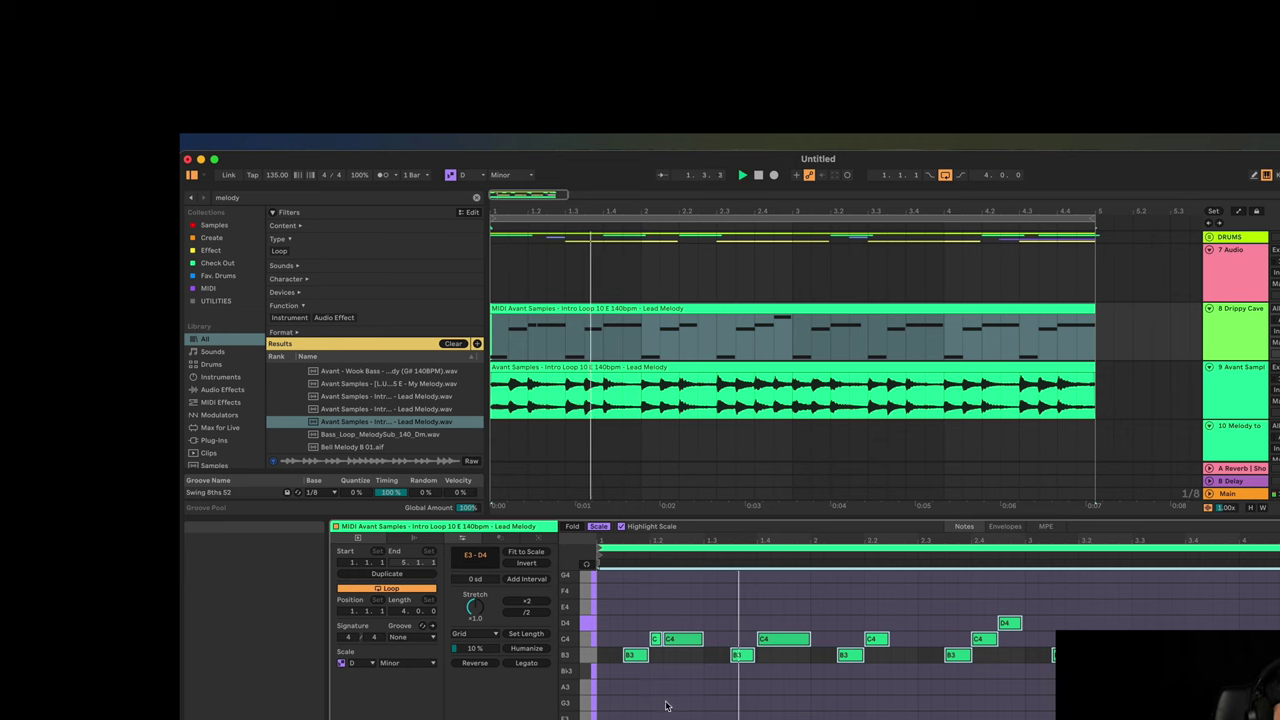
left_click(671, 690)
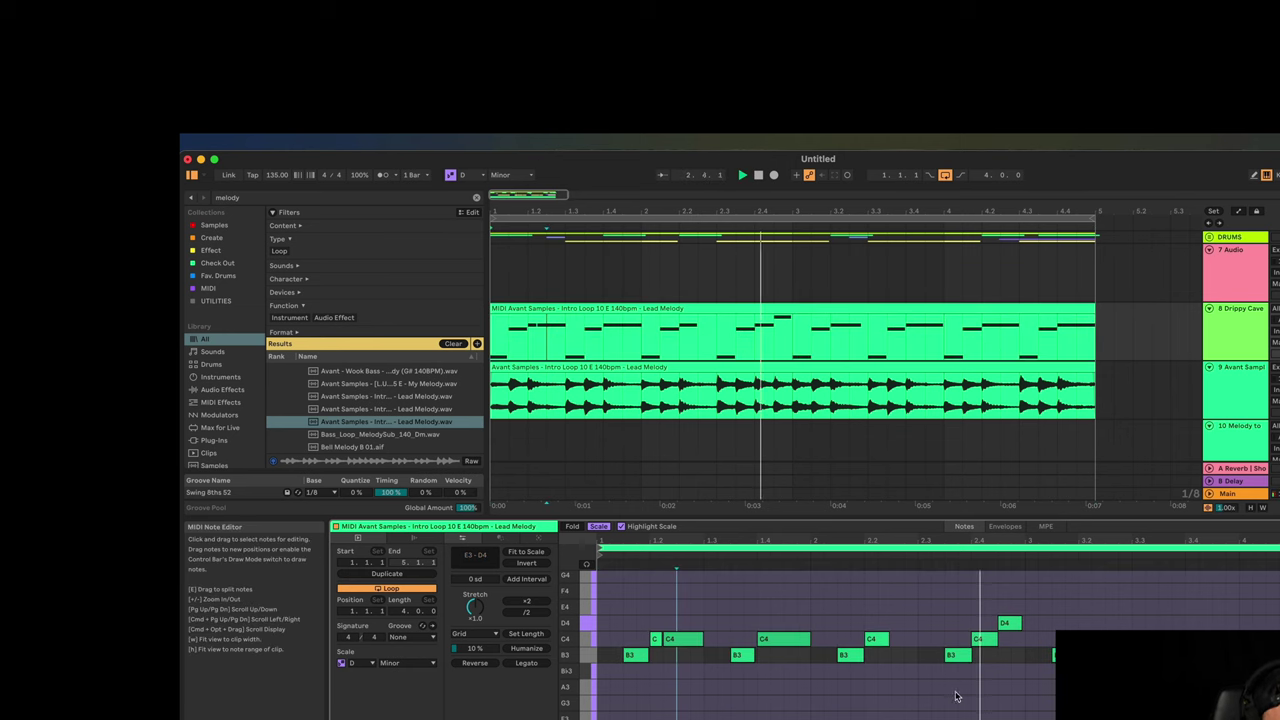
Delete the Avant Samples audio track and the emptied Melody to MIDI track
left_click(1227, 396)
key("BackSpace")
left_click(1238, 323)
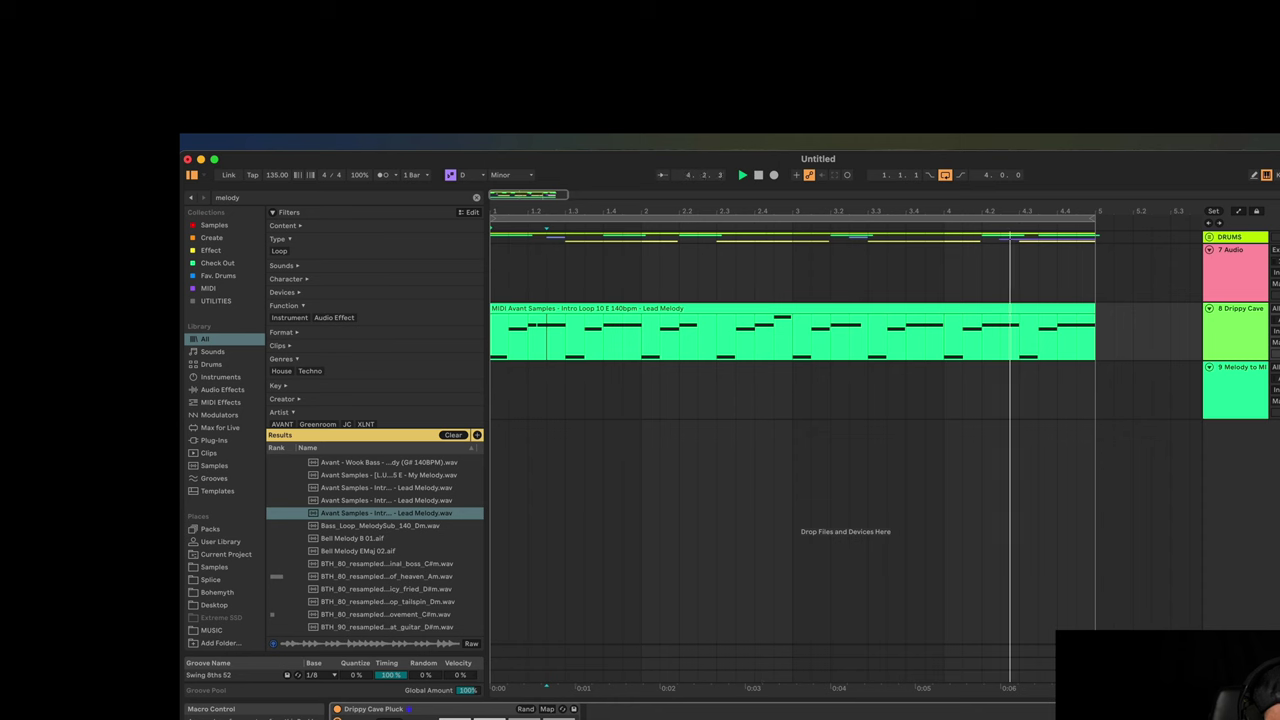
left_click(1239, 394)
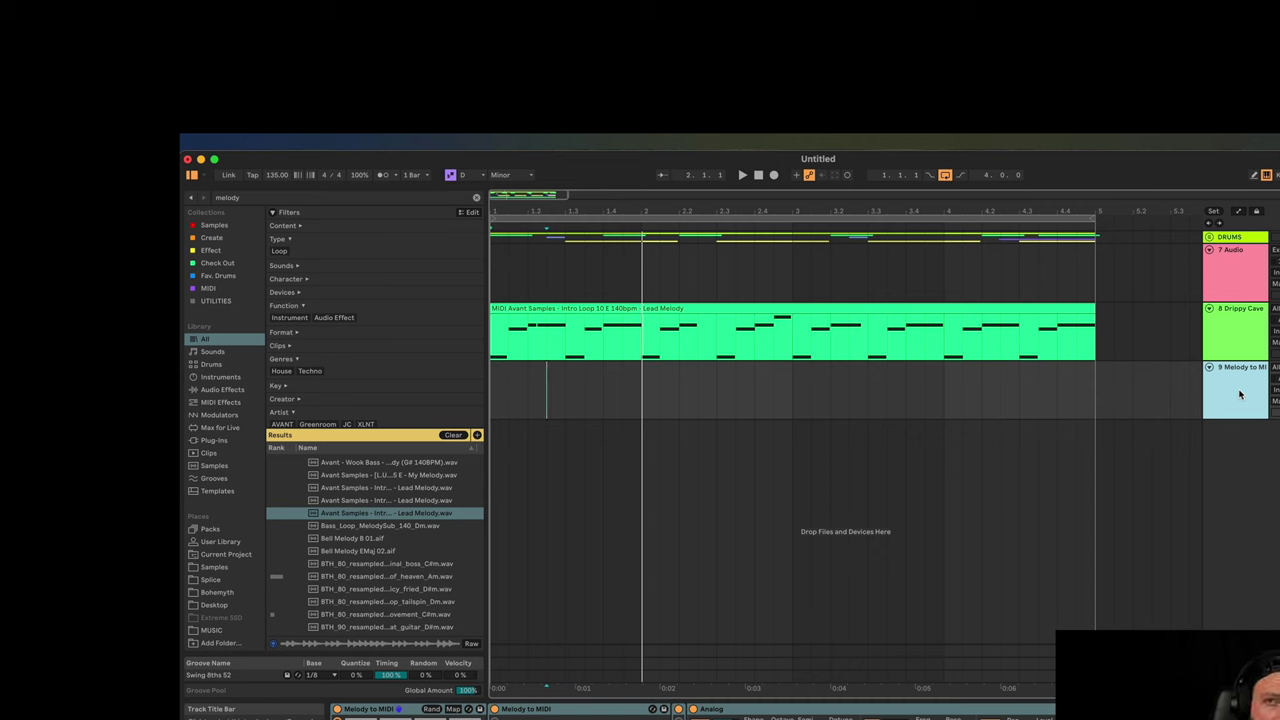
key("Delete")
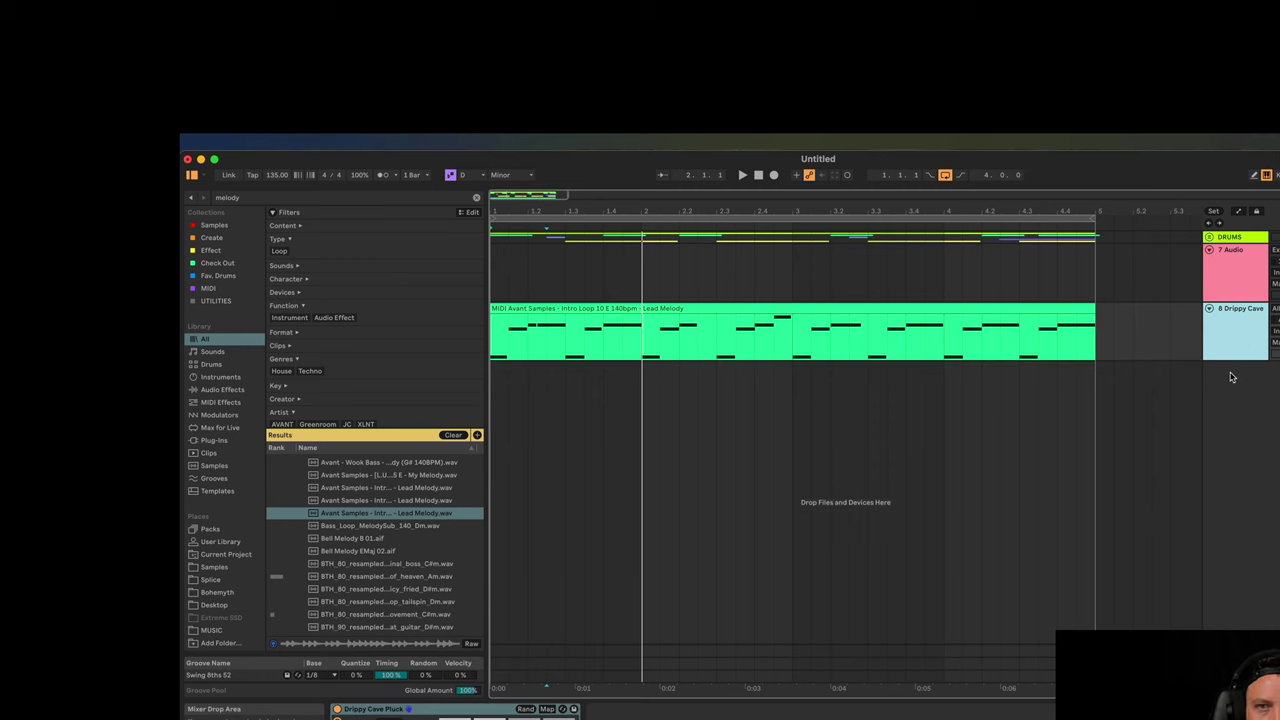
Duplicate the Drippy Cave track with its MIDI clip, load the Buzz String preset on the copy and play it
key("super+d")
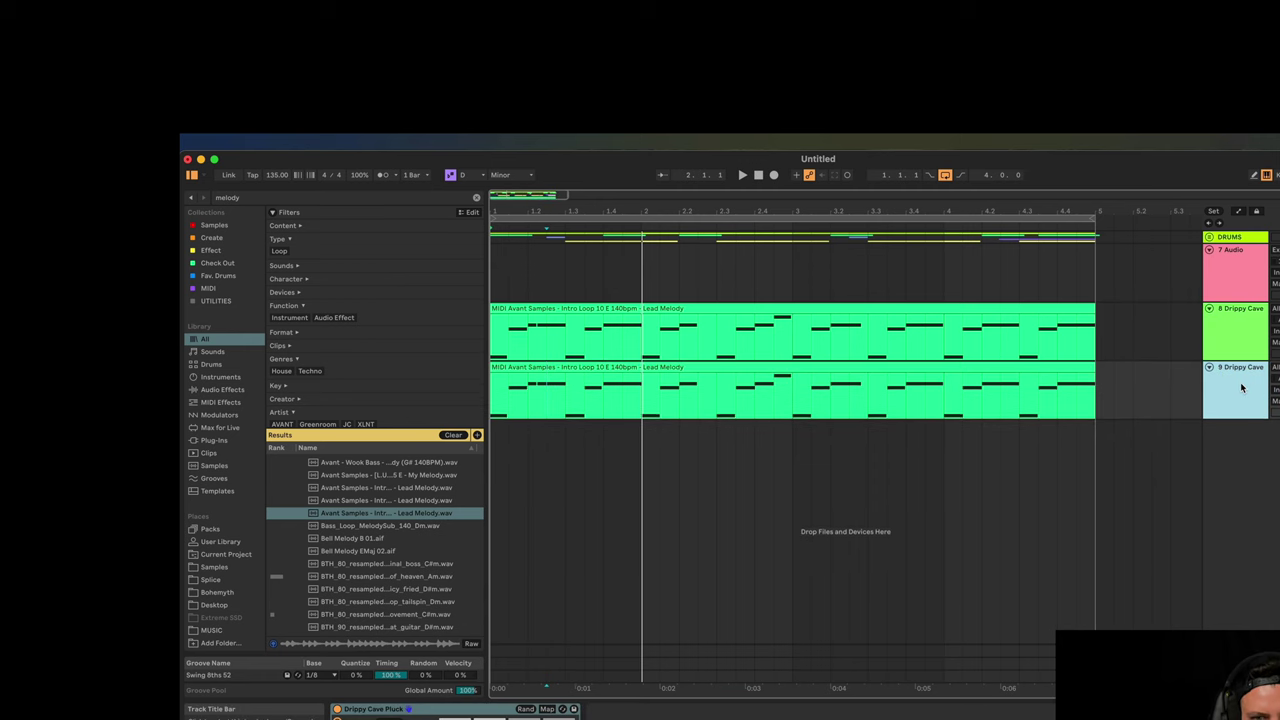
key("space")
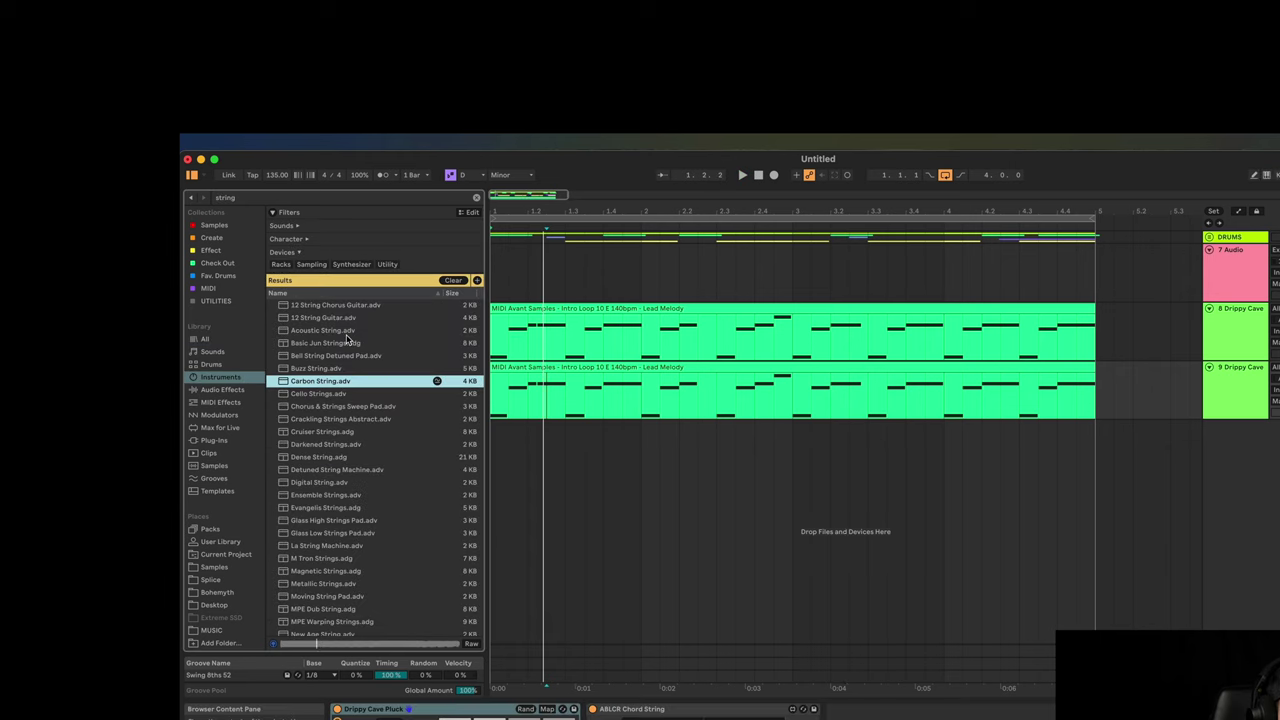
key("Up")
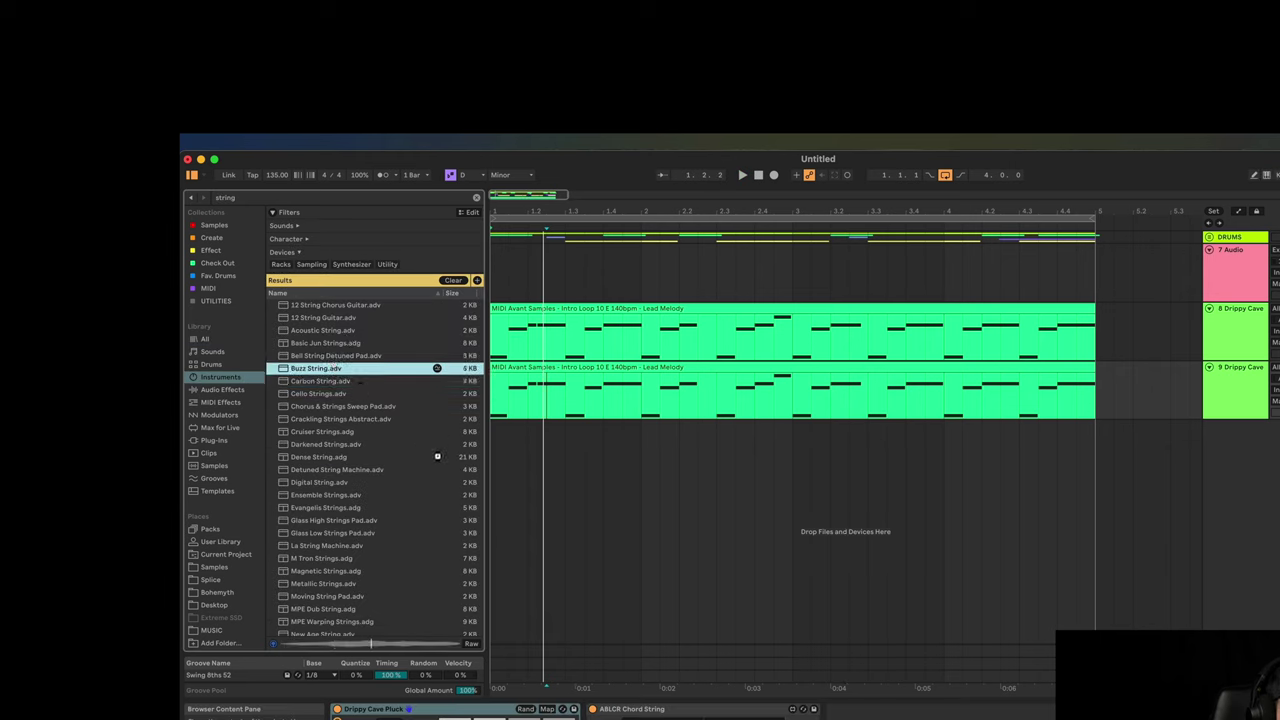
key("Return")
key("space")
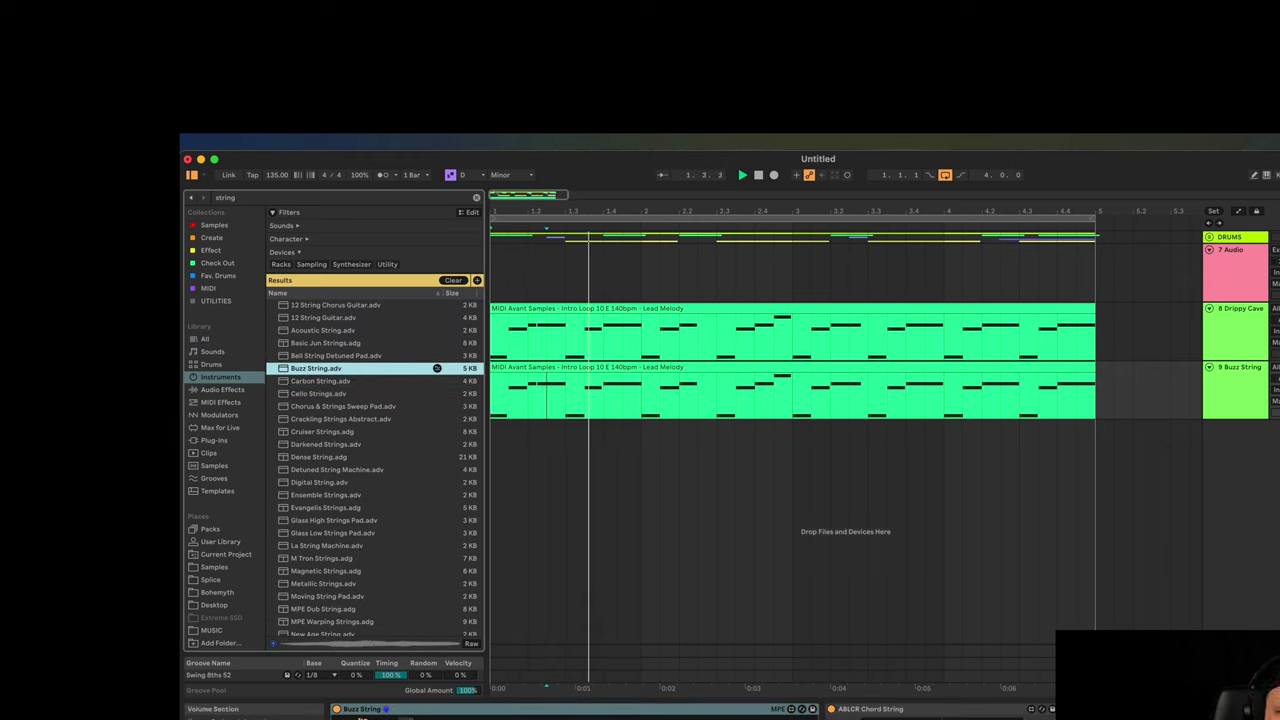
Open the Buzz String track's MIDI clip and delete its B3 and C4 notes before 1.3
left_click(549, 367)
key("space")
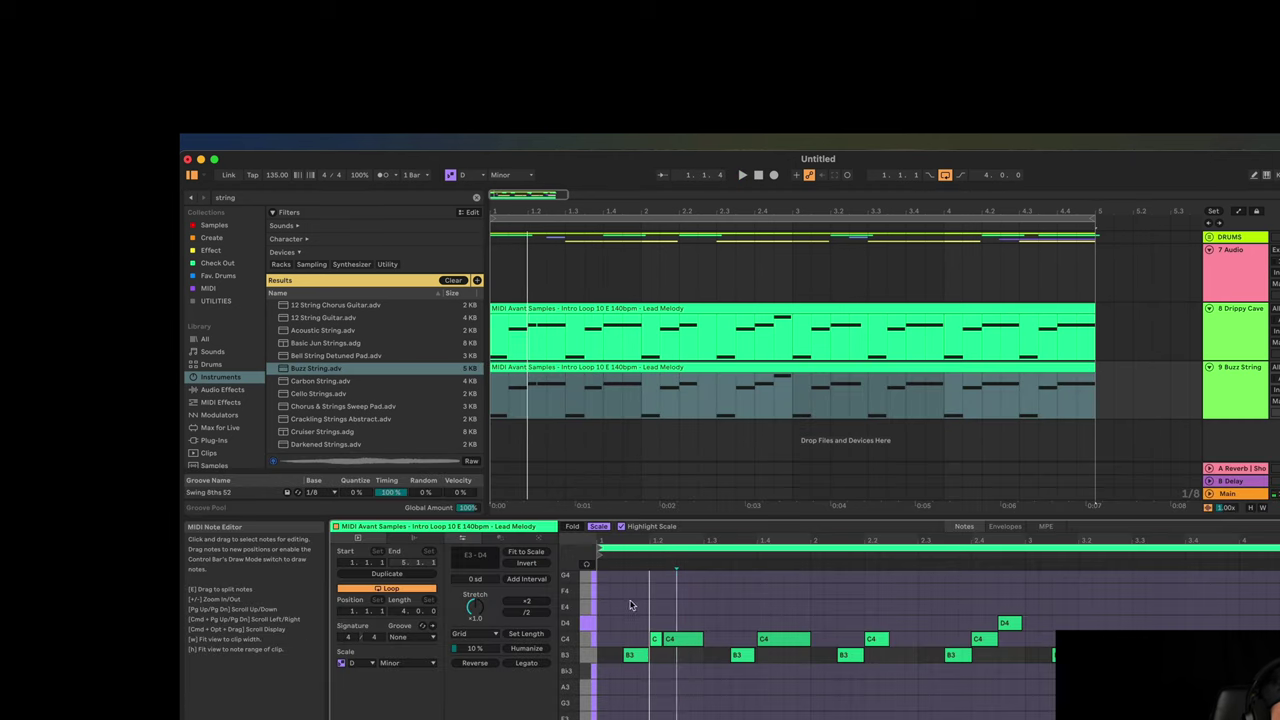
left_click_drag(631, 601, 686, 656)
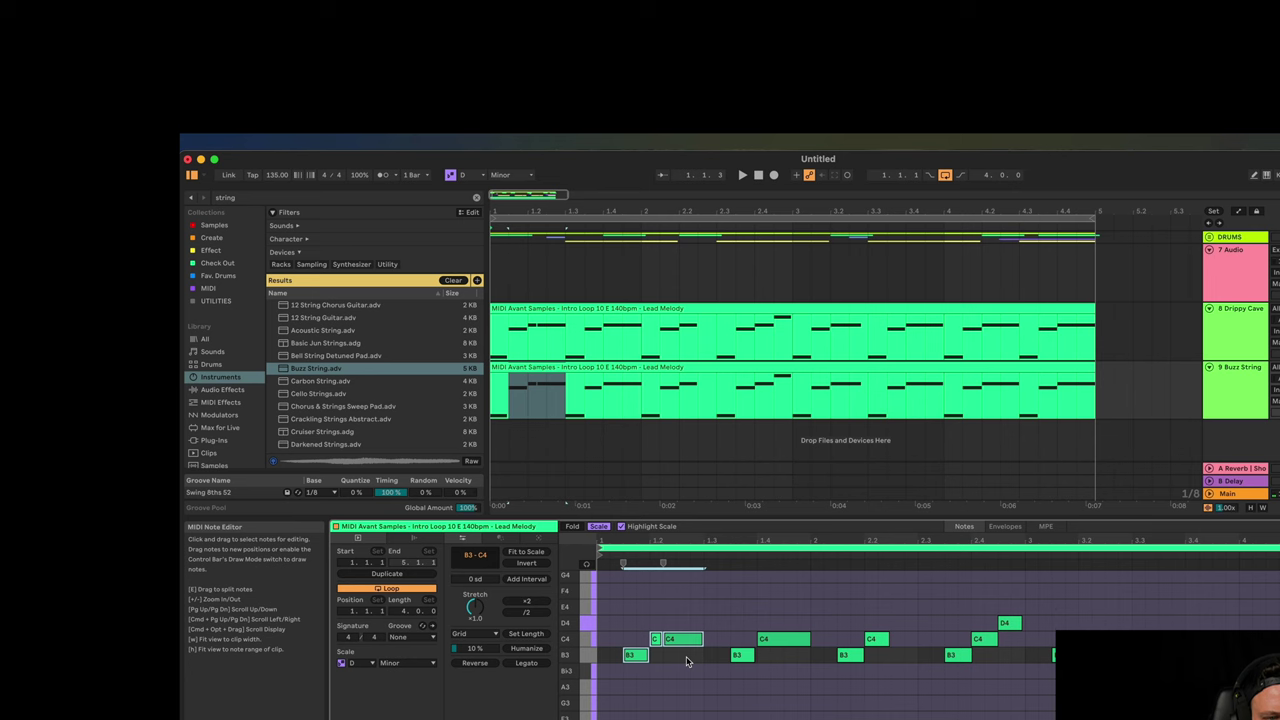
key("Delete")
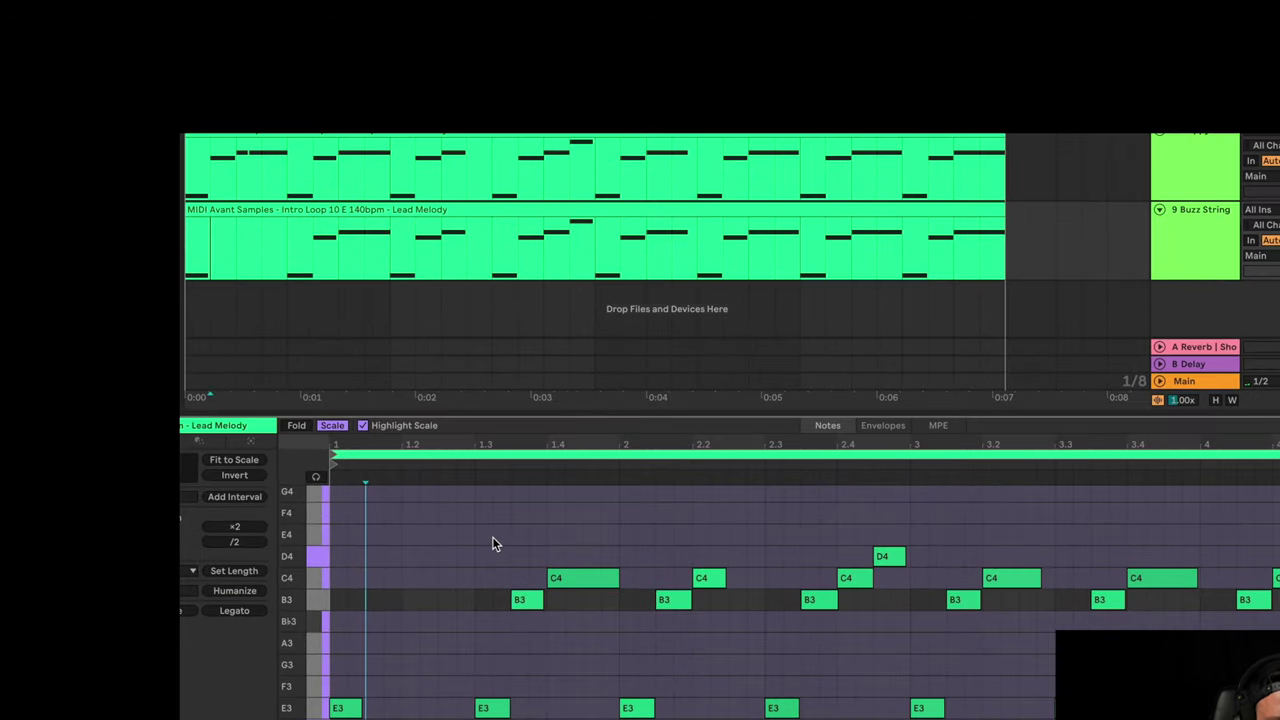
Delete the remaining B3, C4 and D4 notes from the Buzz String clip, keeping only the E3 notes
double_click(583, 578)
double_click(493, 708)
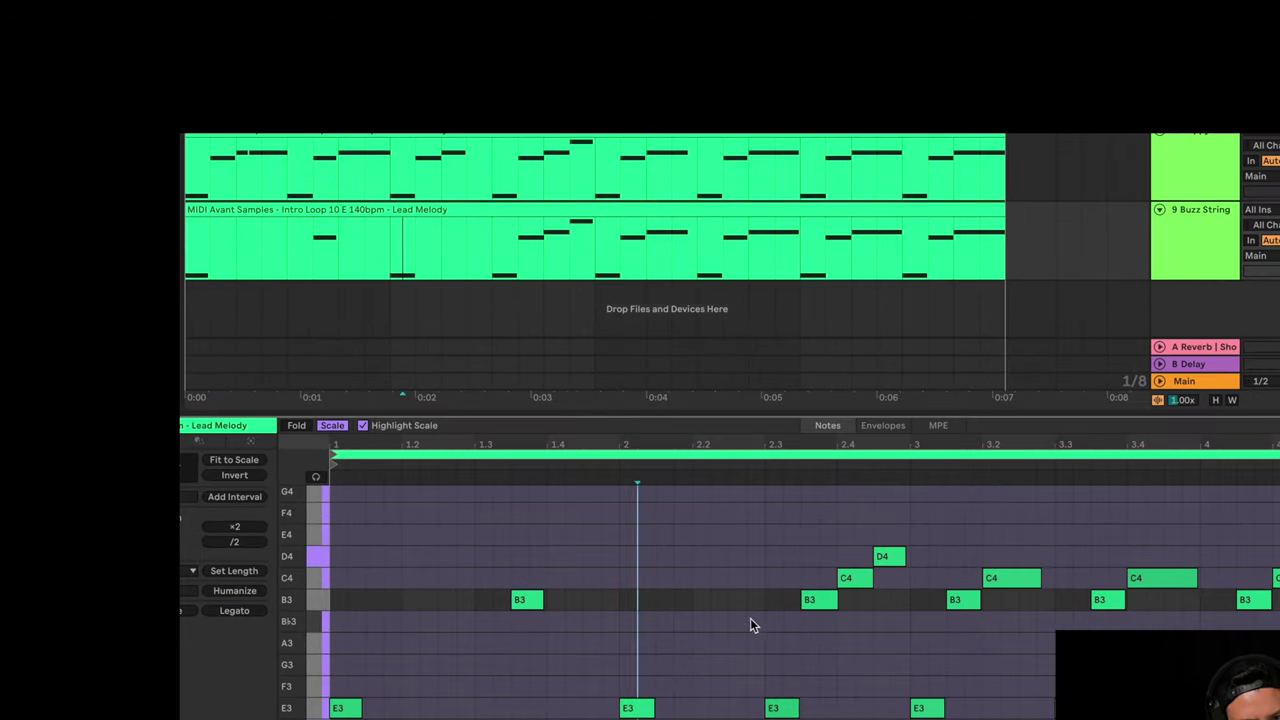
double_click(673, 599)
double_click(708, 578)
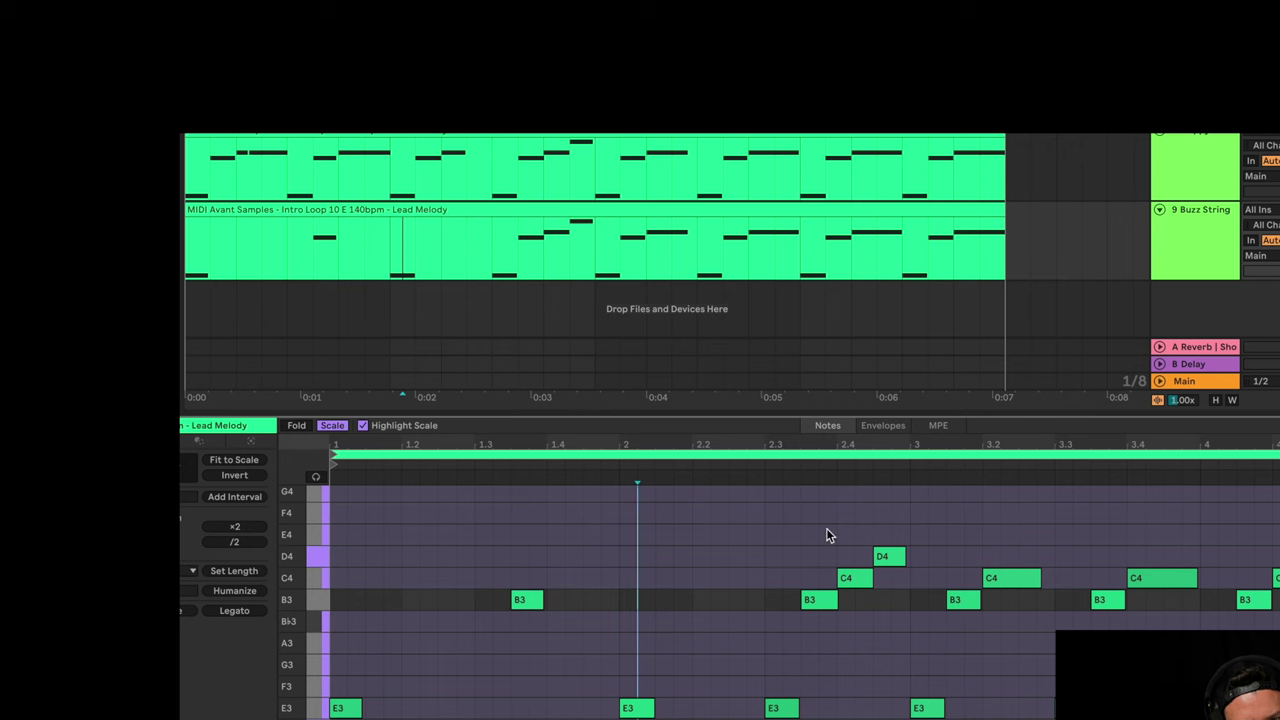
left_click_drag(826, 535, 914, 623)
key("Delete")
left_click_drag(783, 520, 1278, 654)
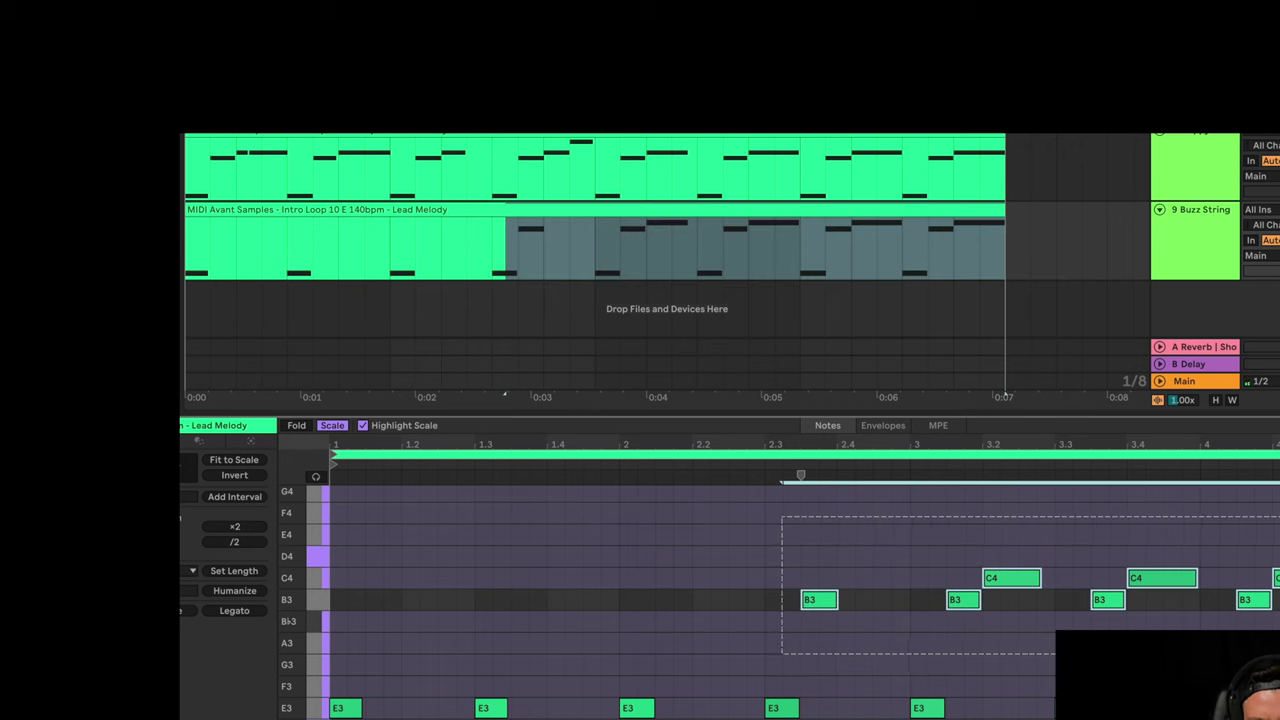
key("Delete")
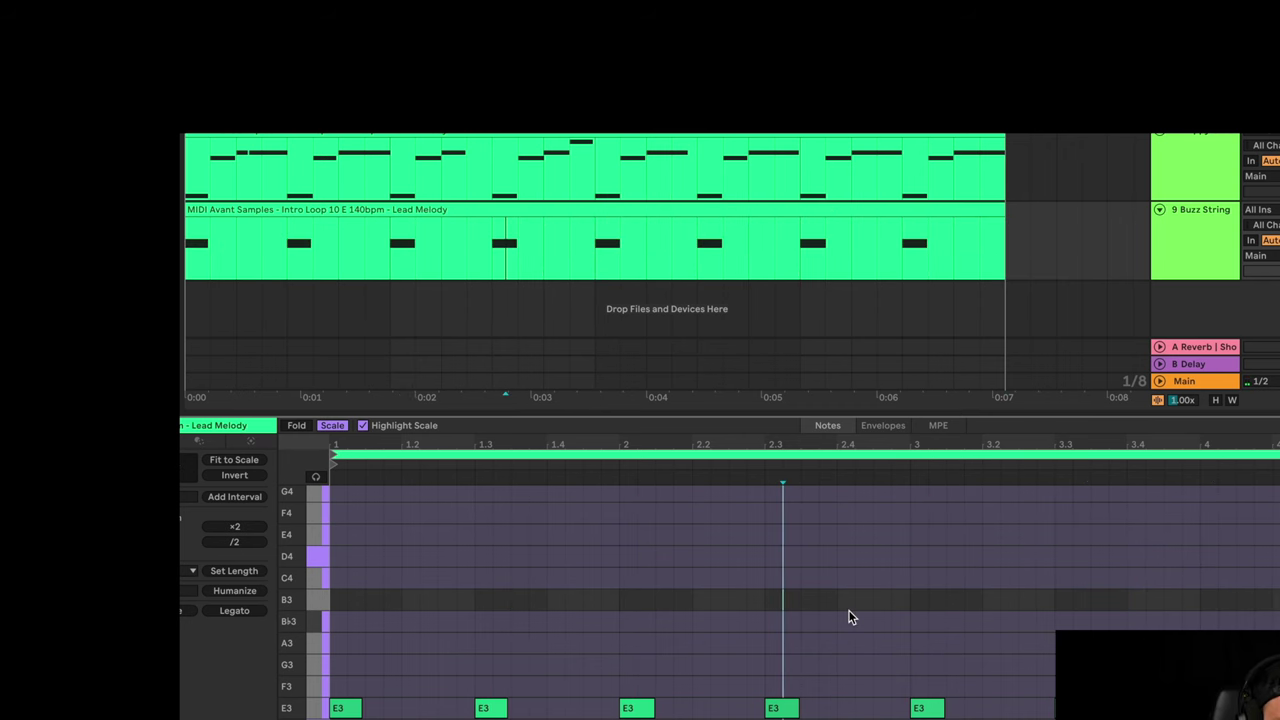
Play the loop and try raising the Buzz String clip's E3 notes from bar 3 onward by one step
key("space")
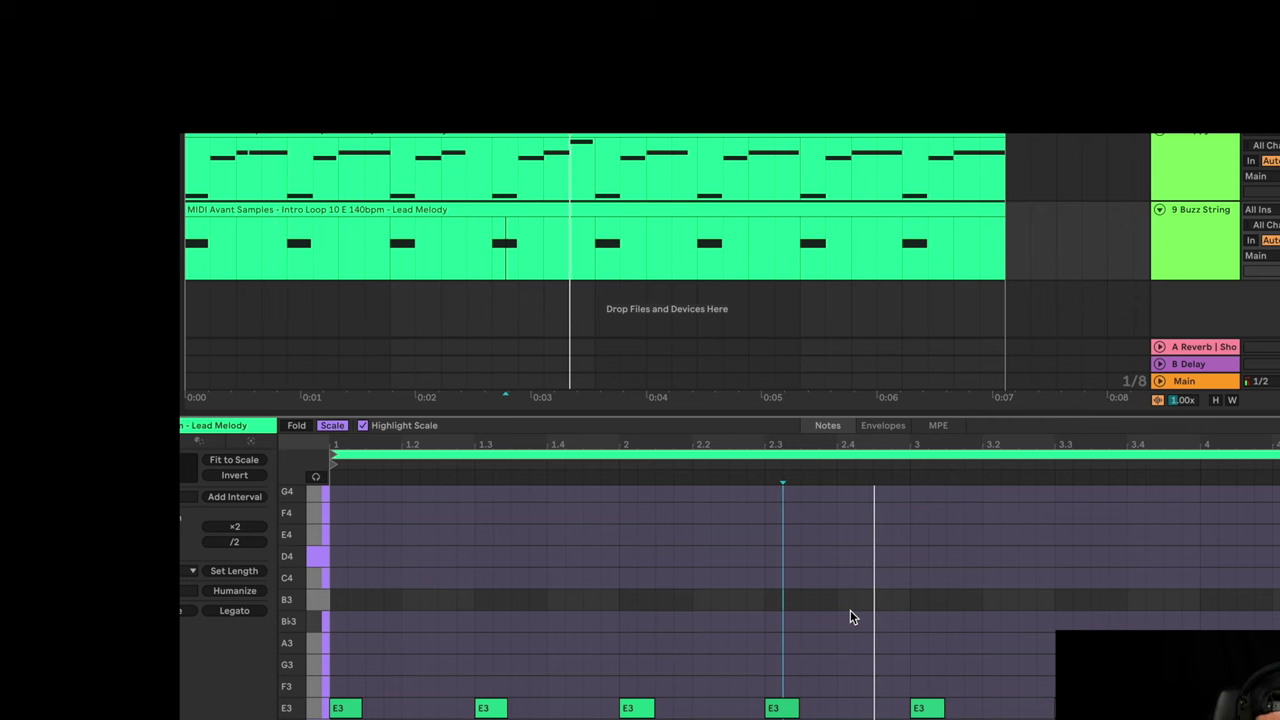
left_click_drag(850, 617, 1240, 710)
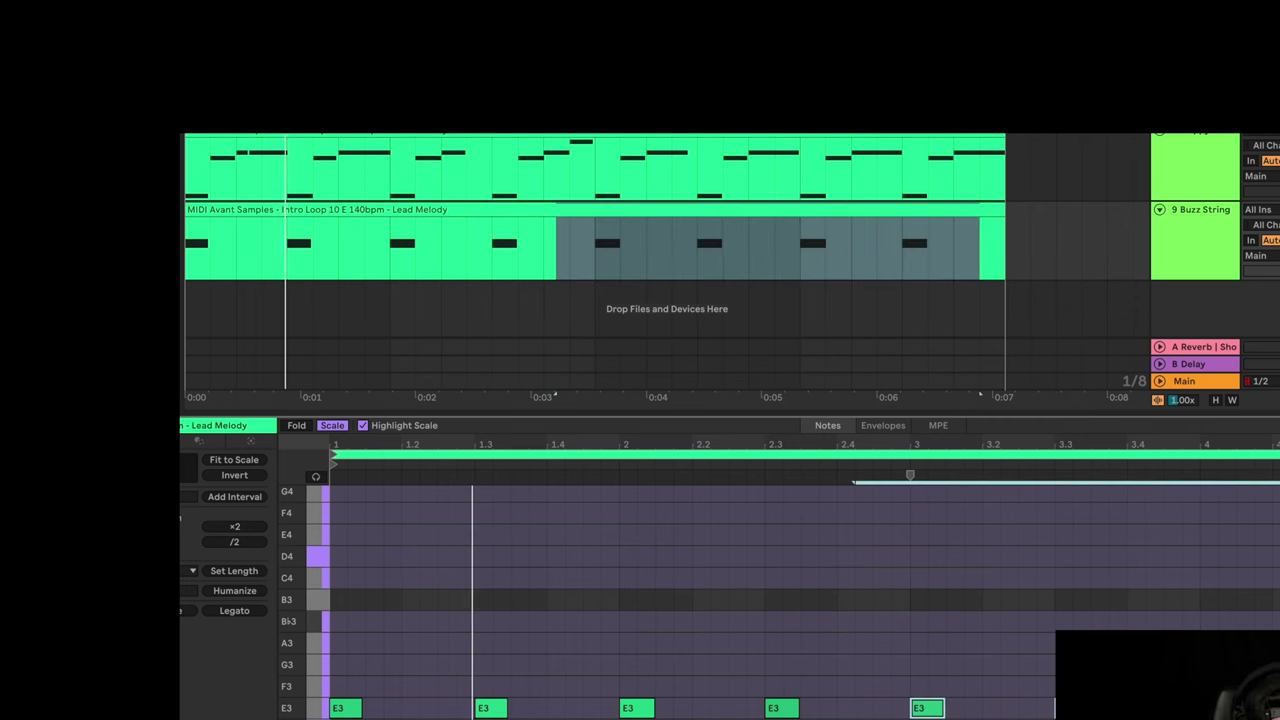
key("Up")
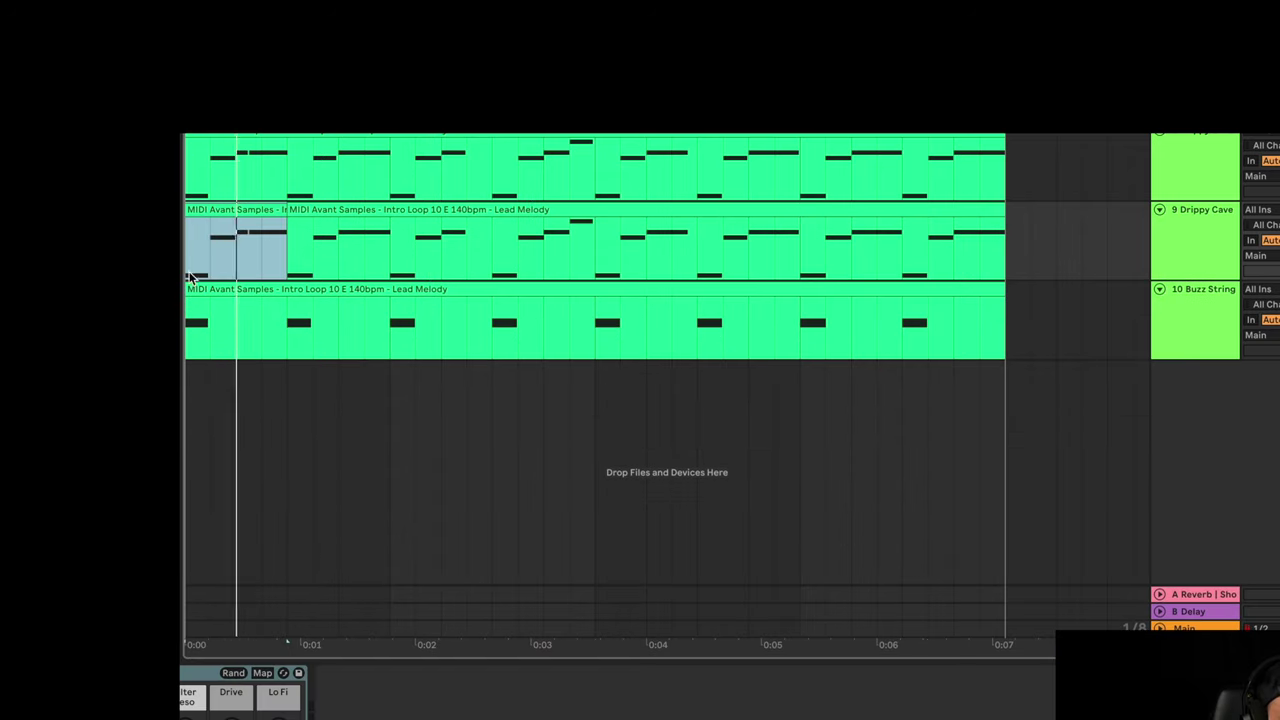
Halve the note timing of the second Drippy Cave track's first half-bar clip and repeat the resulting one-beat pattern across the four bars
double_click(200, 212)
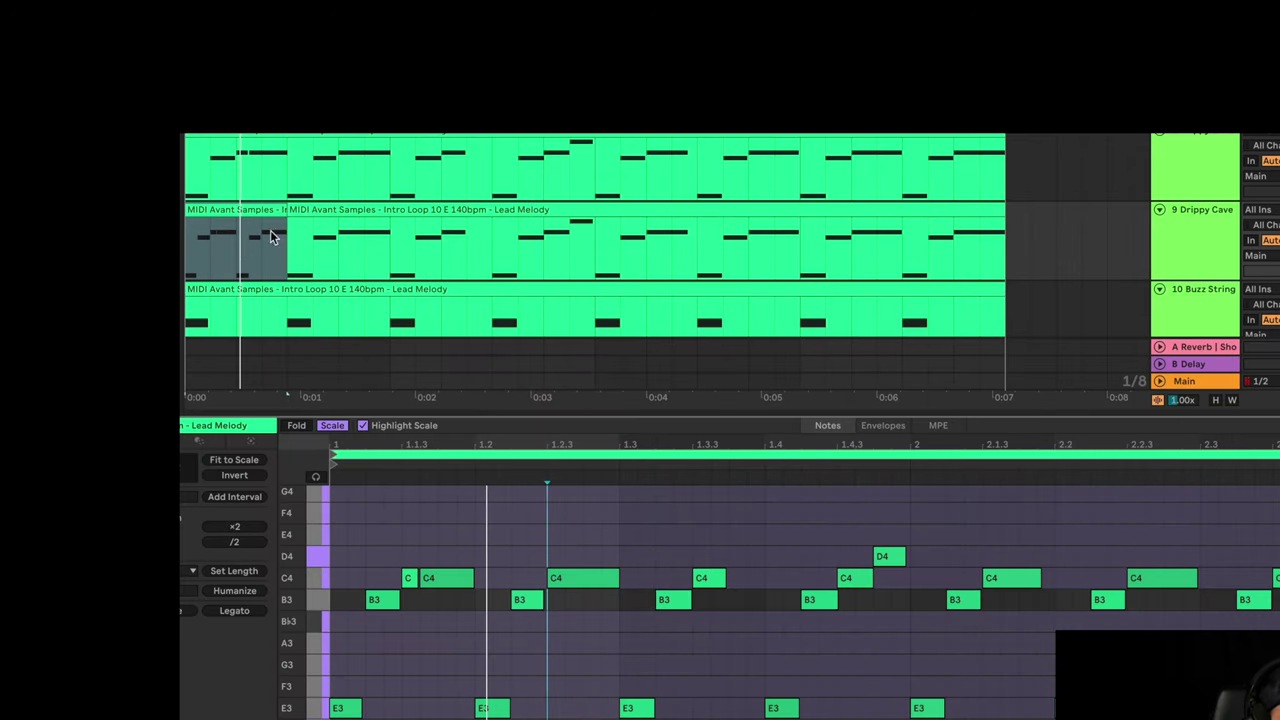
left_click(227, 250)
left_click_drag(227, 250, 190, 250)
key("ctrl+d")
key("ctrl+d")
key("ctrl+d")
key("ctrl+d")
key("ctrl+d")
key("ctrl+d")
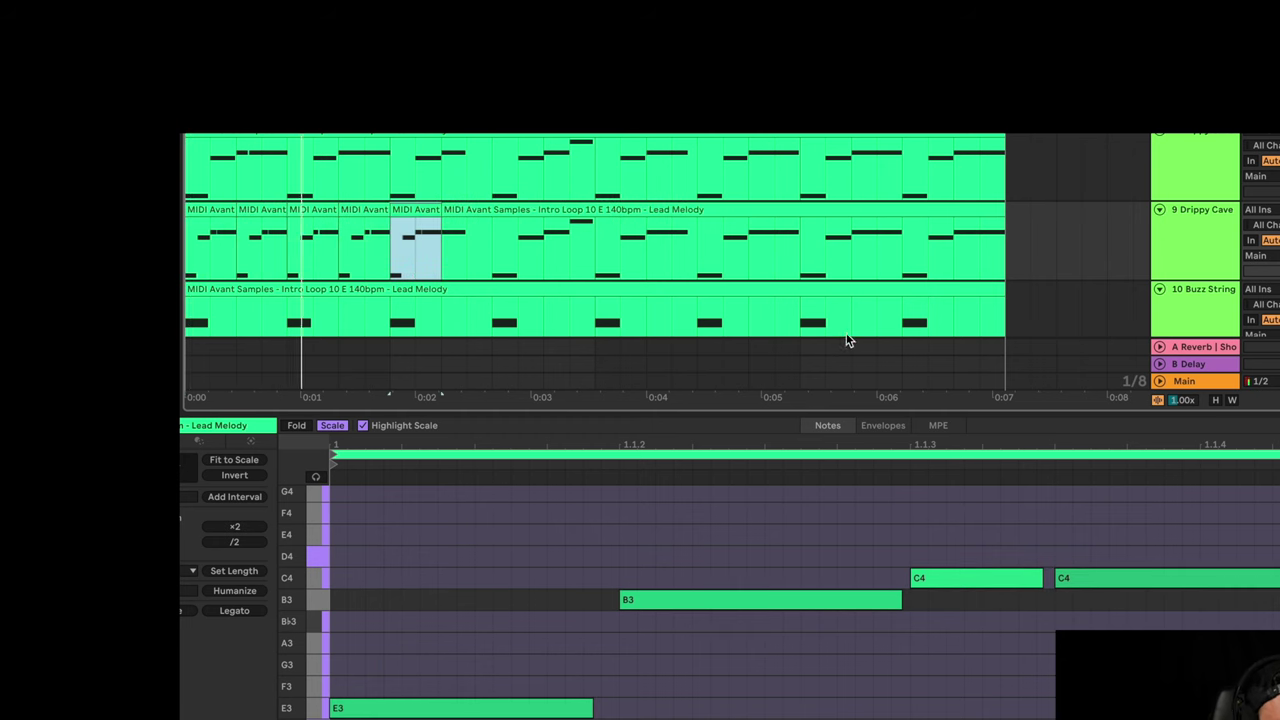
key("ctrl+d")
key("ctrl+d")
key("ctrl+d")
key("ctrl+d")
key("ctrl+d")
key("ctrl+d")
key("ctrl+d")
key("ctrl+d")
key("ctrl+d")
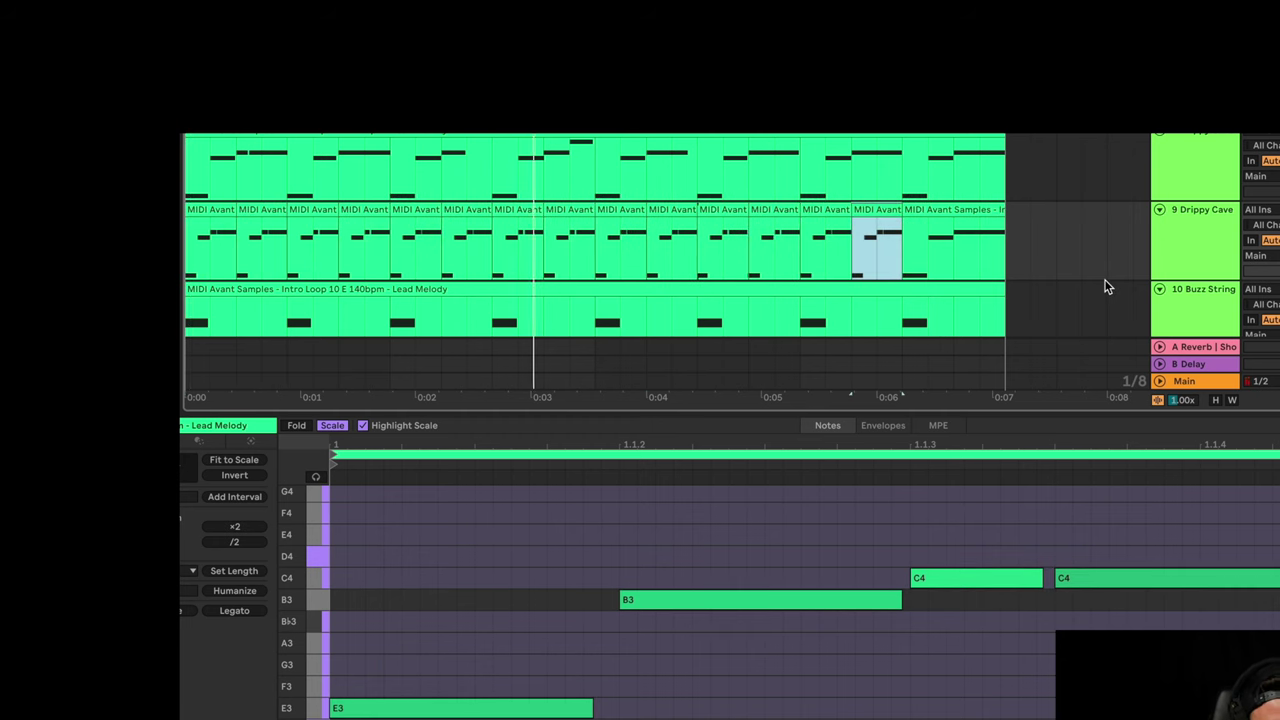
Consolidate the repeated clips on the second Drippy Cave track into one four-bar clip and transpose all its notes up an octave
left_click_drag(1003, 247, 190, 247)
key("ctrl+j")
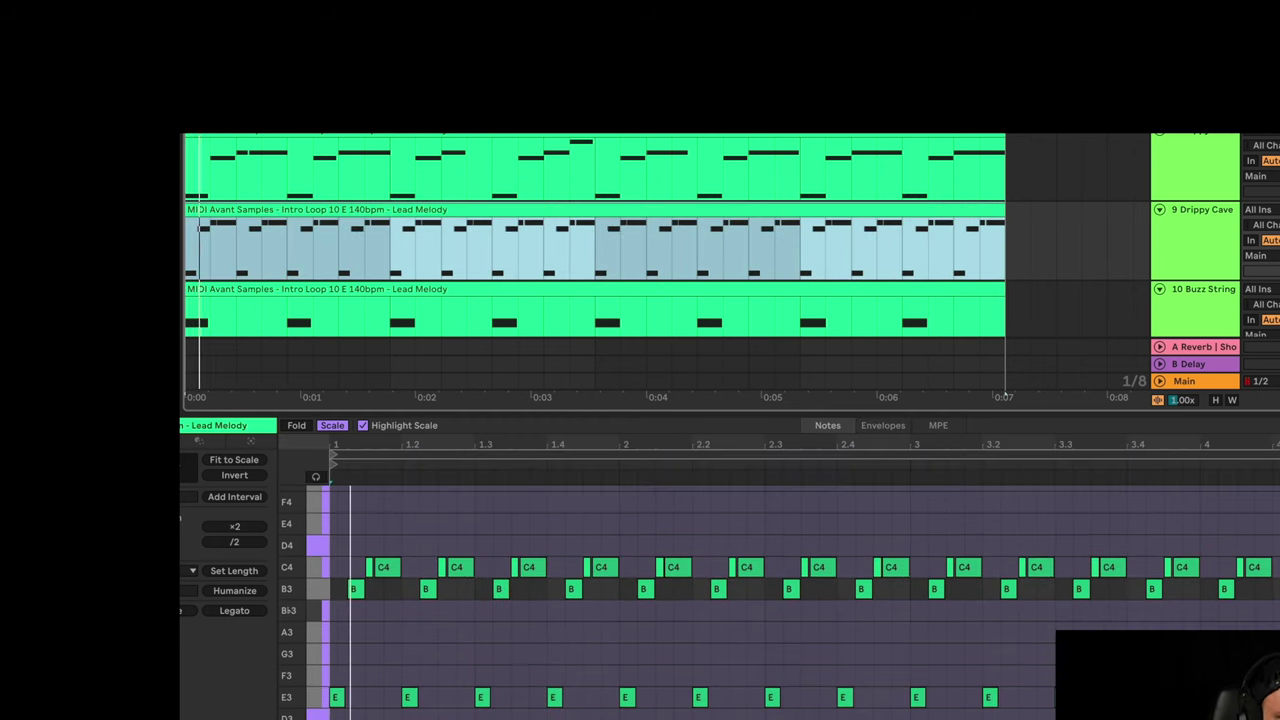
left_click(523, 653)
key("ctrl+a")
key("shift+Up")
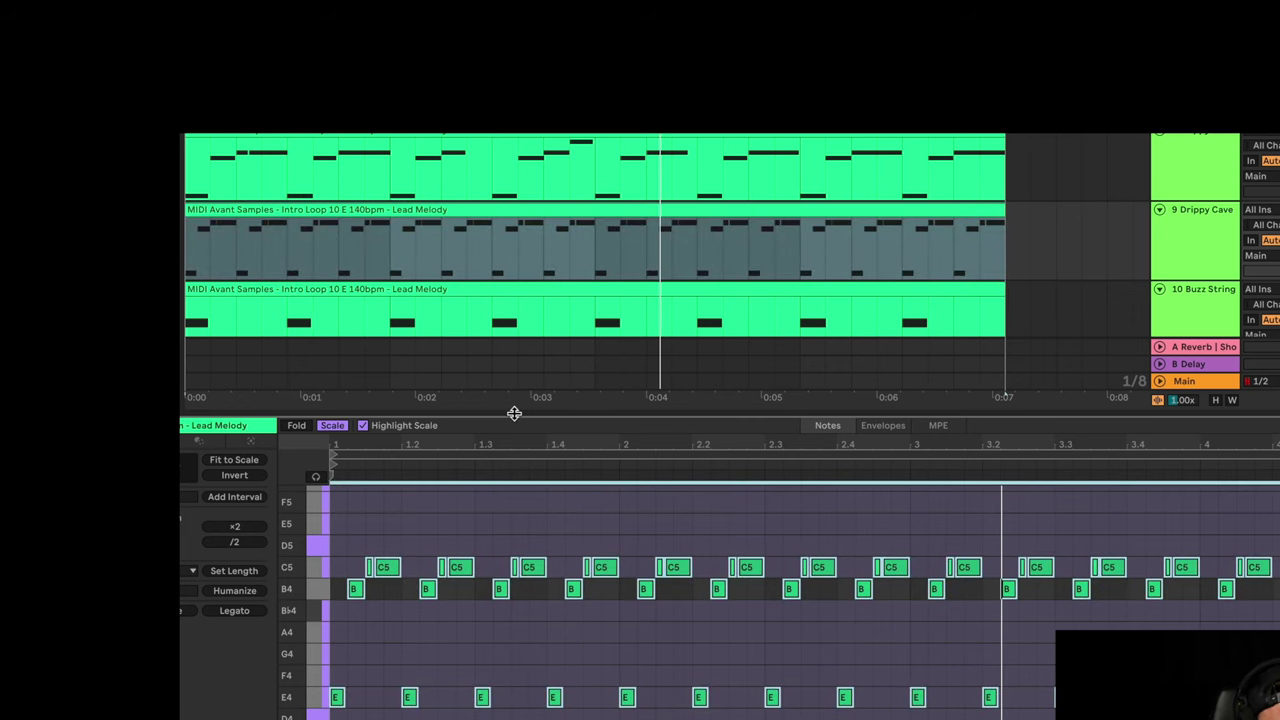
Try halving the note timing of the first half-bar segment on the upper Drippy Cave track and undo it
left_click_drag(517, 414, 510, 531)
scroll(251, 292, "down", 3)
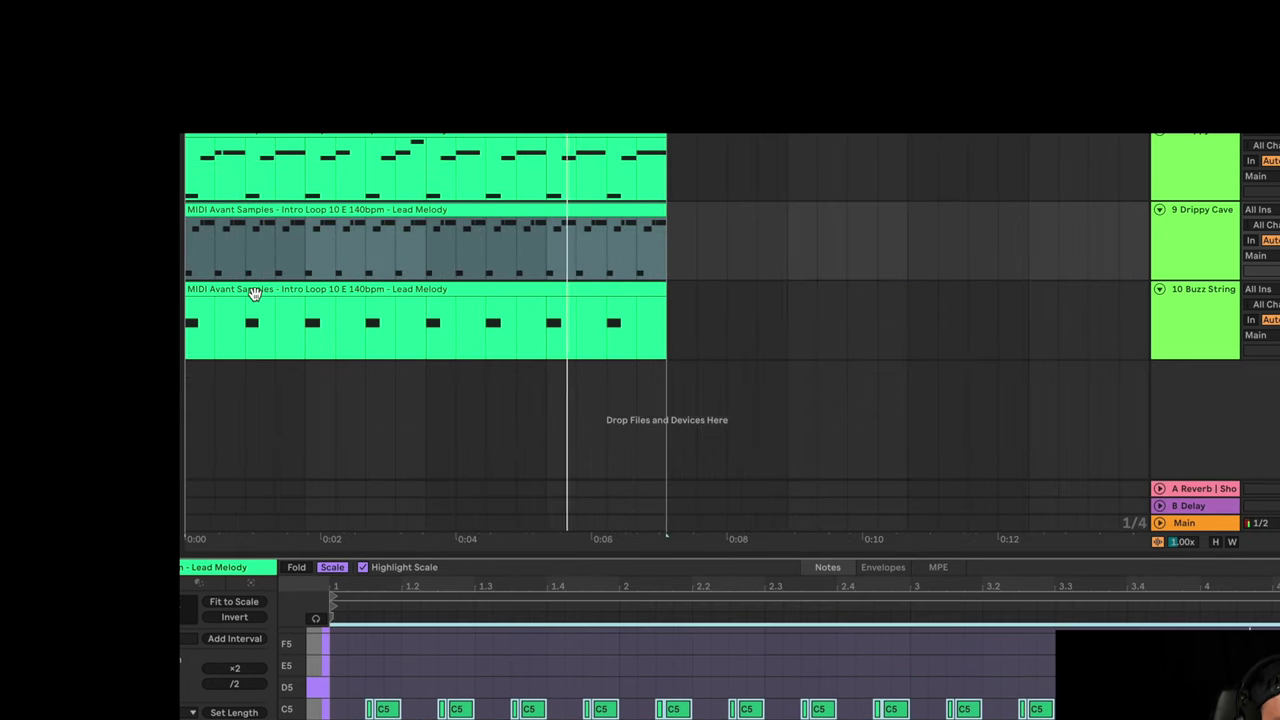
left_click(192, 258)
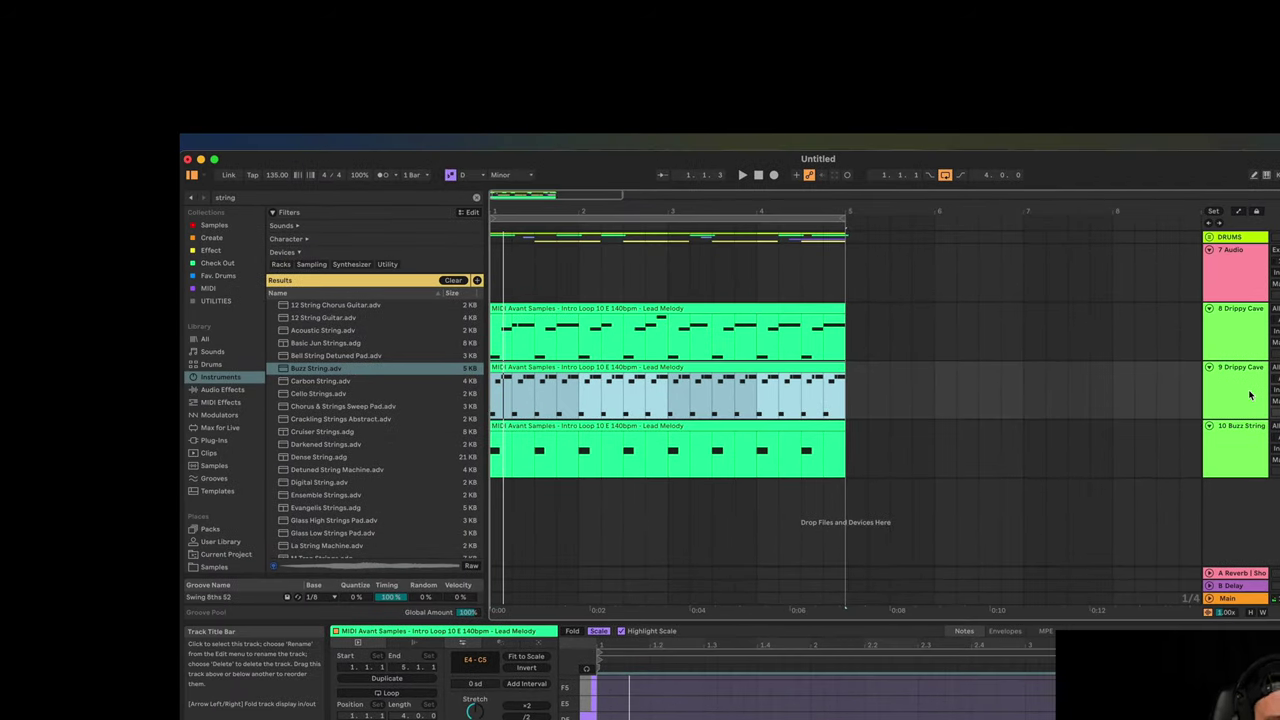
left_click(523, 358)
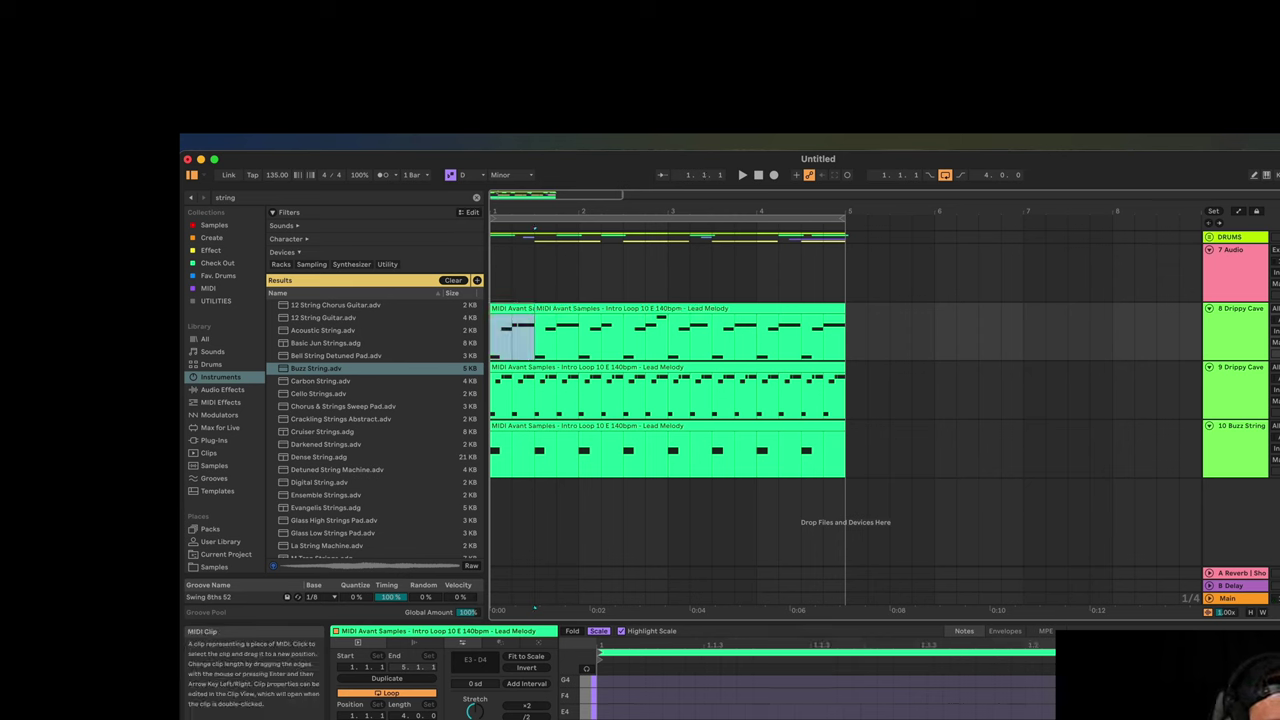
left_click(527, 716)
key("super+z")
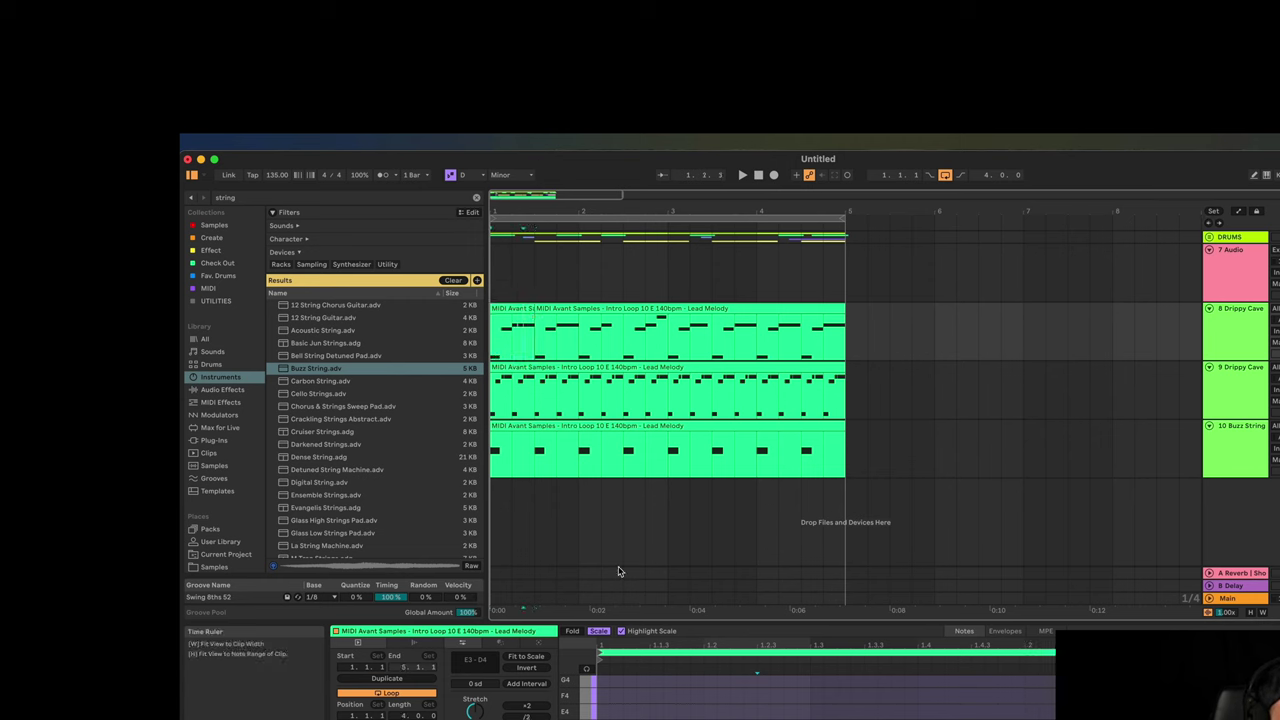
Select the octave-up clip on the second Drippy Cave track, play the loop and show the track's devices
left_click(557, 372)
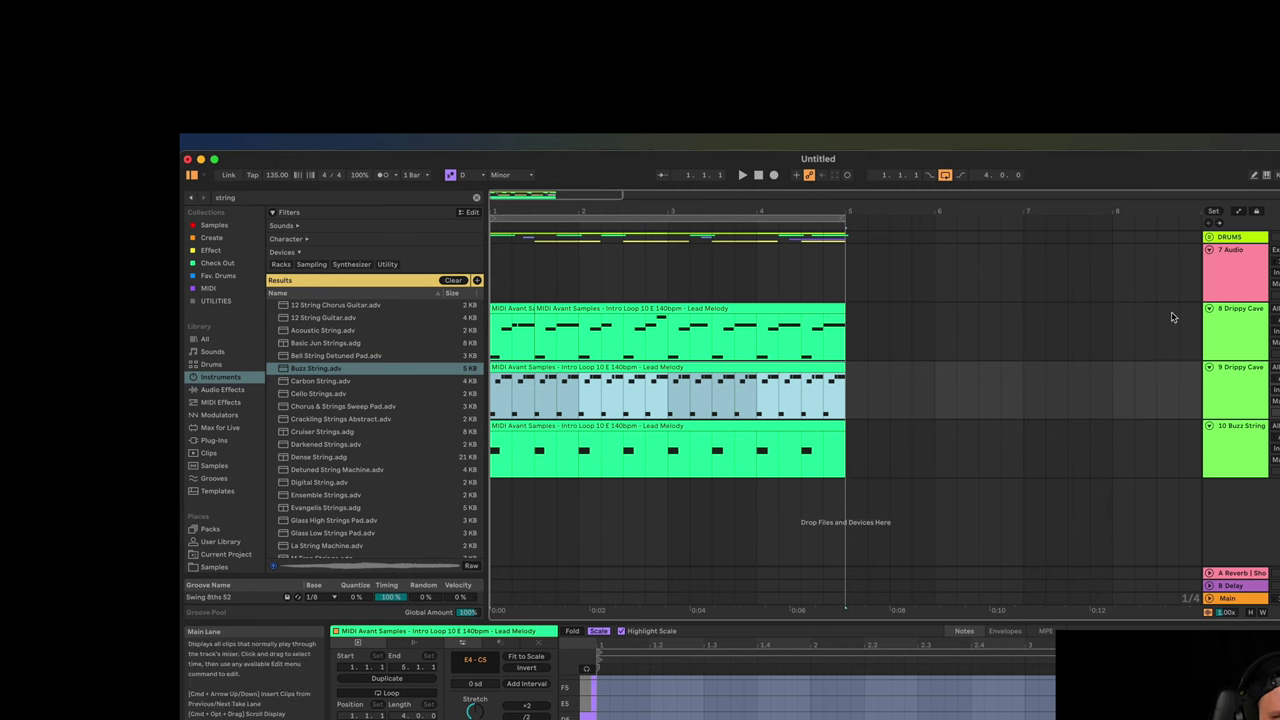
key("space")
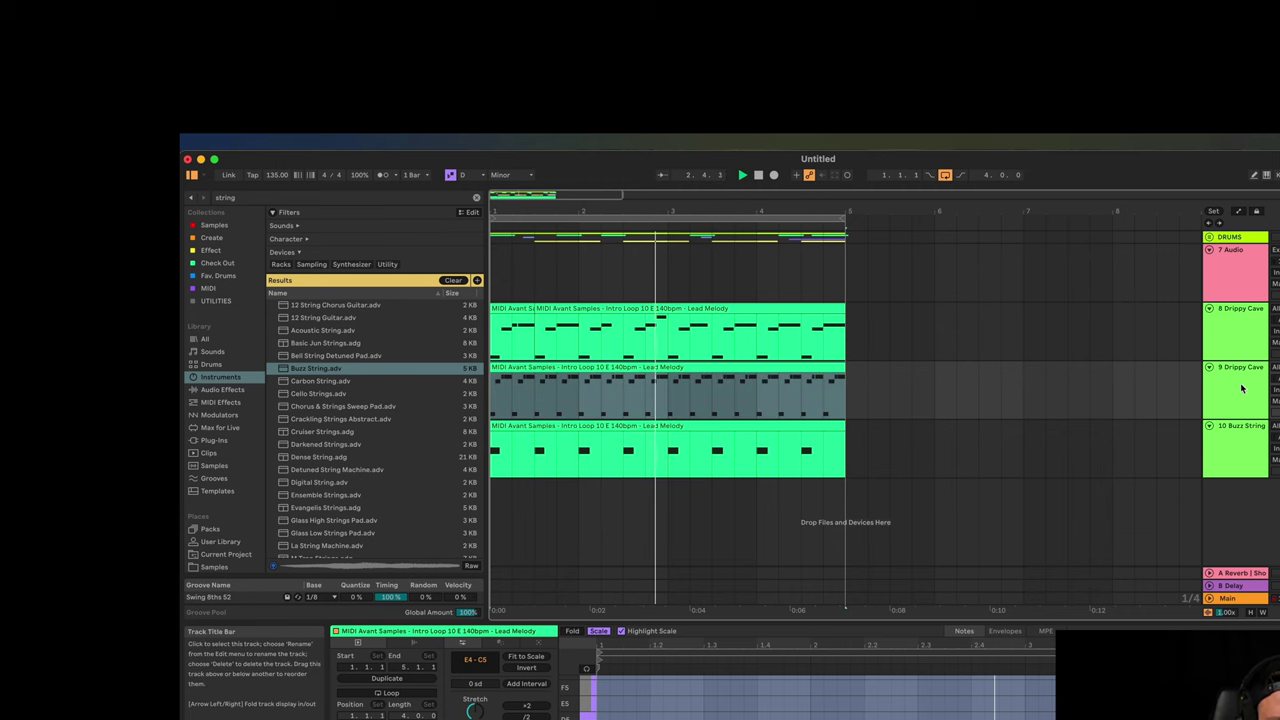
key("shift+Tab")
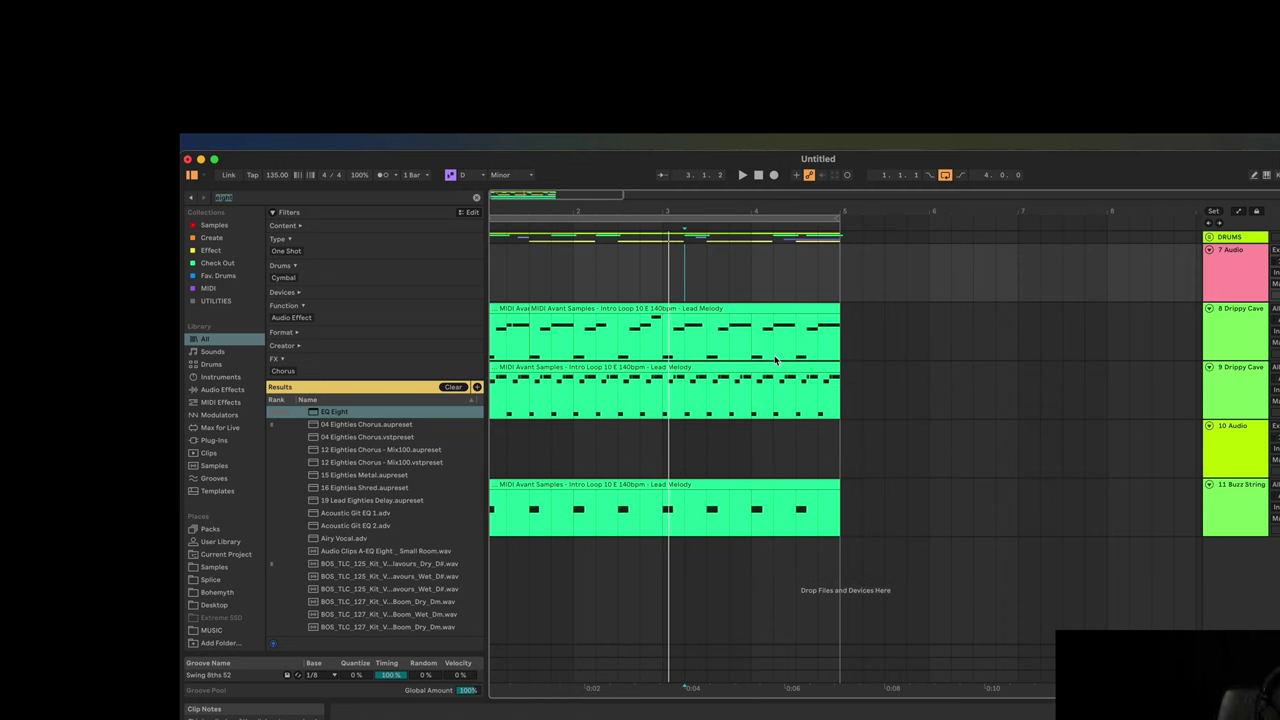
Search the browser for 808 and place an 808 sample at the start of the empty audio track above Buzz String
key("super+f")
type("808")
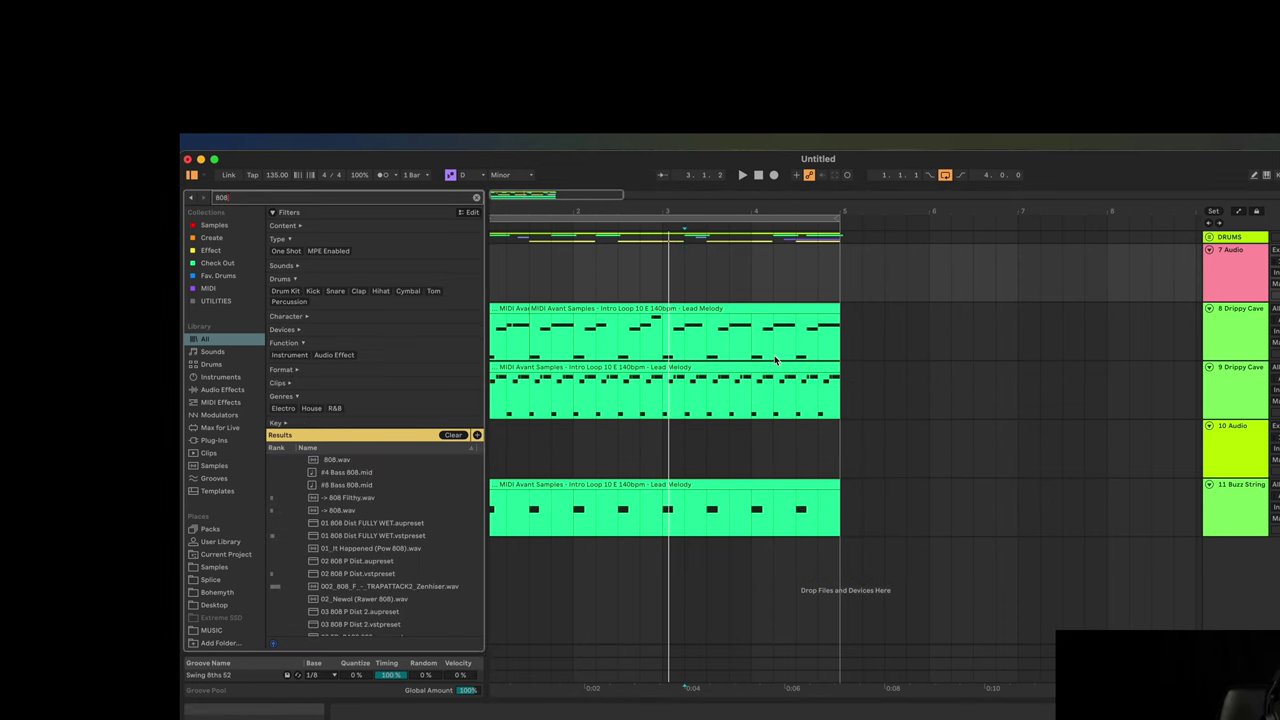
left_click(337, 561)
left_click_drag(337, 561, 550, 444)
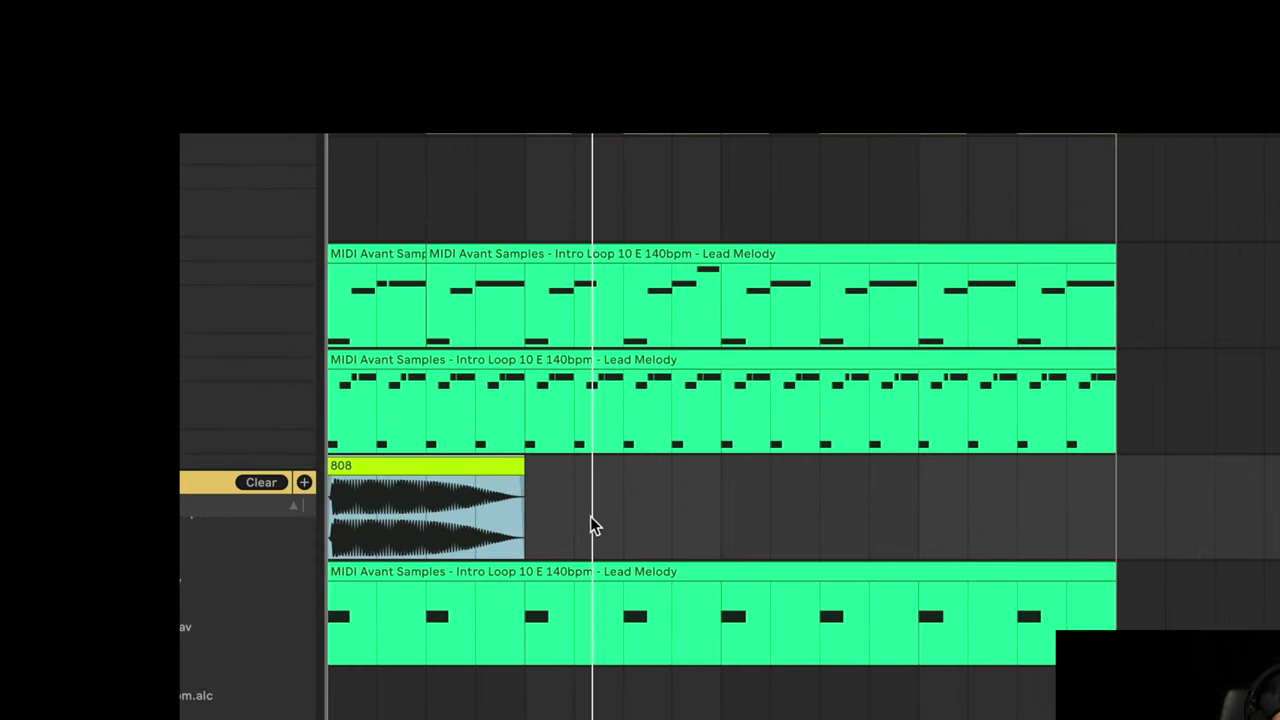
Duplicate the 808 clip so the copy starts at 2.2, trim the copy to end at bar 3 and play the loop
left_click(591, 520, "shift")
key("super+d")
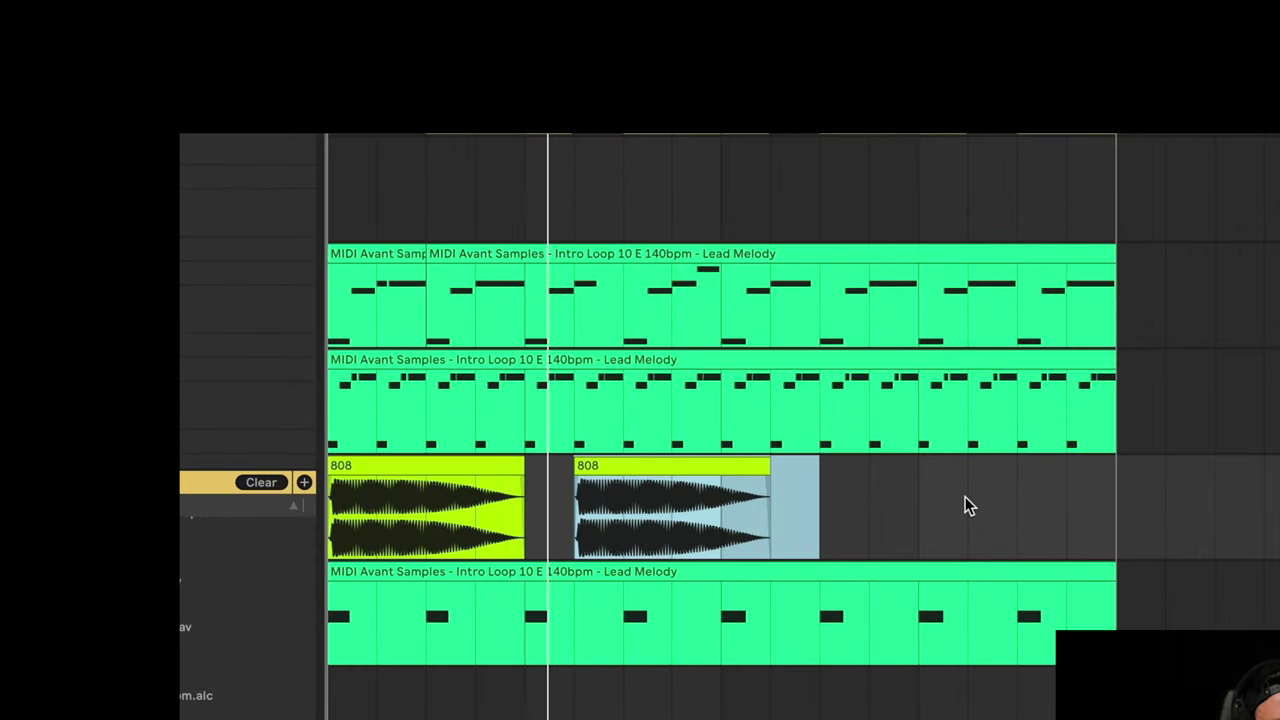
left_click_drag(769, 467, 723, 467)
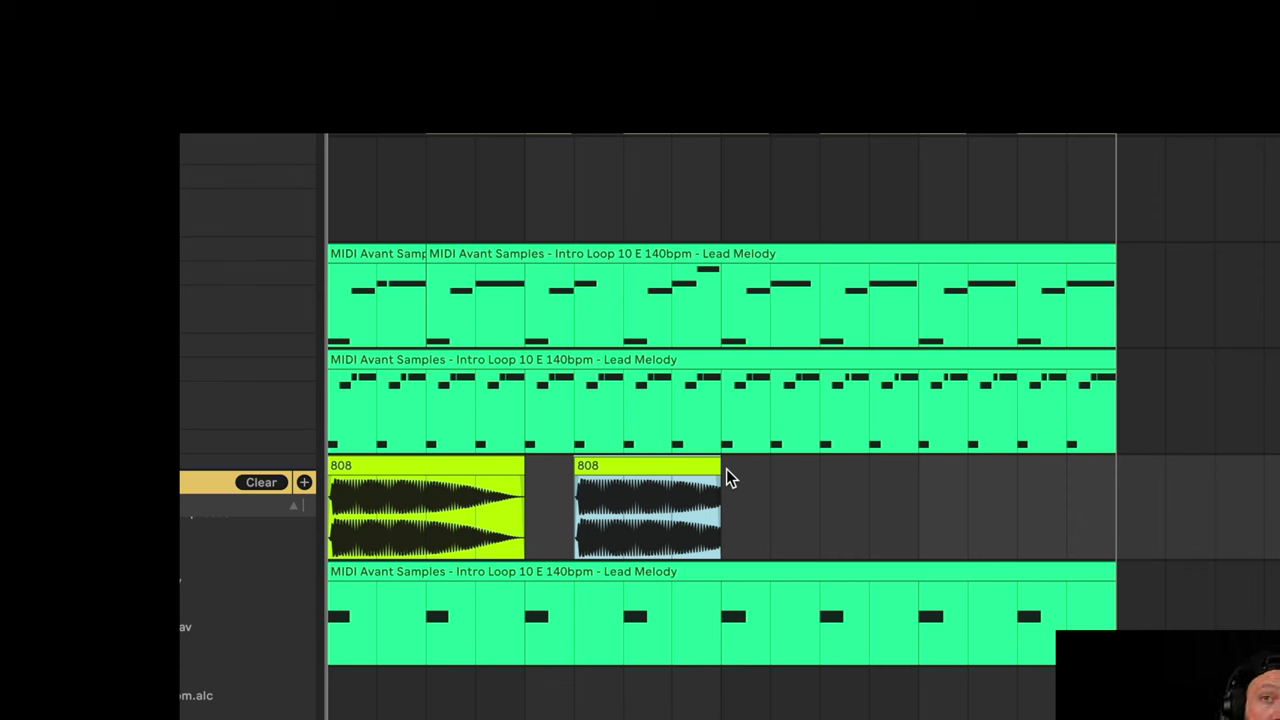
key("space")
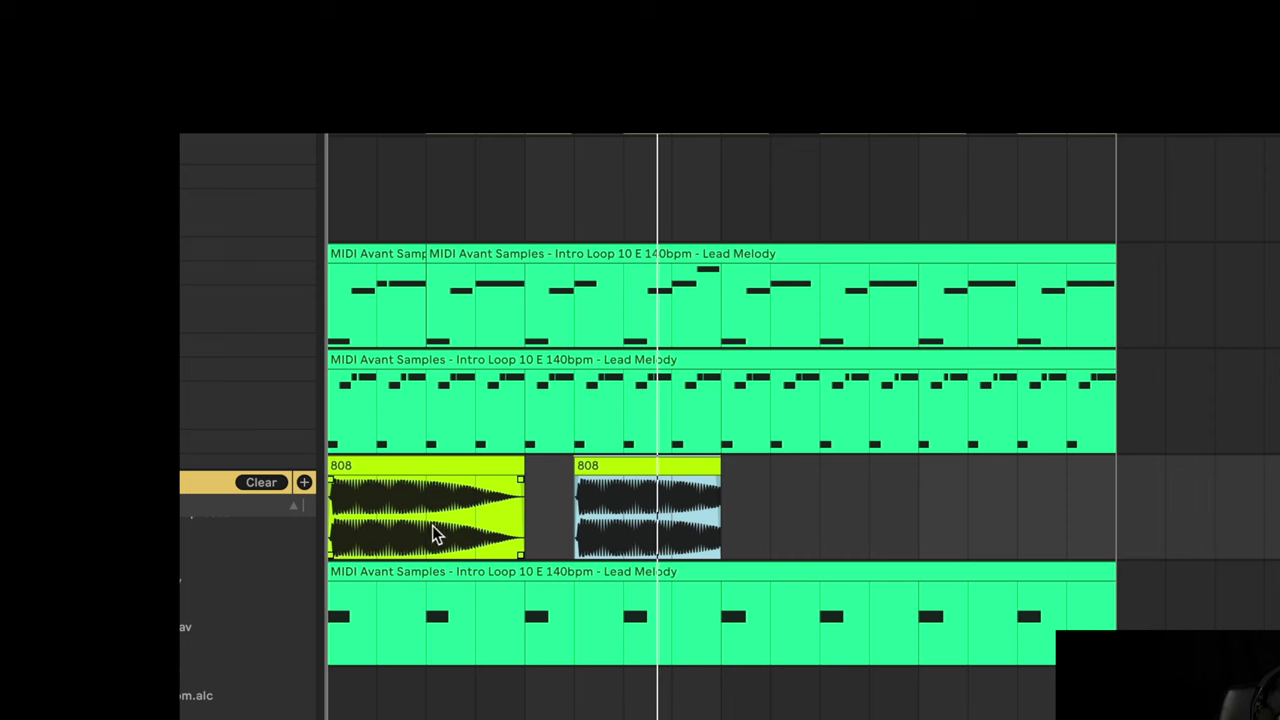
Duplicate the two-bar 808 pattern to fill bars 3 and 4 and return the start position to bar 1
left_click_drag(714, 503, 187, 491)
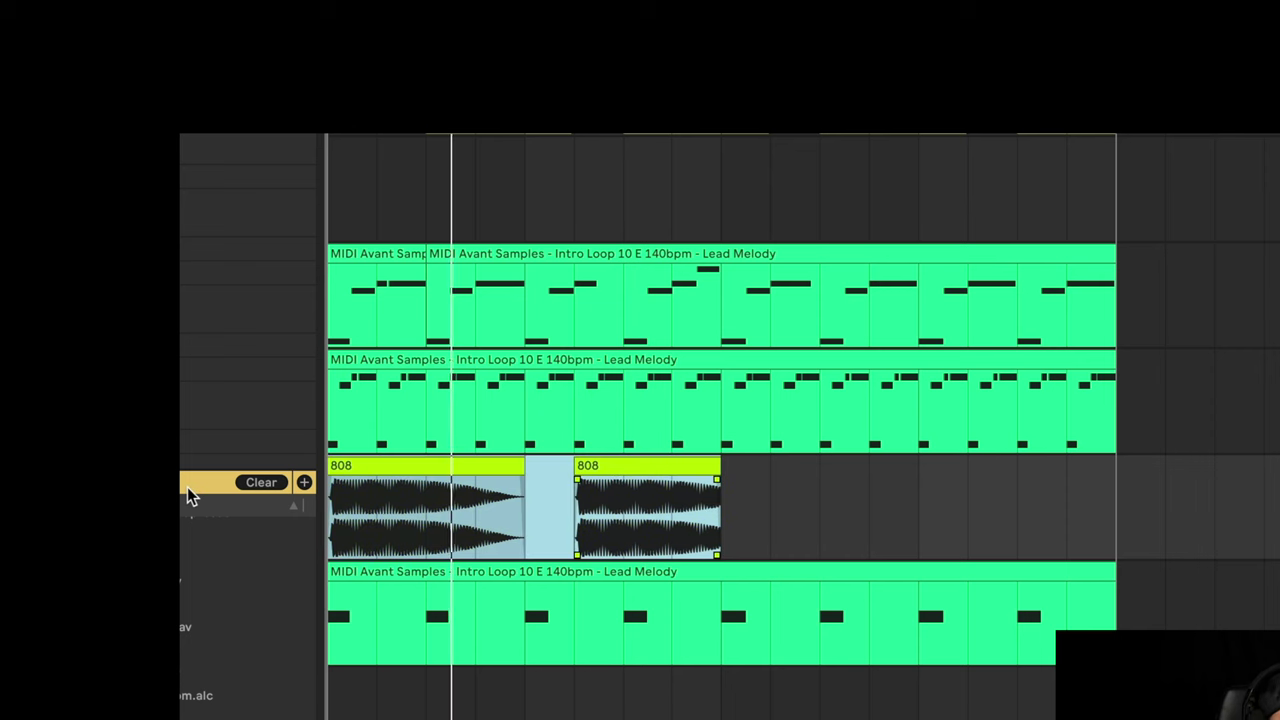
key("ctrl+d")
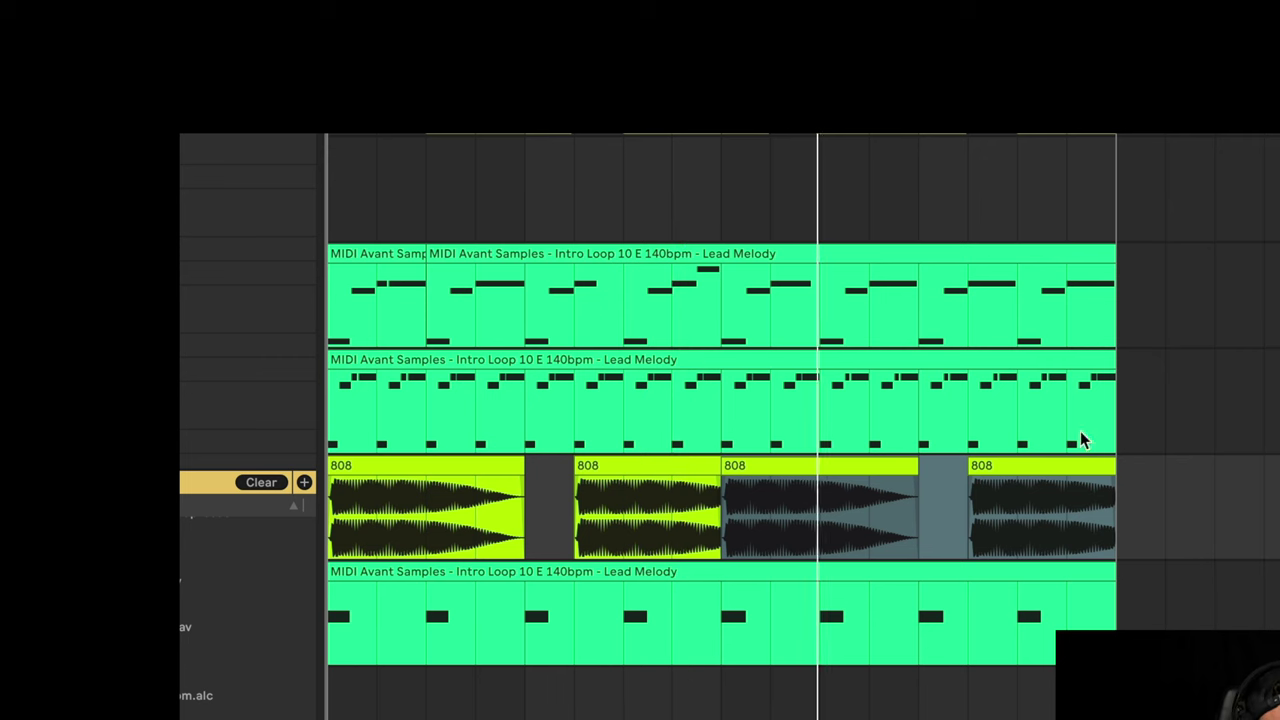
left_click(330, 528)
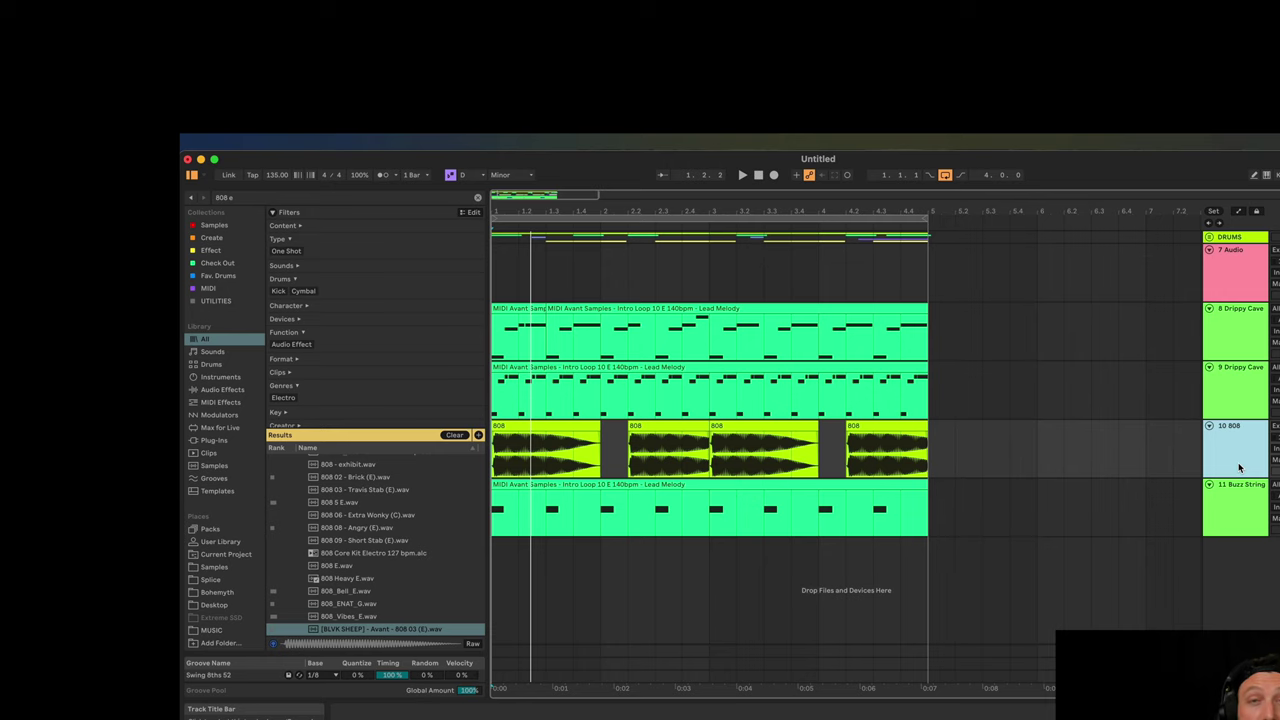
Search the browser for the compressor and add Ableton's Compressor to the 808 track
key("super+f")
type("compre")
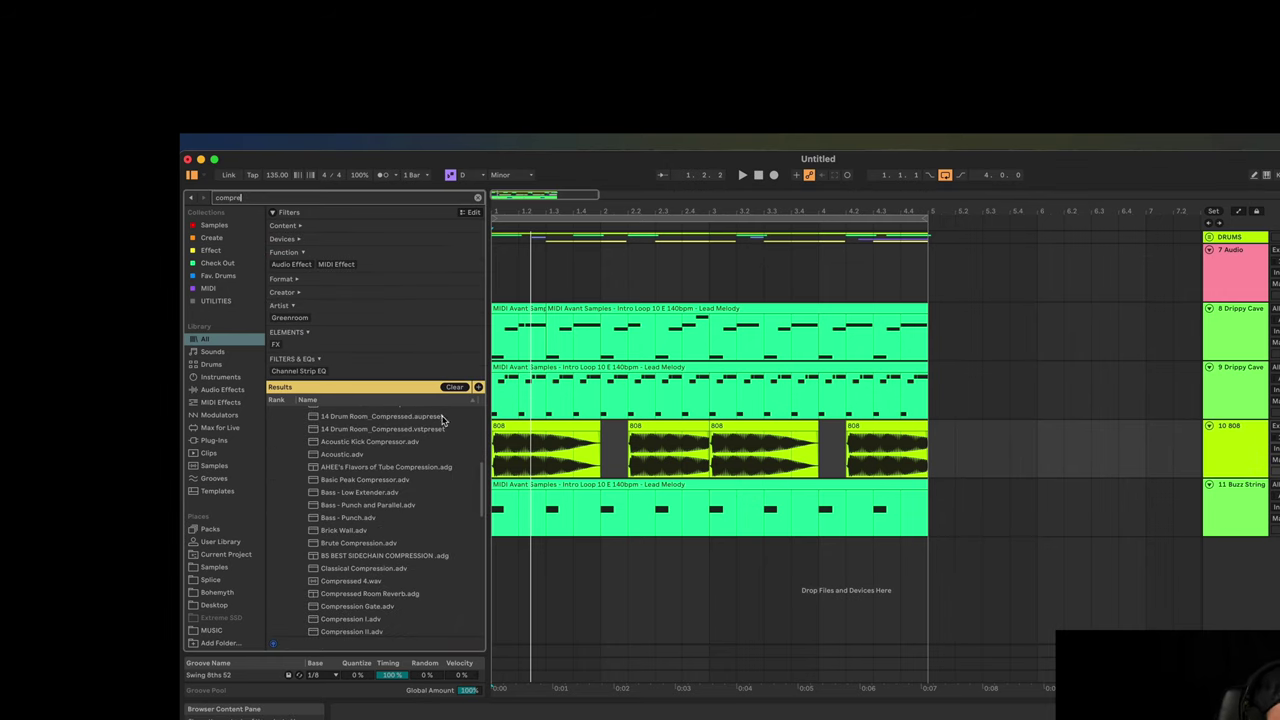
scroll(443, 421, "down", 5)
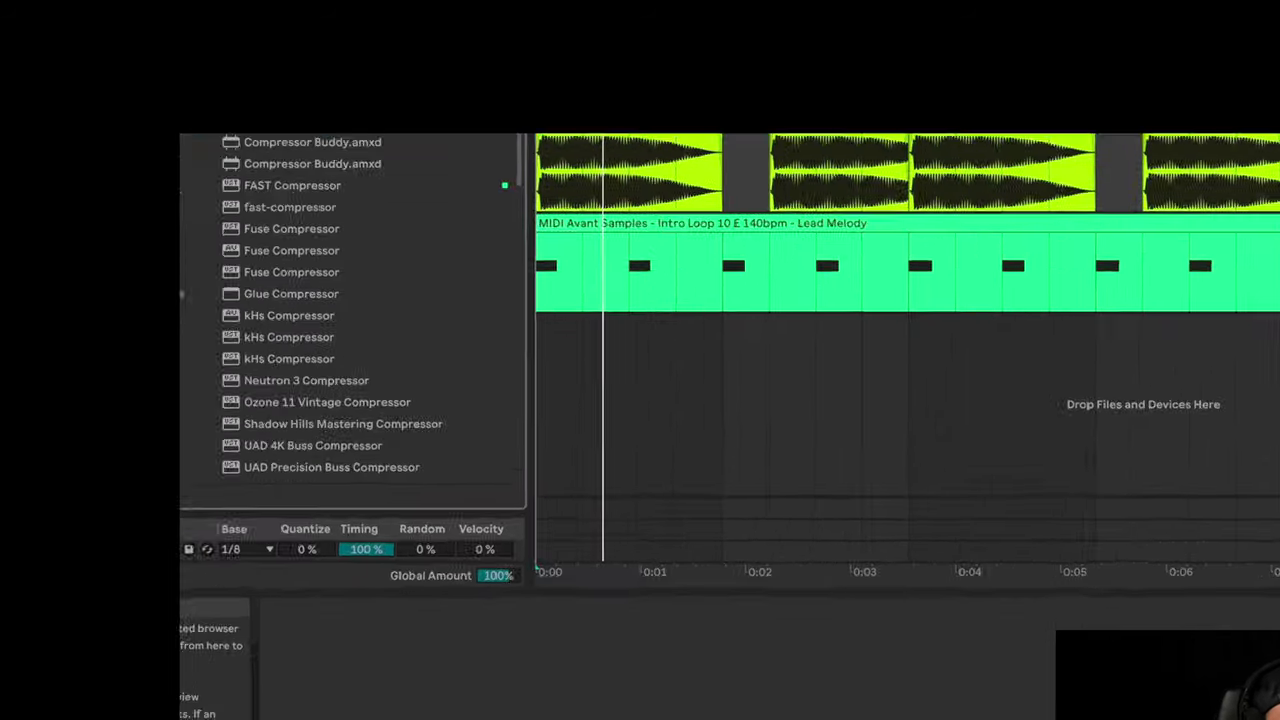
left_click_drag(360, 470, 499, 572)
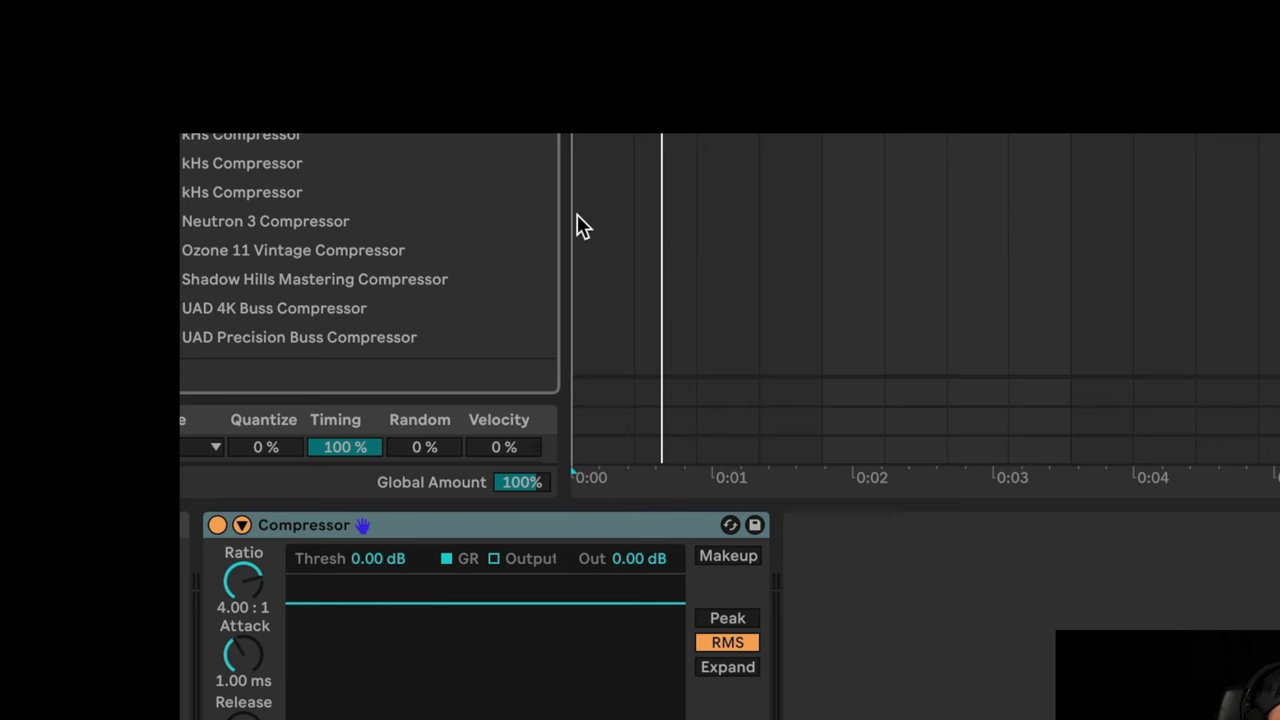
Expand the Compressor's sidechain section, enable Sidechain and set its audio source to 3-KICK
left_click(241, 525)
left_click(255, 553)
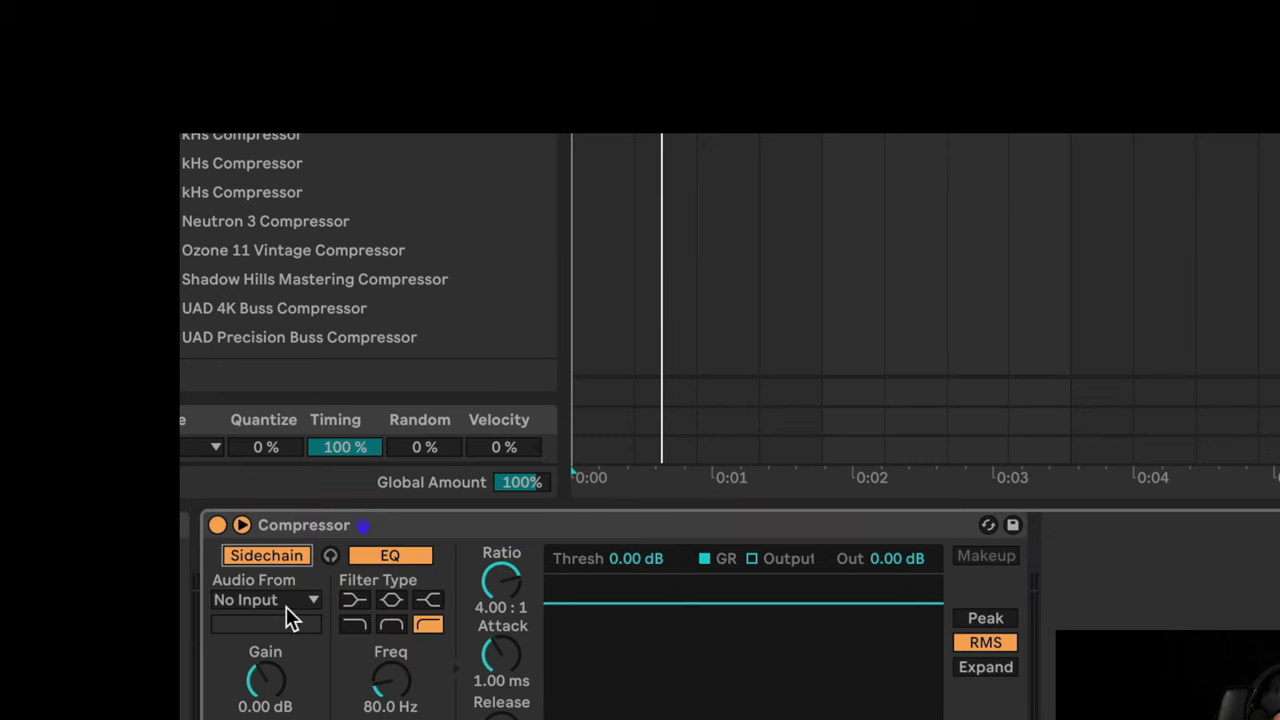
left_click(292, 599)
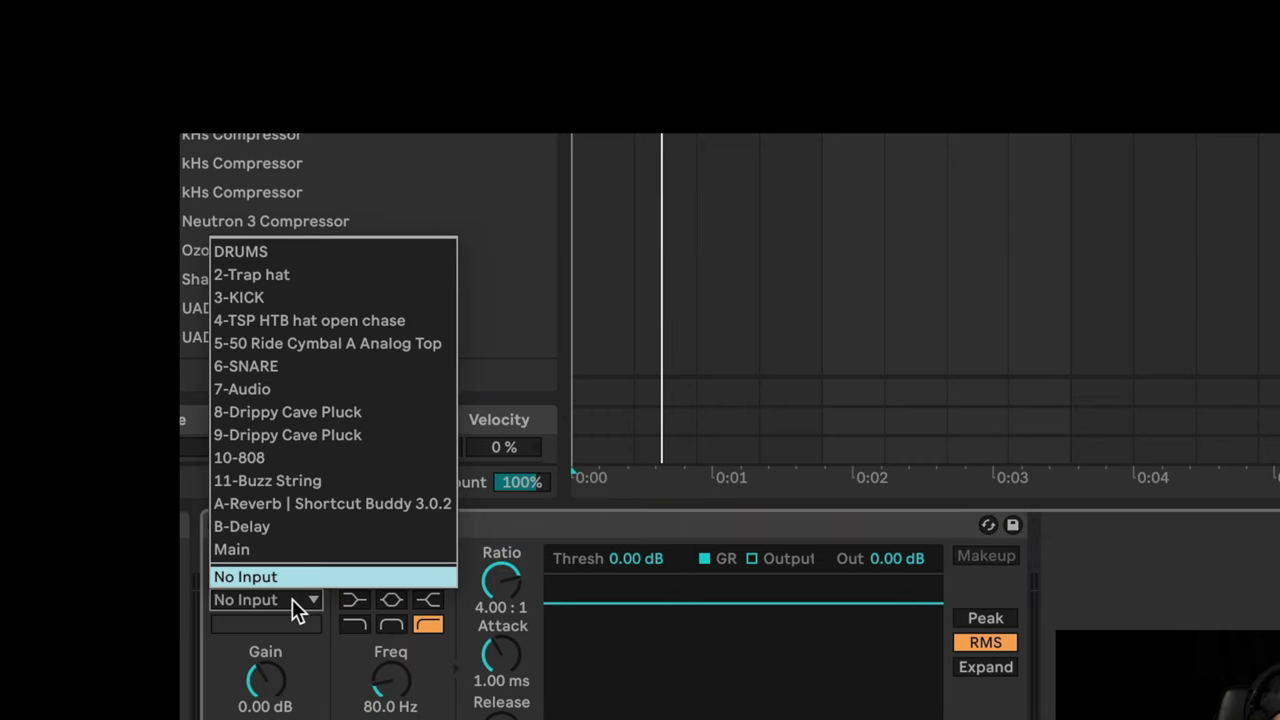
left_click(307, 298)
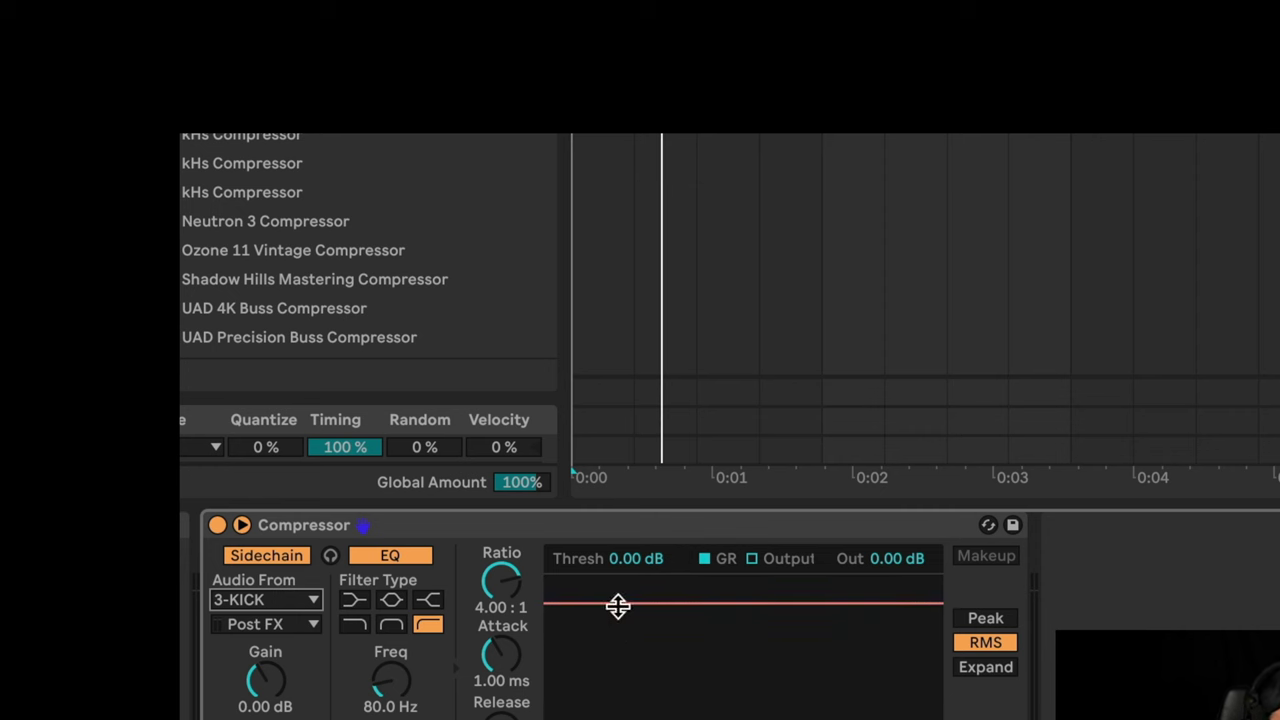
While the loop plays, set the Compressor's threshold to -18.1 dB and its attack to 0.05 ms
key("space")
left_click_drag(618, 605, 618, 688)
left_click_drag(514, 663, 514, 708)
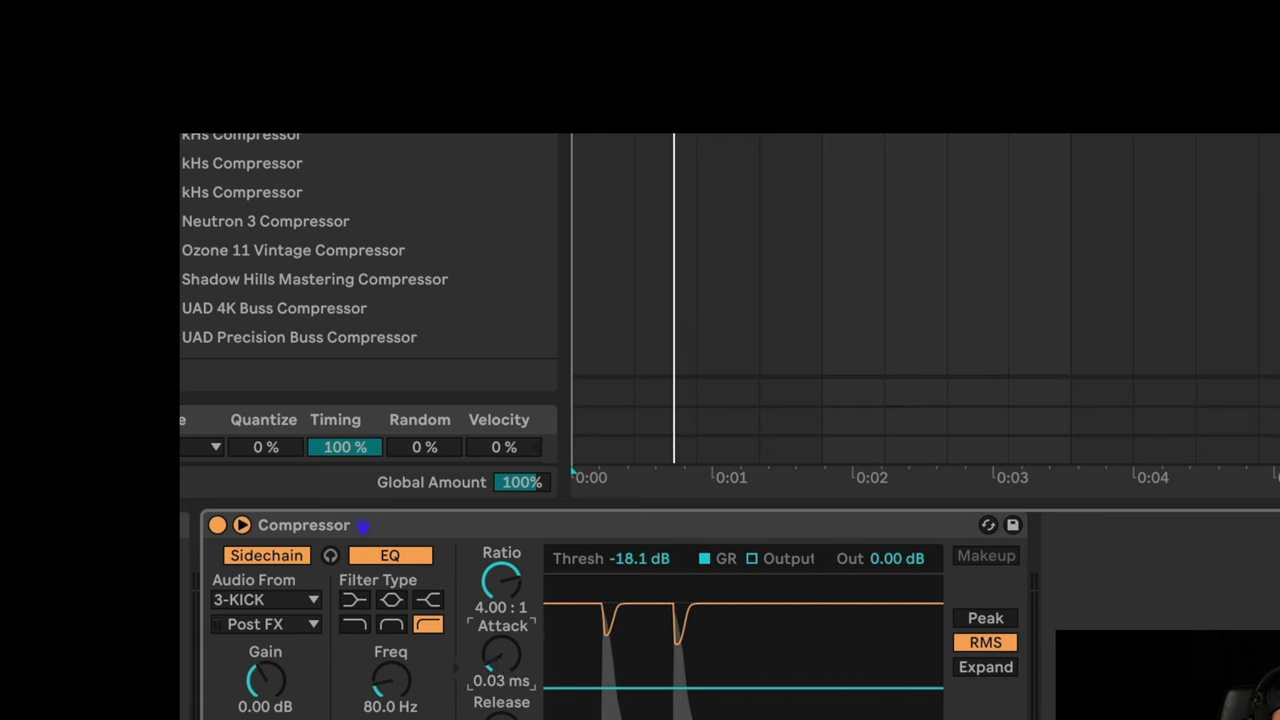
left_click_drag(507, 655, 507, 643)
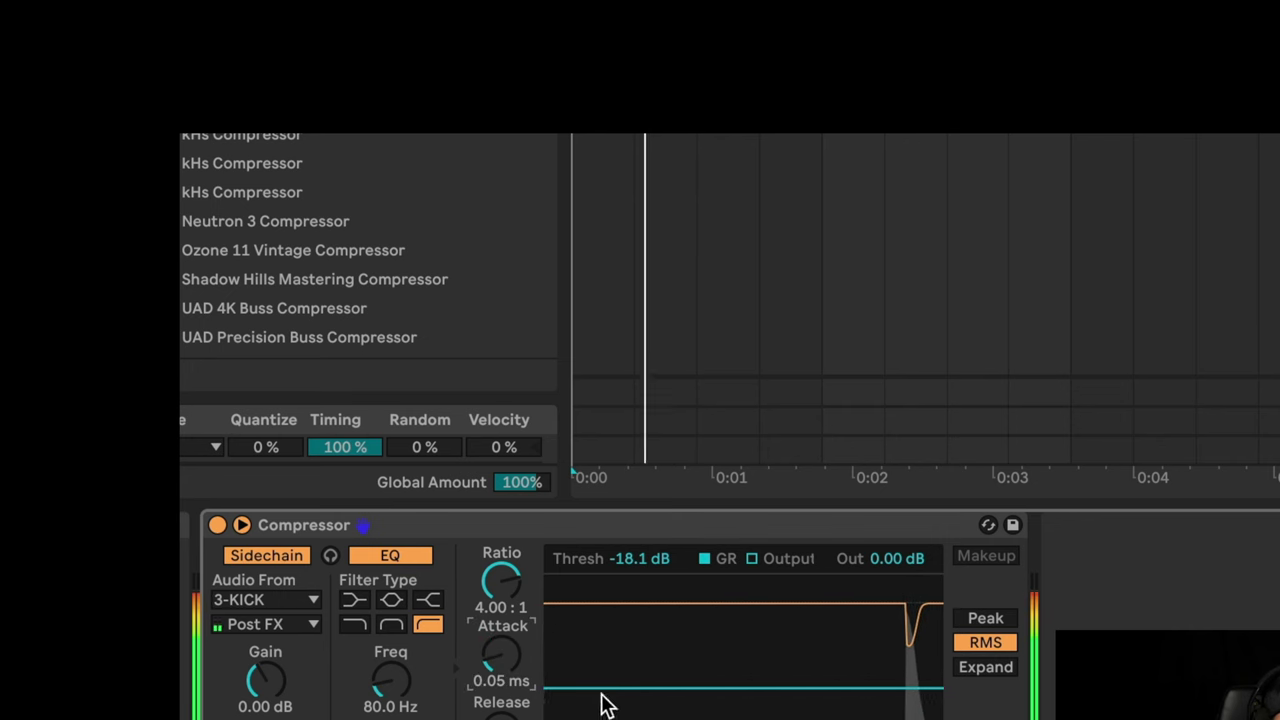
Lower the 808 Compressor's threshold to -22.9 dB while the loop plays
left_click_drag(603, 697, 603, 701)
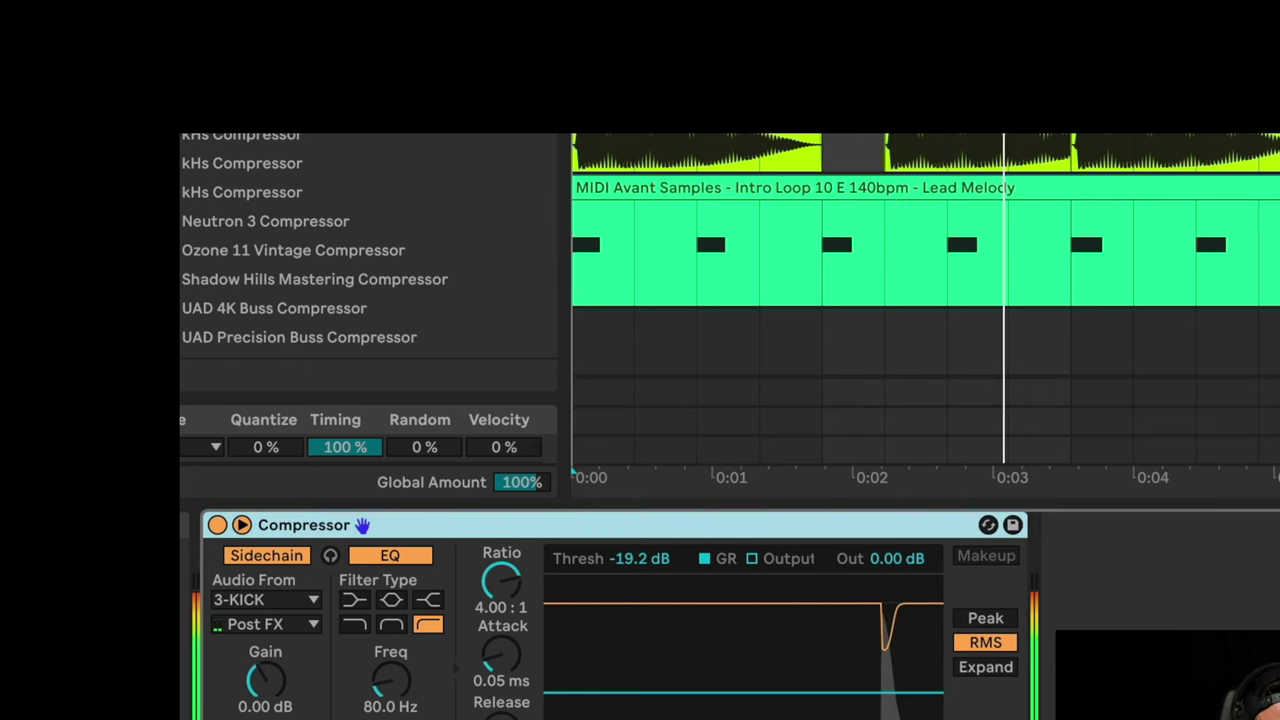
left_click_drag(683, 693, 683, 703)
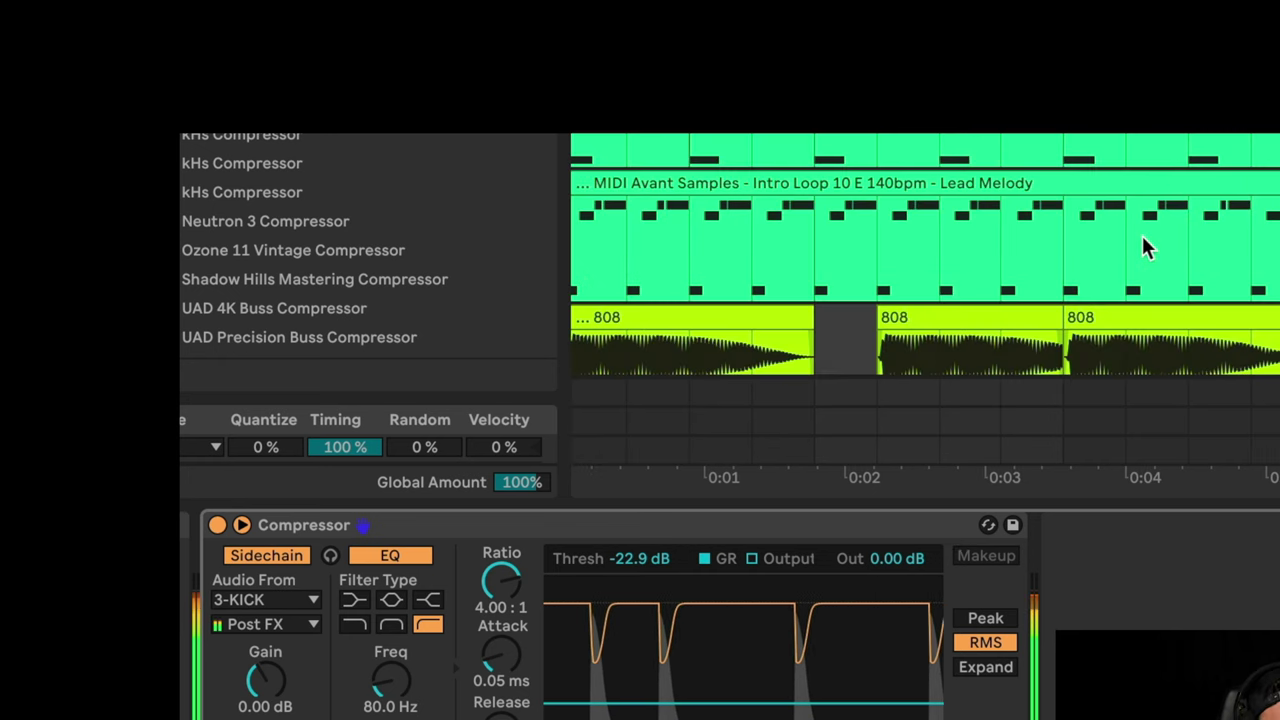
left_click(1218, 311)
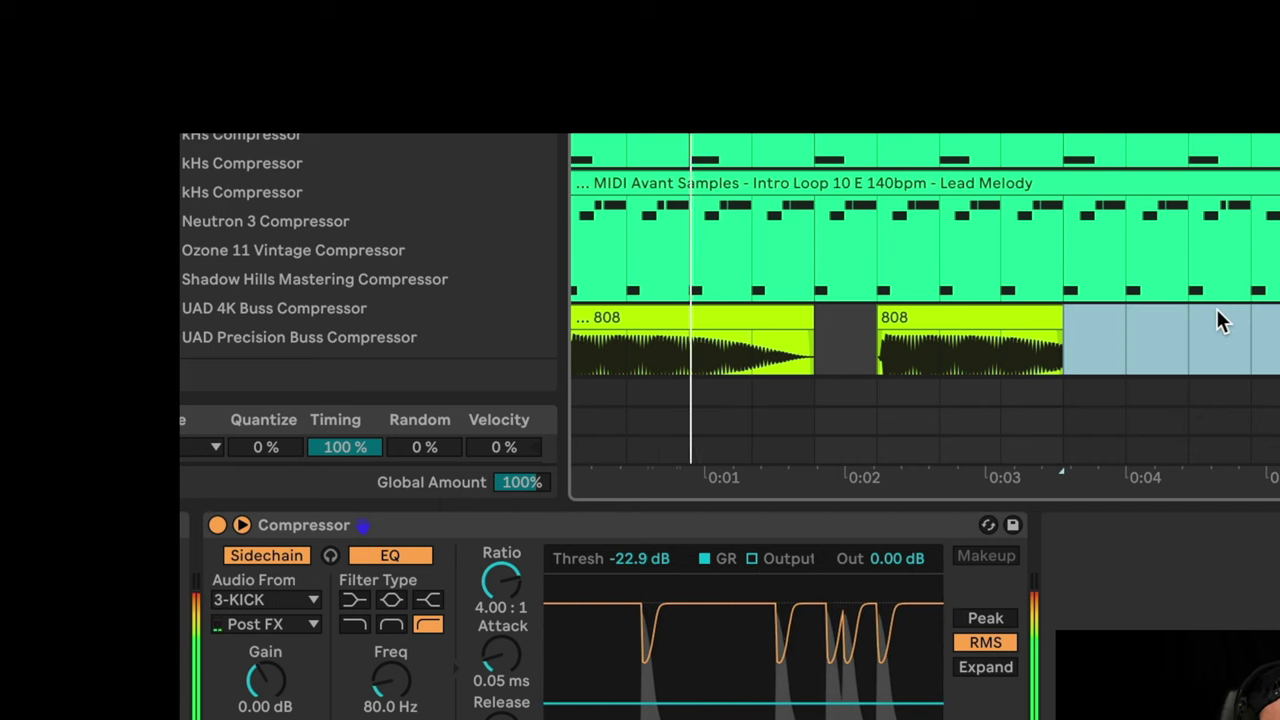
key("Delete")
key("ctrl+z")
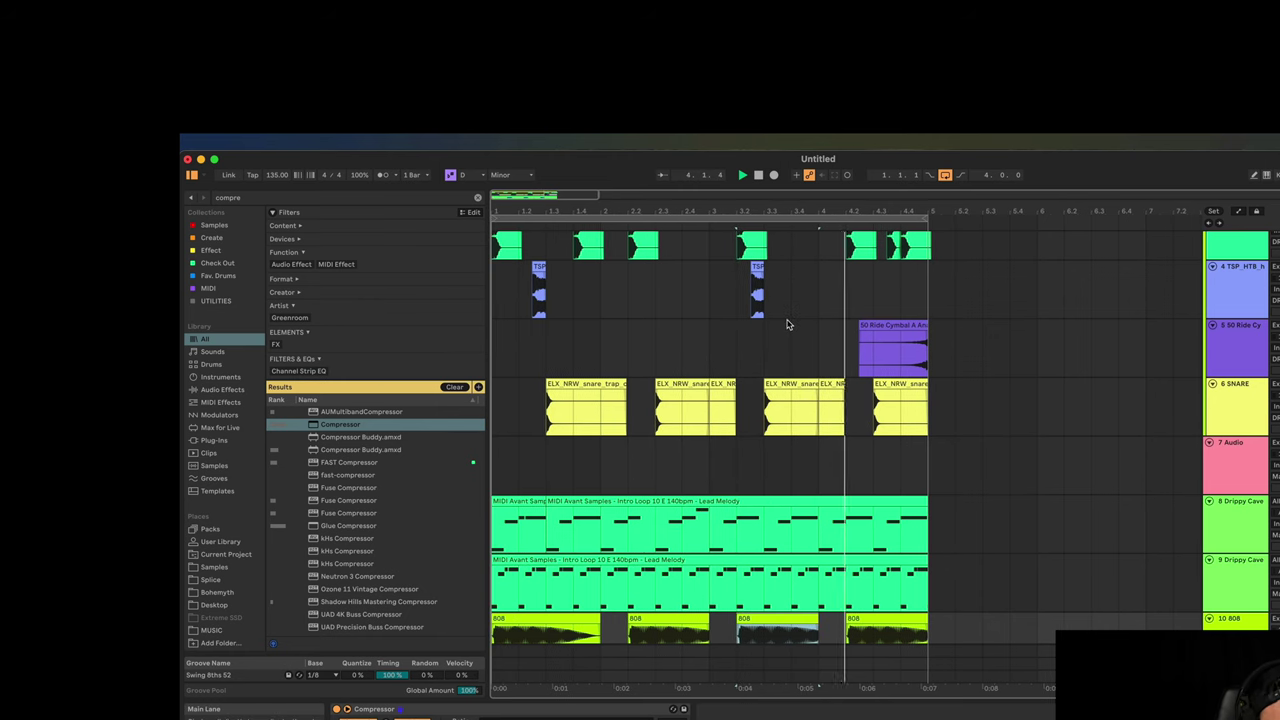
Insert an audio track above the 808 track, search the browser for "chant" and place Chant_Friedhofstrasse.wav on it at beat 1.2
scroll(810, 364, "down", 3)
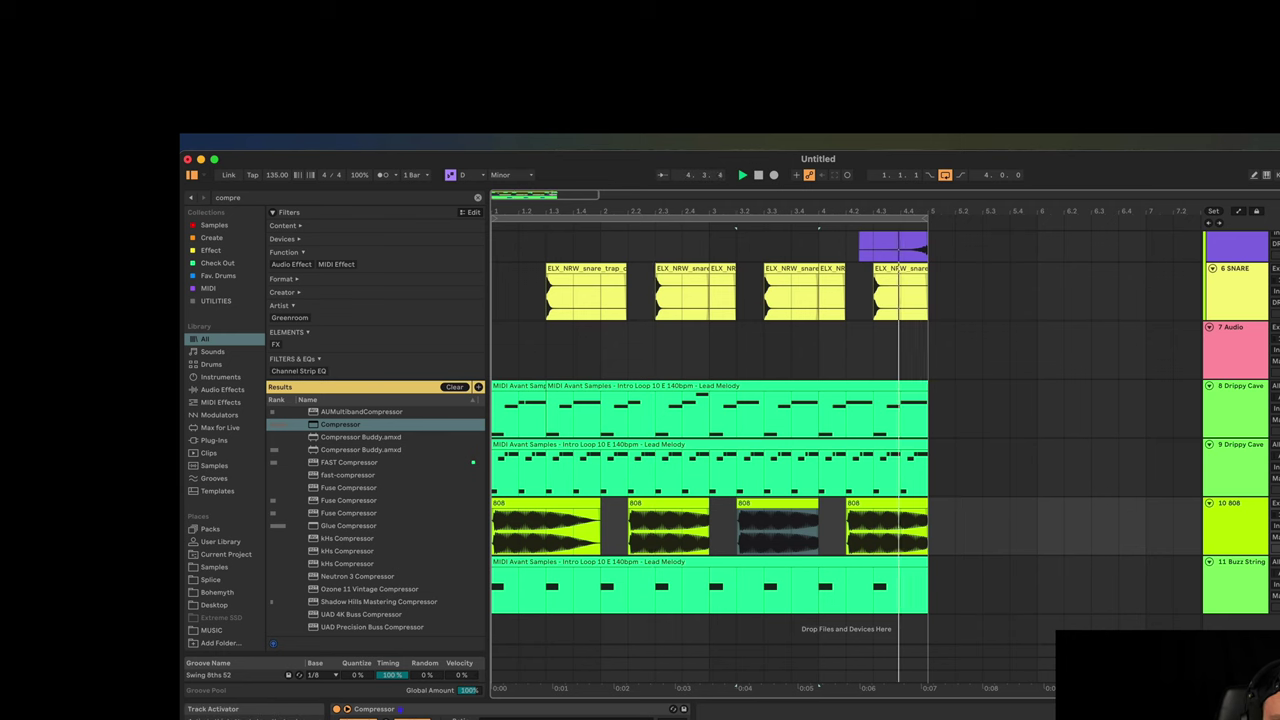
left_click(1236, 473)
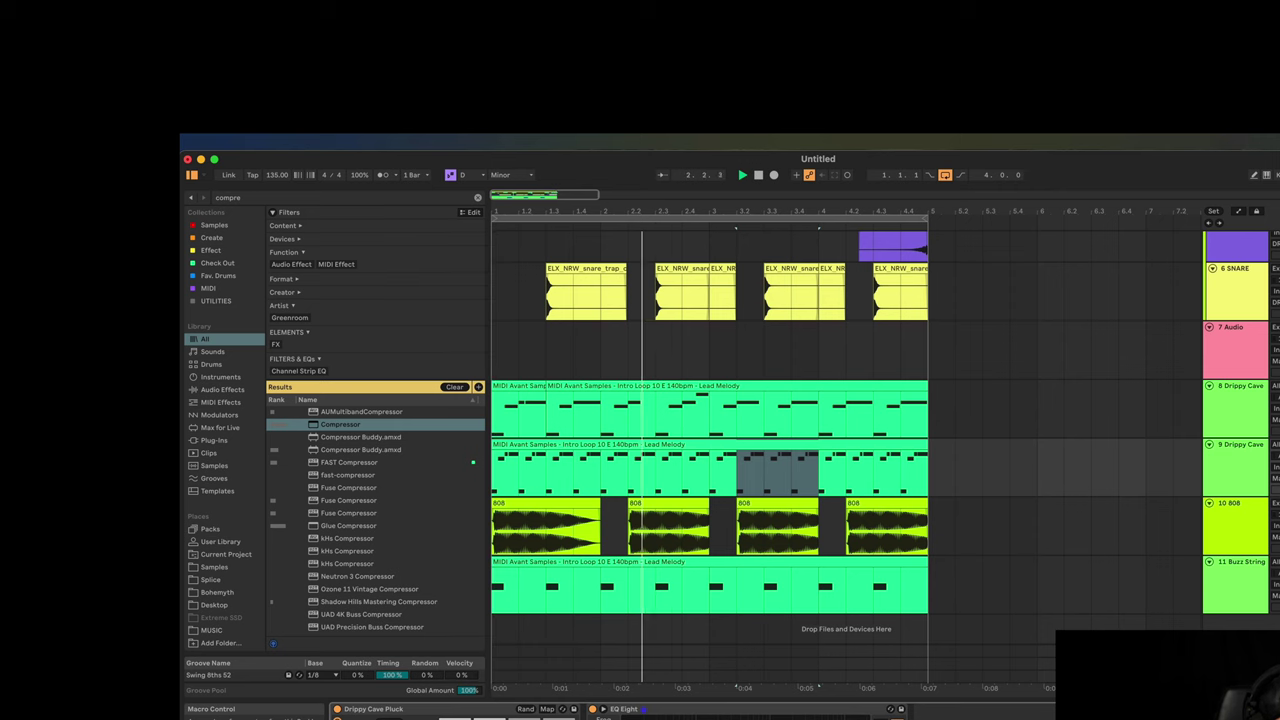
key("super+t")
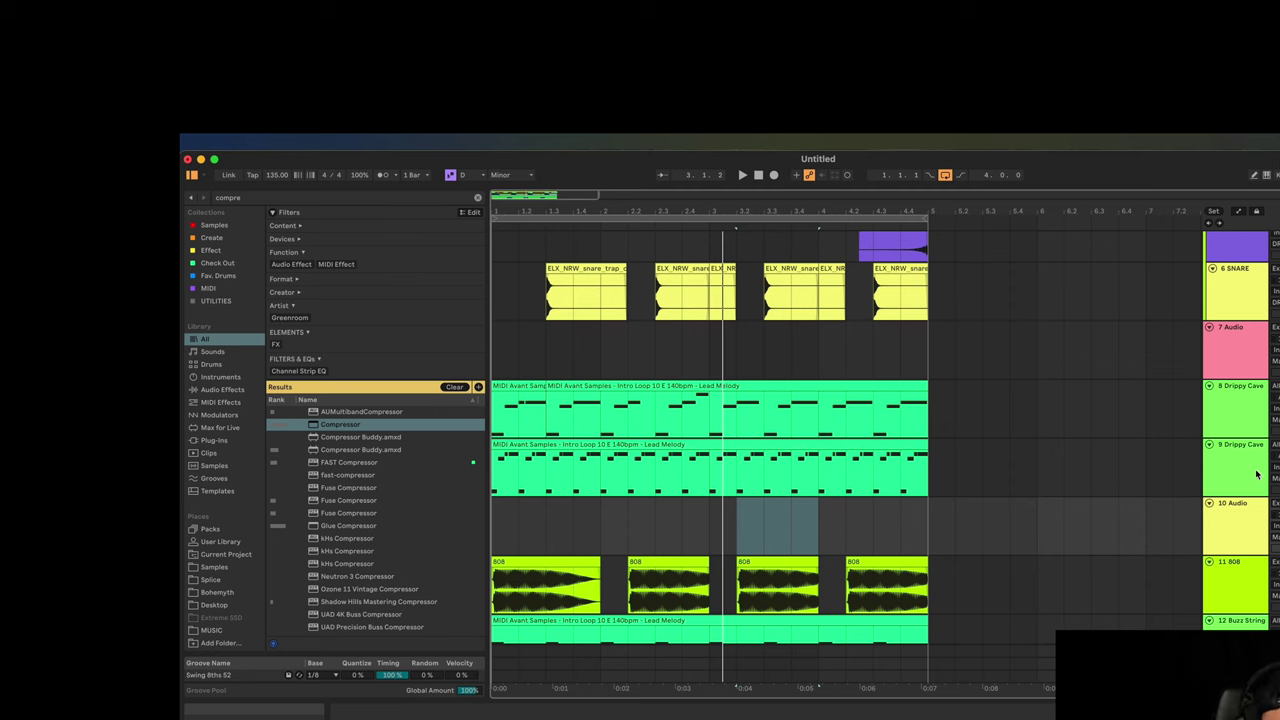
key("super+f")
type("chant")
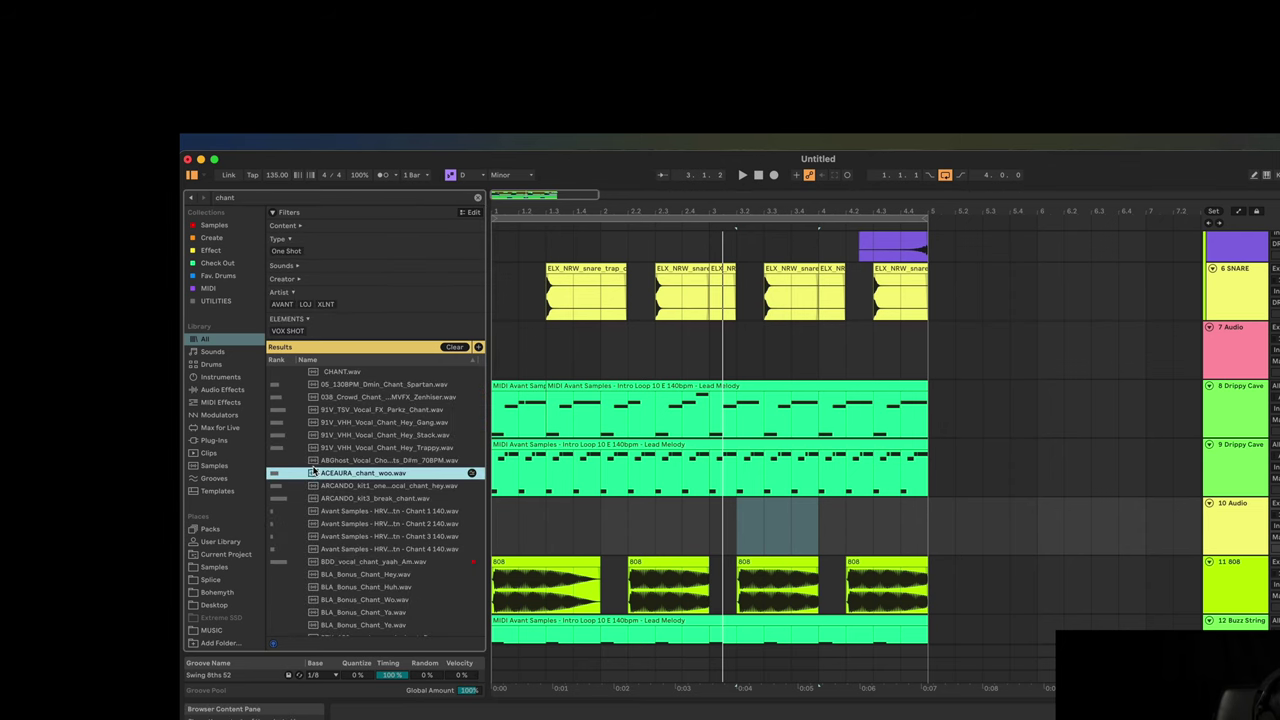
scroll(380, 500, "down", 10)
left_click_drag(365, 546, 605, 528)
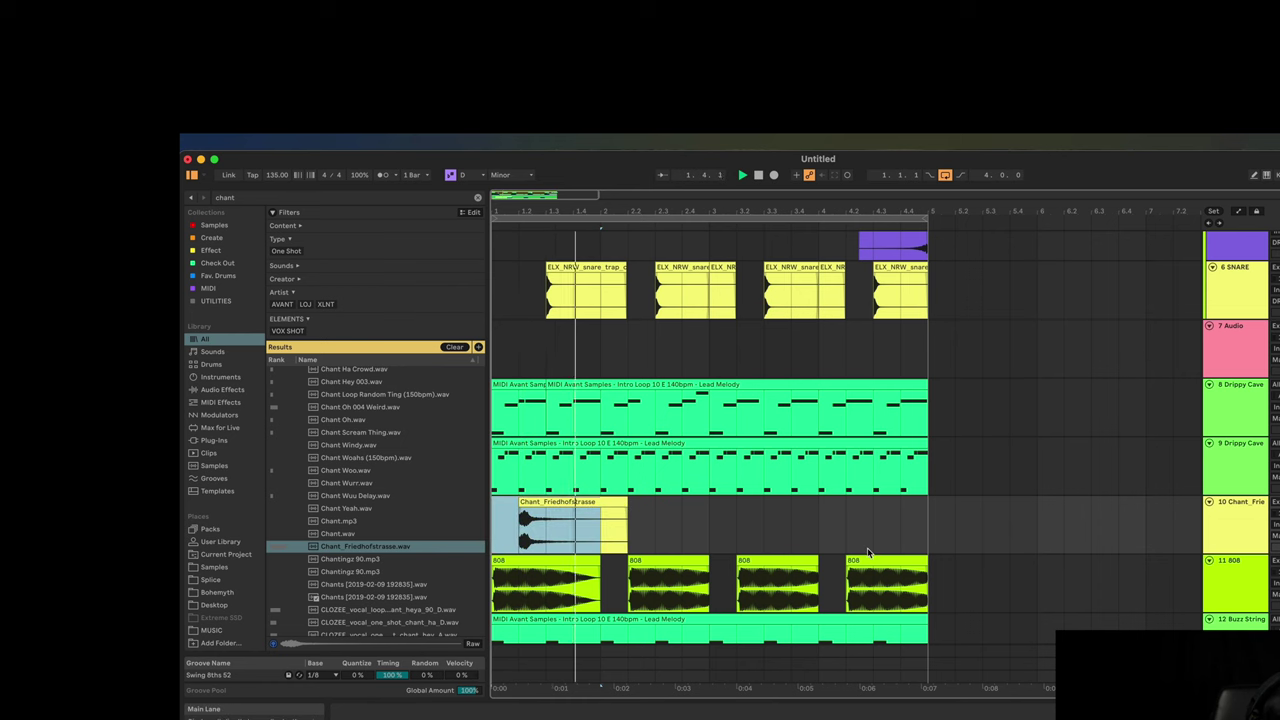
Duplicate the first bar of the chant track three times to fill bars 2 to 4
key("super+d")
key("super+d")
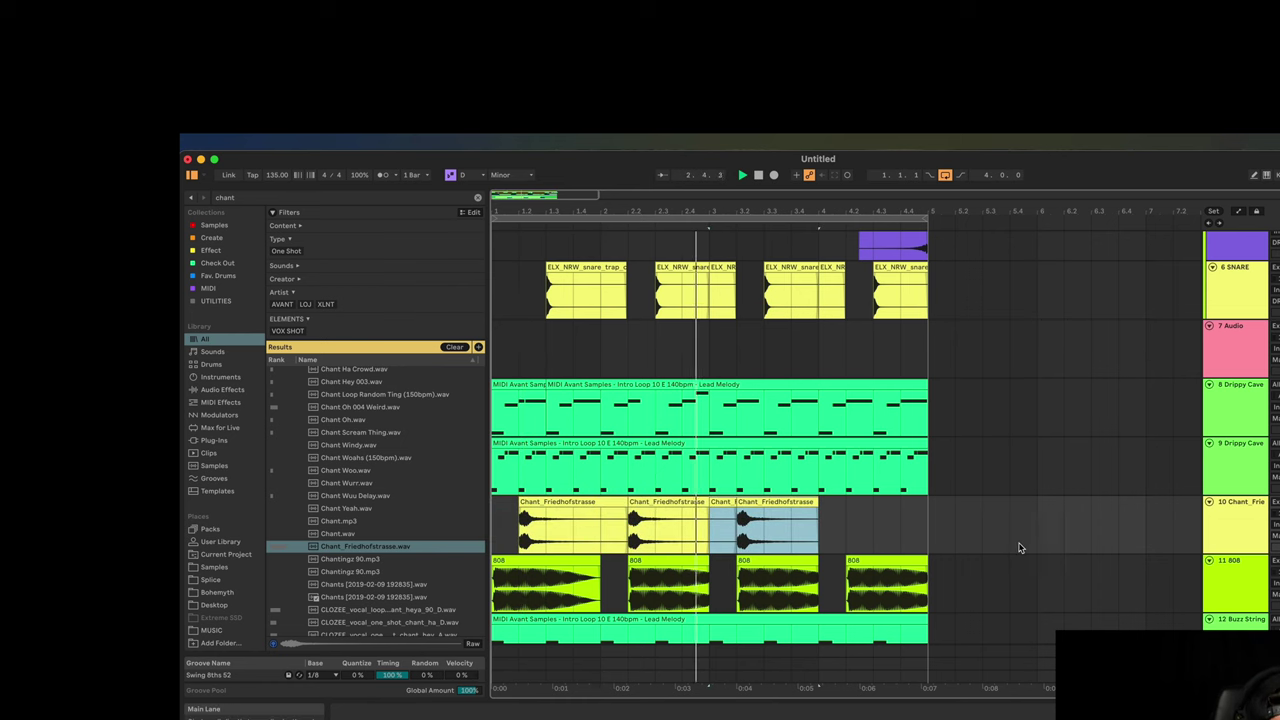
key("super+d")
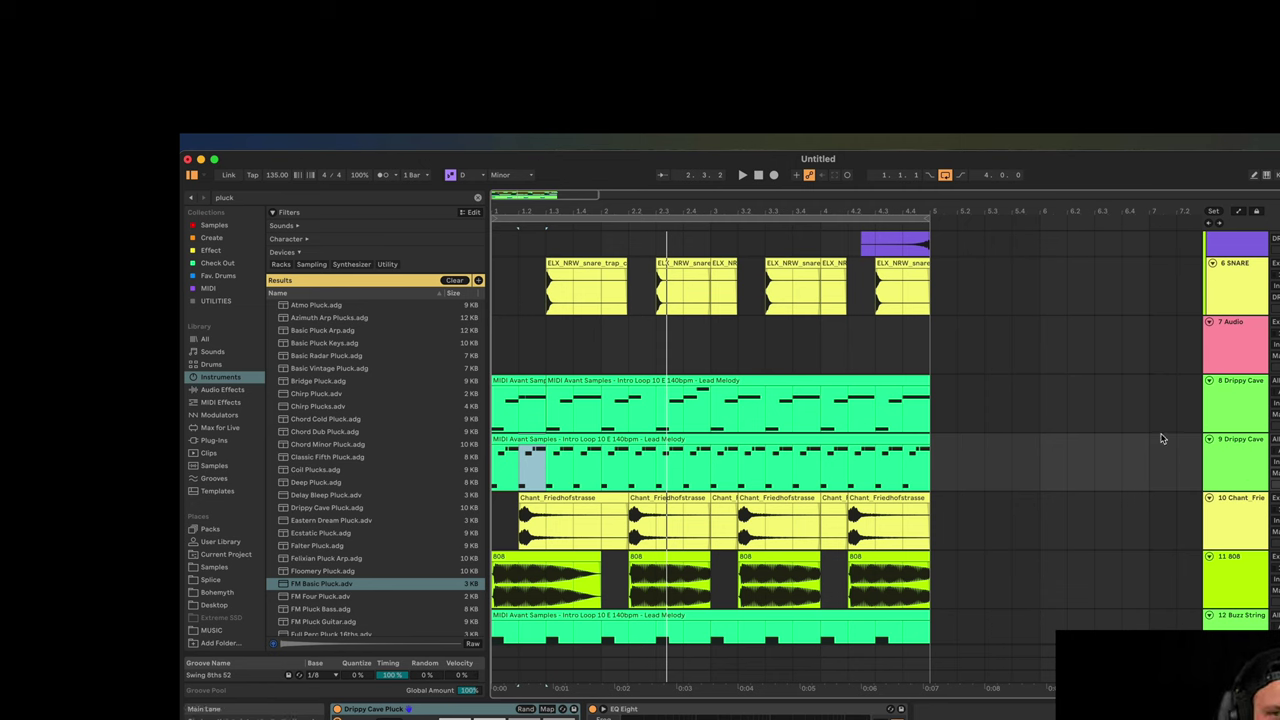
Delete the empty audio track 7 below the SNARE track
left_click(1240, 321)
key("Delete")
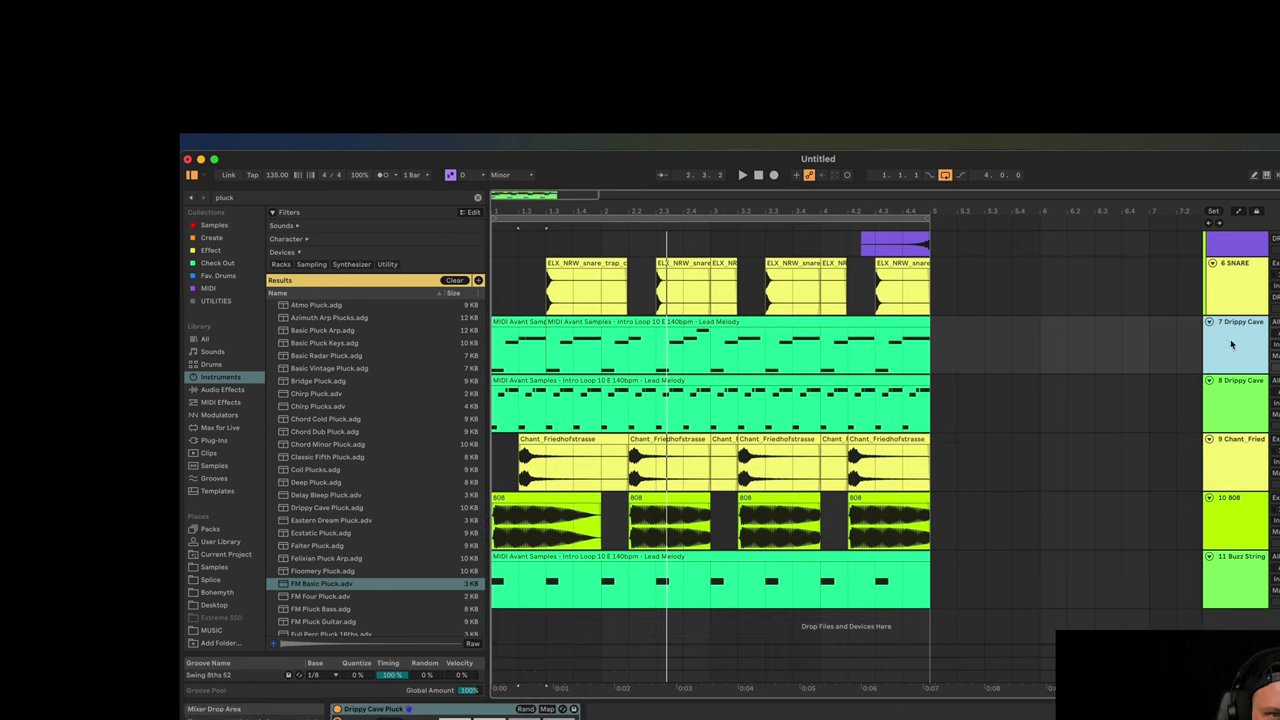
left_click(1093, 458)
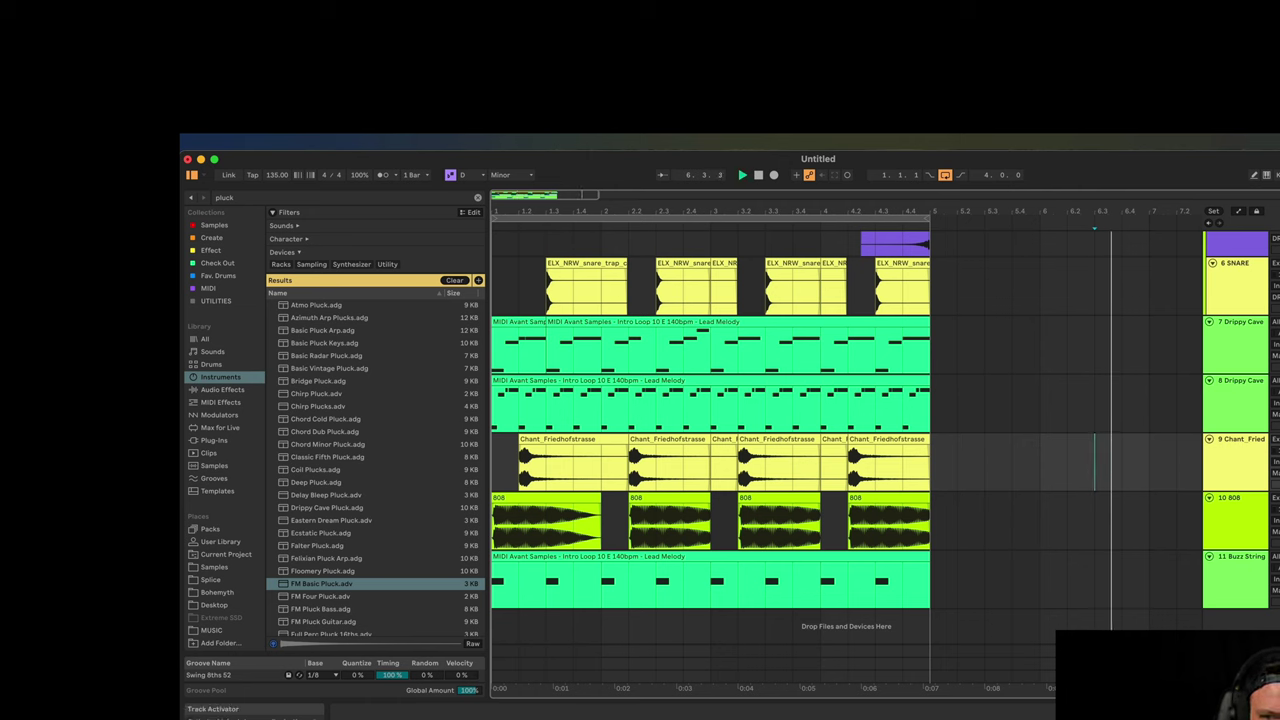
Reorder the tracks so the 808 sits directly below SNARE, followed by a Drippy Cave, the chant, the other Drippy Cave and Buzz String
left_click(1216, 324)
left_click_drag(1240, 538, 1237, 552)
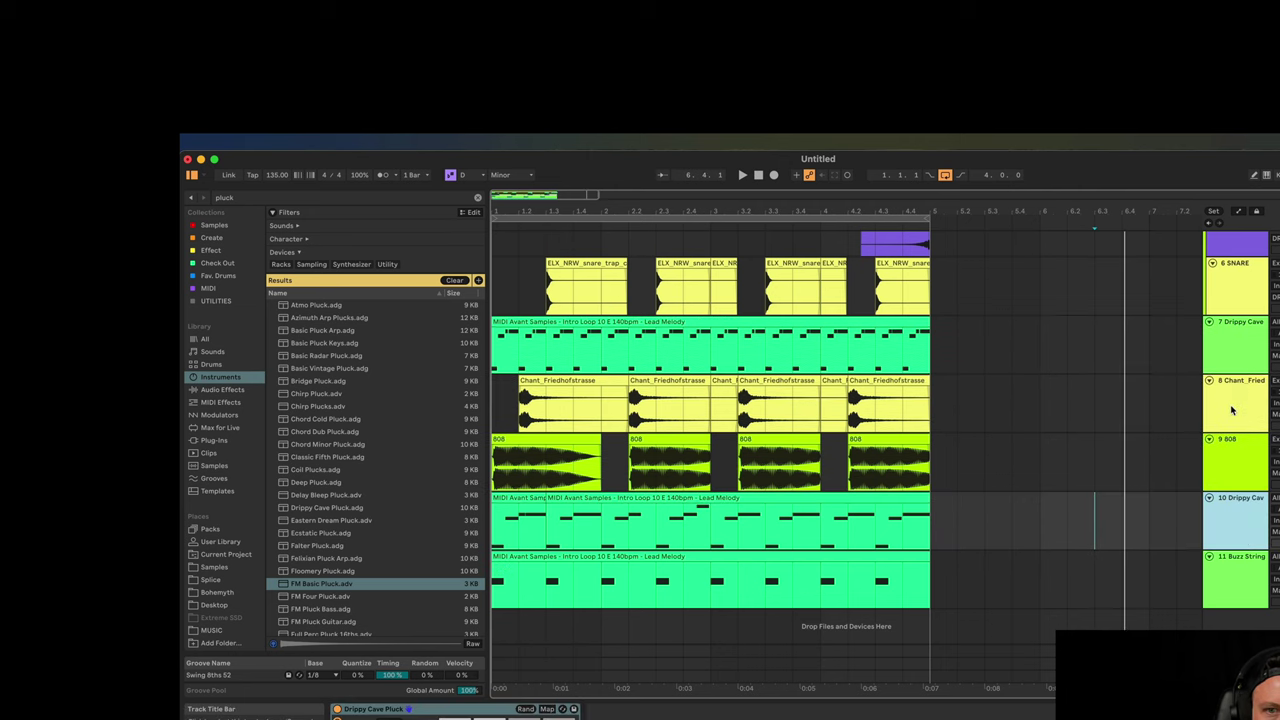
left_click_drag(1226, 364, 1233, 500)
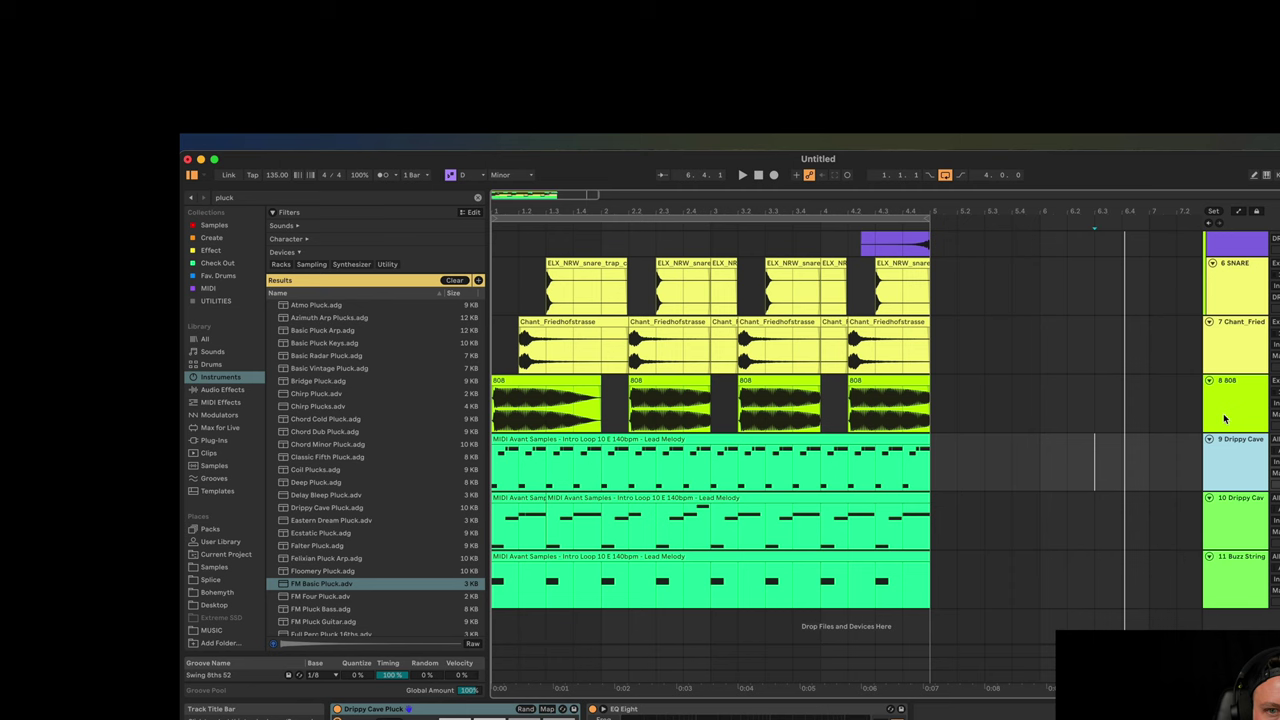
left_click_drag(1226, 401, 1230, 440)
left_click_drag(1228, 368, 1230, 460)
Group the two Drippy Cave tracks, the chant and Buzz String as MIDZ, and play the loop from bar 1
left_click(1233, 397)
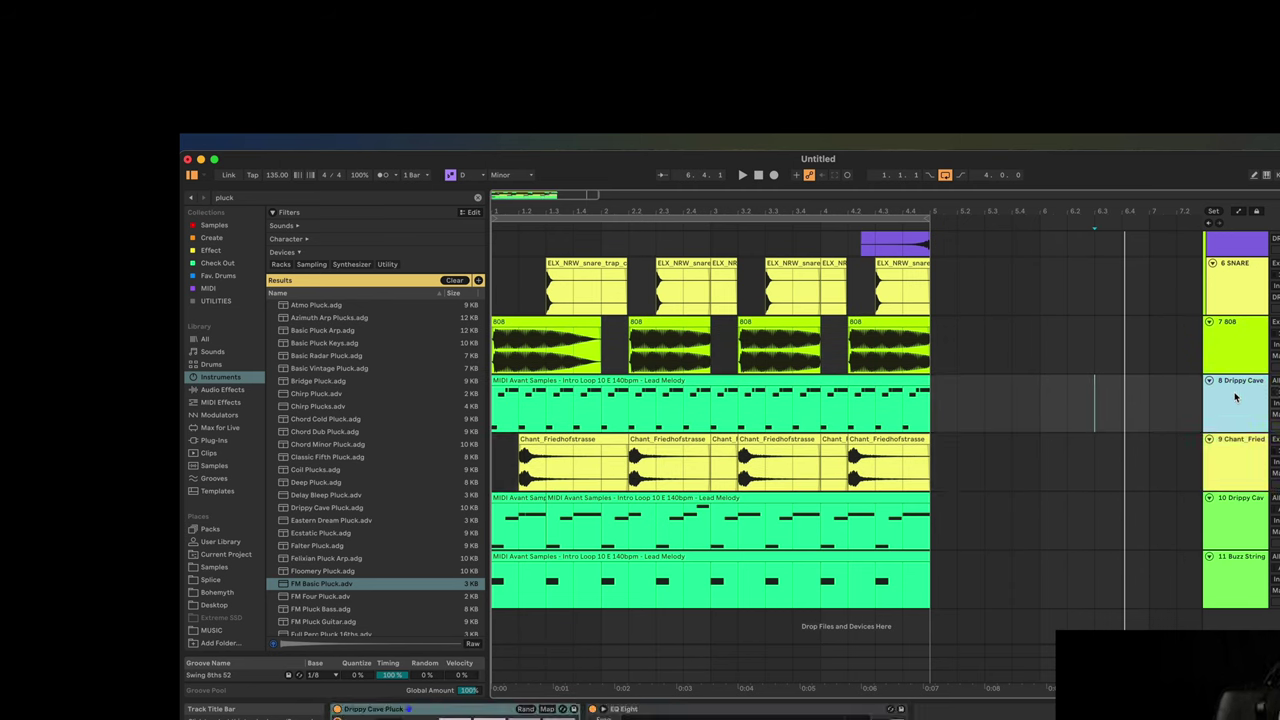
key("shift+Down")
key("shift+Down")
key("shift+Down")
key("super+shift+t")
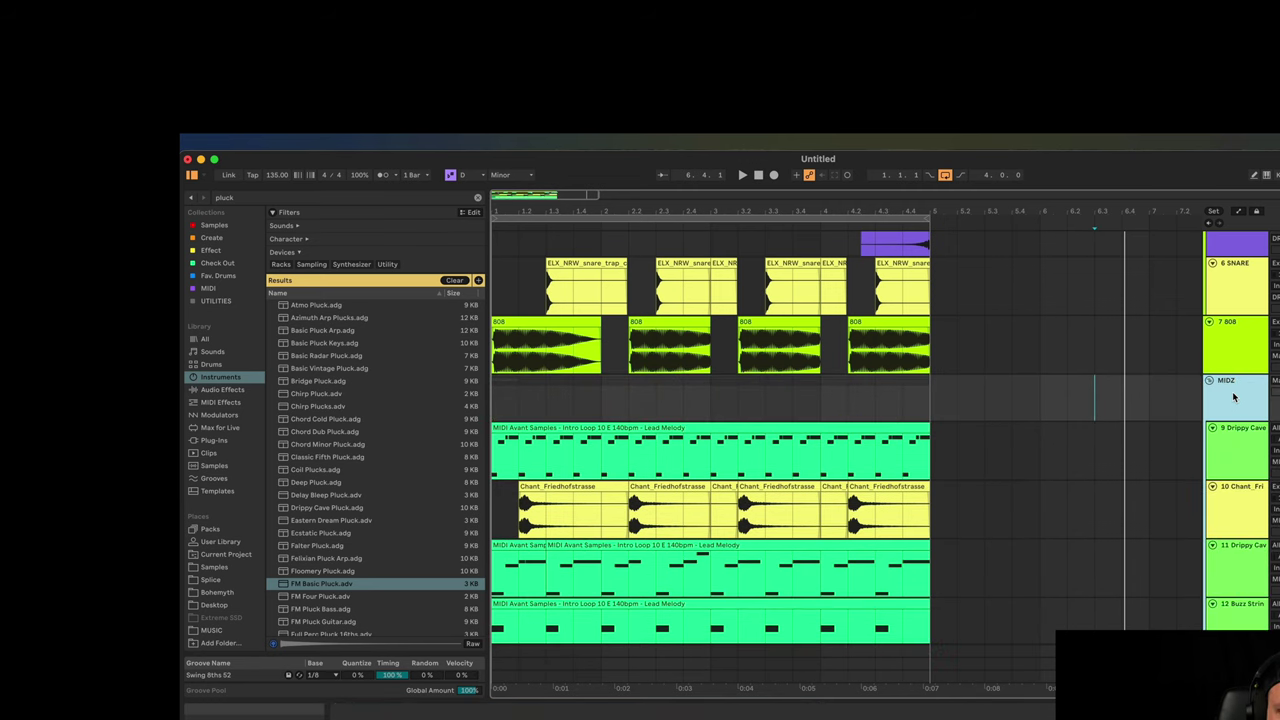
left_click(510, 518)
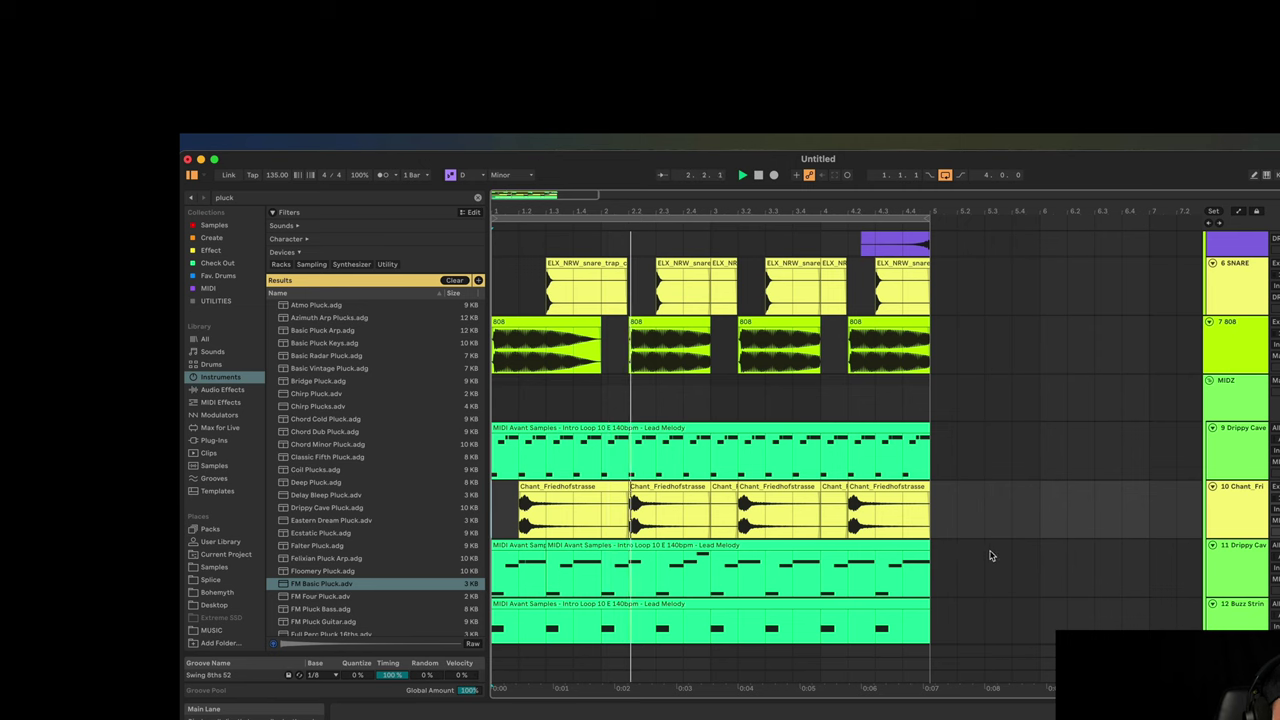
Search the browser for "glue" and add the Glue Compressor to the MIDZ group
left_click(1240, 405)
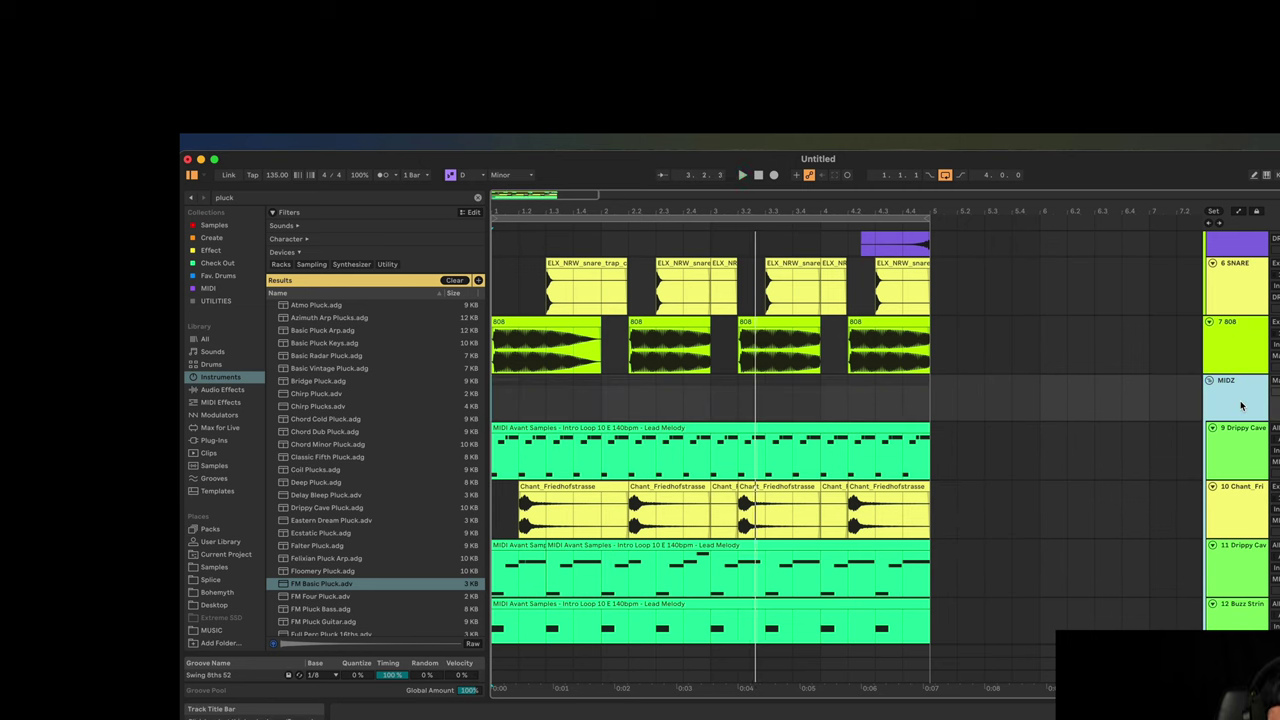
key("super+f")
type("glue")
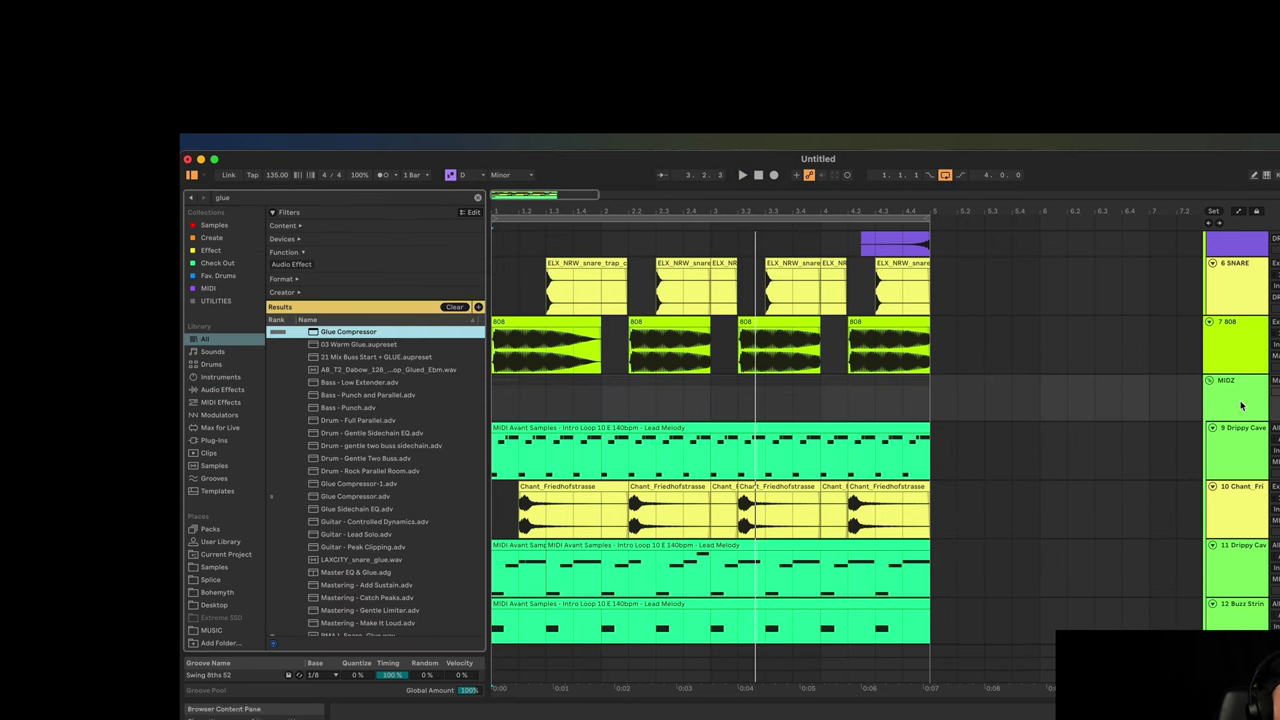
key("Return")
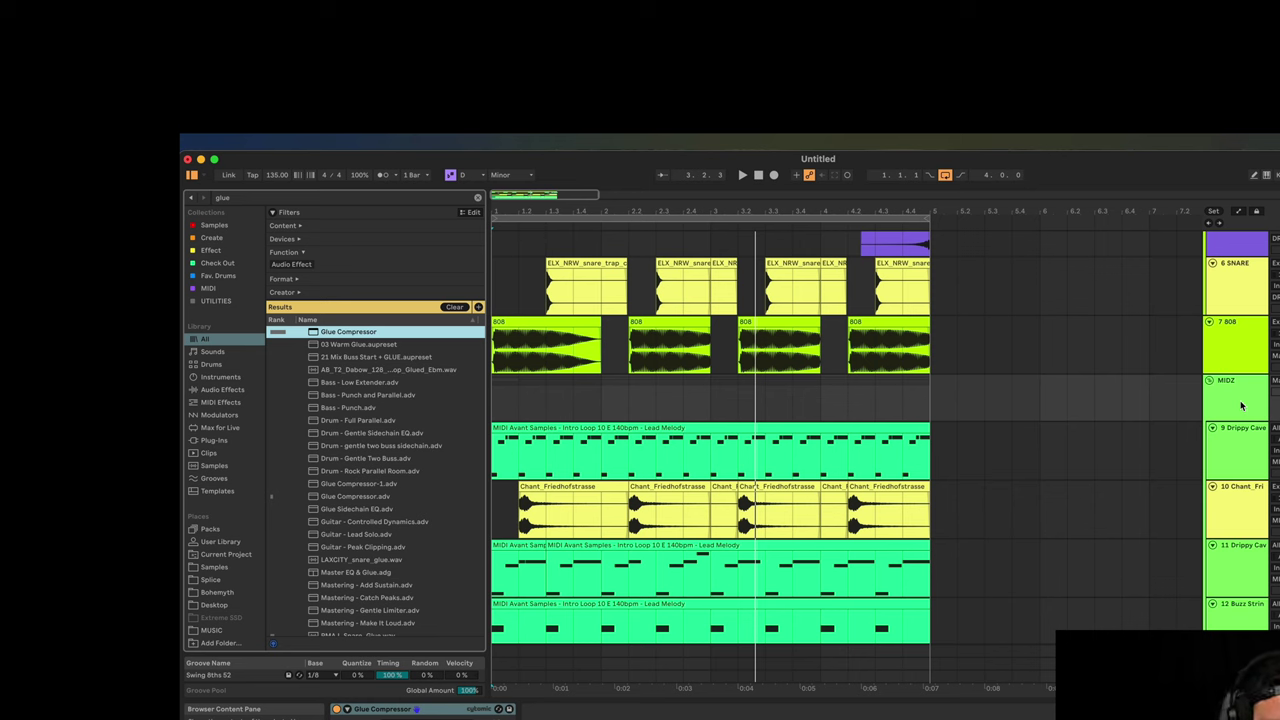
Search for "buddy", add Compressor Buddy after the Glue Compressor on the MIDZ group and play the loop through it
key("super+f")
type("buddy")
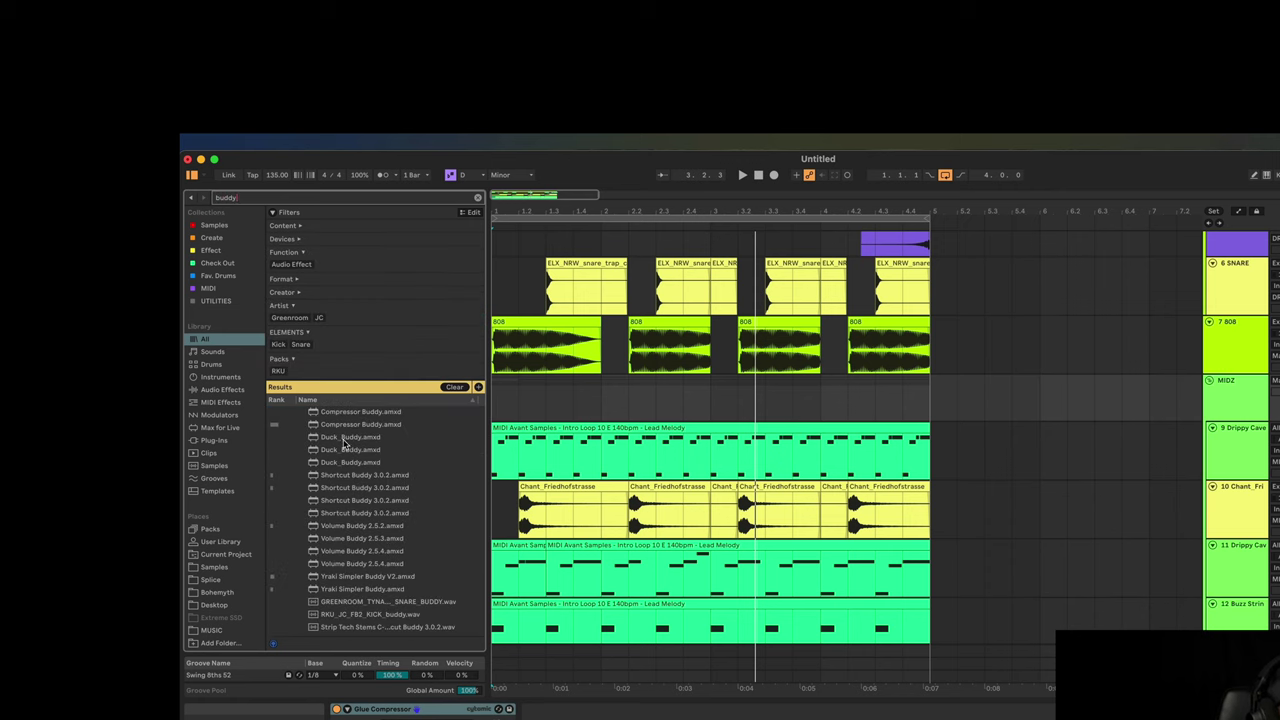
left_click(361, 413)
double_click(361, 413)
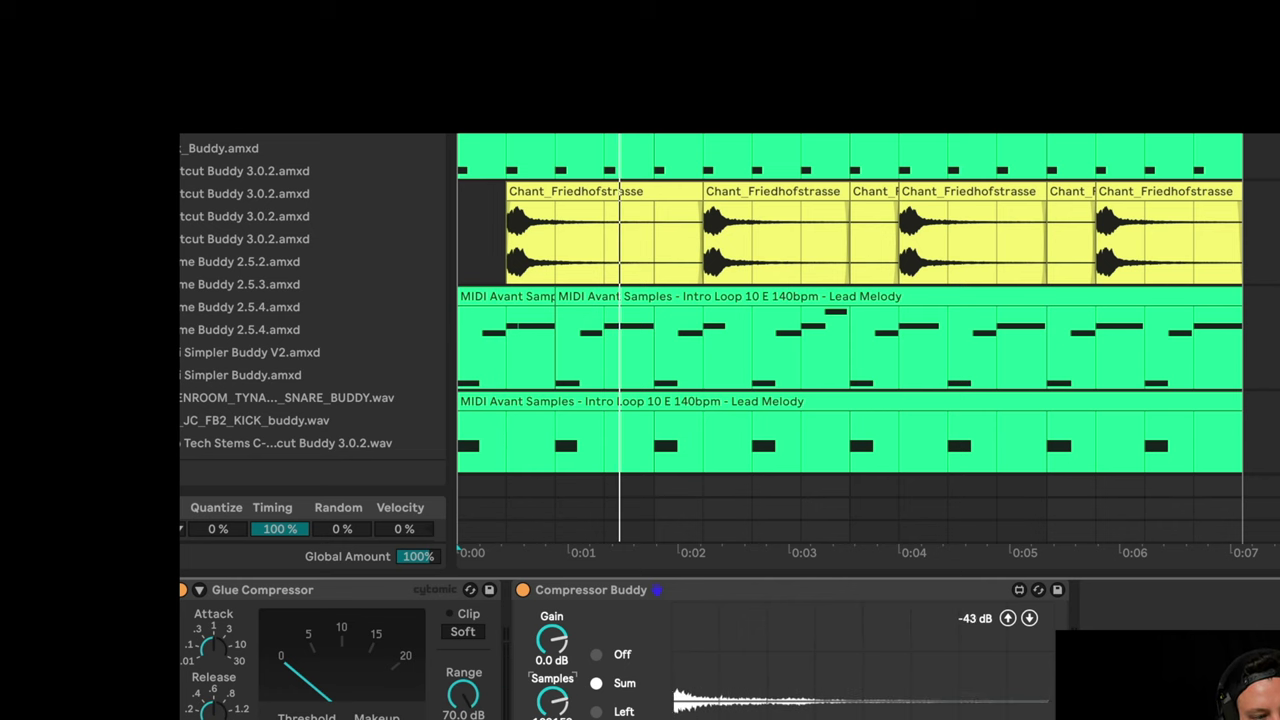
key("space")
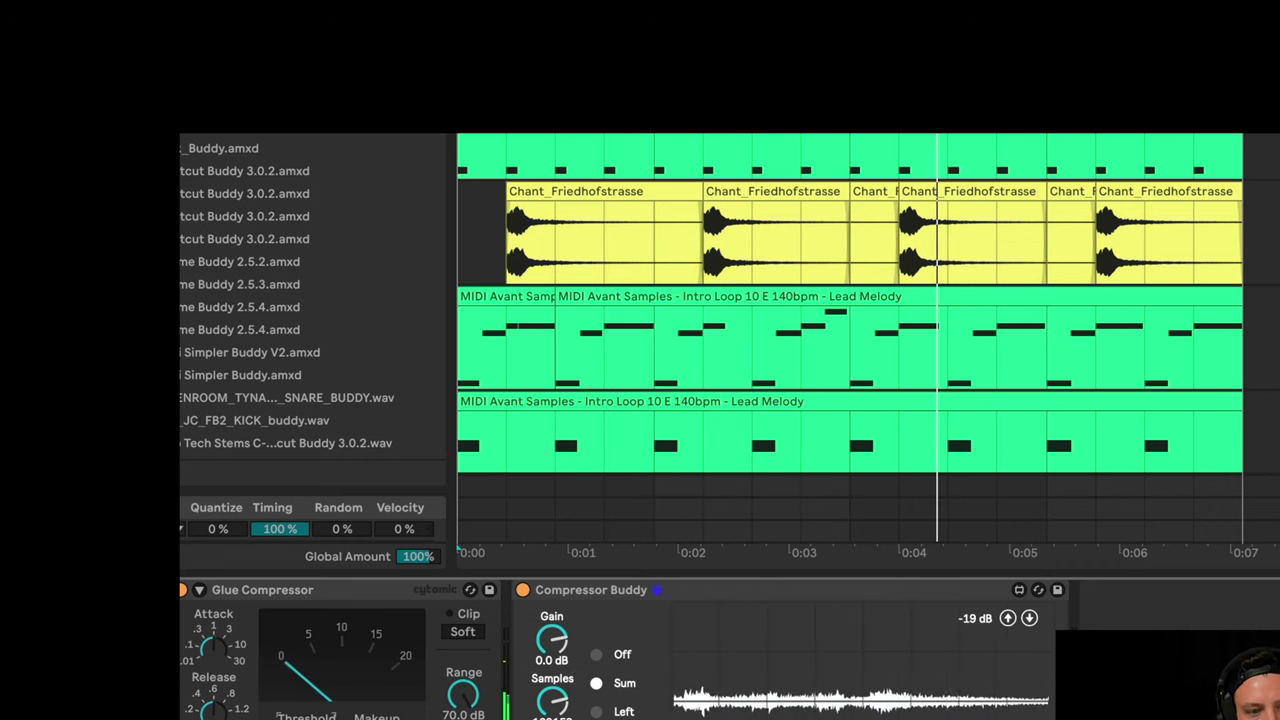
key("space")
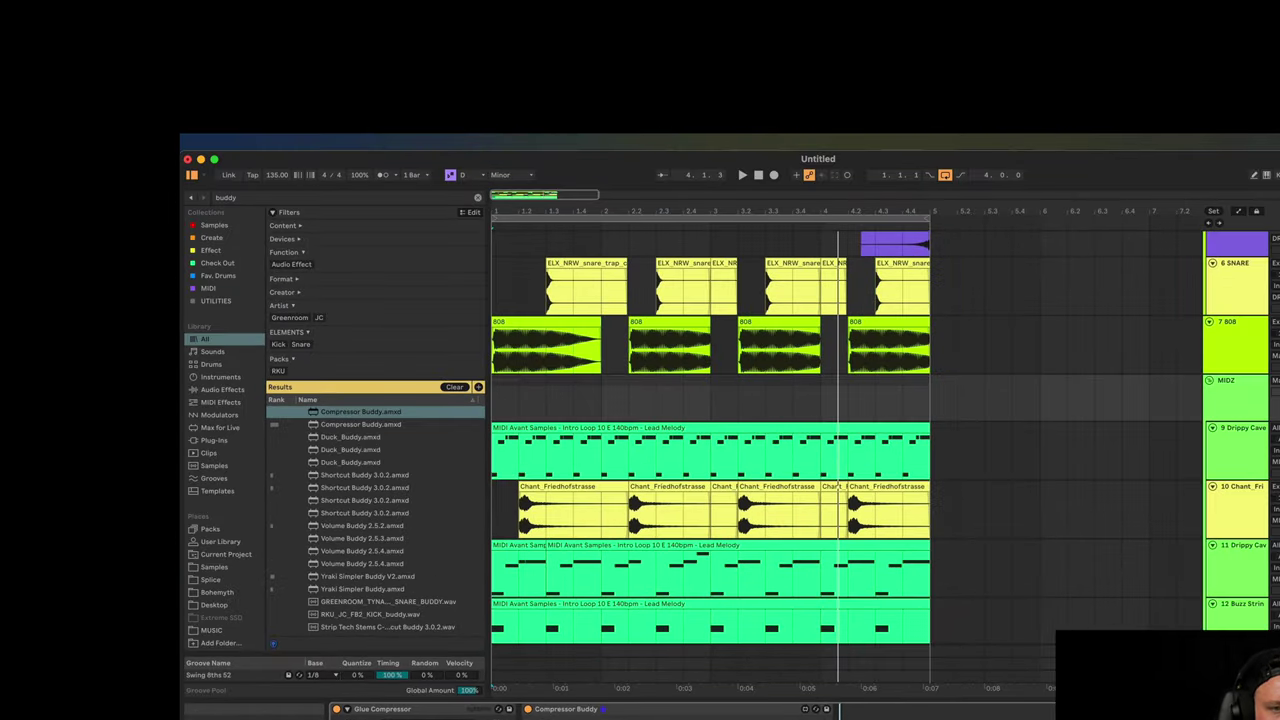
Search the browser for EQ Eight and add it after Compressor Buddy on the MIDZ group
key("ctrl+f")
type("eight")
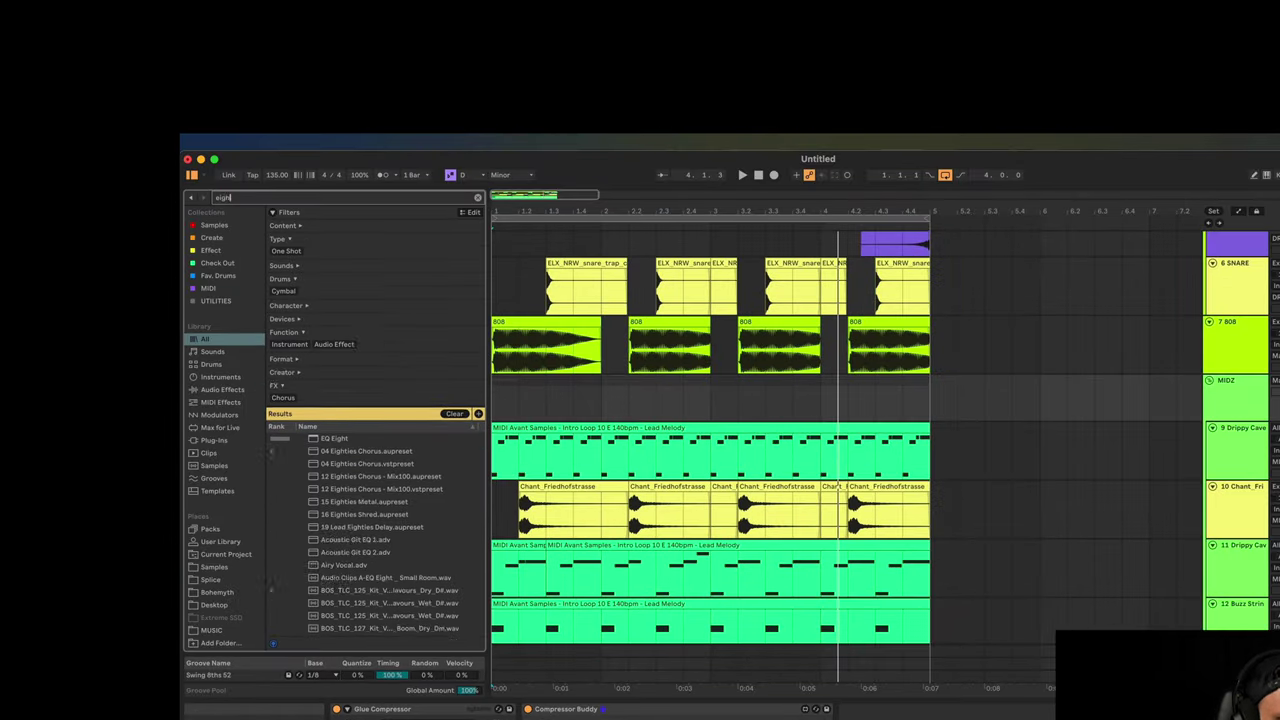
key("Down")
key("Return")
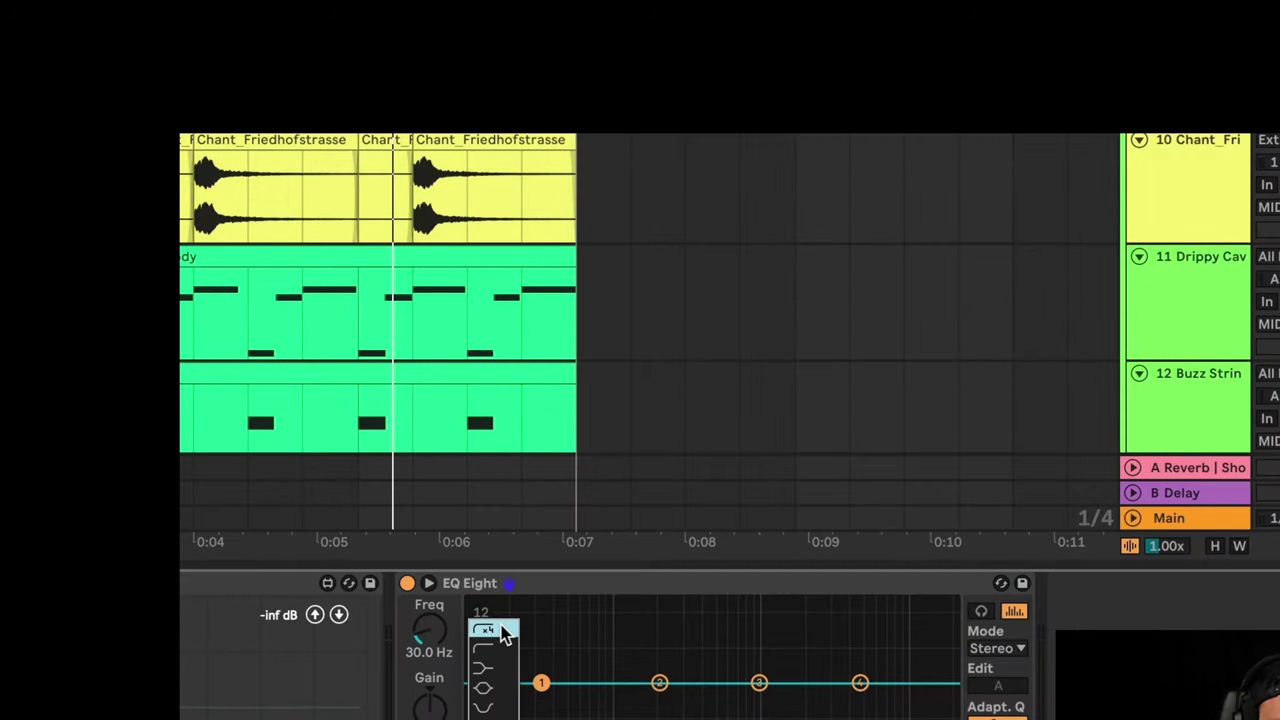
Set EQ Eight's band 1 to a ×4 low cut just above 100 Hz, and expand and enlarge the EQ's frequency display
left_click(490, 630)
left_click_drag(541, 703, 618, 701)
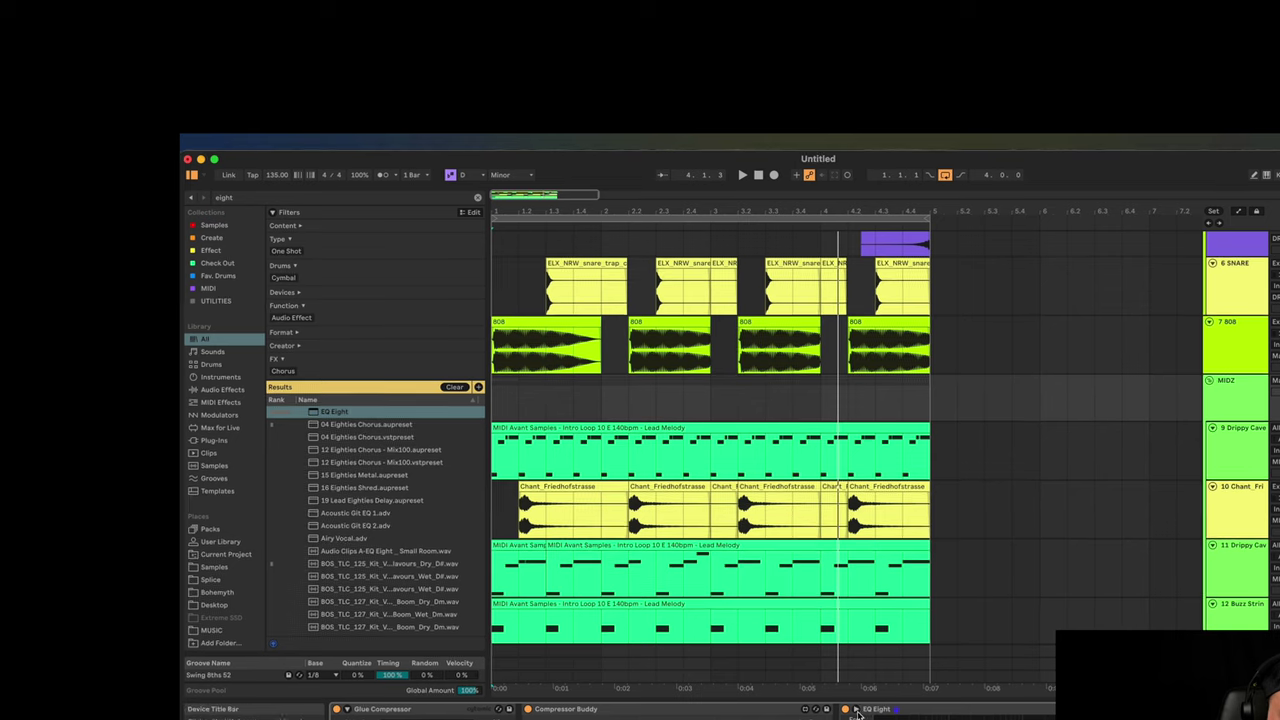
left_click(1013, 611)
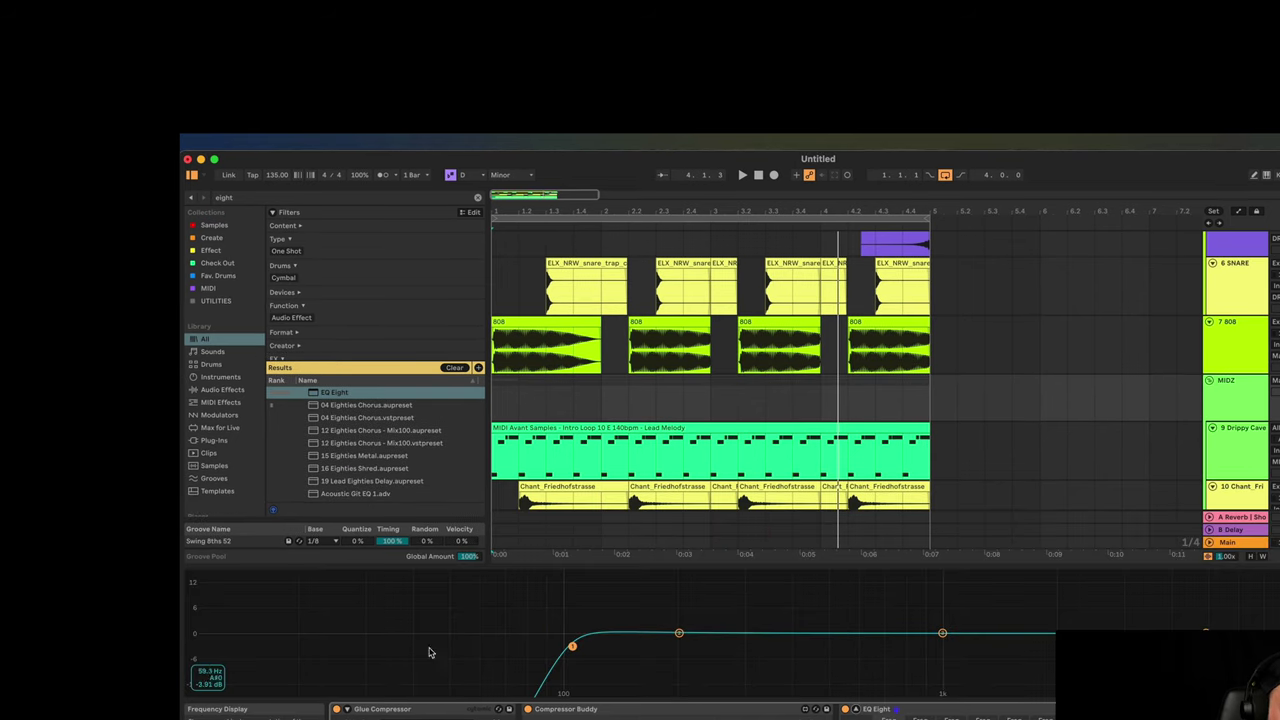
left_click_drag(511, 566, 511, 356)
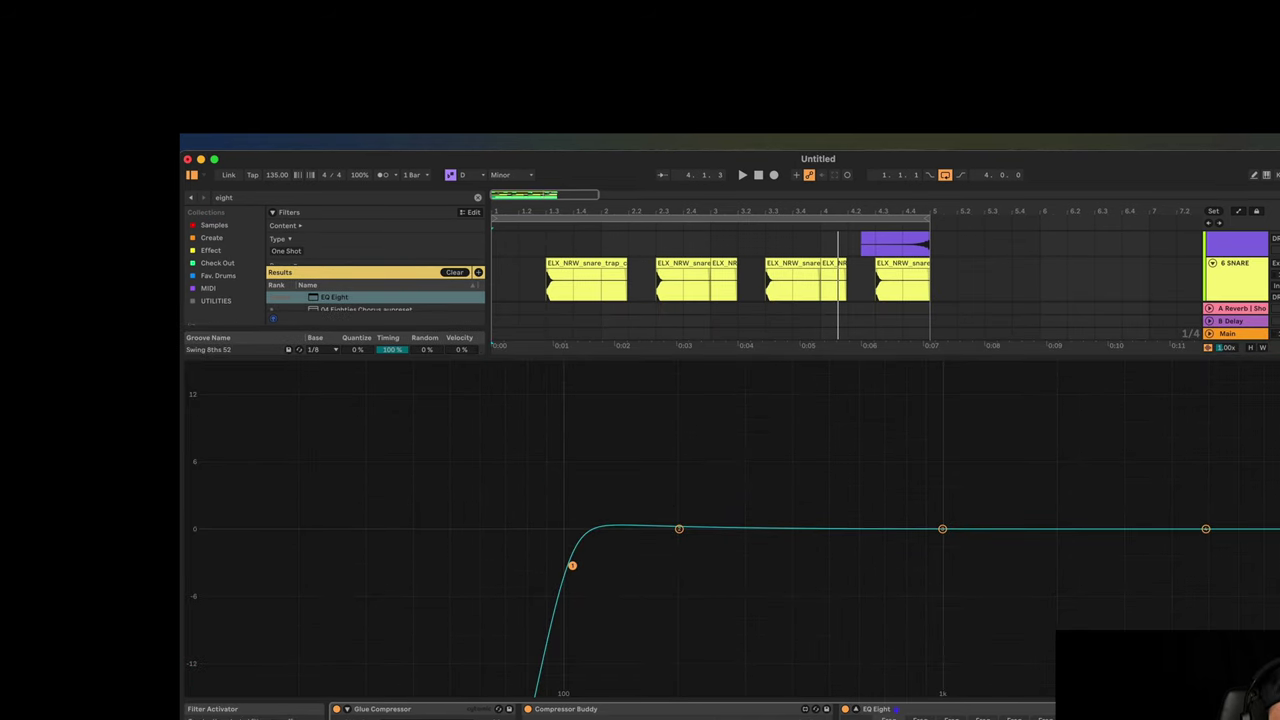
Toggle EQ Eight's band 1 off and on, lower its cutoff to about 88.7 Hz and check it during playback
double_click(572, 565)
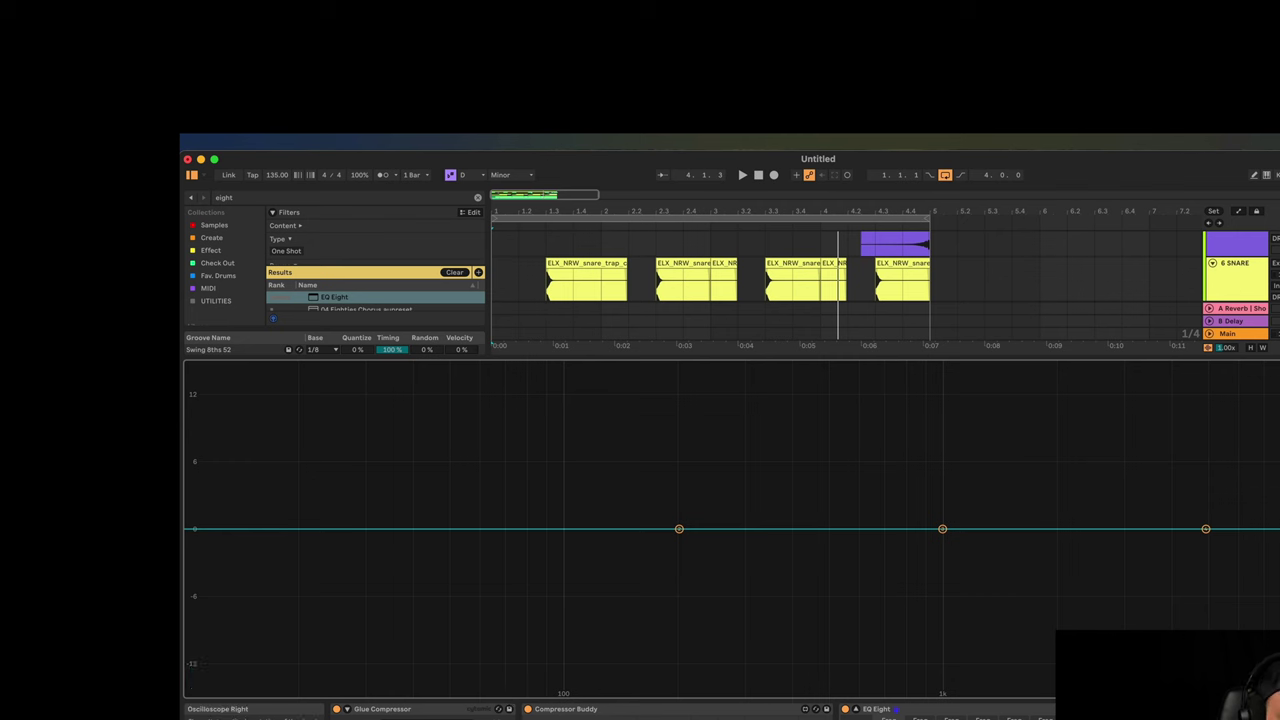
left_click(572, 566)
left_click_drag(575, 573, 548, 576)
key("space")
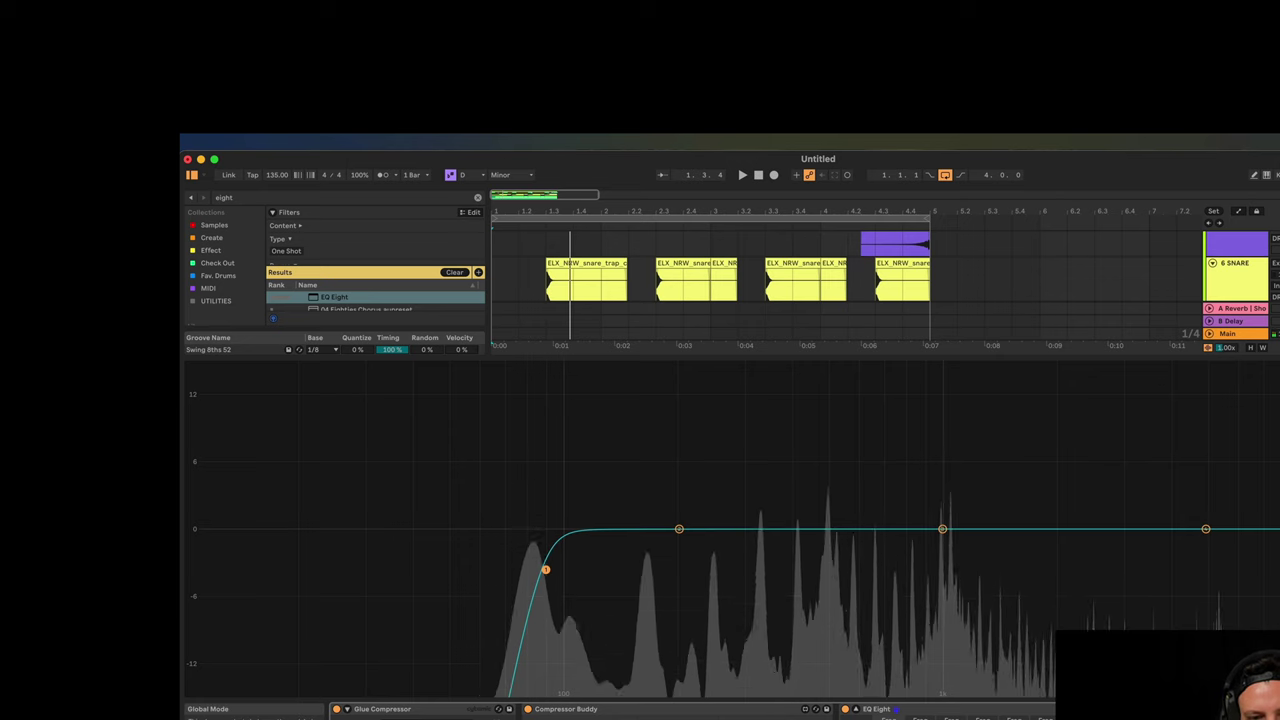
Enable EQ Eight's audition mode and listen to band 1 in isolation while the loop plays
left_click(928, 410)
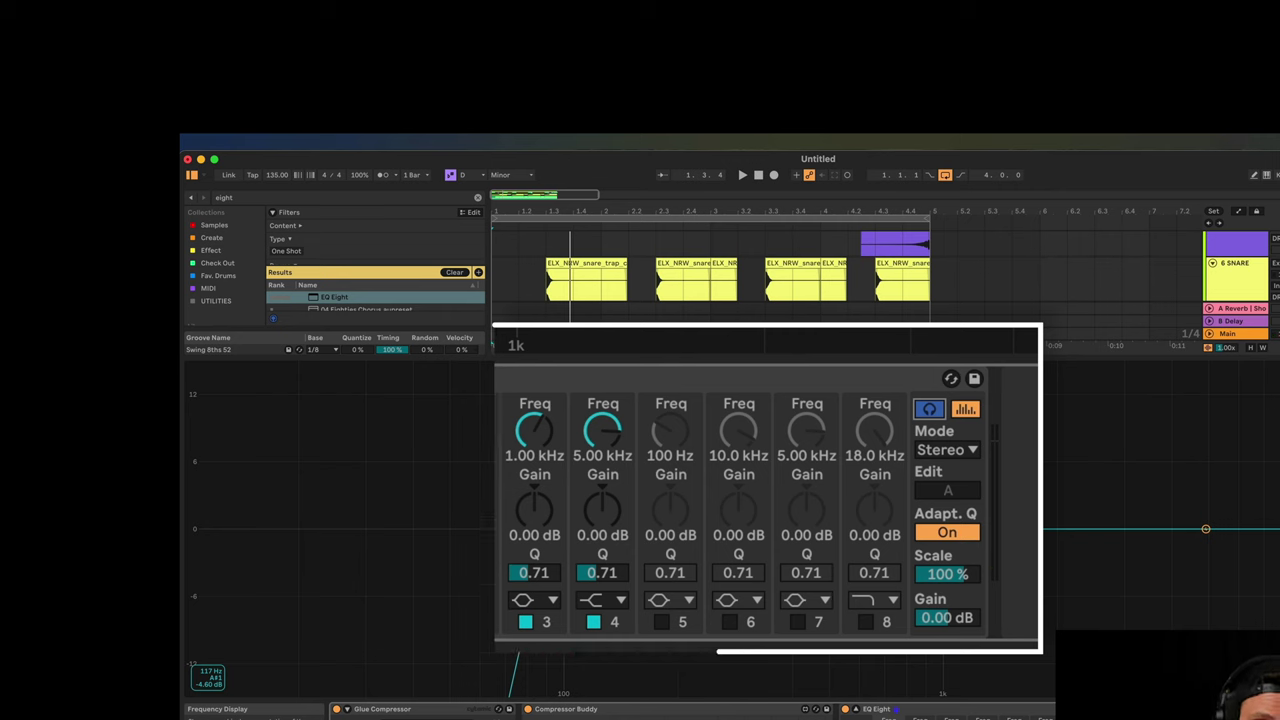
left_click(546, 571)
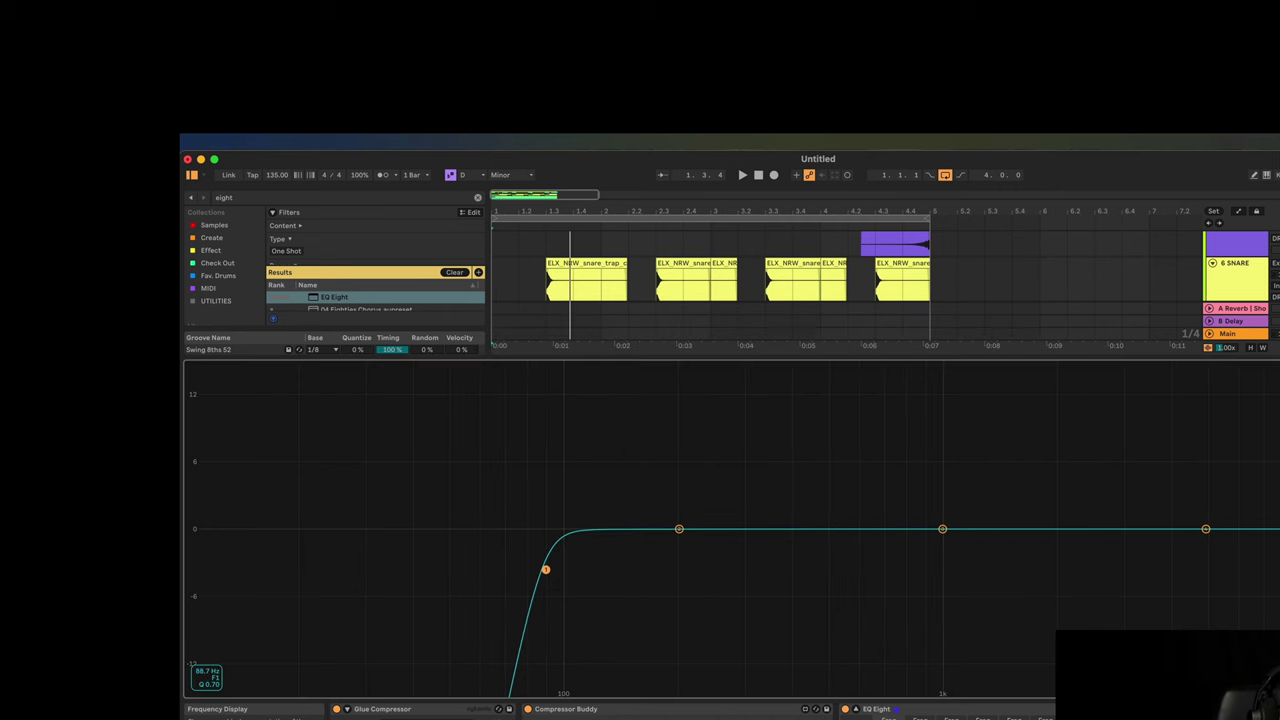
key("space")
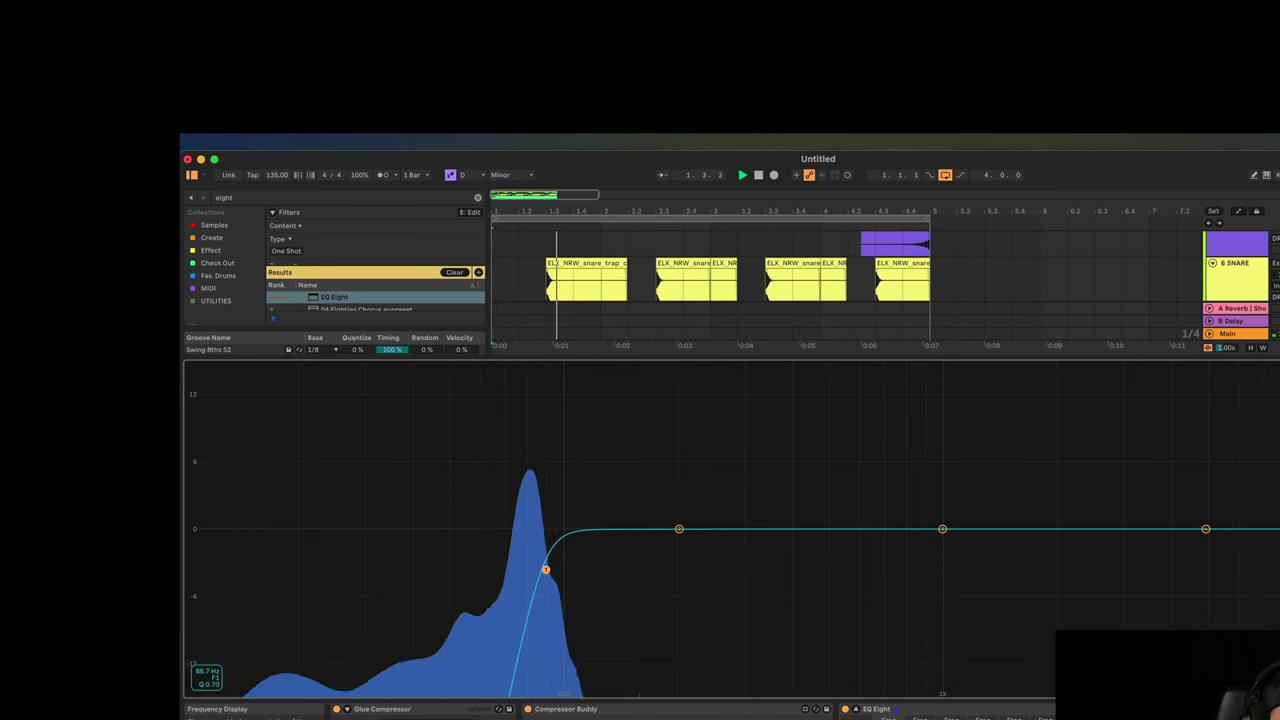
Sweep EQ Eight's band 1 low cut upward, settle it at about 118 Hz during playback, and collapse the enlarged display
left_click_drag(545, 569, 615, 569)
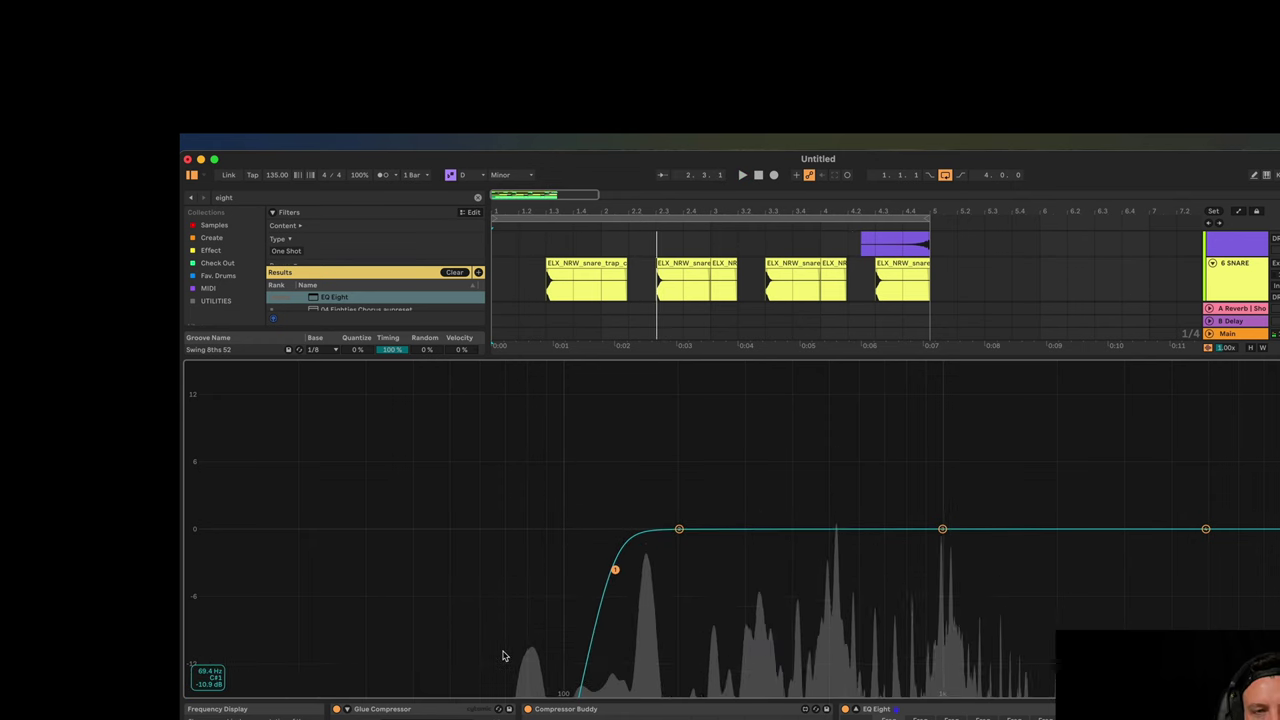
left_click(615, 571)
left_click_drag(615, 569, 617, 572)
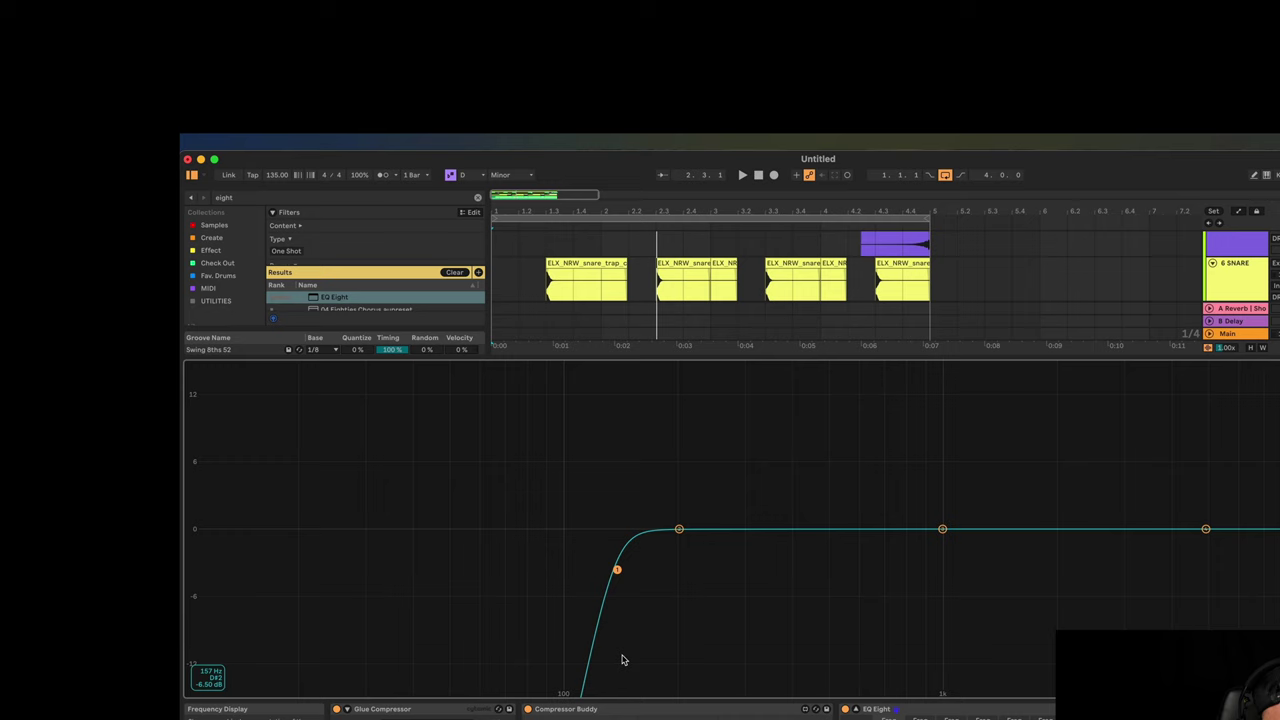
key("space")
left_click_drag(617, 571, 589, 568)
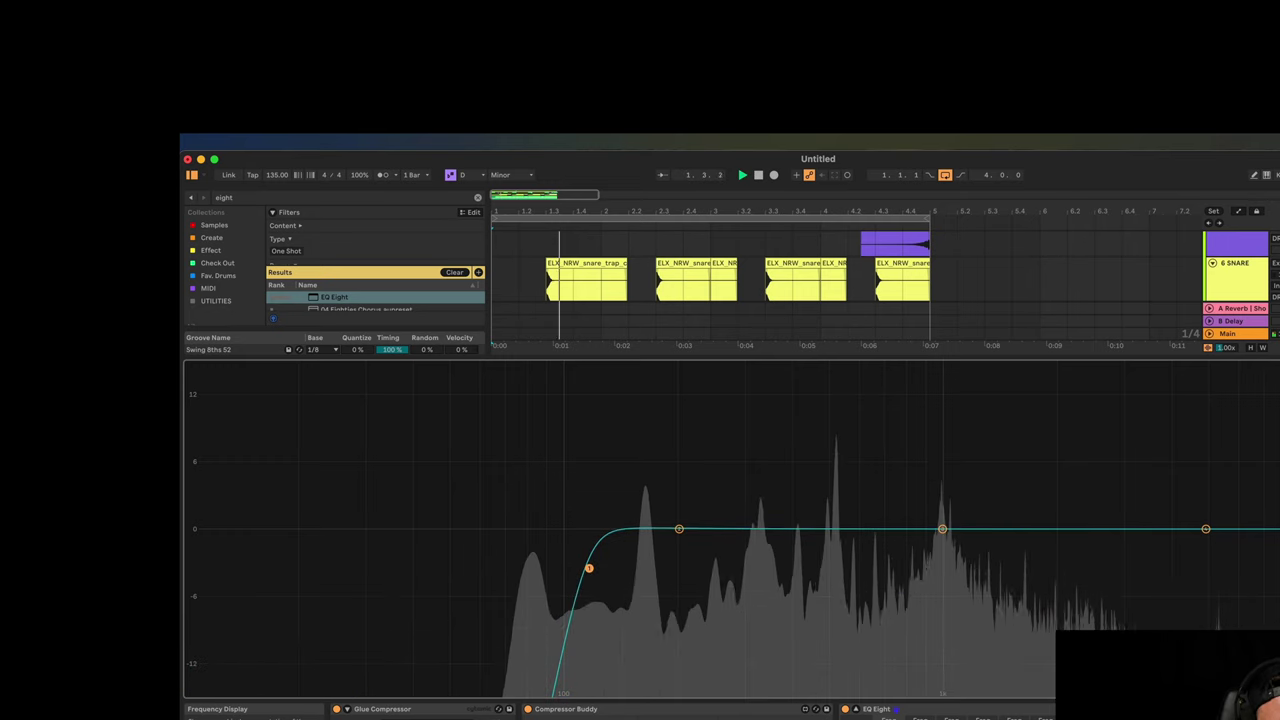
left_click(885, 706)
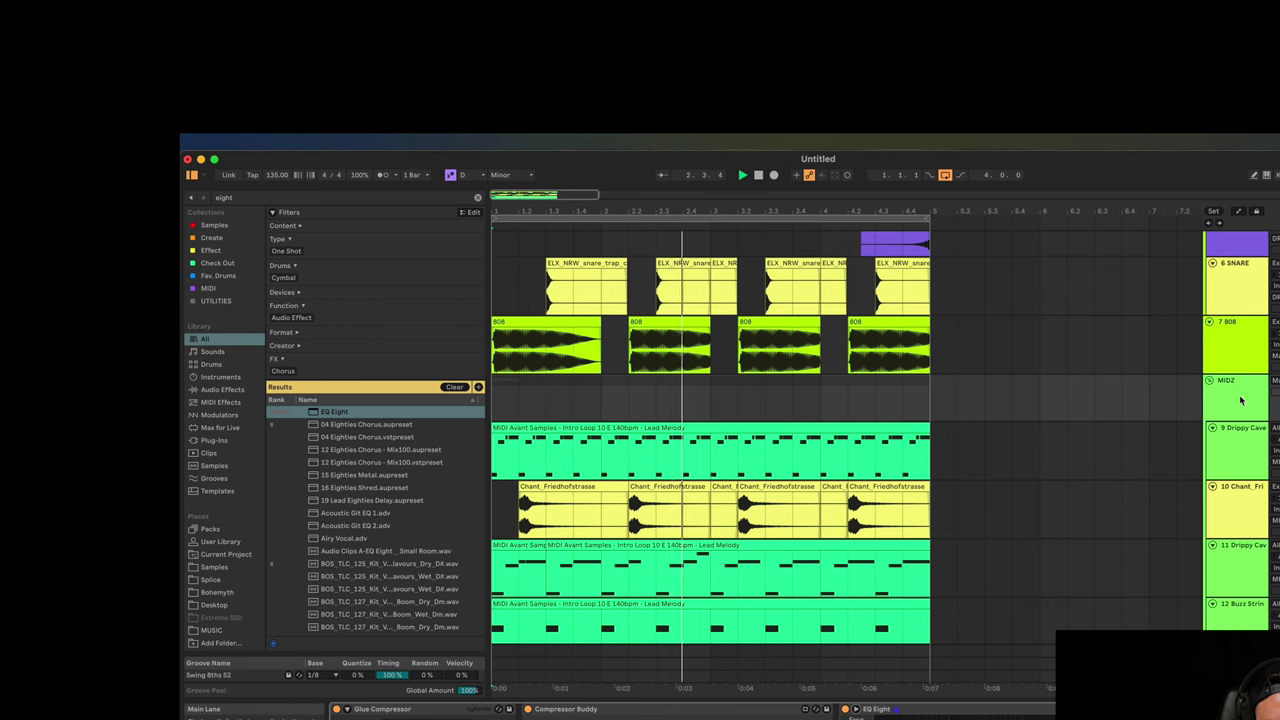
Search the browser for a saturation effect and add Saturator to the DRUMS group
scroll(1230, 428, "up", 3)
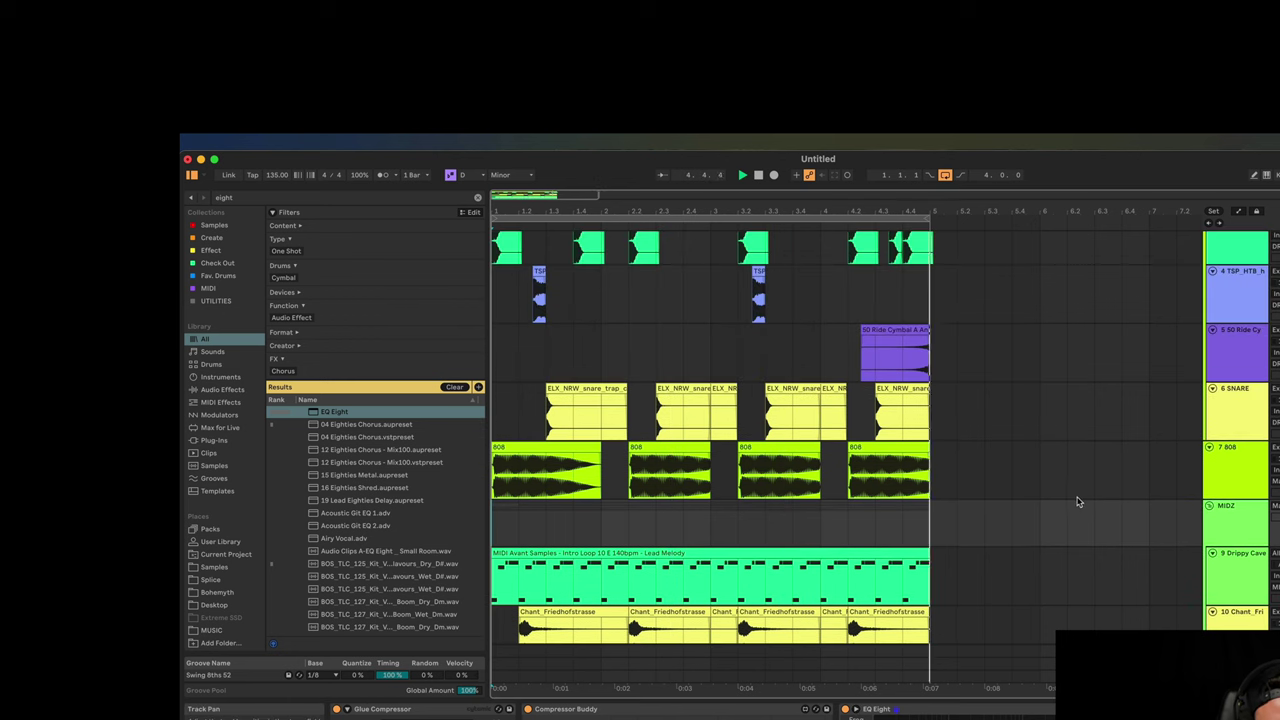
scroll(1077, 503, "down", 3)
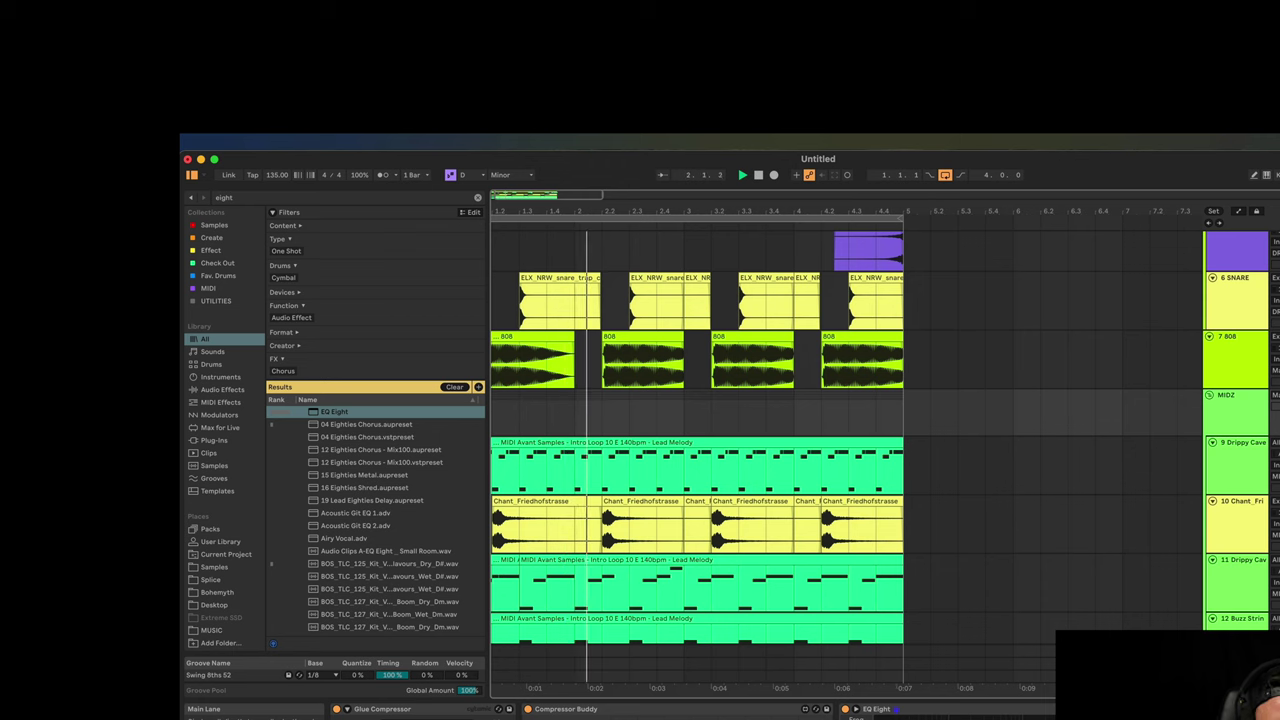
scroll(1077, 552, "down", 2)
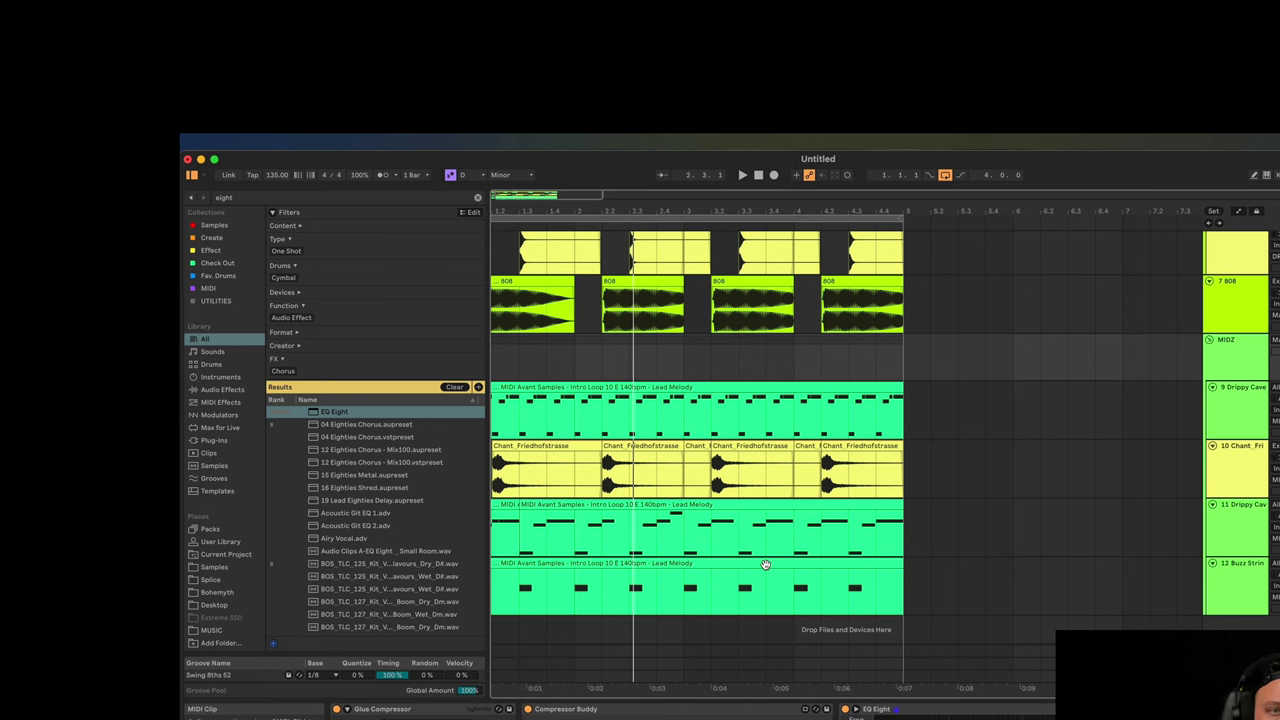
scroll(1073, 510, "up", 5)
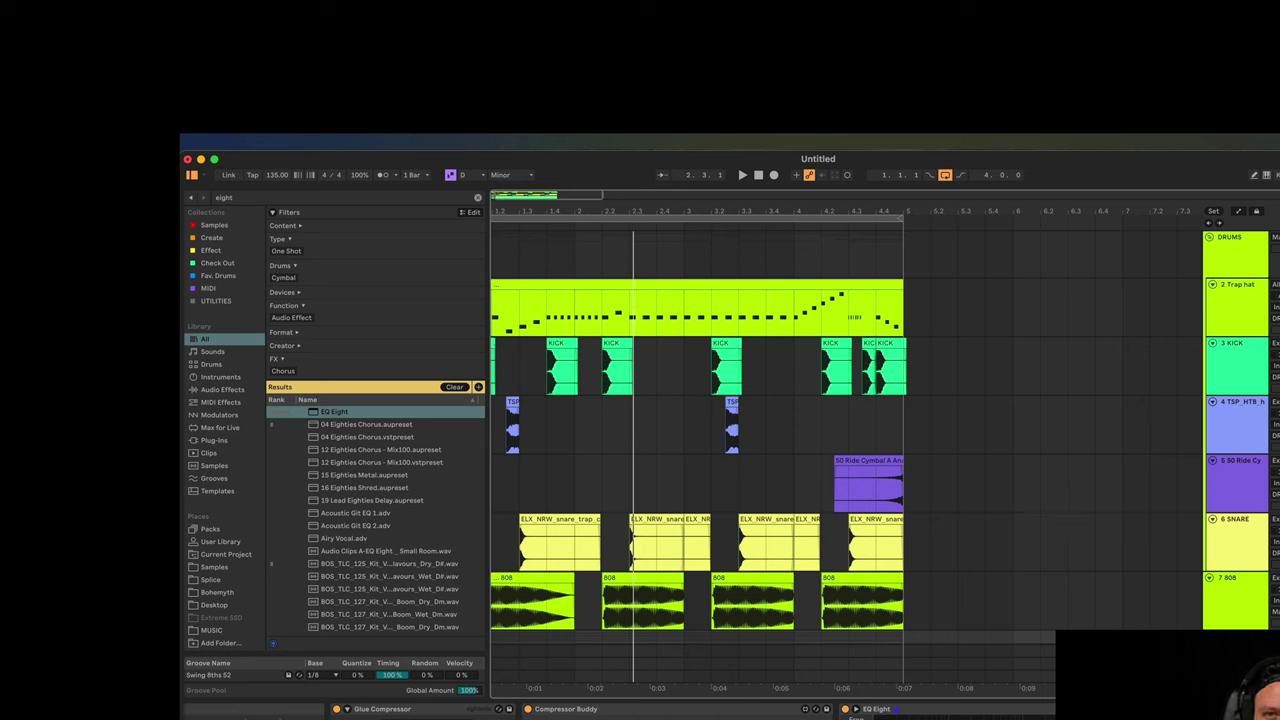
left_click(1253, 260)
key("space")
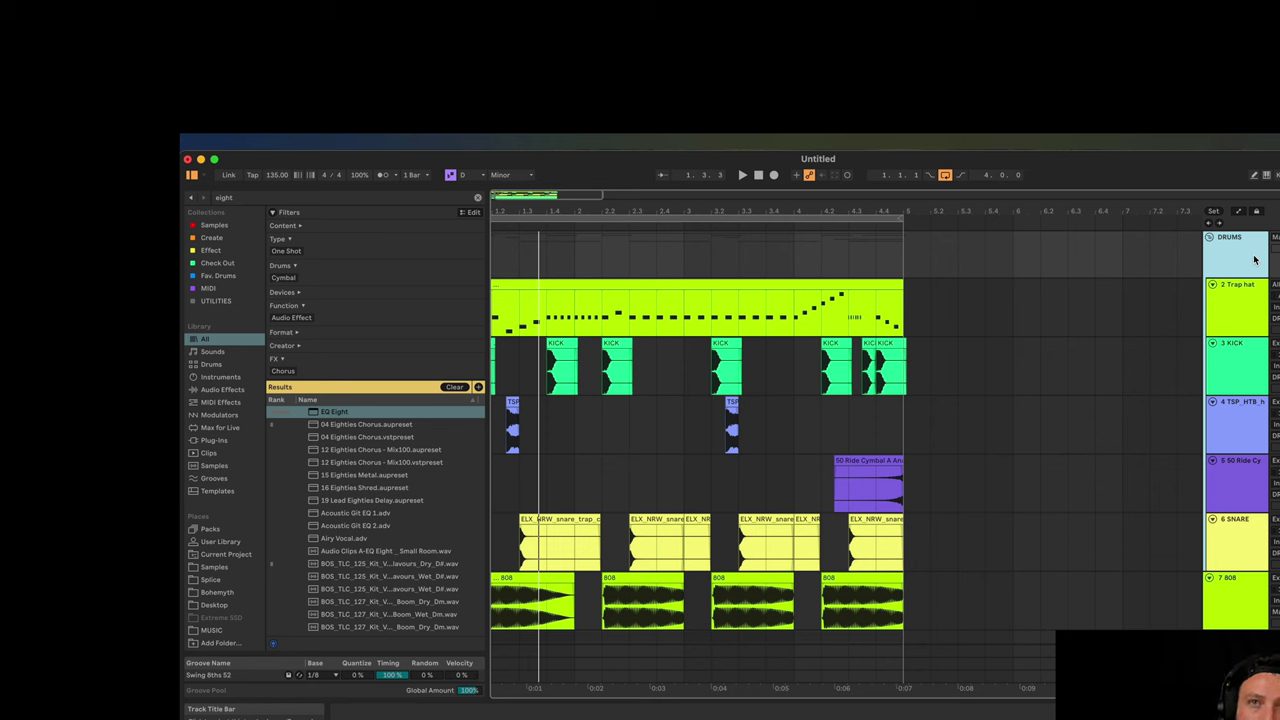
key("super+f")
type("satu")
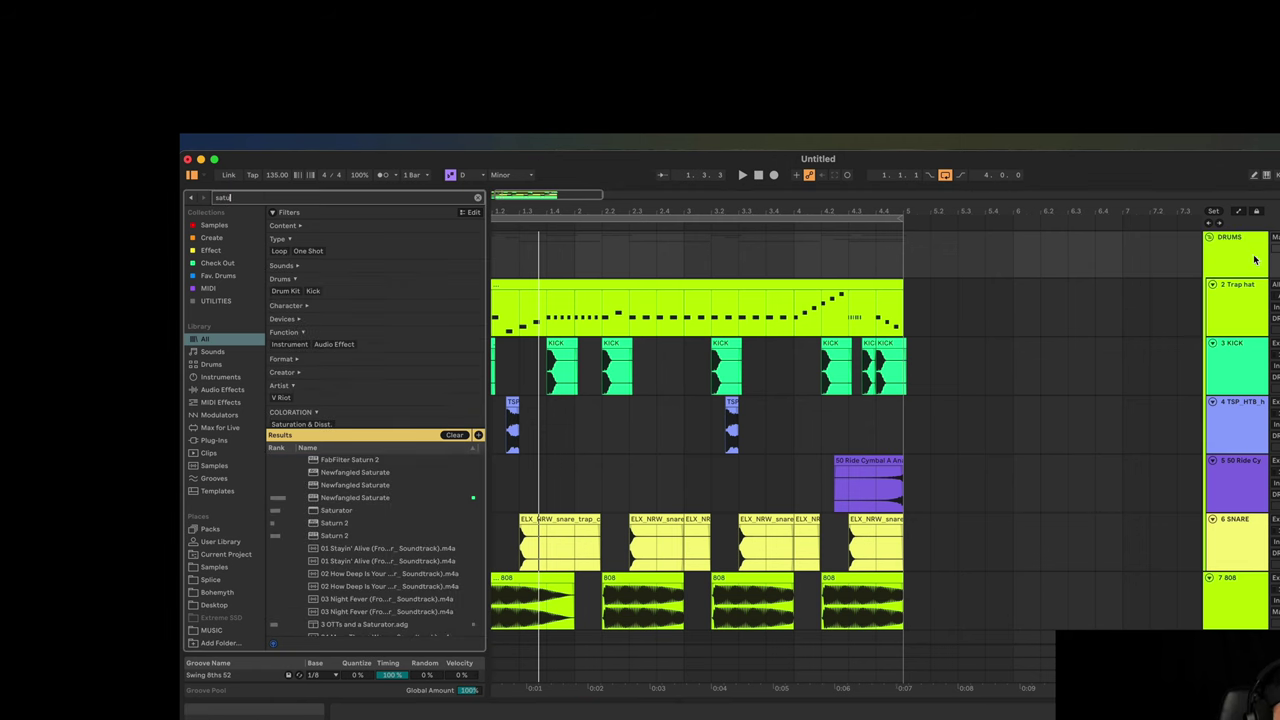
type("rate")
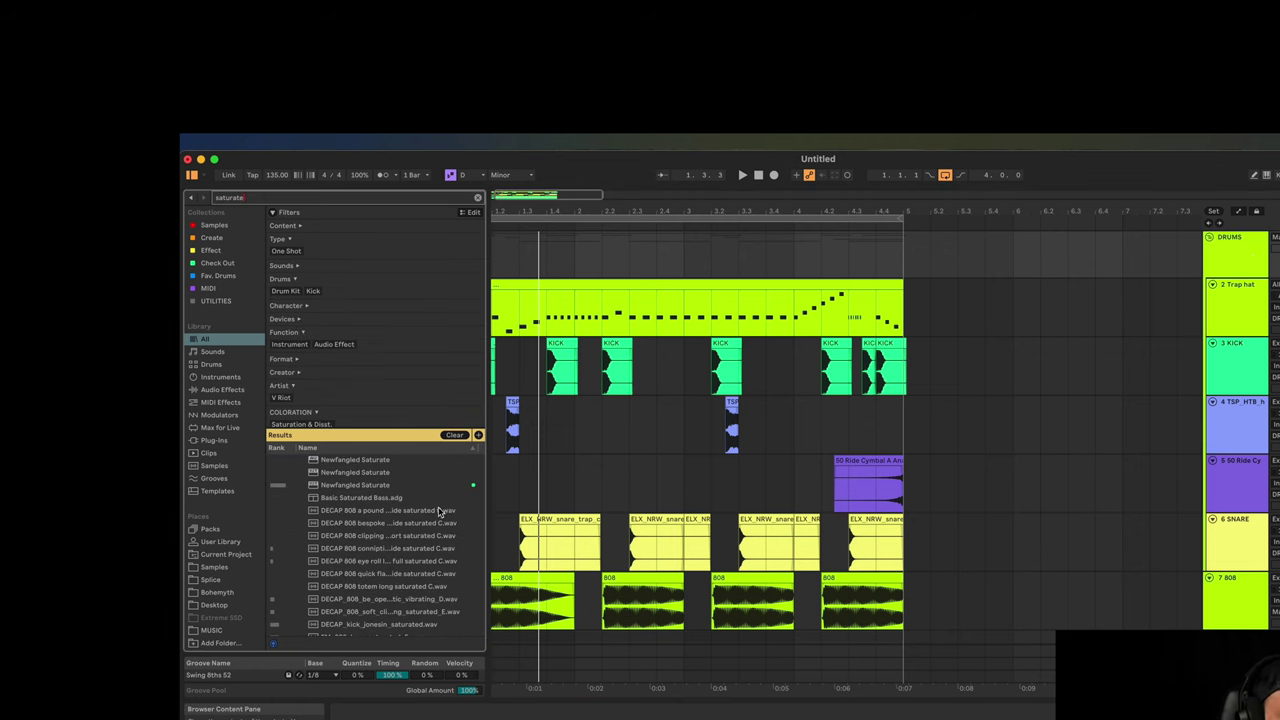
double_click(371, 490)
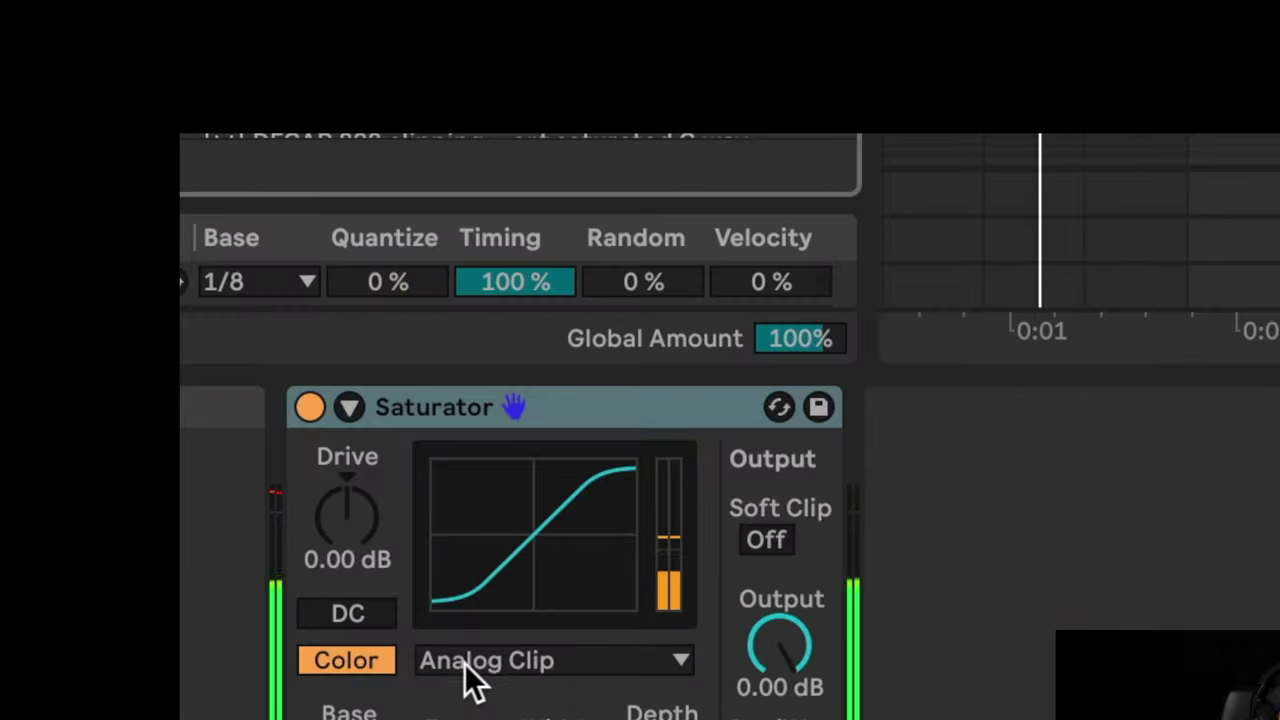
Set Saturator to Medium Curve with 0.57 dB drive and Soft Clip on, and compare the drums with it bypassed
left_click(440, 712)
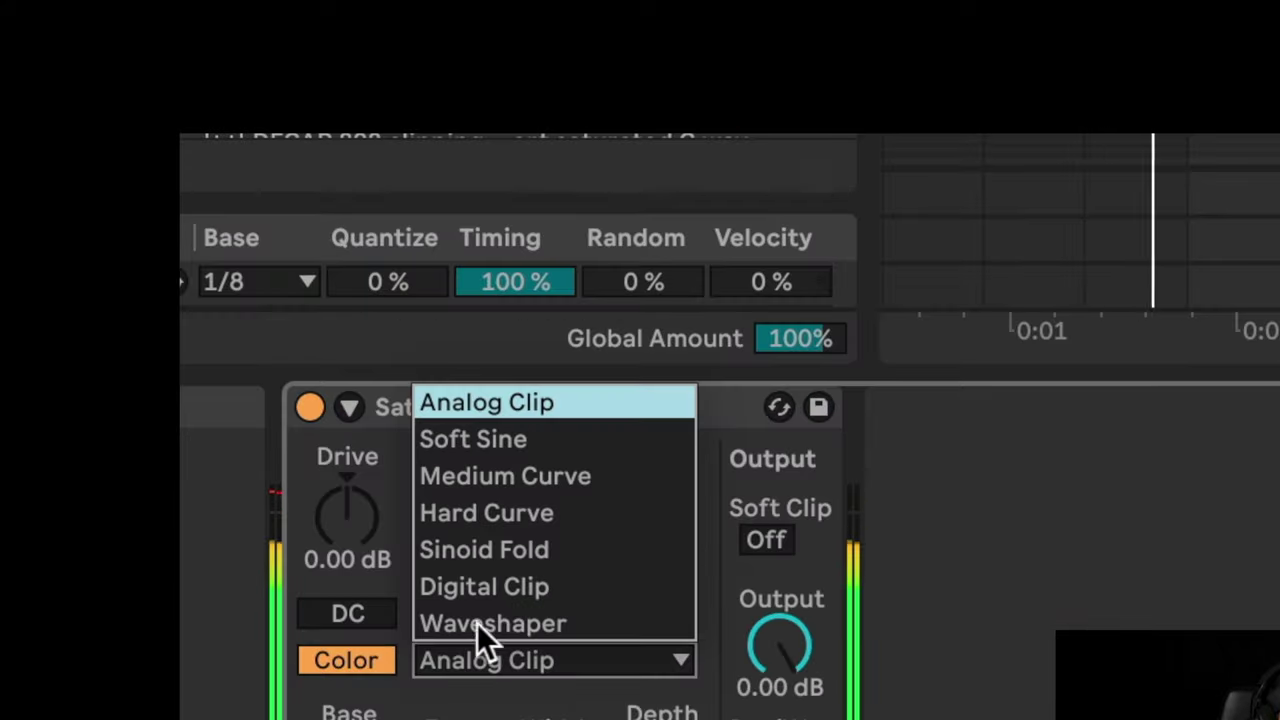
left_click(453, 565)
left_click_drag(361, 517, 361, 511)
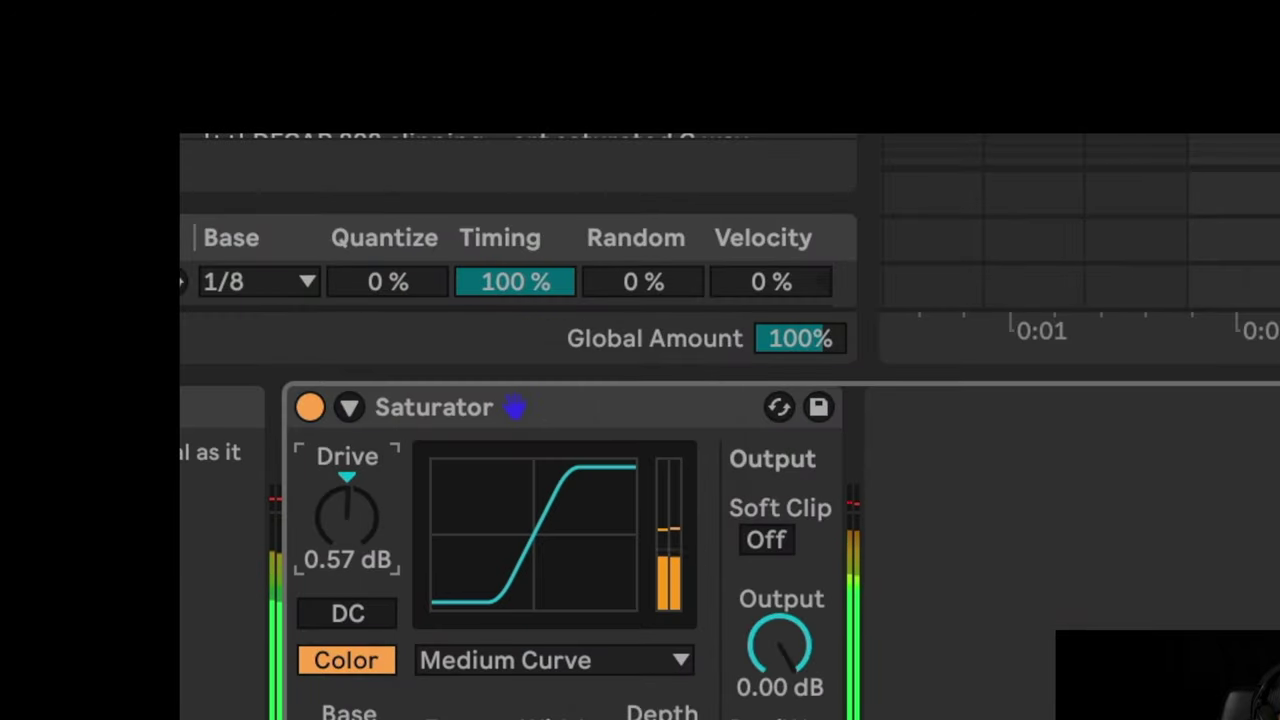
left_click(760, 541)
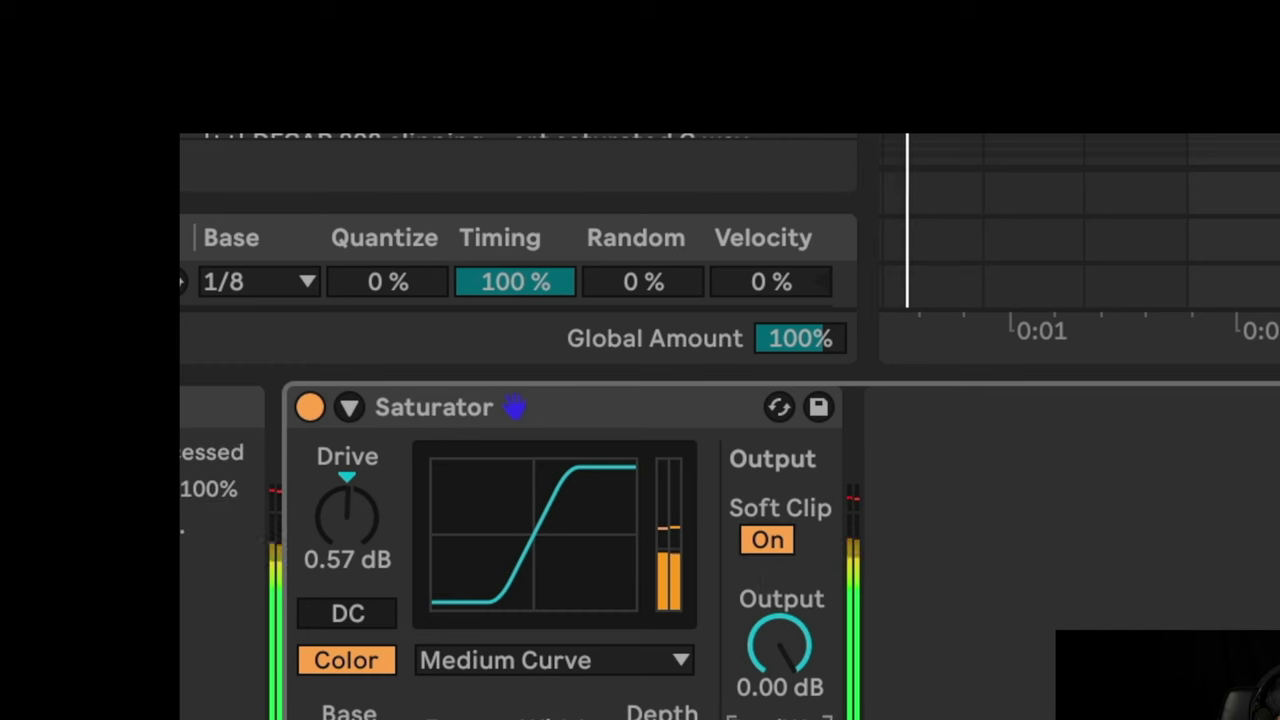
left_click(310, 407)
left_click(310, 407)
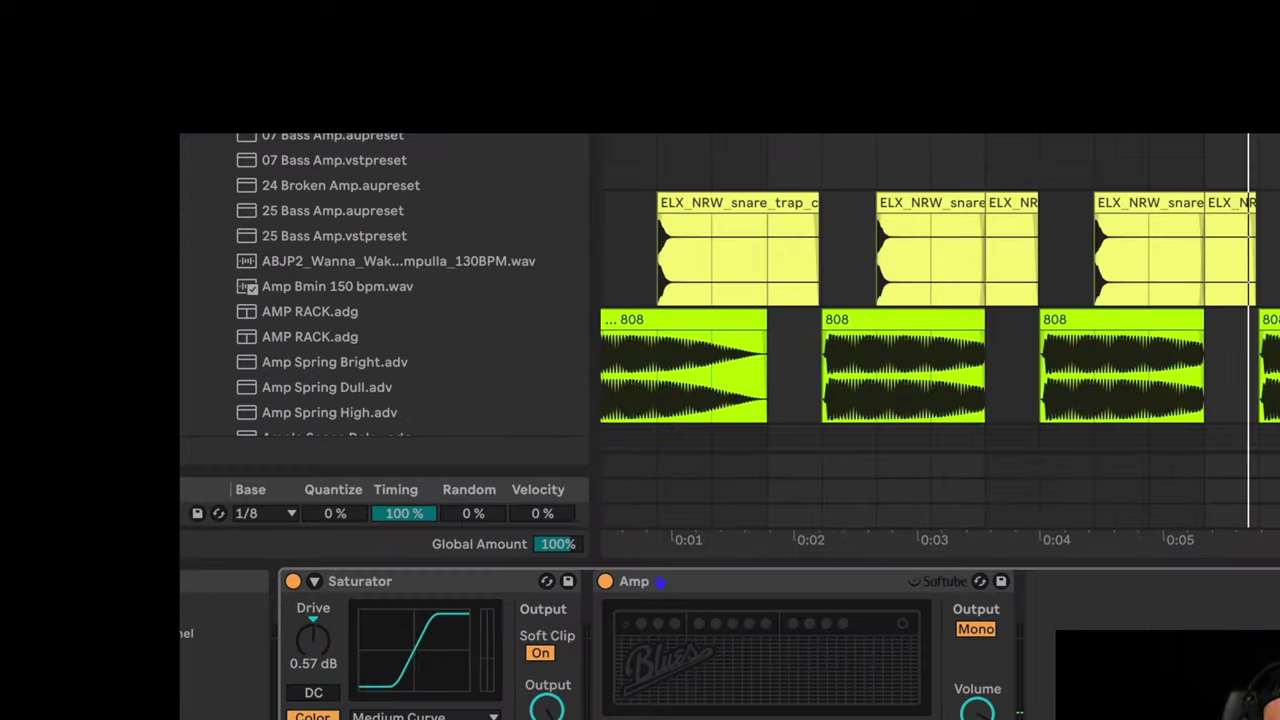
Set the DRUMS group's Amp to the Lead model with Dual output, and delete the Saturator in front of it
key("Down")
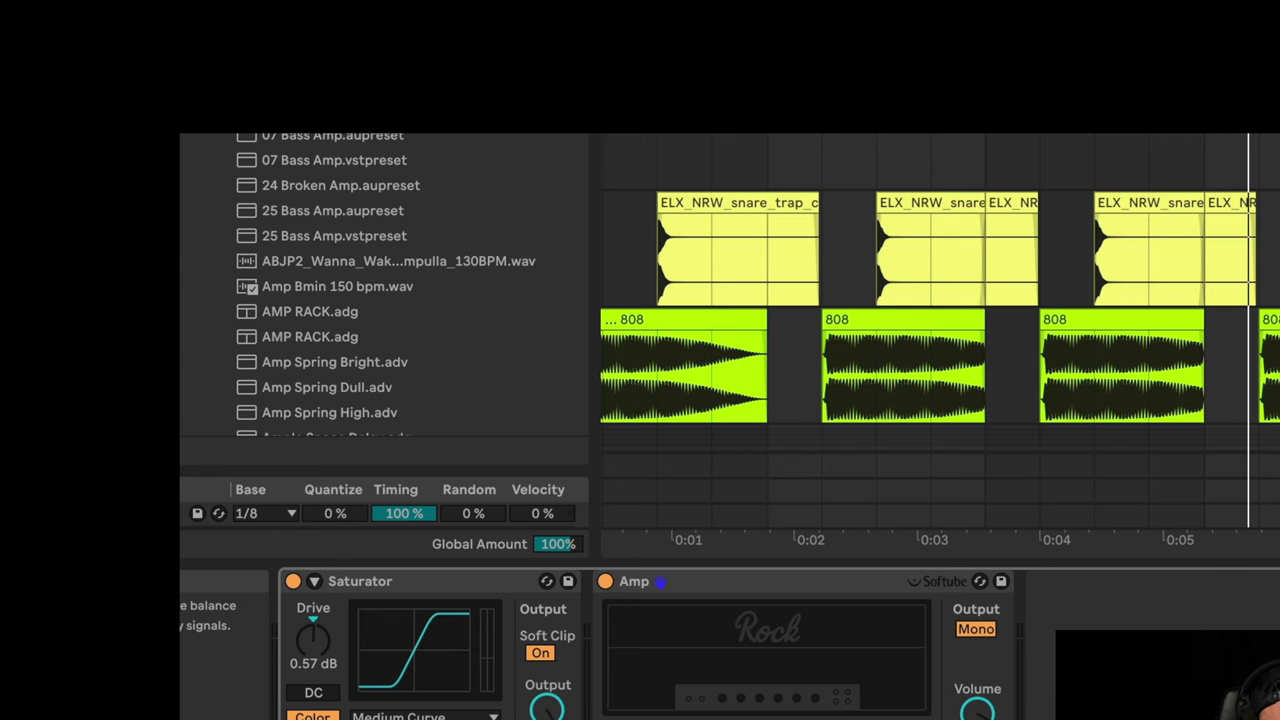
left_click(964, 636)
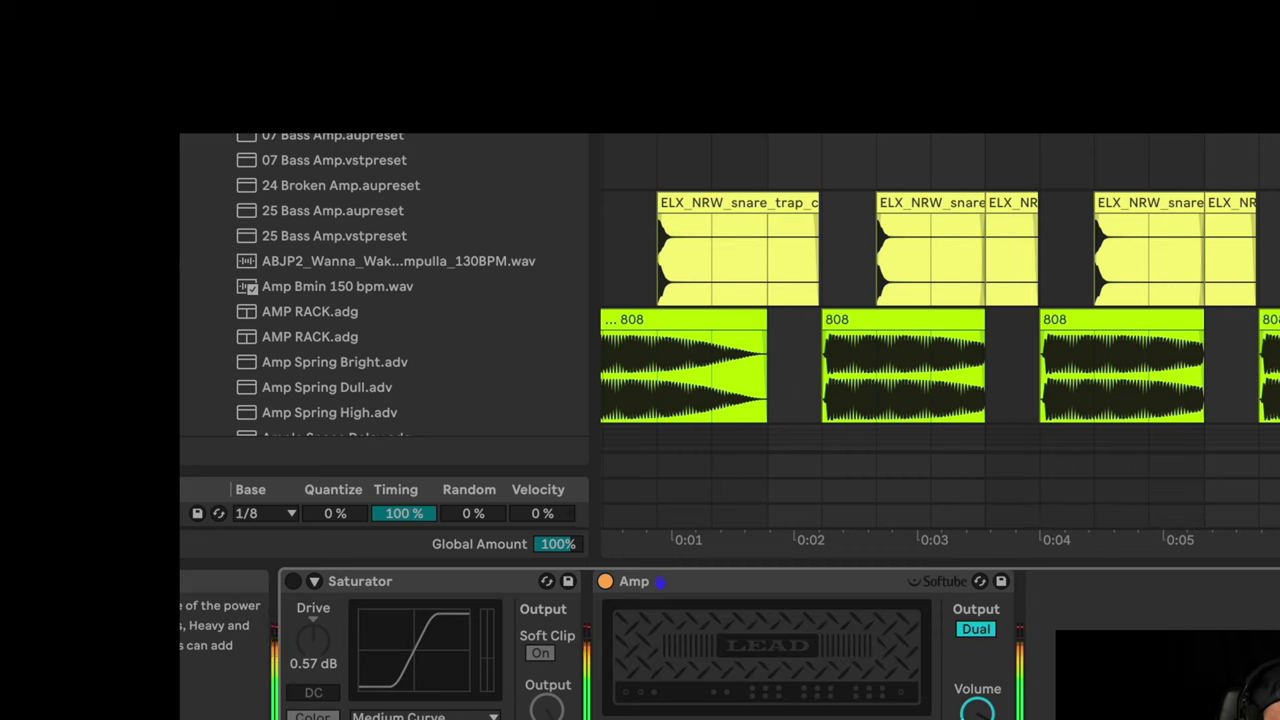
left_click(403, 588)
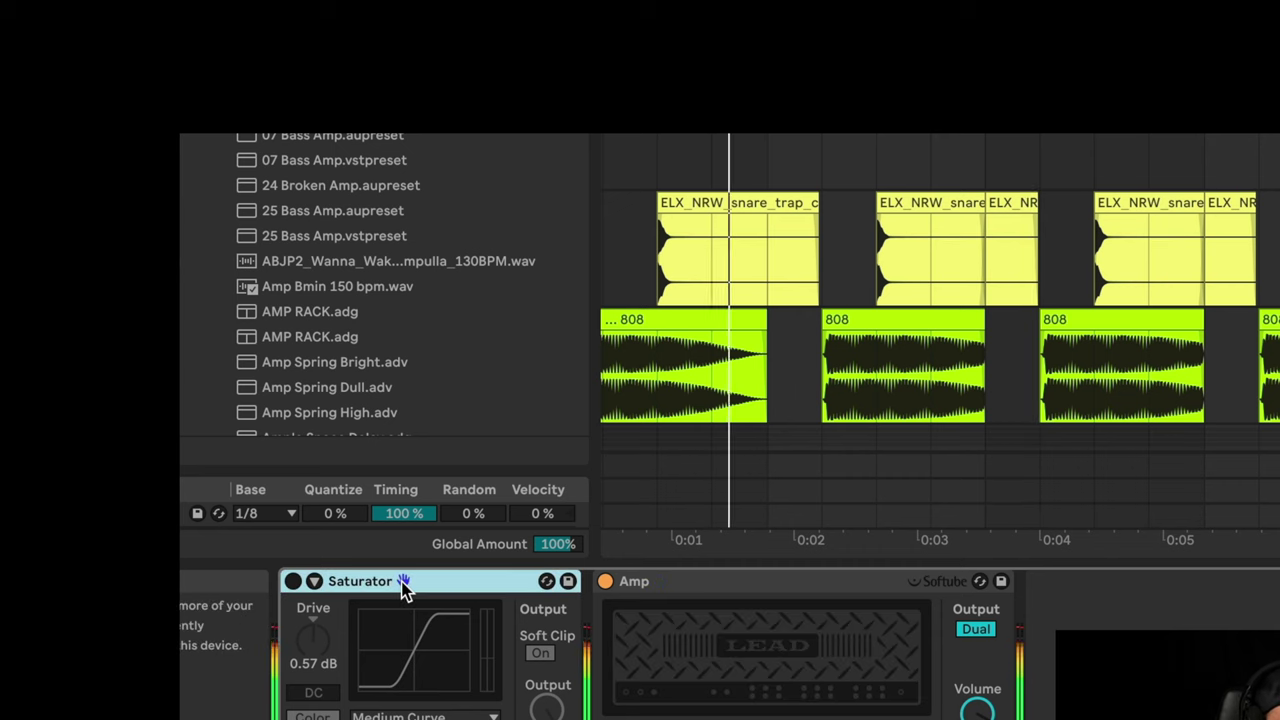
key("Delete")
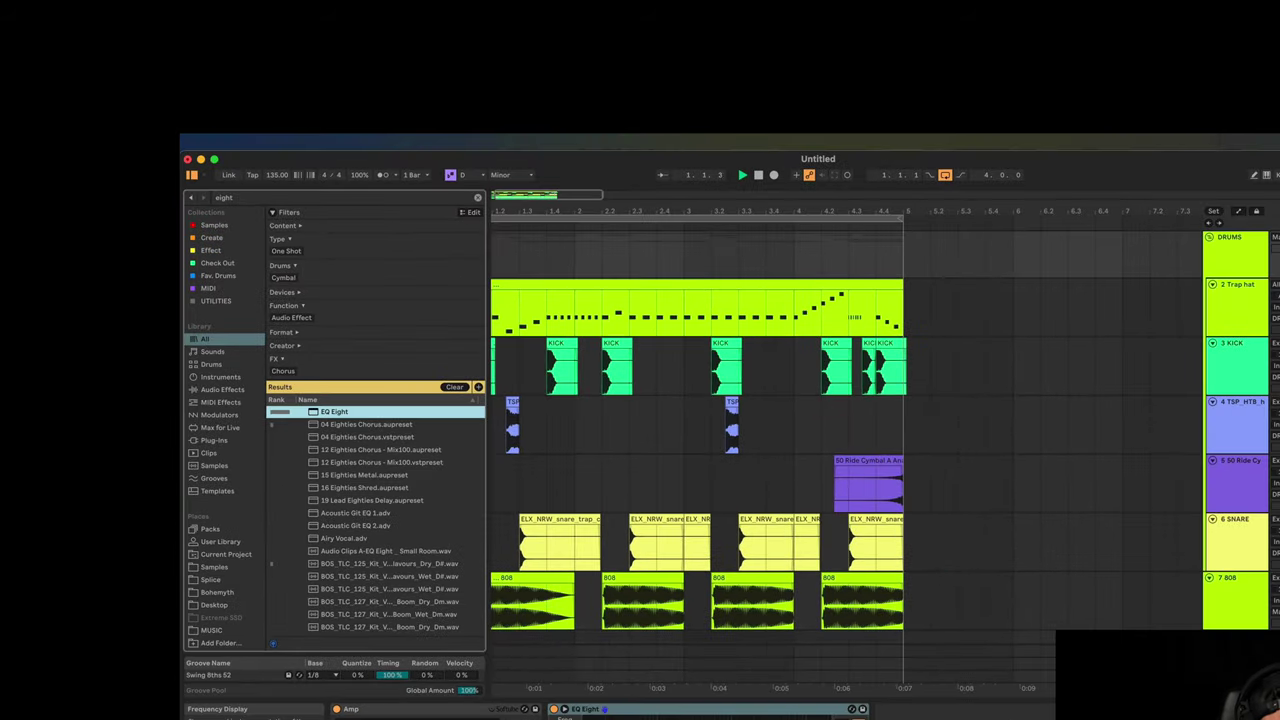
Expand EQ Eight's frequency display on the DRUMS group and play the loop to check the drums' spectrum
left_click(604, 709)
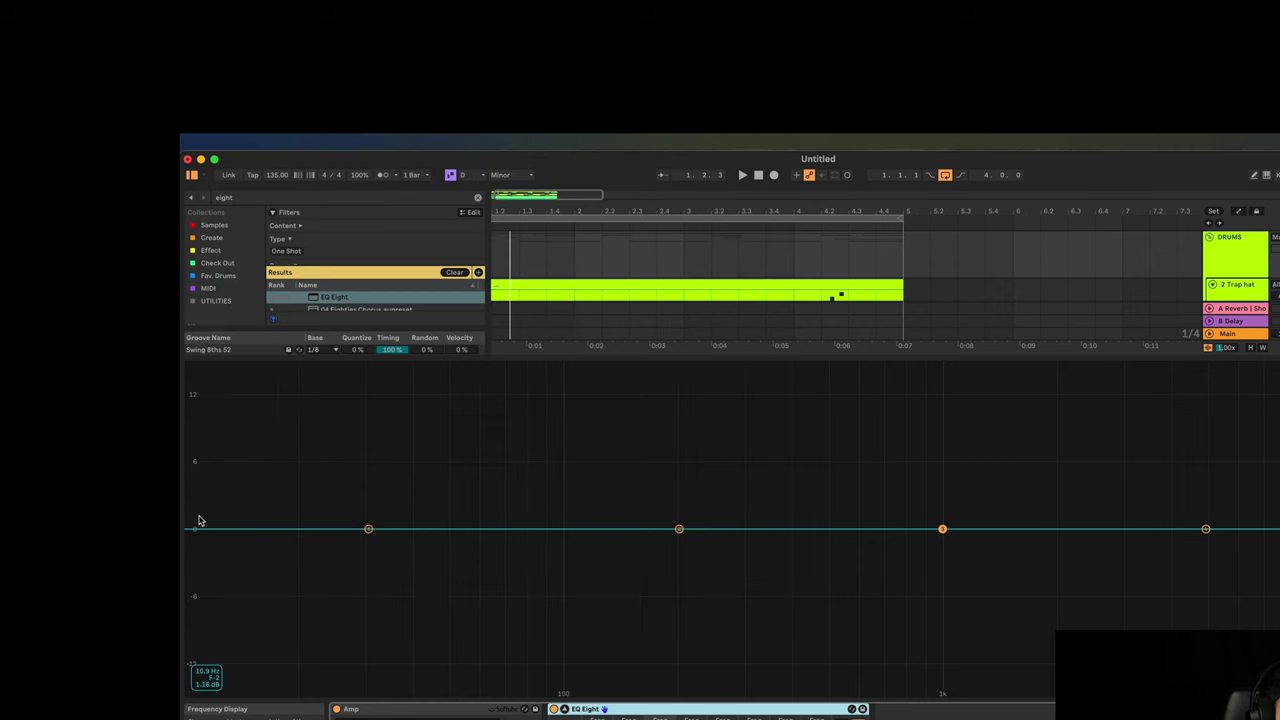
key("space")
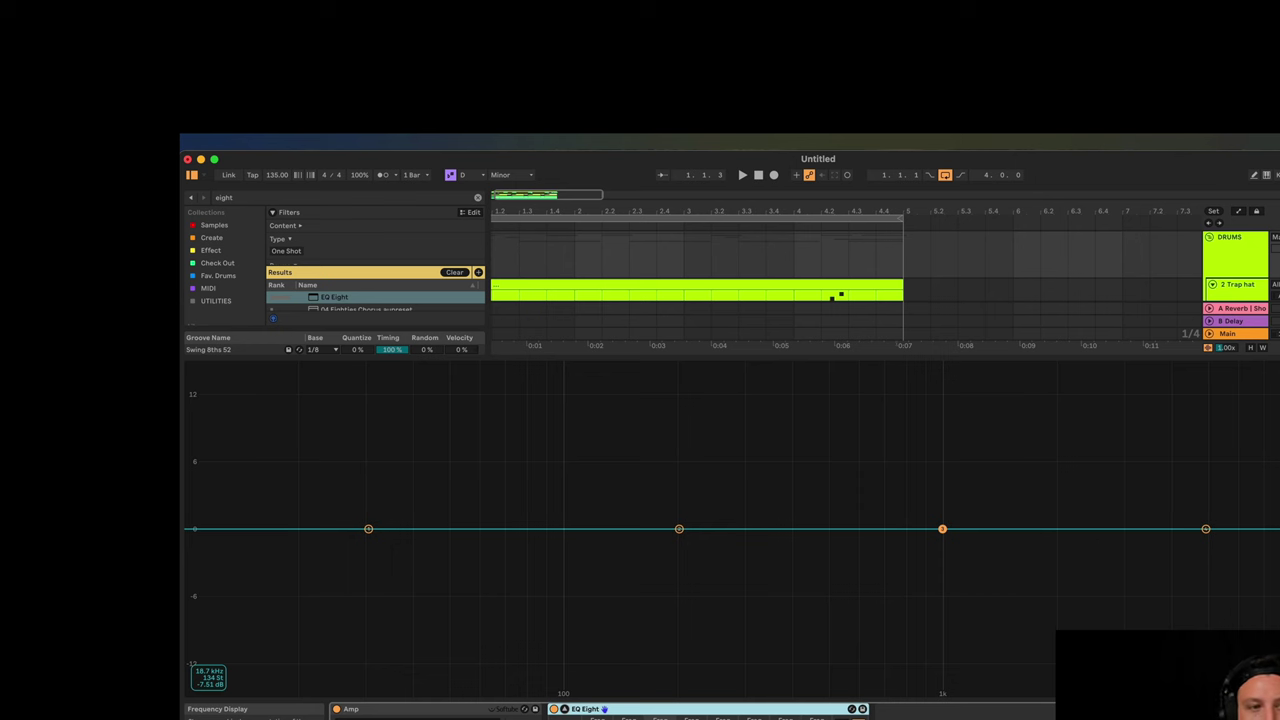
key("space")
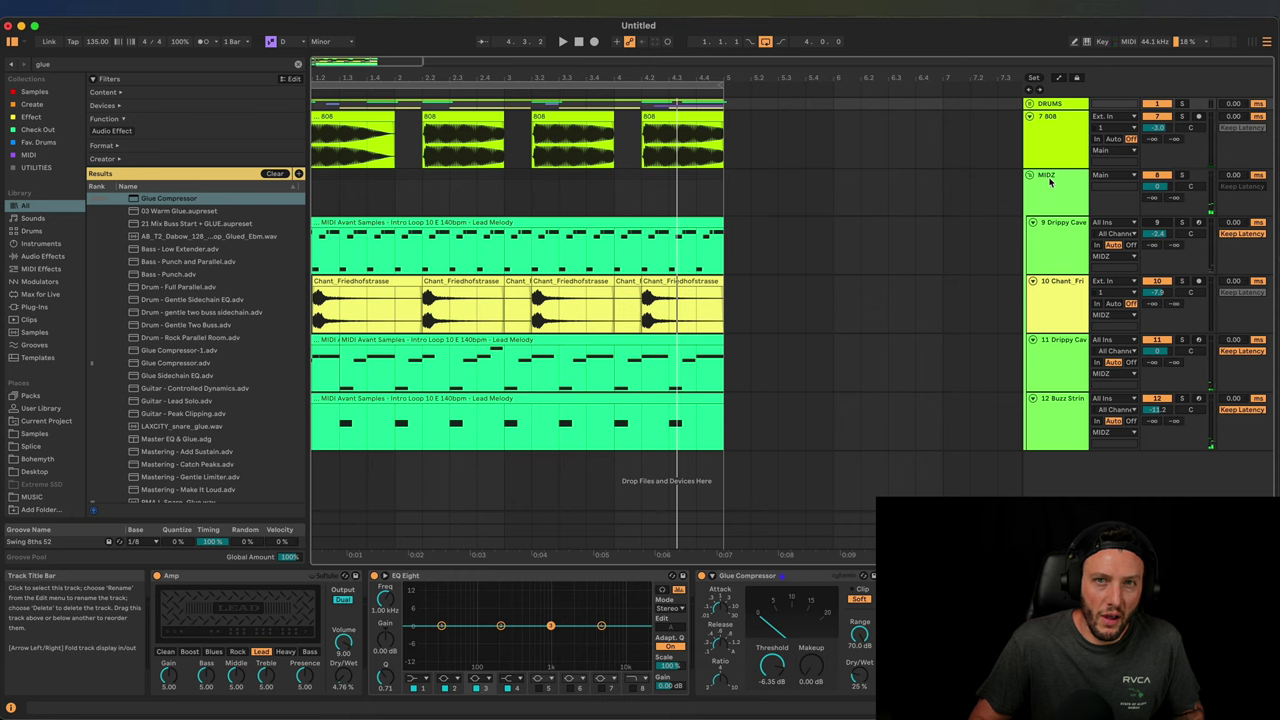
Solo the MIDZ group and listen to its melodies from position 1.2.1
left_click(1035, 182)
scroll(500, 240, "left", 2)
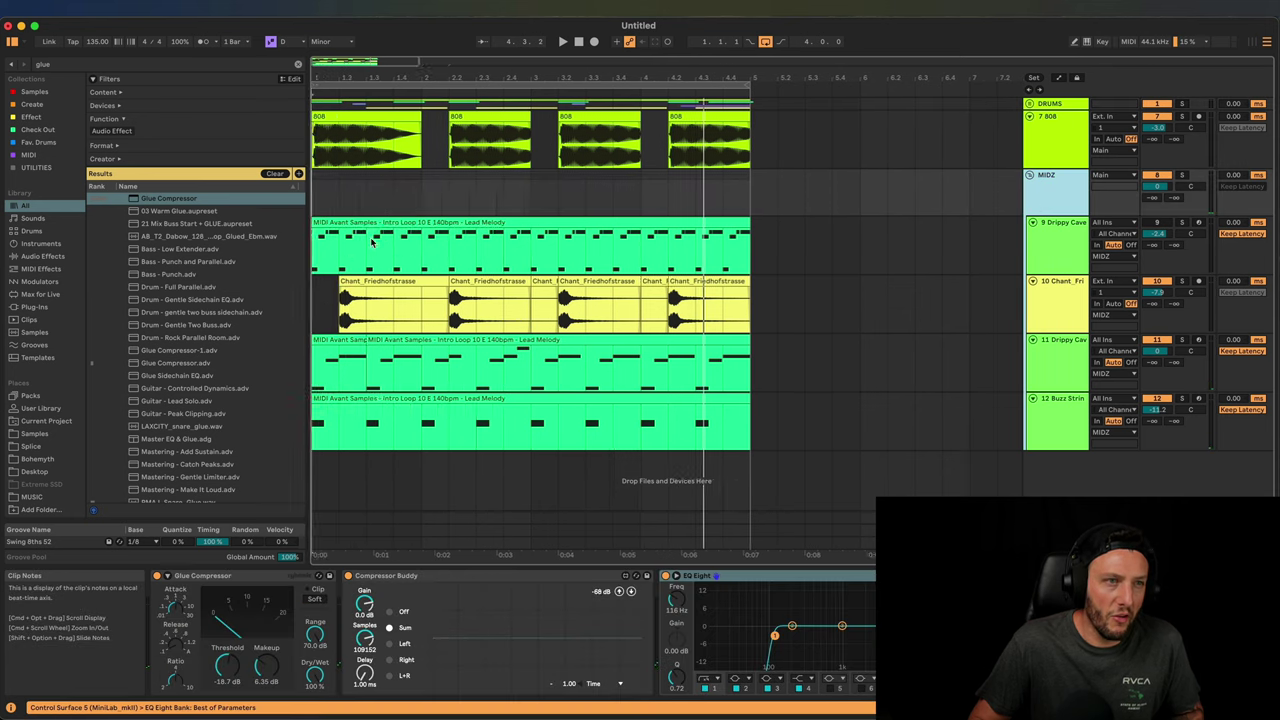
left_click(337, 252)
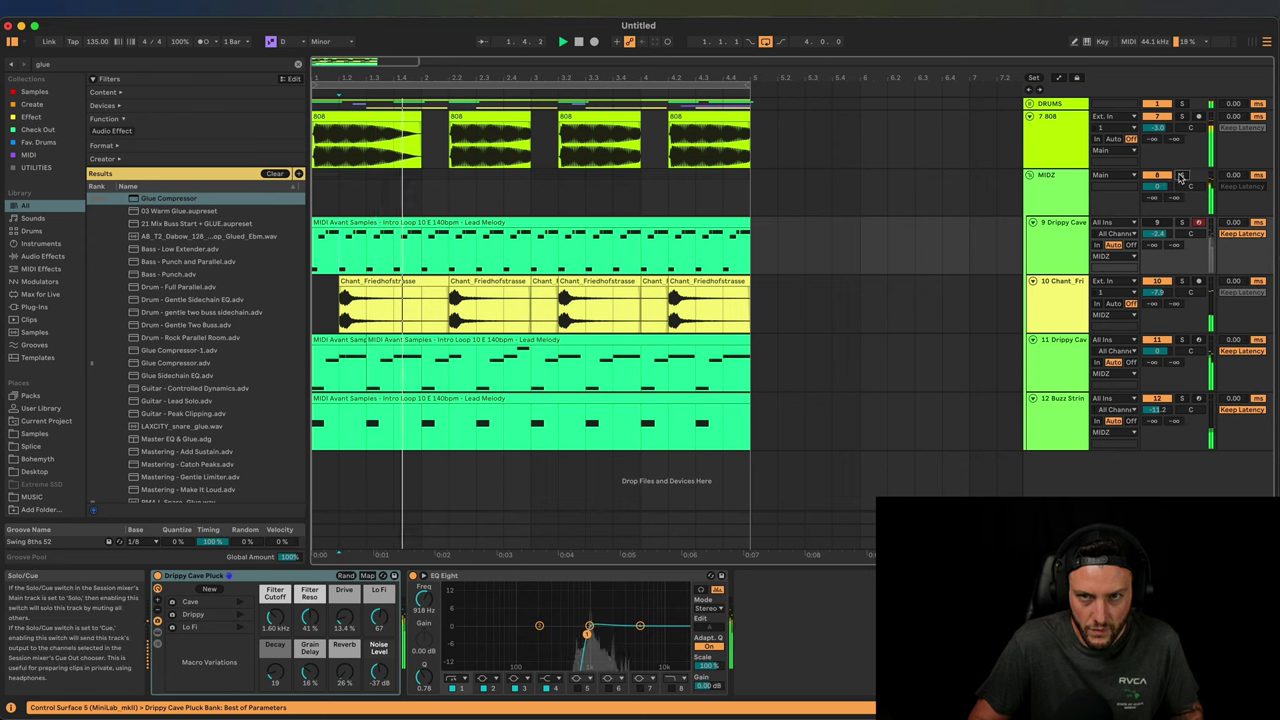
left_click(1104, 275)
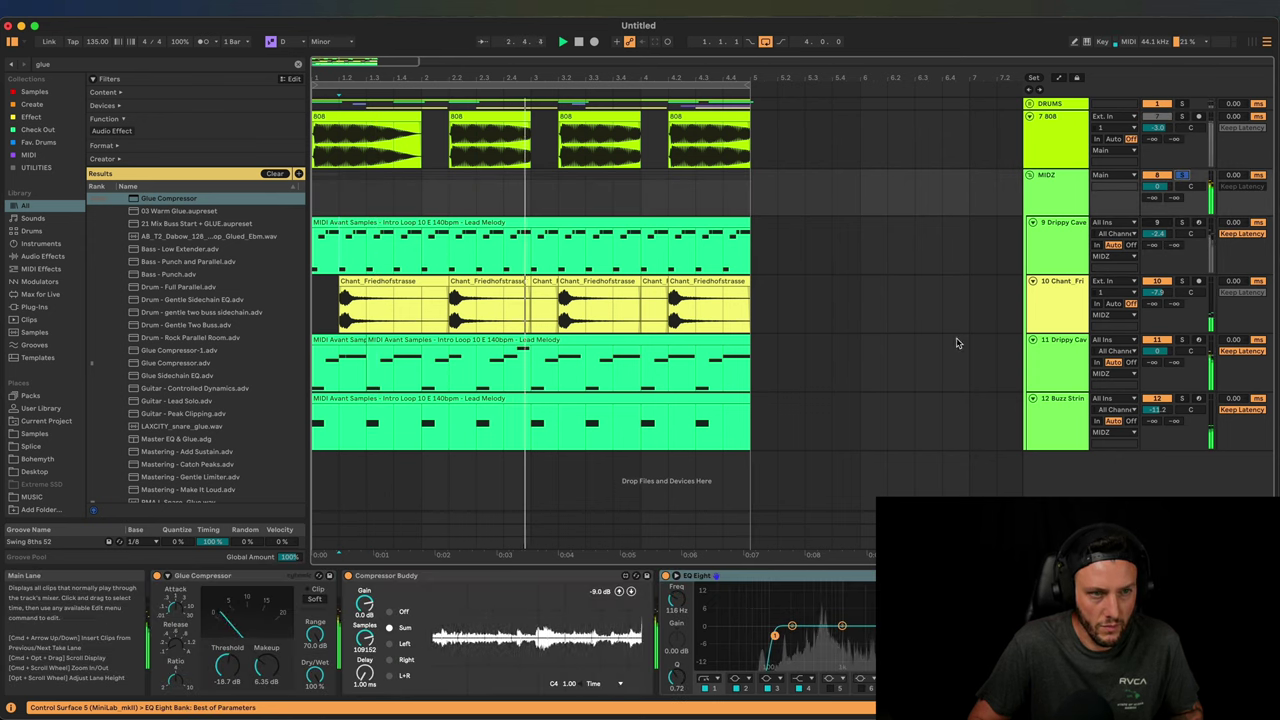
key("space")
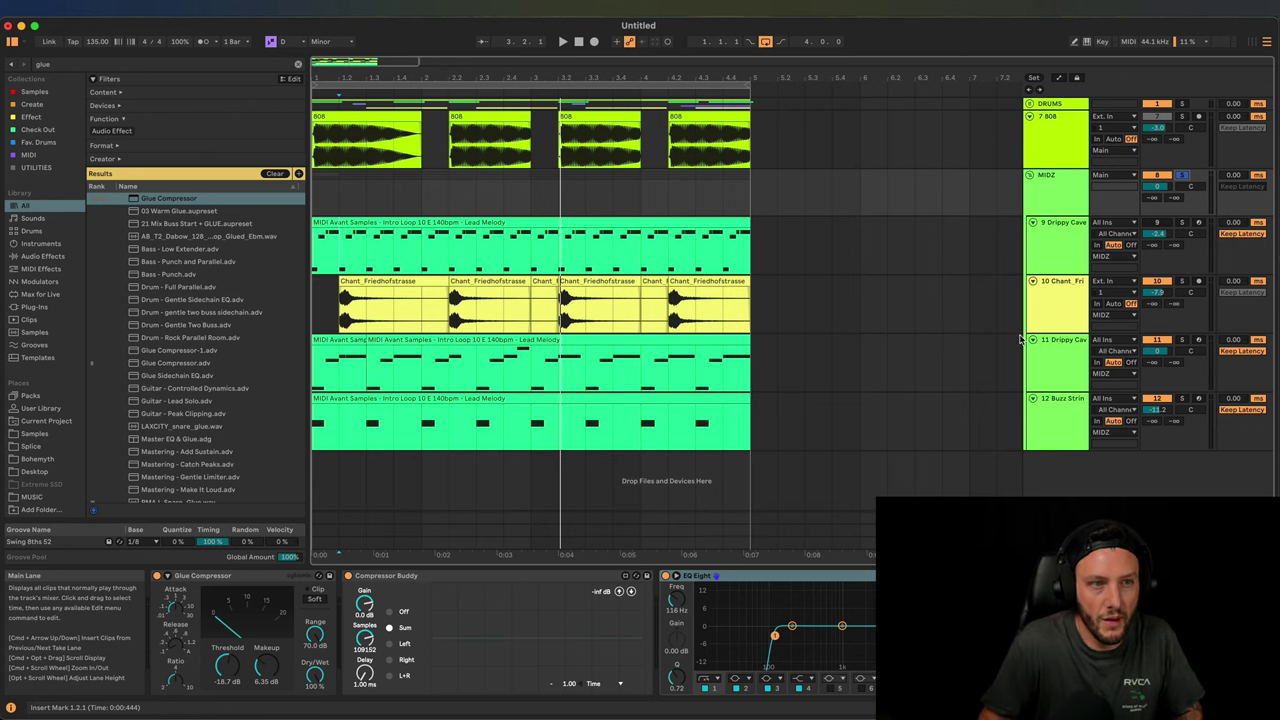
key("space")
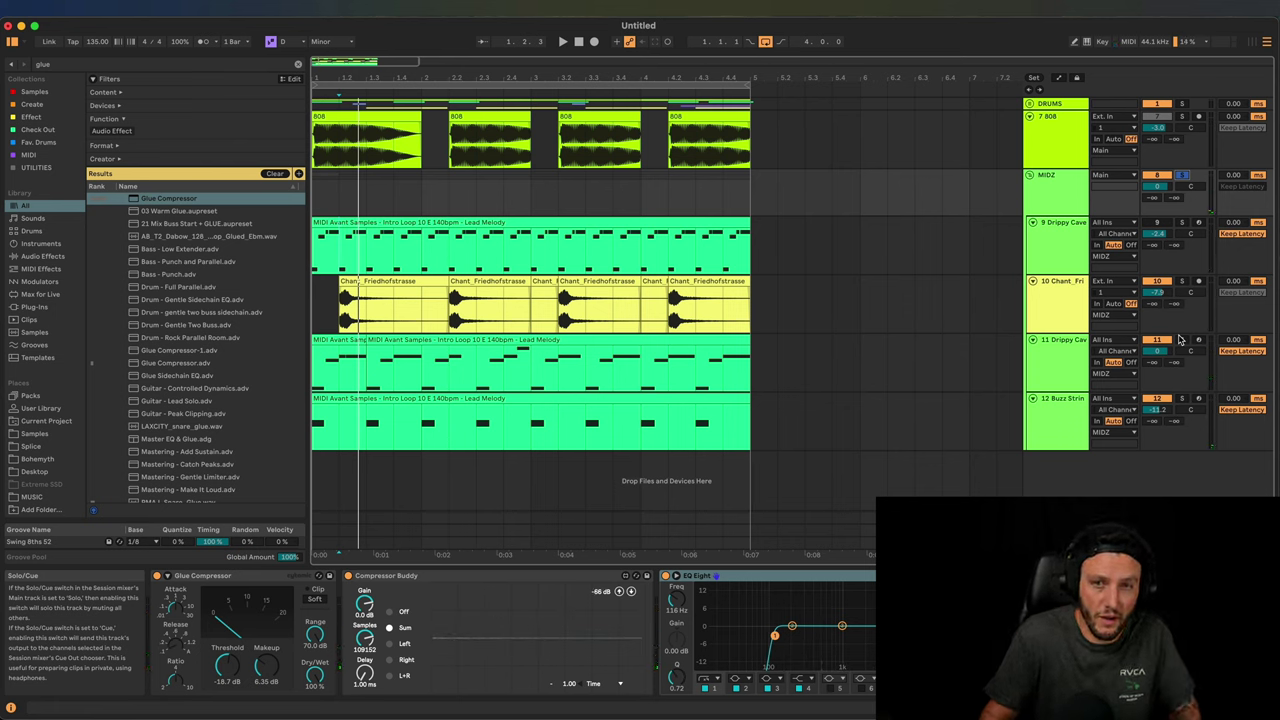
Solo track 11 in the MIDZ group and lower its Drippy Cave Pluck Reverb macro to 25%
left_click(1181, 340)
key("space")
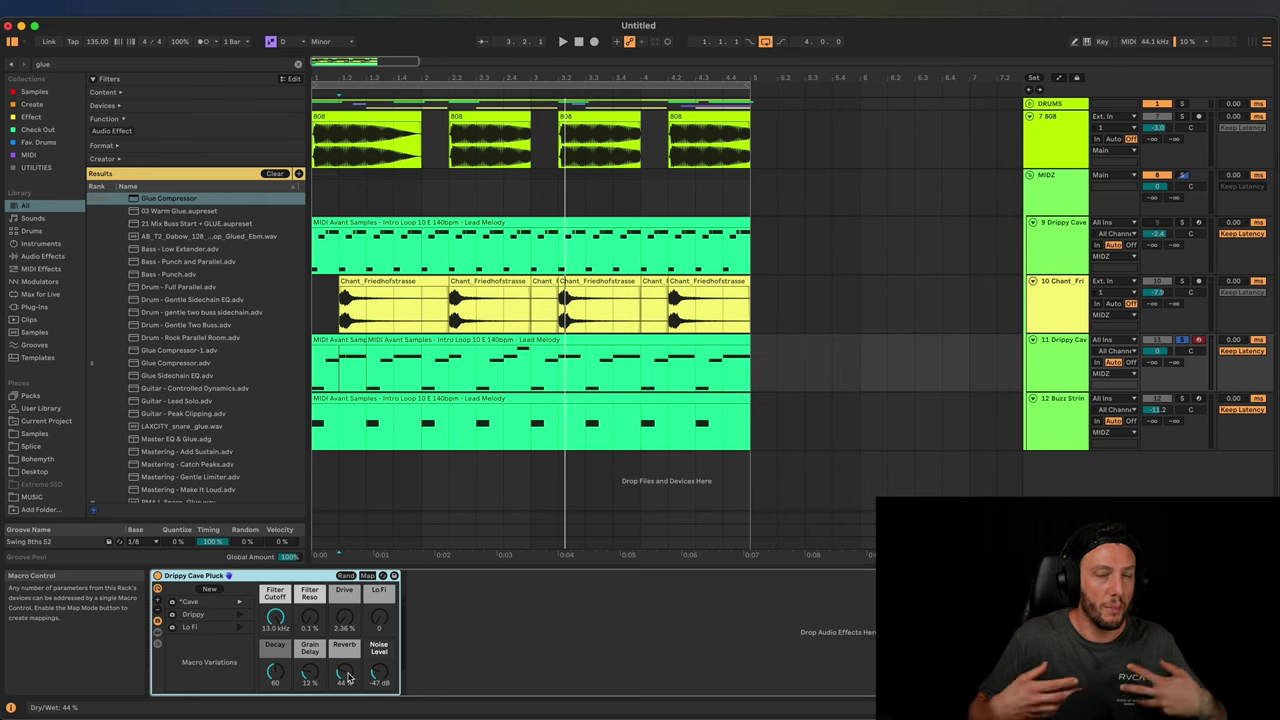
left_click_drag(348, 679, 348, 698)
key("space")
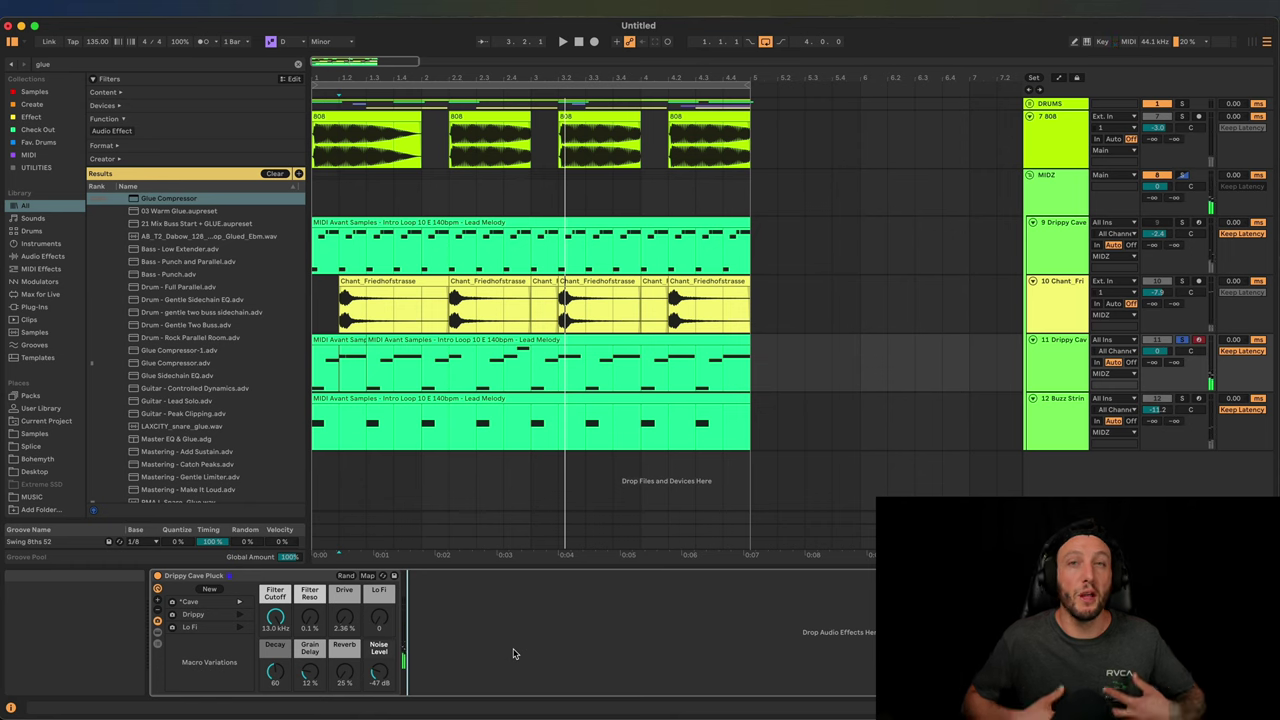
Search the browser for Saturator, add it after Drippy Cave Pluck on track 11, and start playback
key("super+f")
type("satu")
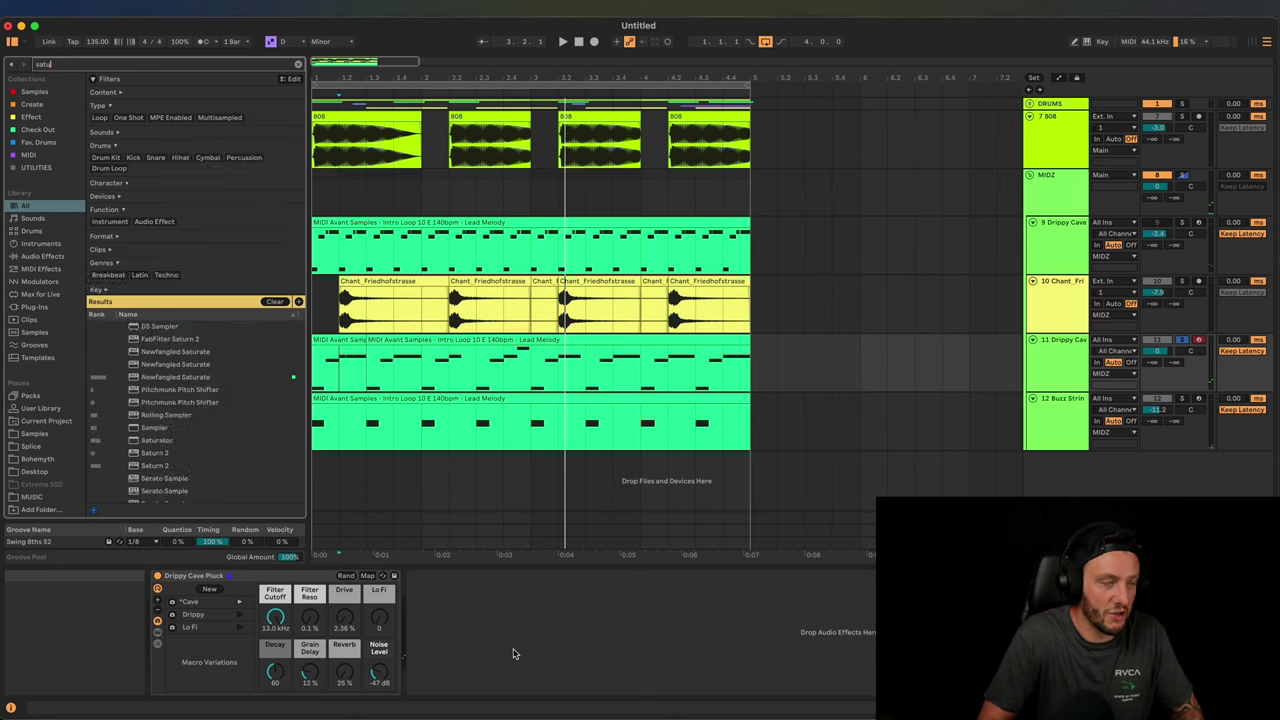
double_click(156, 377)
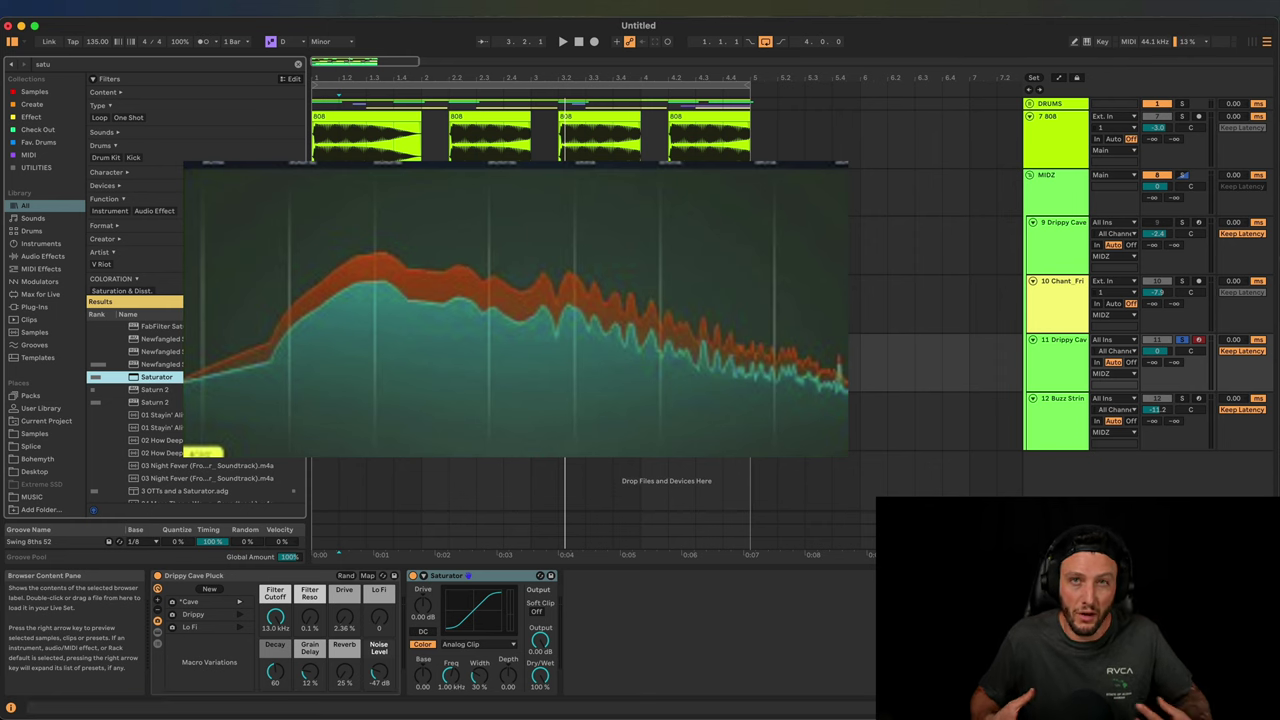
key("space")
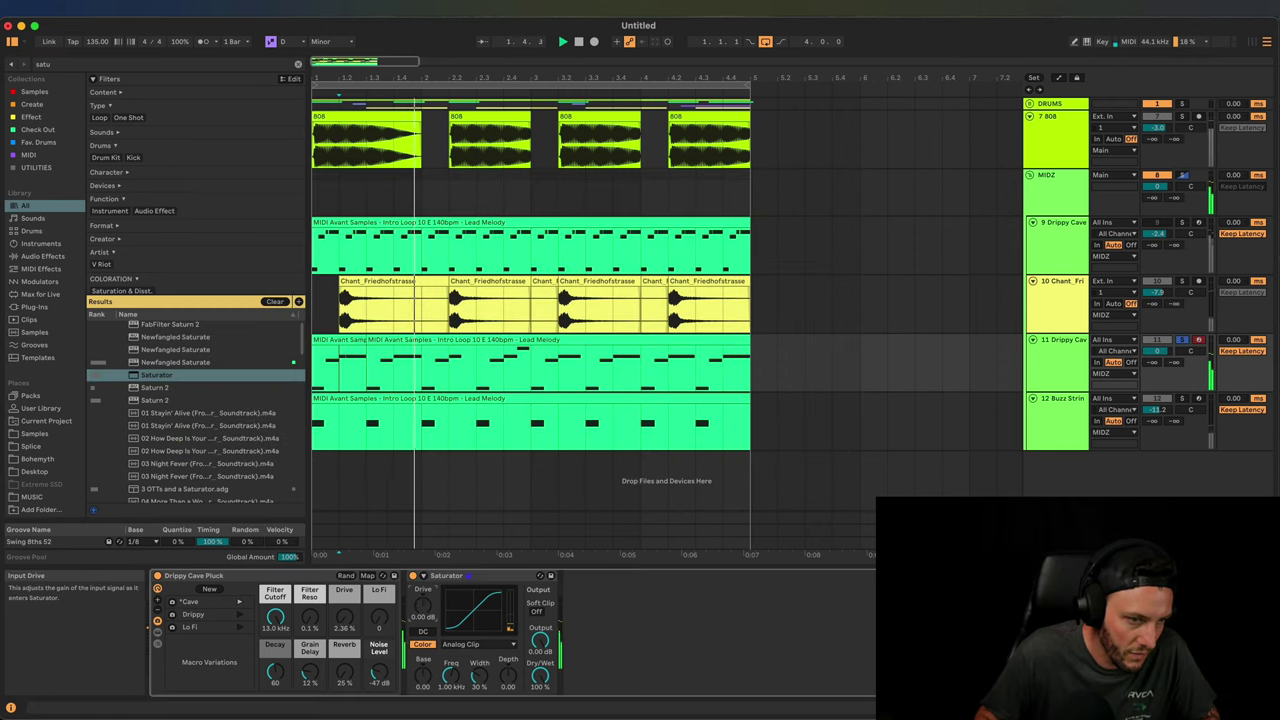
On track 11's Saturator, set Drive to 4.57 dB, enable Soft Clip, and raise the Color Base to 9.71
left_click_drag(423, 605, 422, 587)
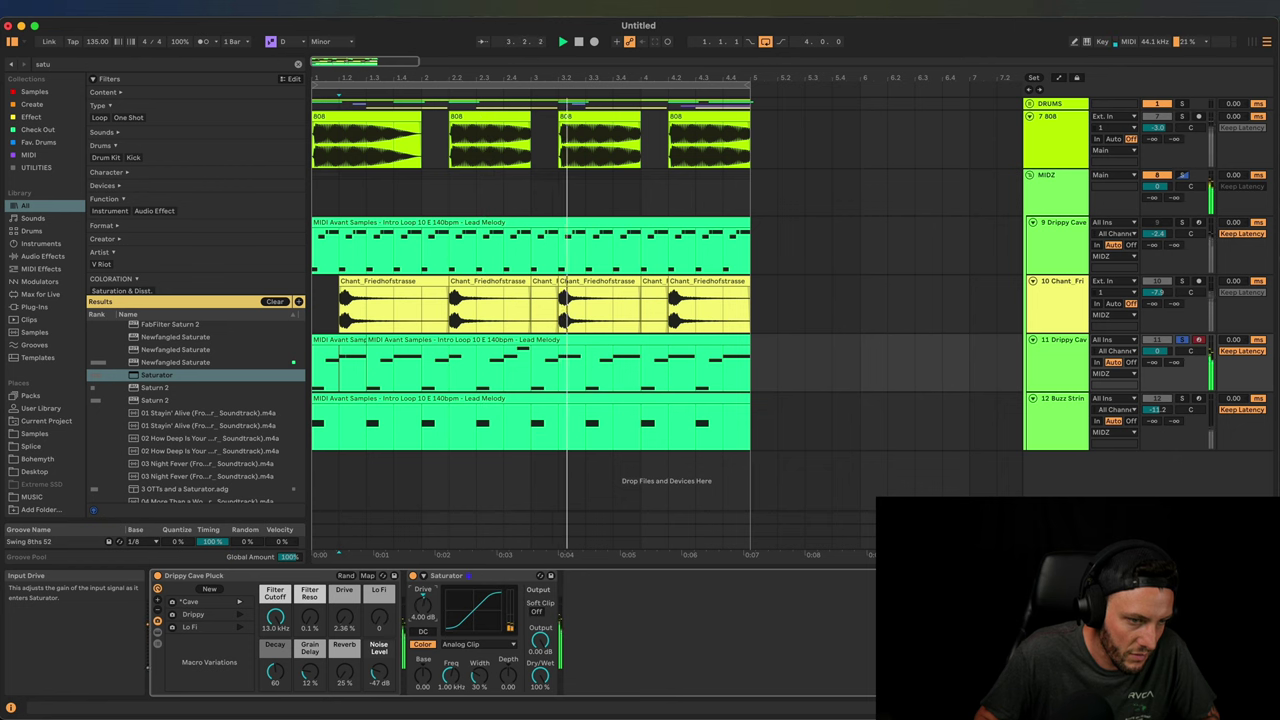
left_click(485, 644)
left_click(481, 650)
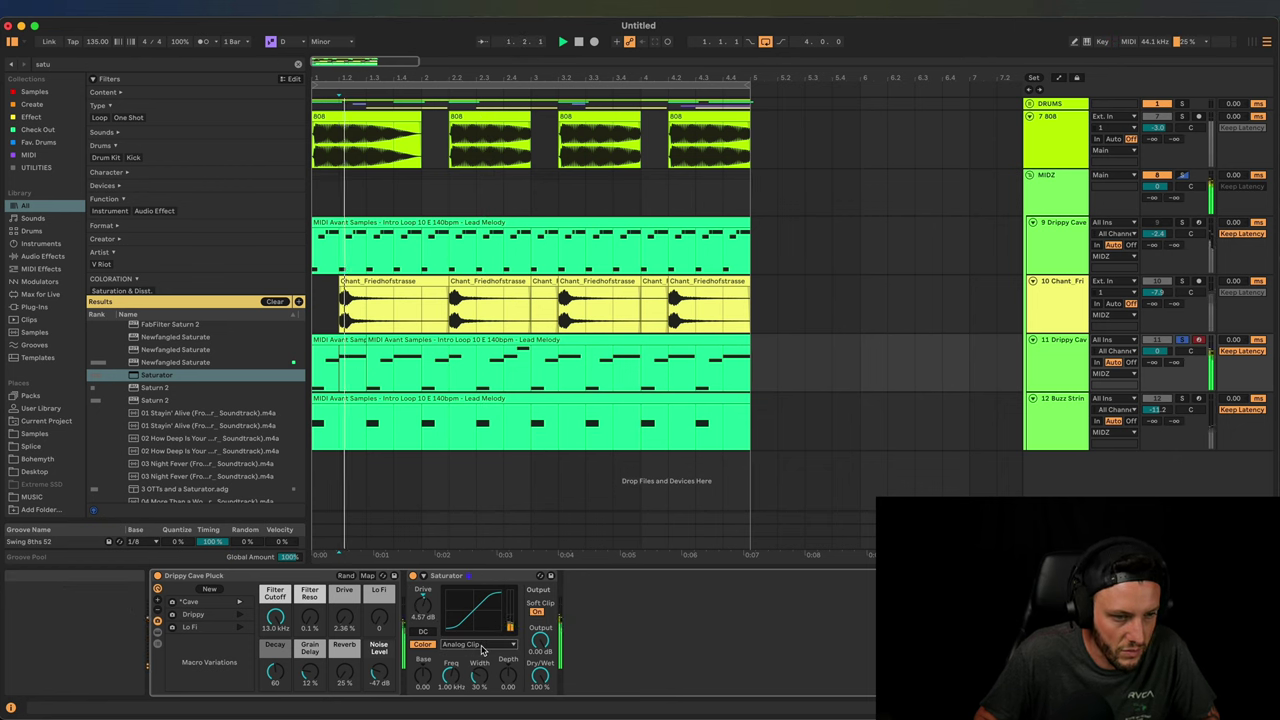
left_click_drag(423, 673, 423, 660)
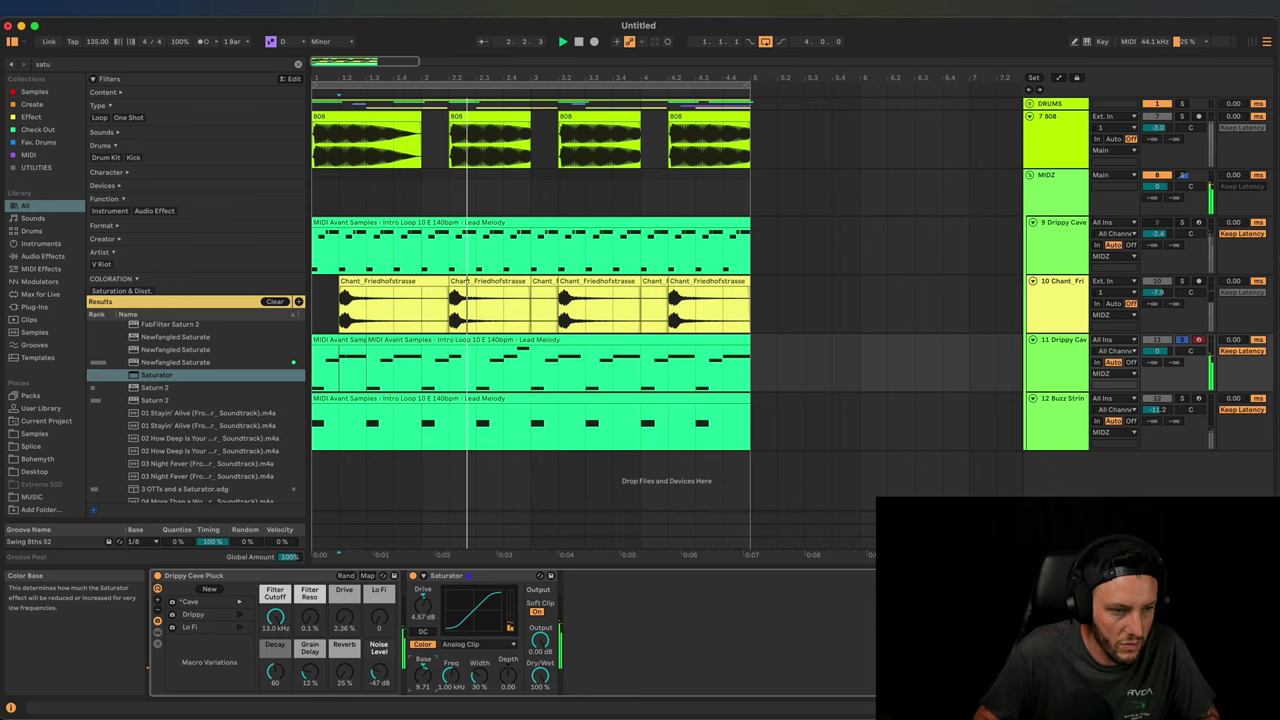
Unsolo track 11, pan it to 22L, and pan the Chant track 10 to 20R
left_click(1174, 356)
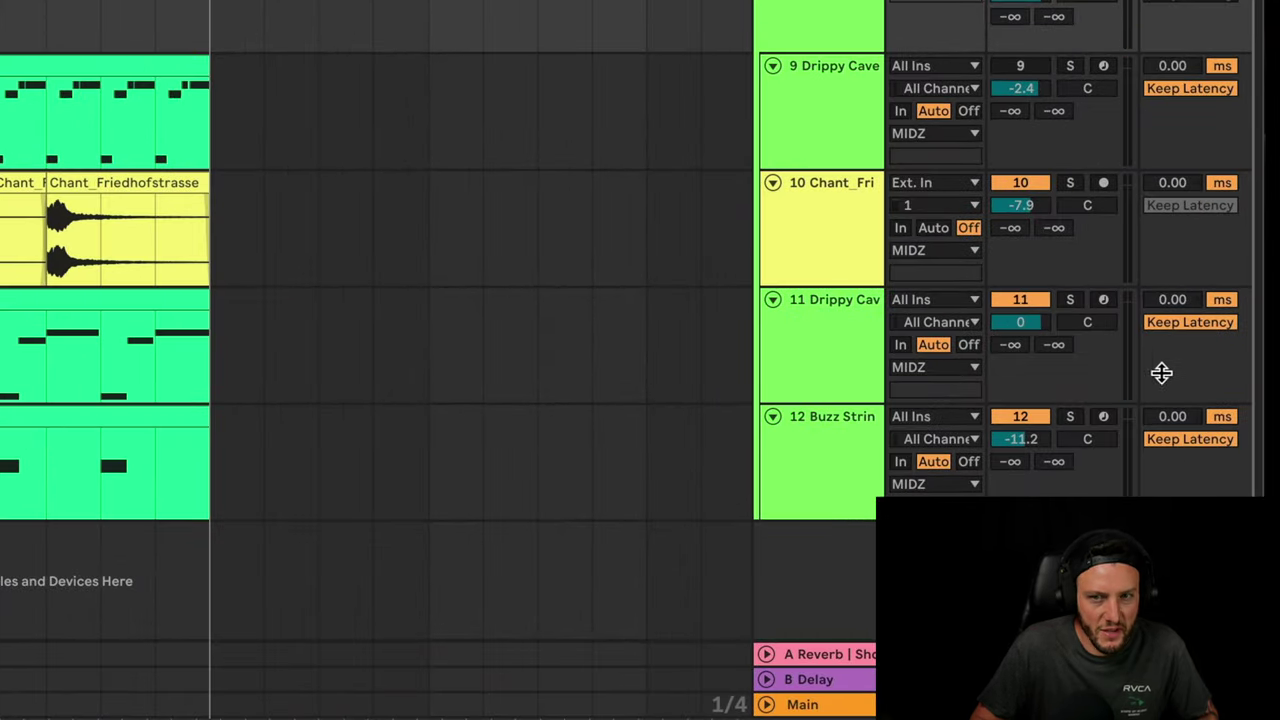
left_click(1087, 321)
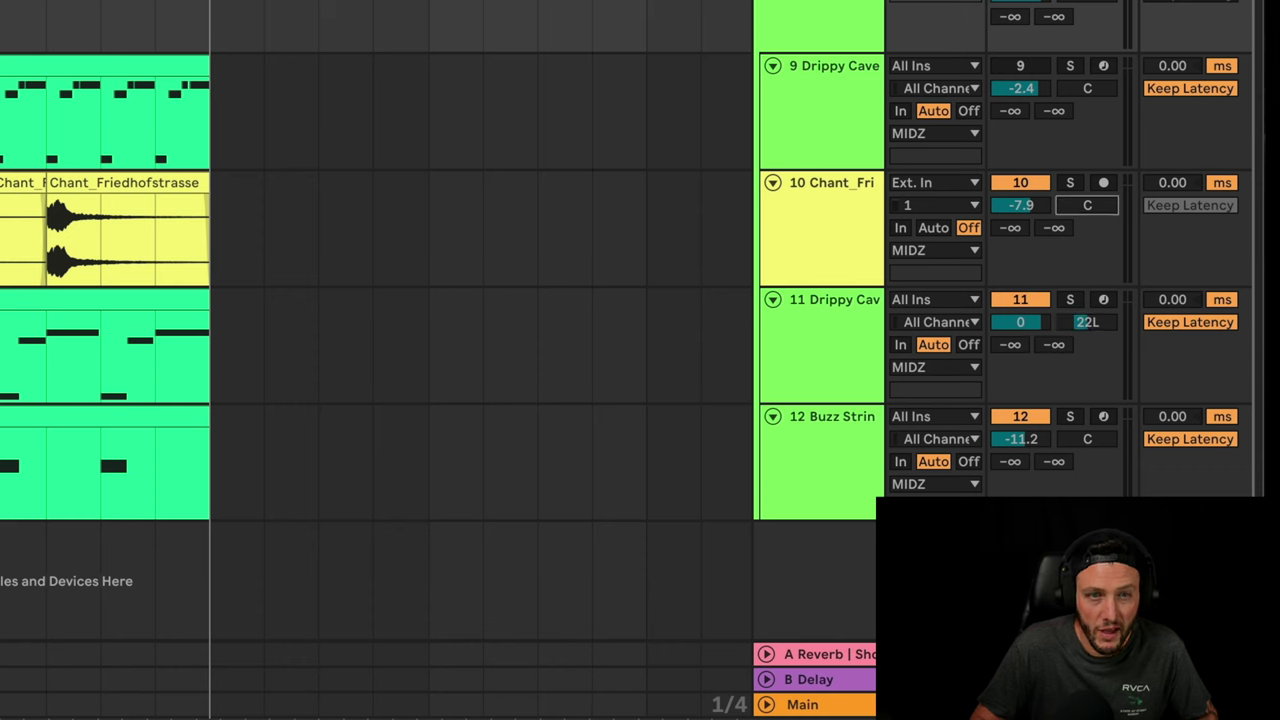
left_click_drag(1087, 205, 1087, 207)
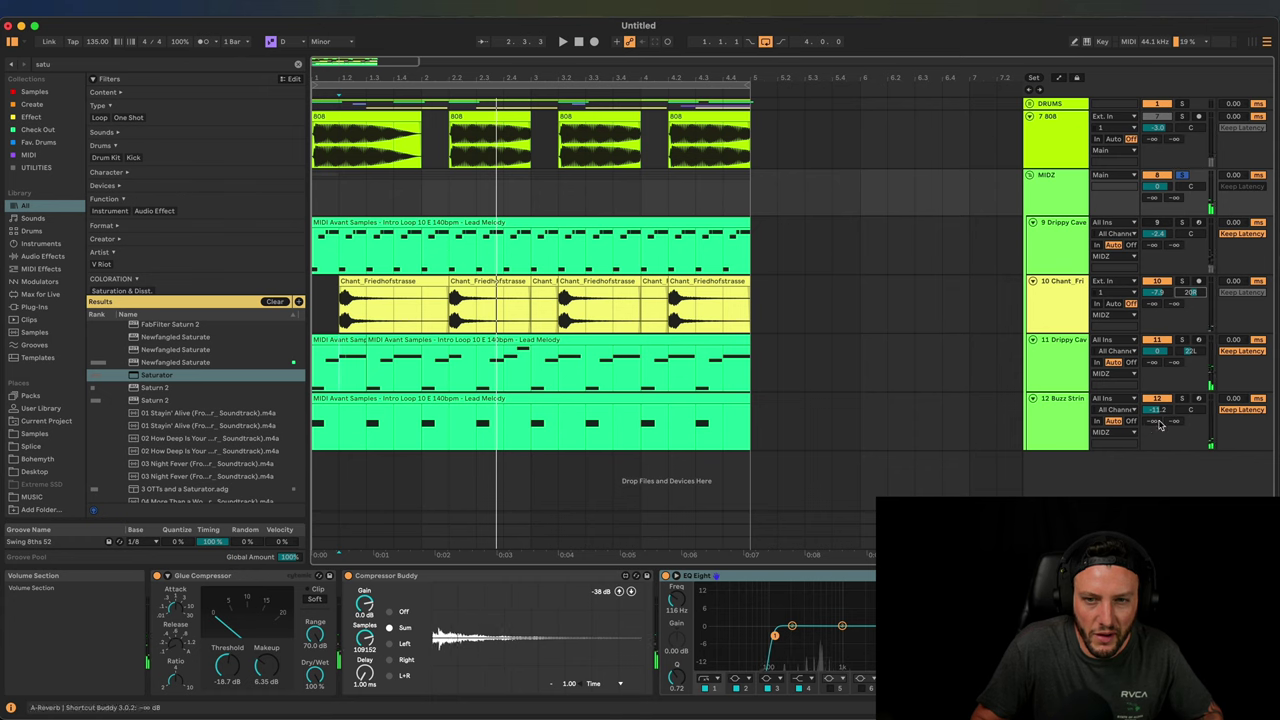
Lower the volume of track 12, Buzz Strings, to -15.6 dB while the MIDZ group plays
left_click_drag(1162, 412, 1162, 416)
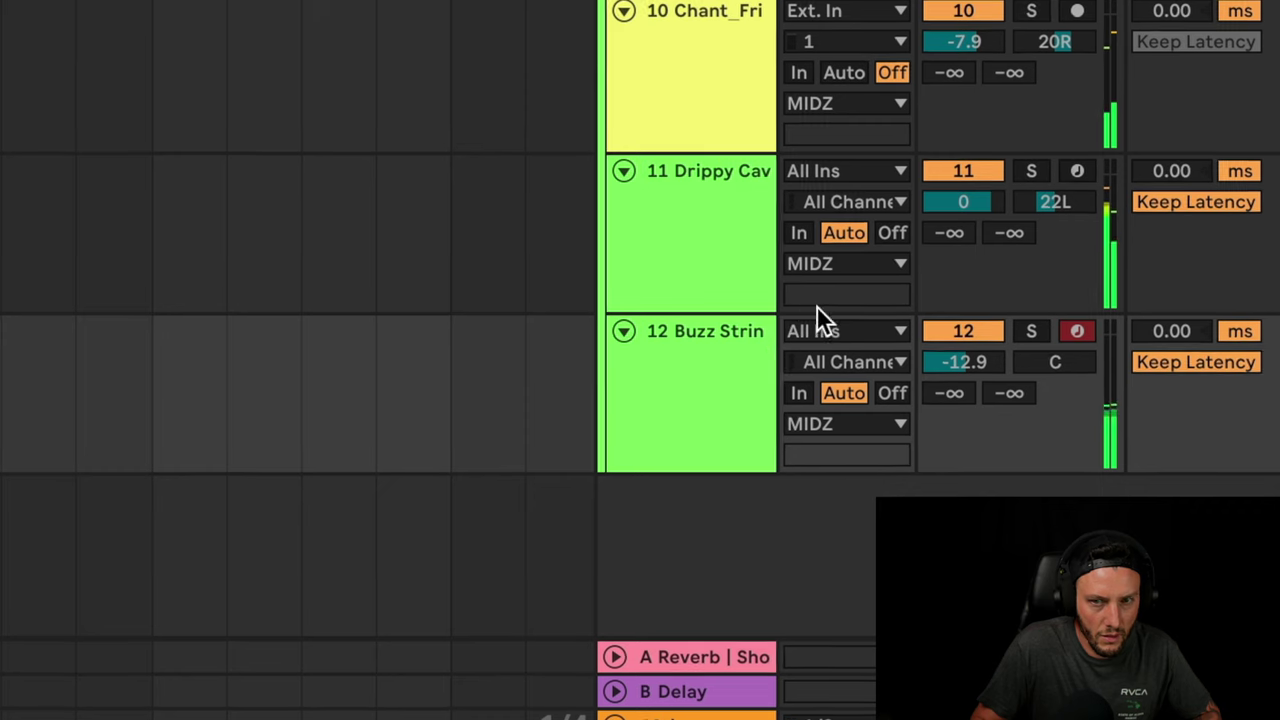
left_click_drag(938, 350, 937, 357)
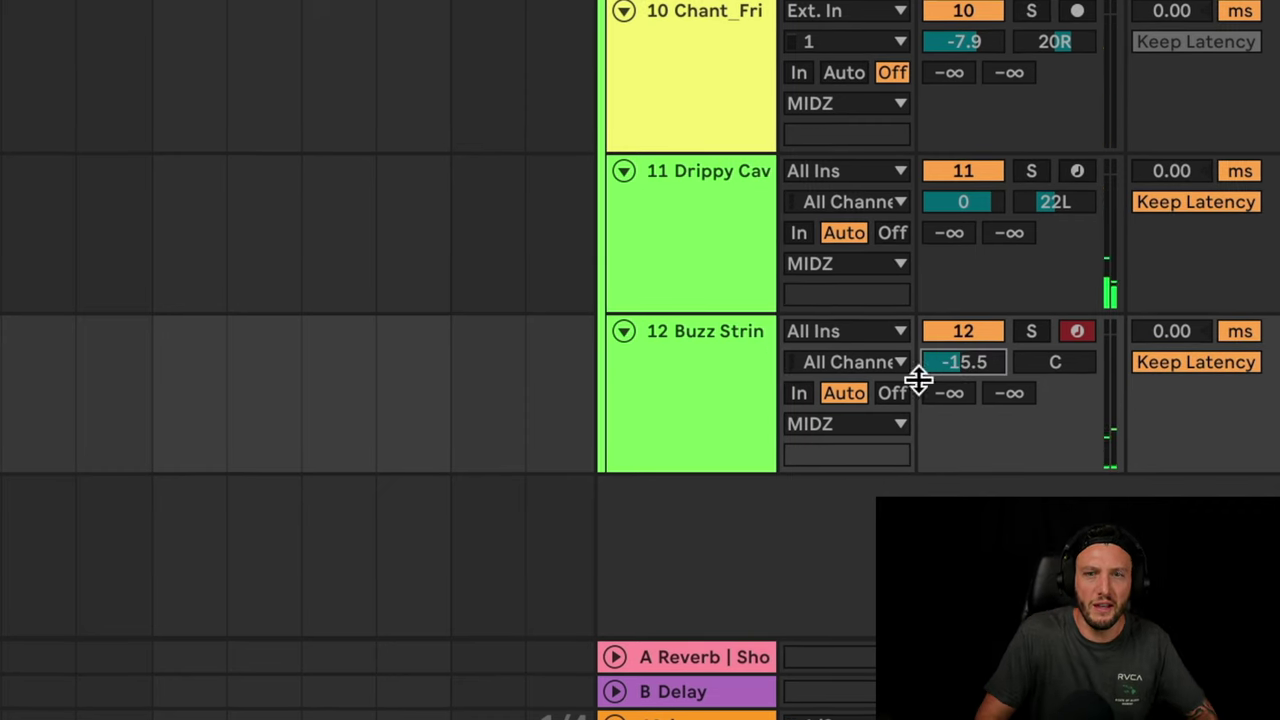
left_click_drag(940, 364, 940, 367)
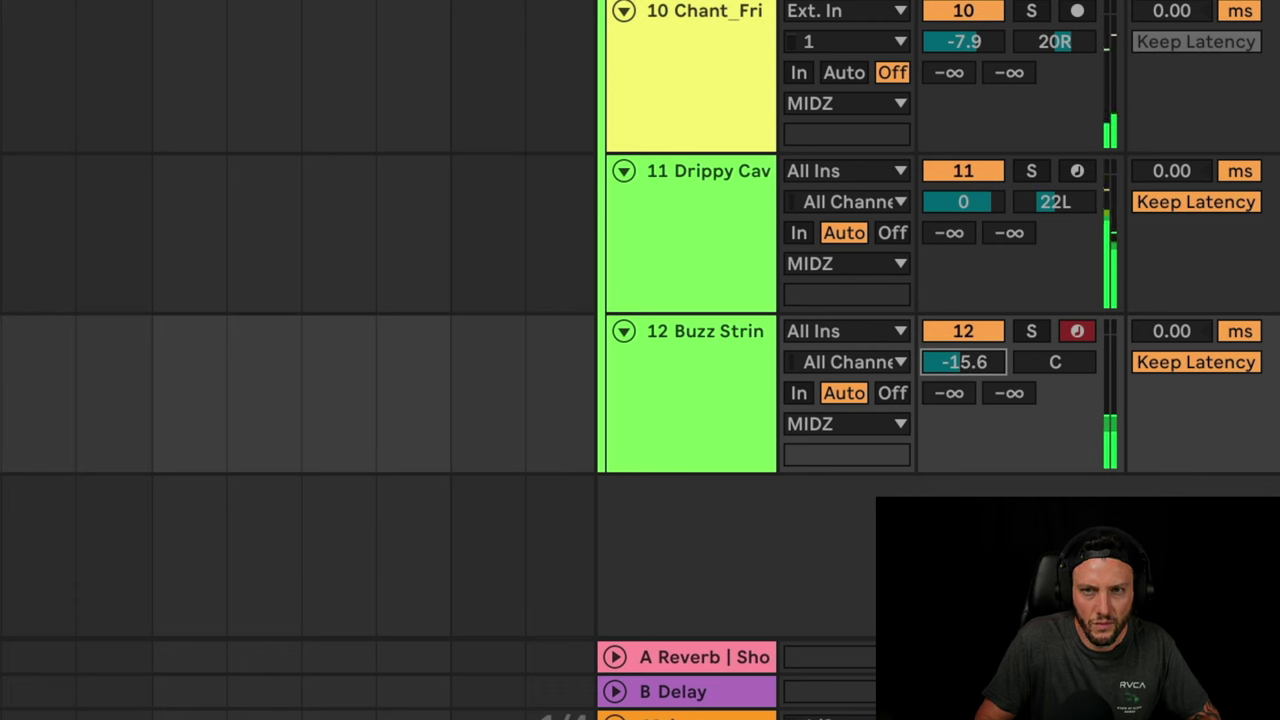
key("Escape")
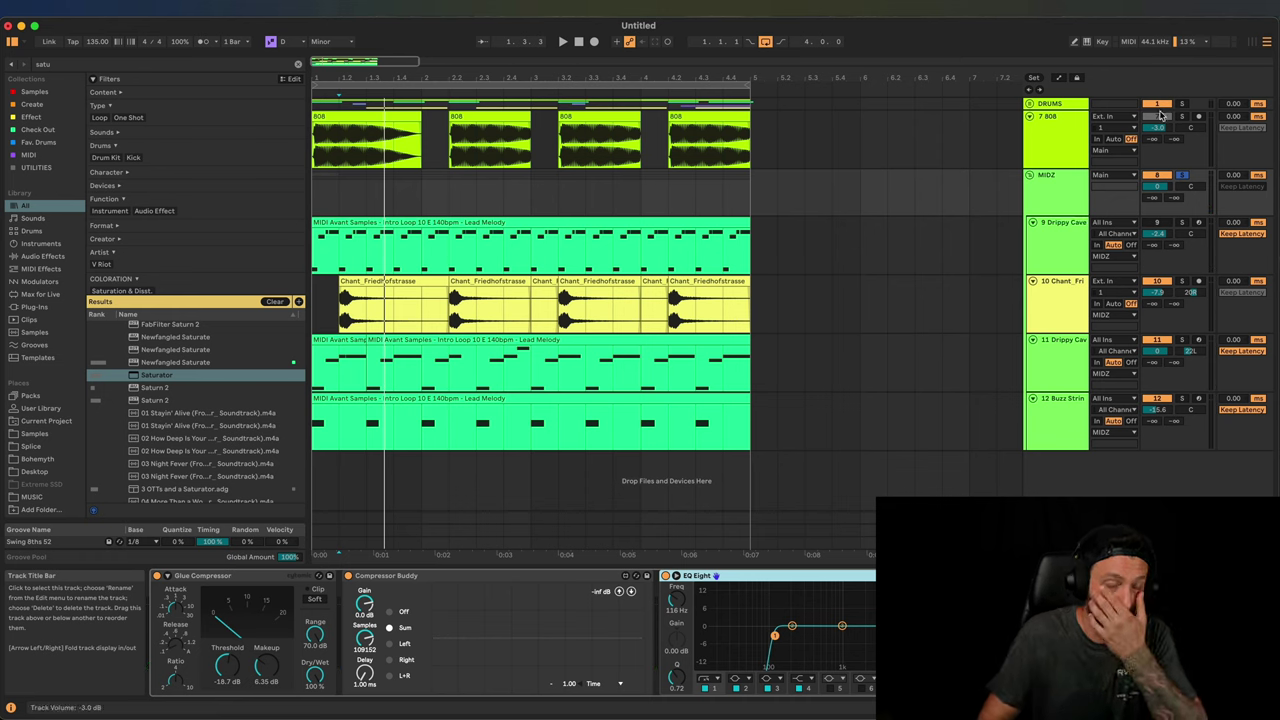
Copy the 808 track's kick-sidechained Compressor to the end of the MIDZ group's effects and play the loop
left_click(1055, 143)
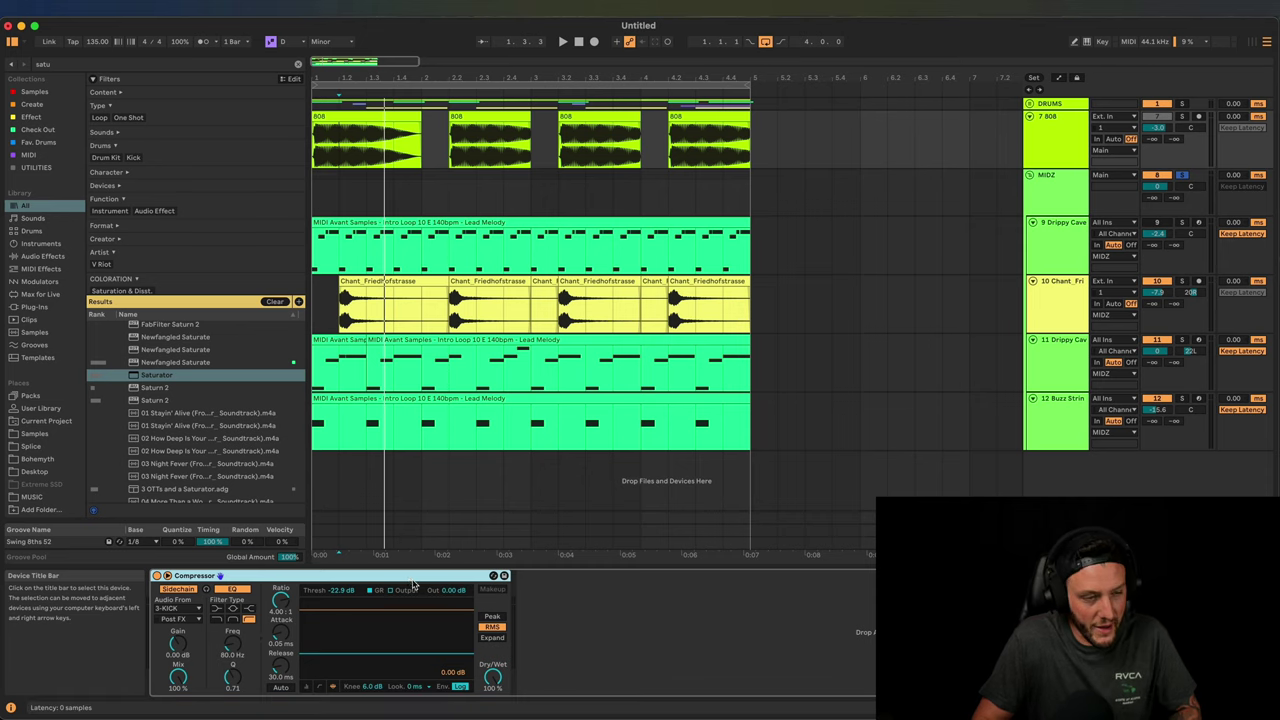
key("Down")
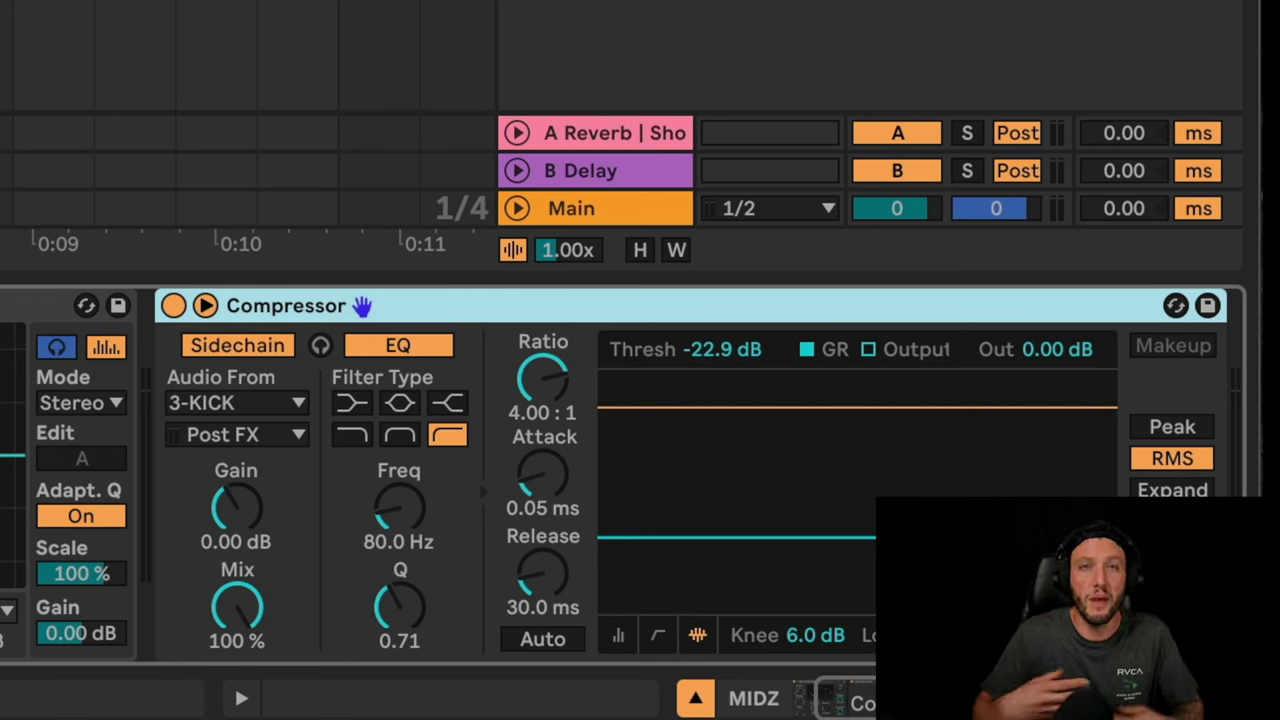
key("space")
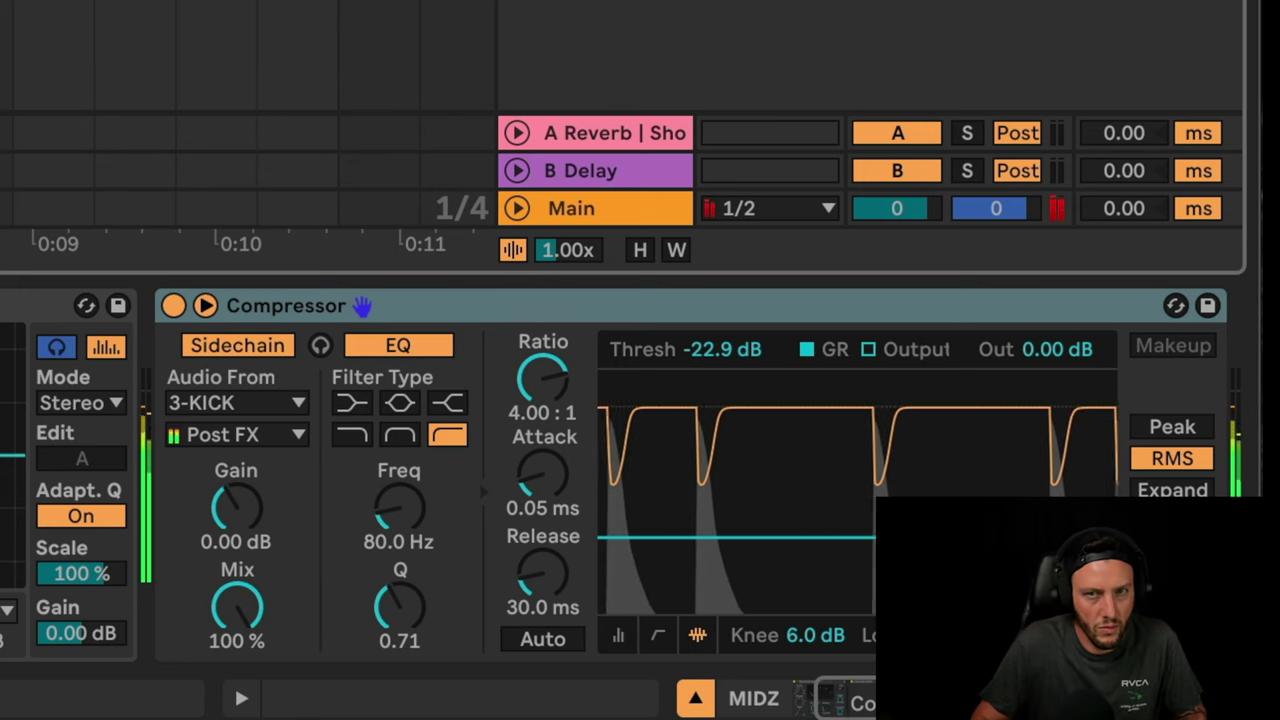
key("Down")
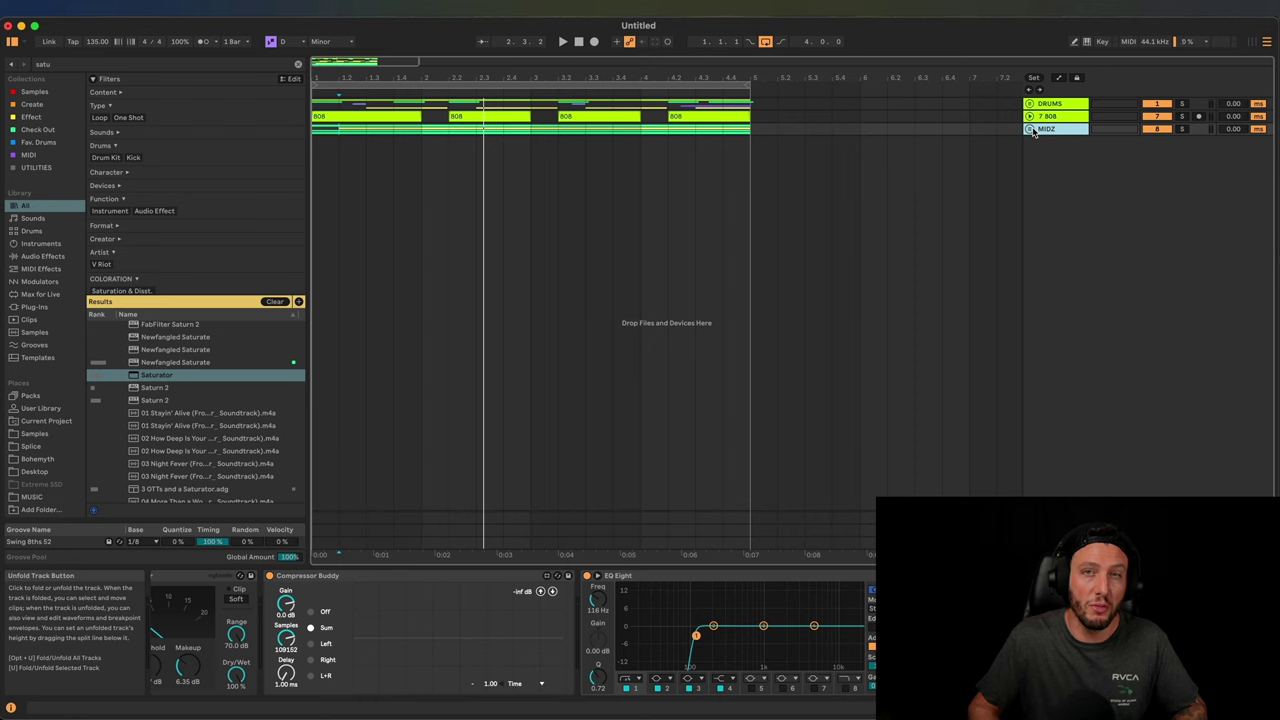
Unfold the DRUMS group and play it soloed together with the 808 track
left_click(1183, 105)
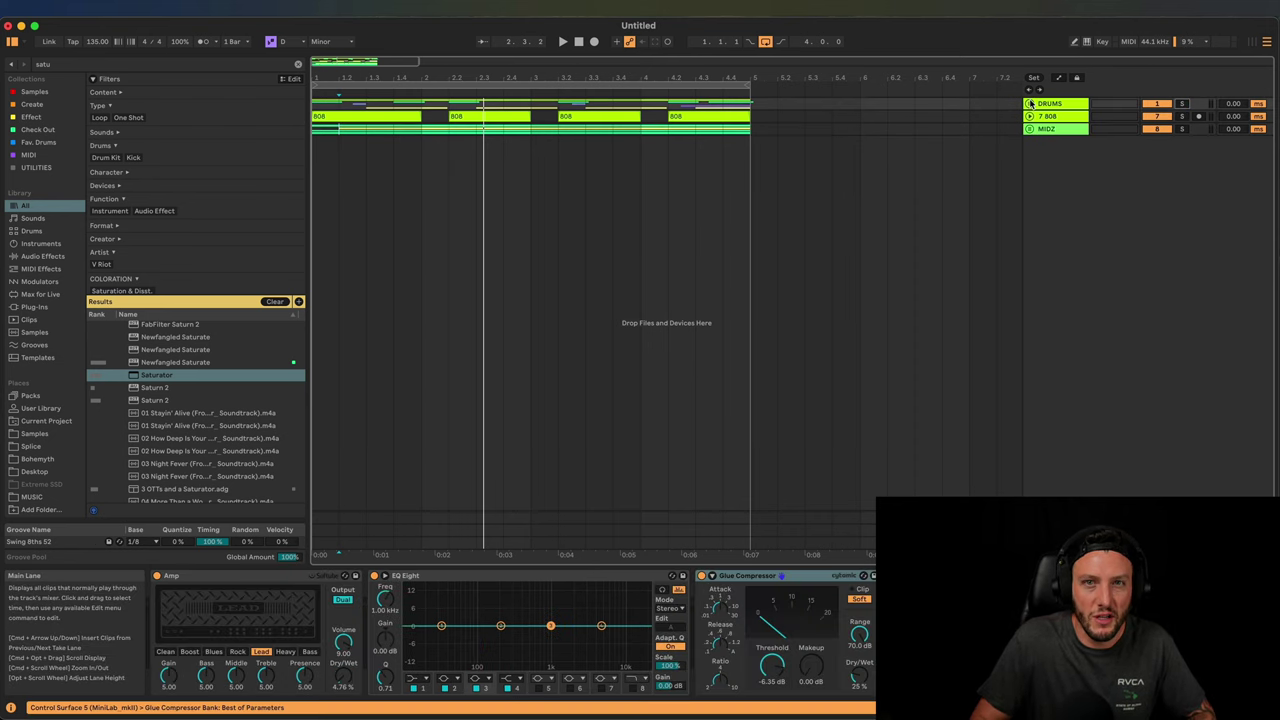
left_click(1030, 103)
left_click(1045, 152)
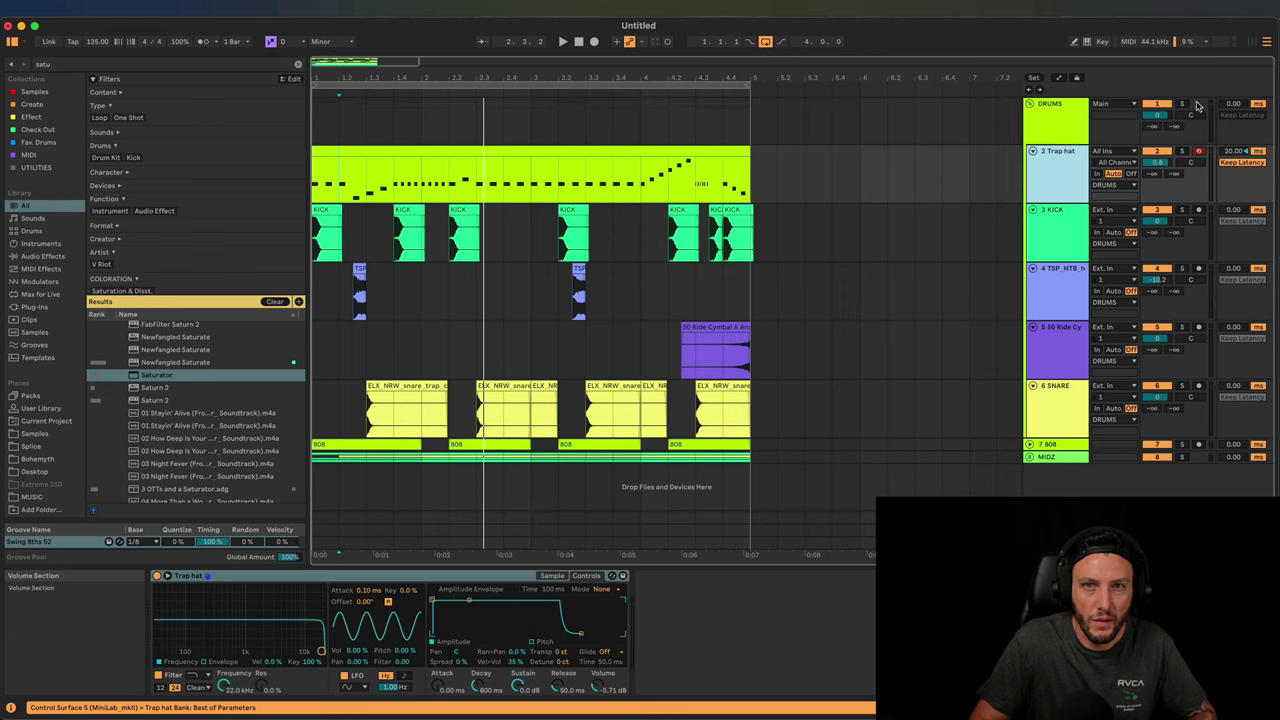
left_click(1183, 105)
key("space")
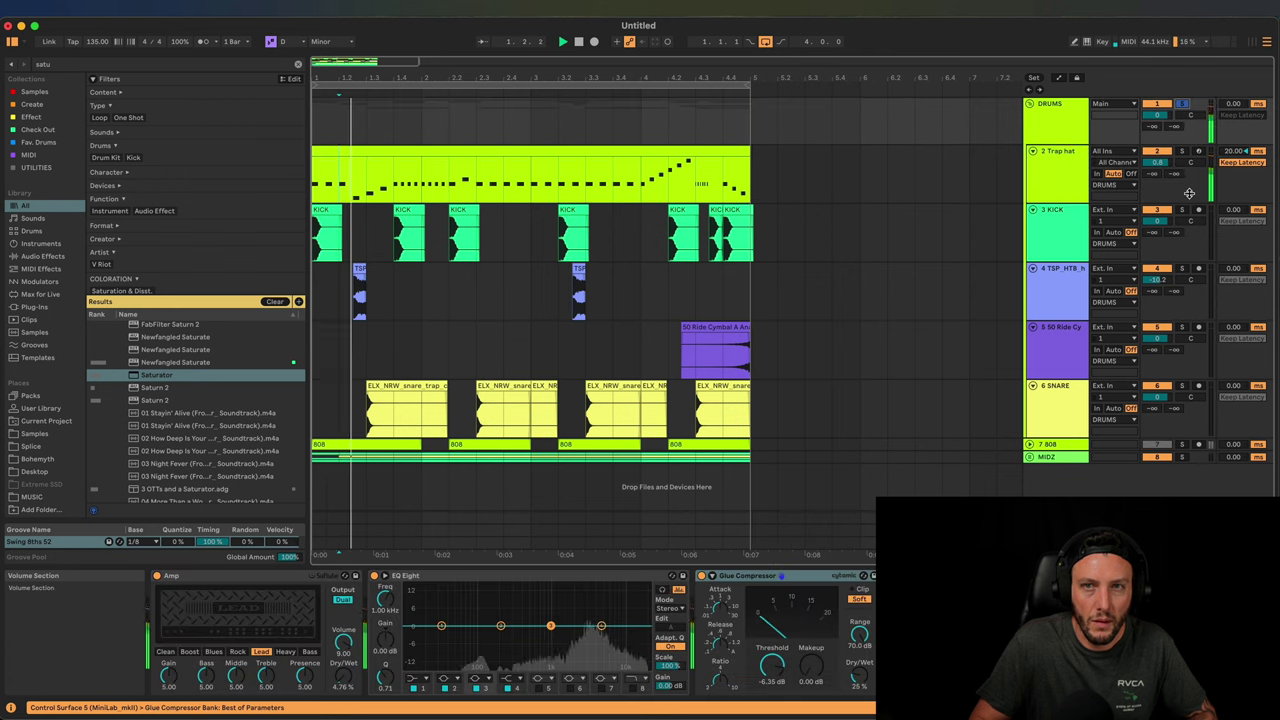
left_click(1183, 444)
left_click(1030, 444)
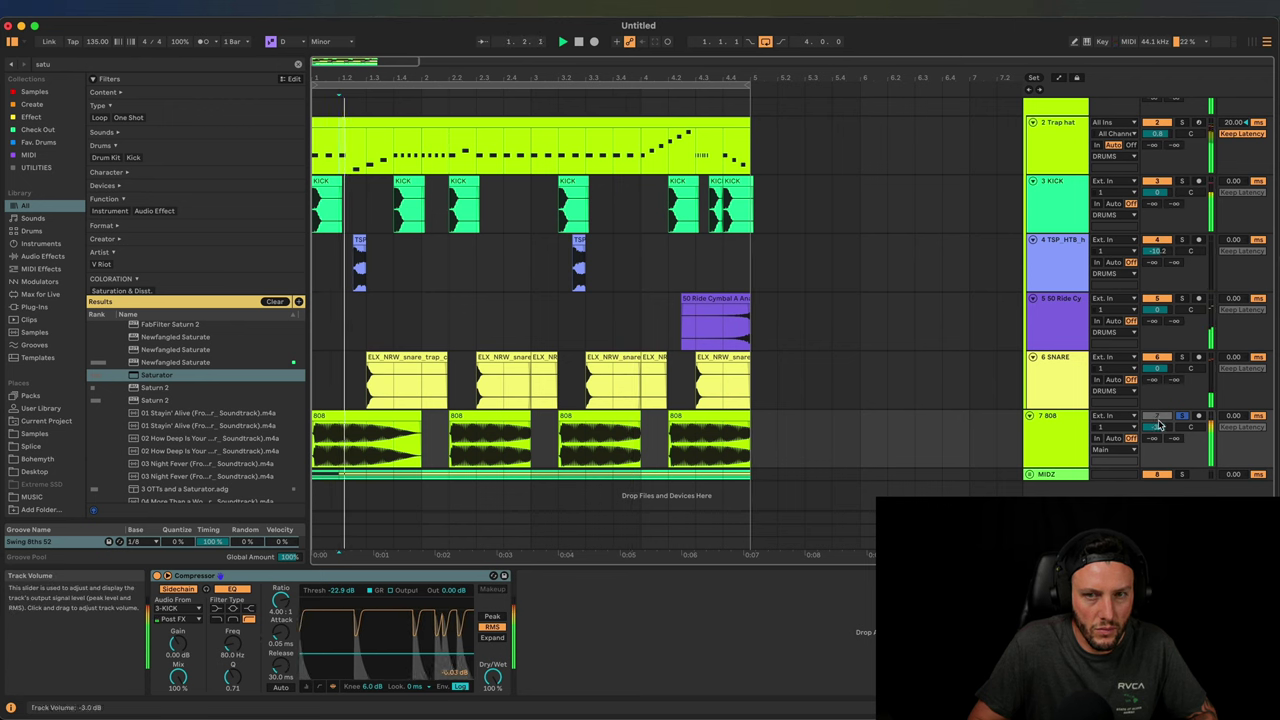
Set the DRUMS group's volume to -3.0 dB and restart playback
scroll(1160, 425, "up", 1)
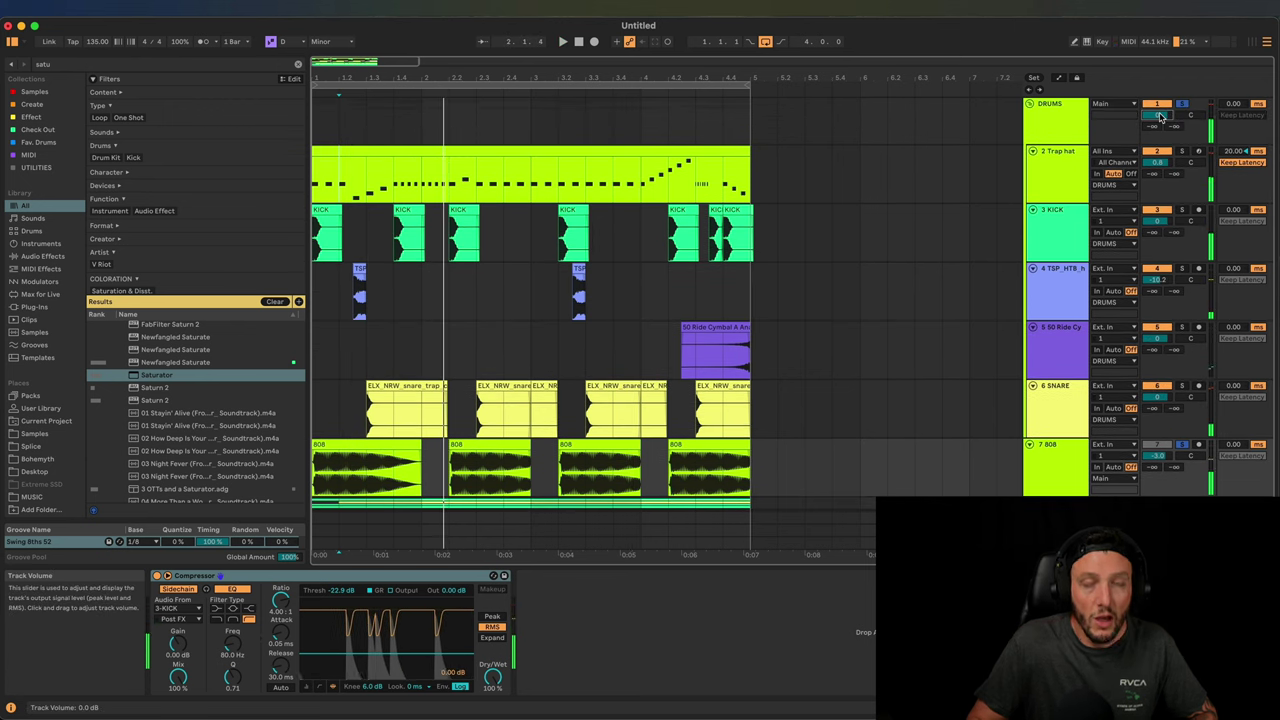
key("space")
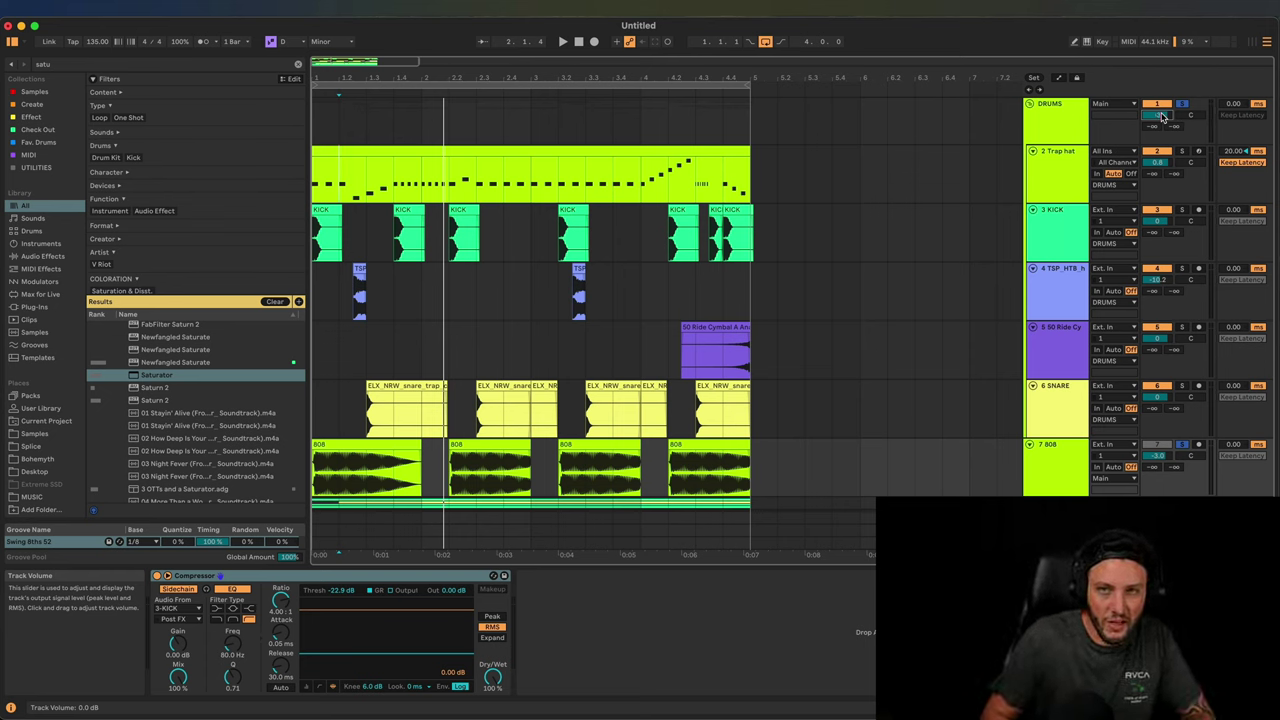
key("space")
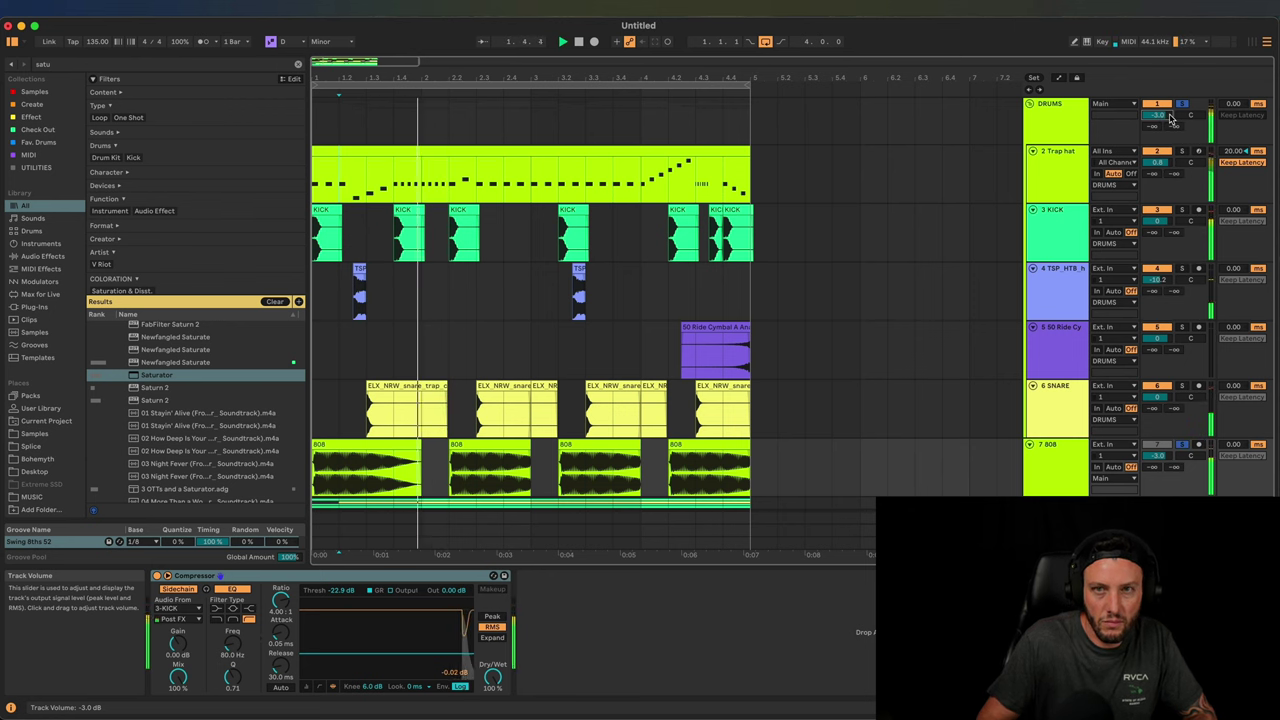
Unfold the MIDZ group, clear all solos, and set the group's volume to -0.4 dB against the full mix
scroll(1120, 145, "down", 1)
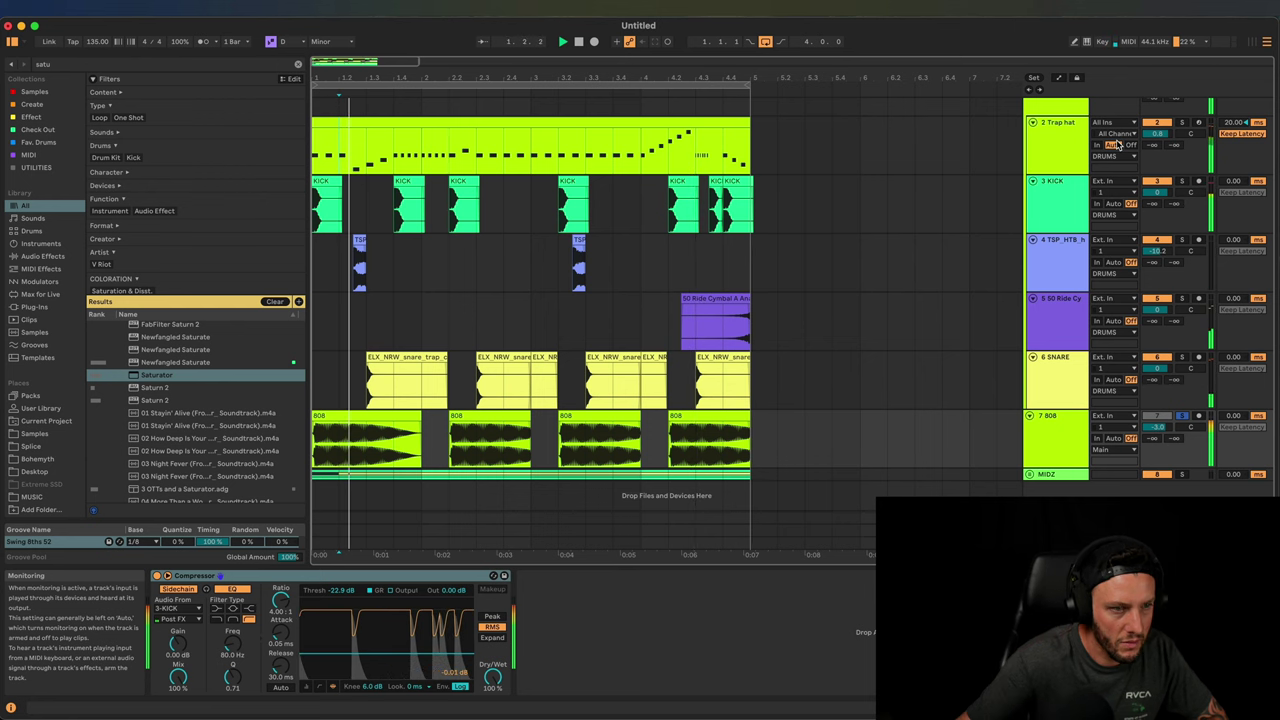
scroll(1053, 470, "down", 2)
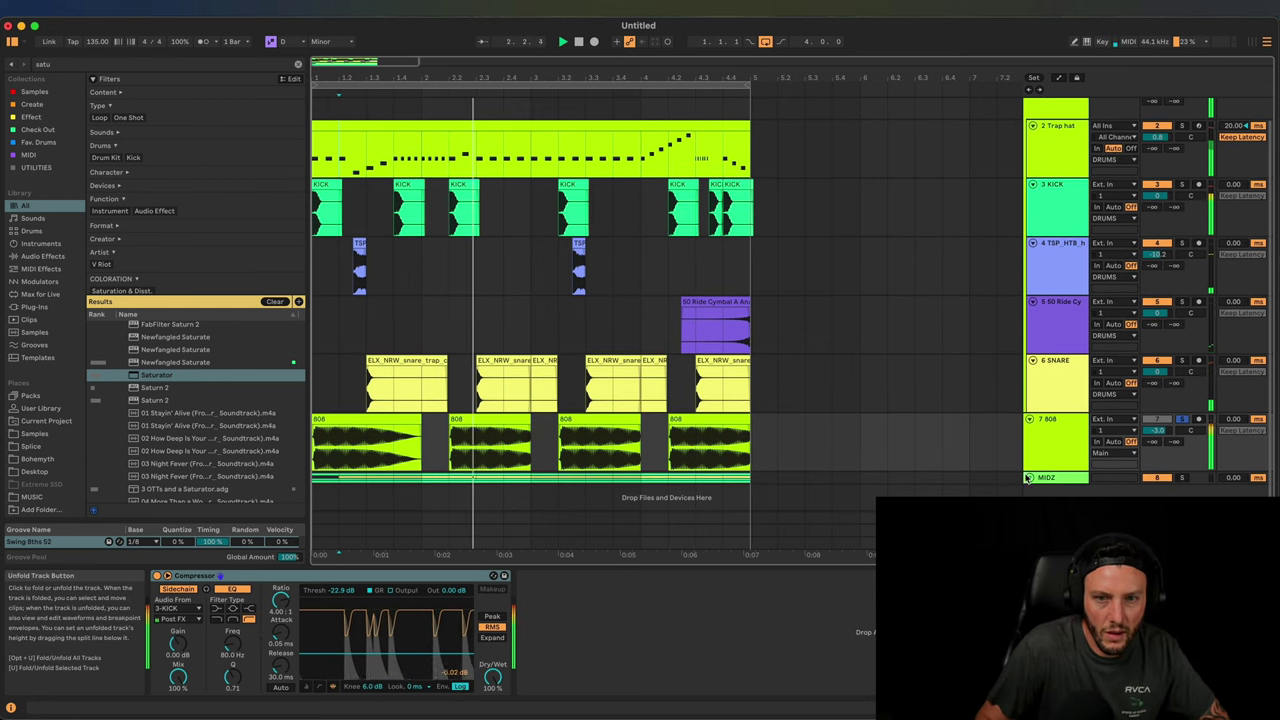
scroll(1053, 478, "down", 2)
left_click(1159, 392)
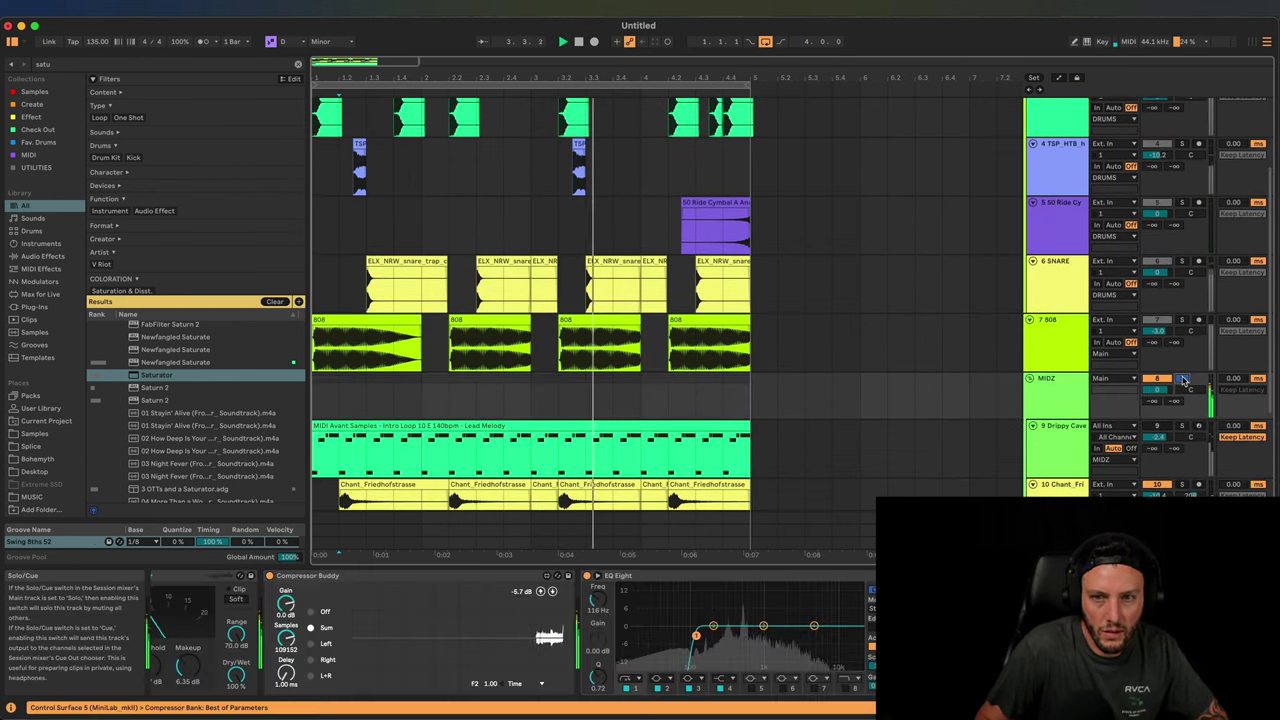
left_click_drag(1159, 394, 1161, 397)
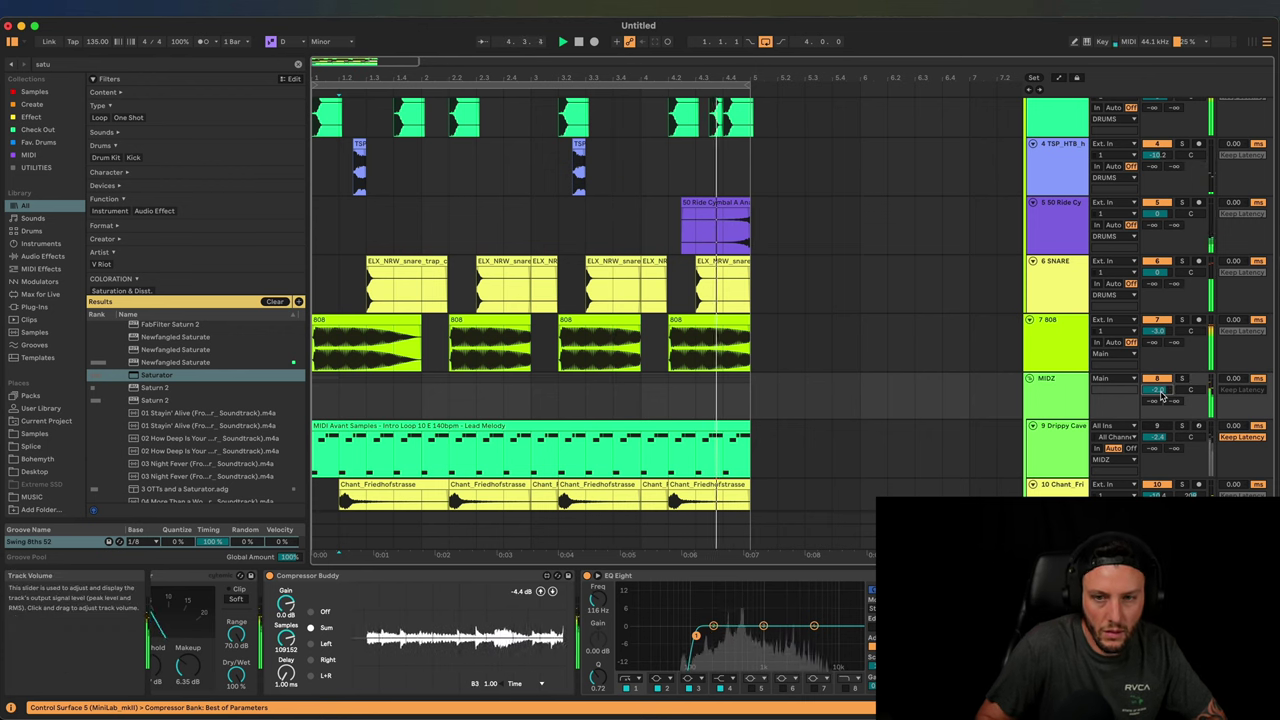
left_click(1161, 397)
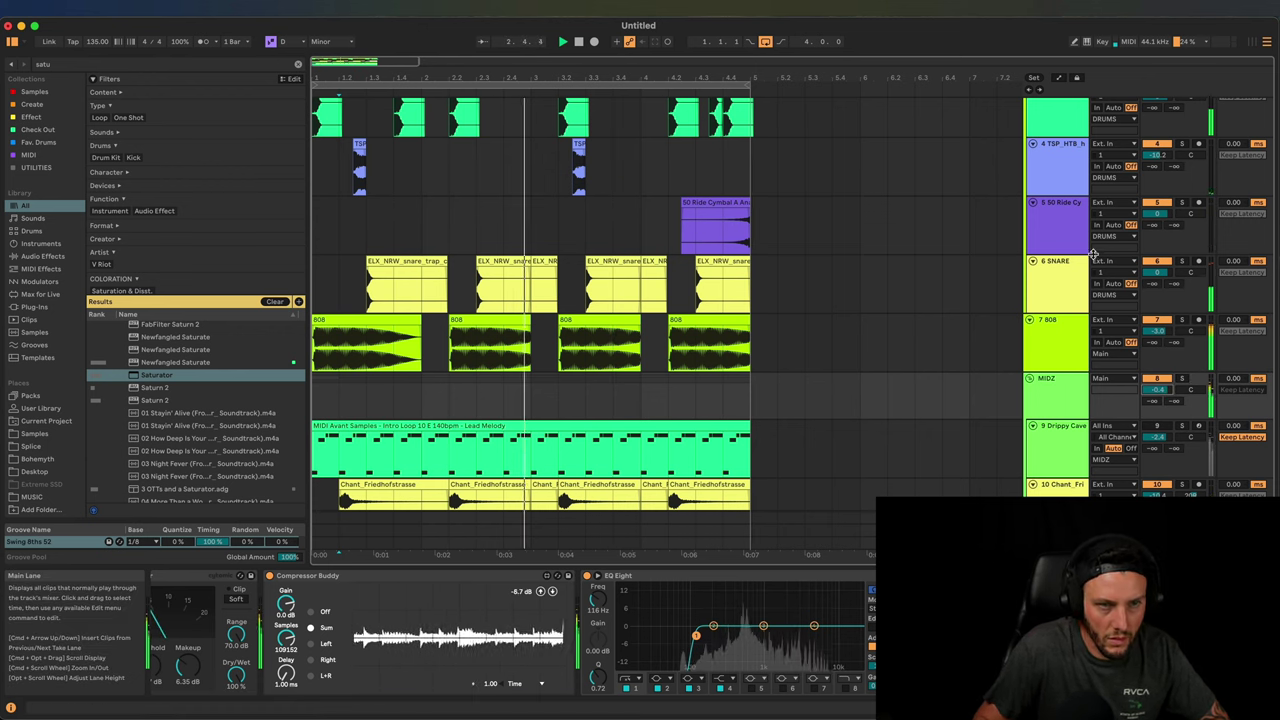
Set the Chant track 10's volume to -15.1 dB and stop playback
scroll(1093, 253, "down", 3)
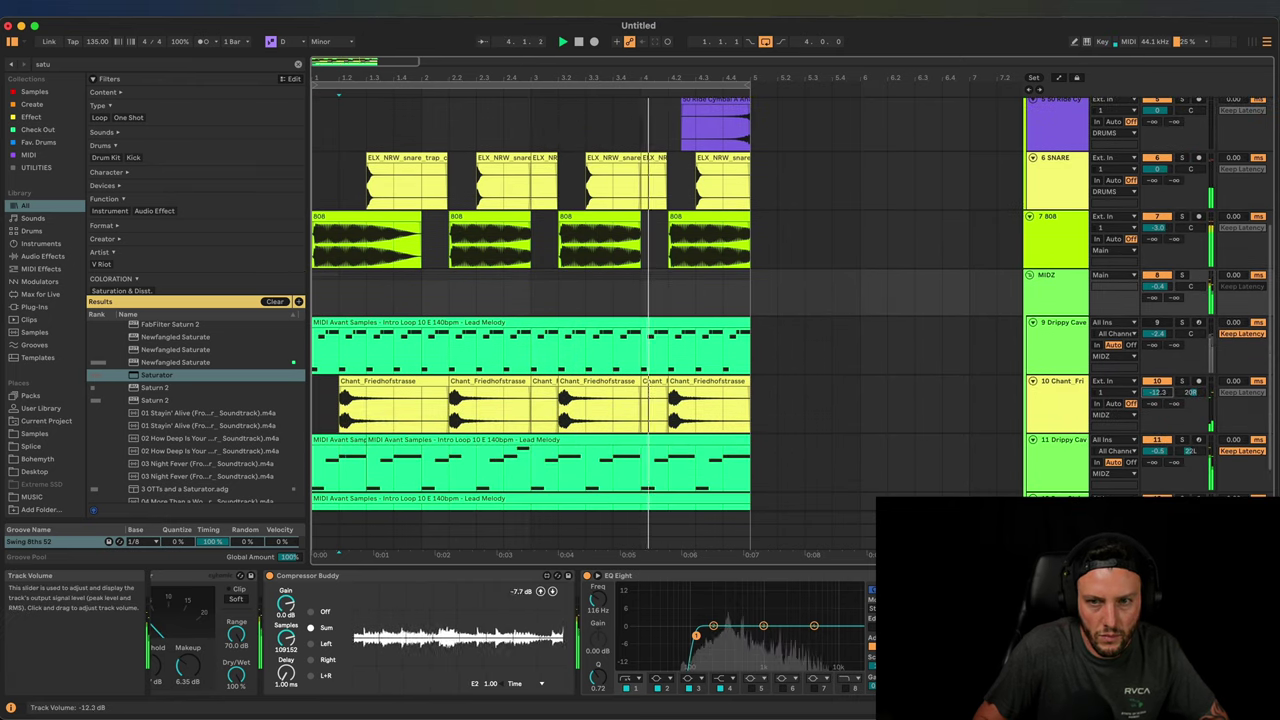
left_click_drag(1157, 392, 1157, 404)
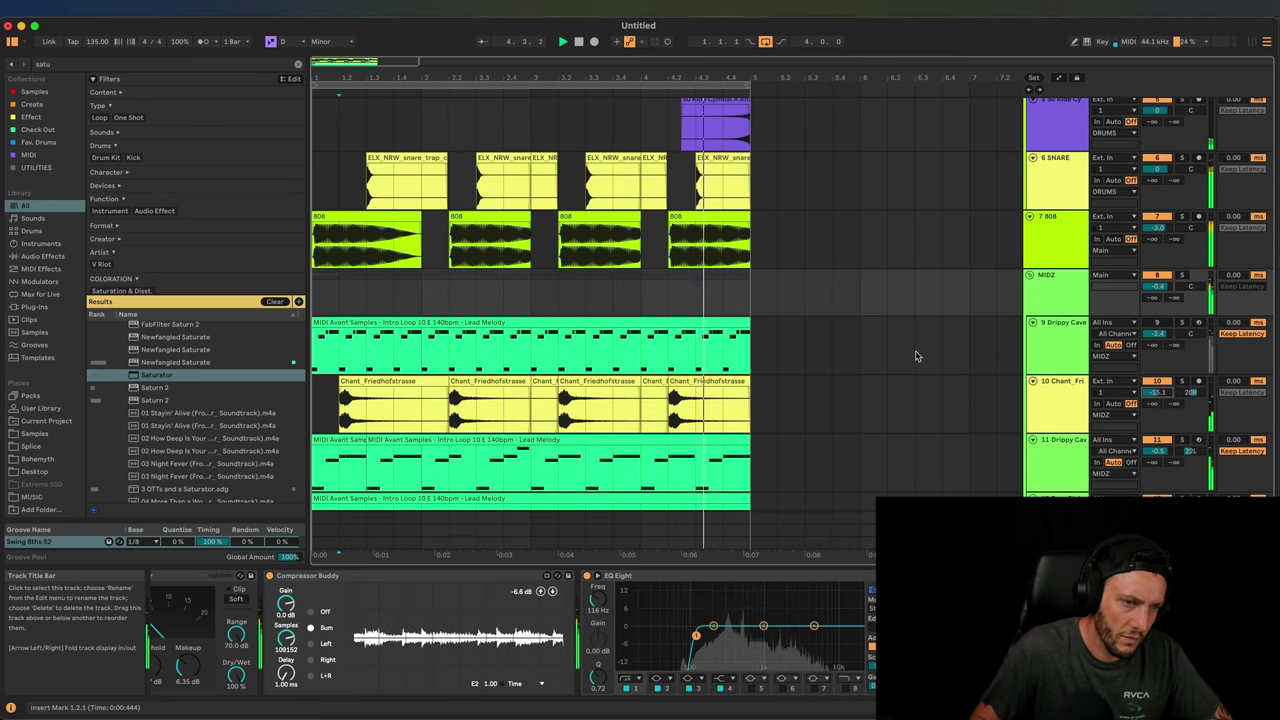
scroll(1065, 281, "up", 3)
scroll(1065, 281, "up", 3)
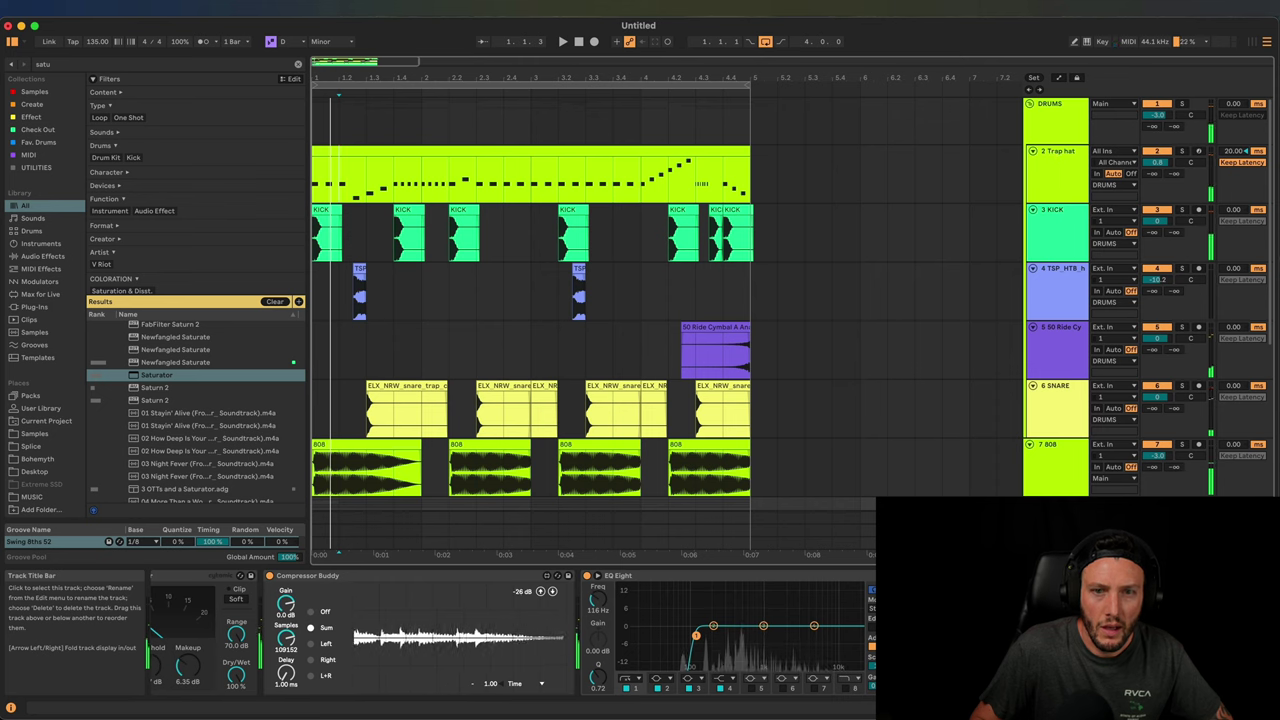
Search the browser for EQ Eight, add it to the Main track, and play the loop
key("Delete")
key("super+f")
type("eight")
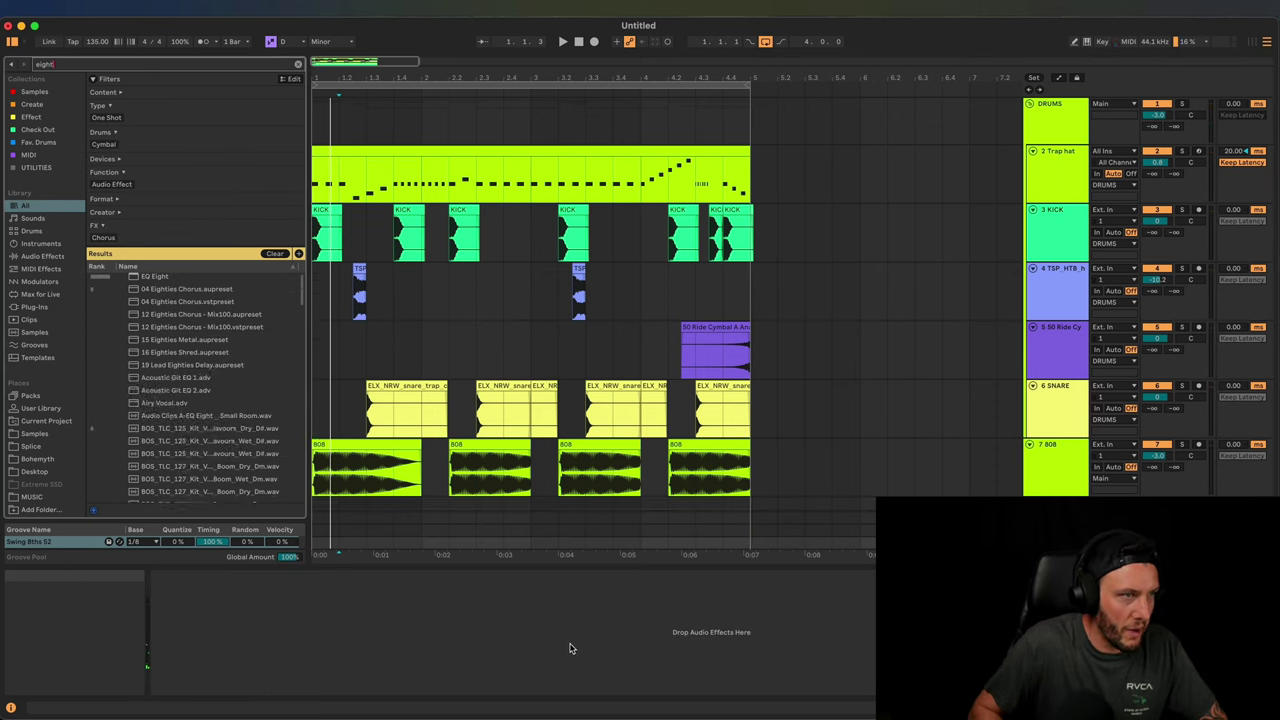
key("Down")
key("Return")
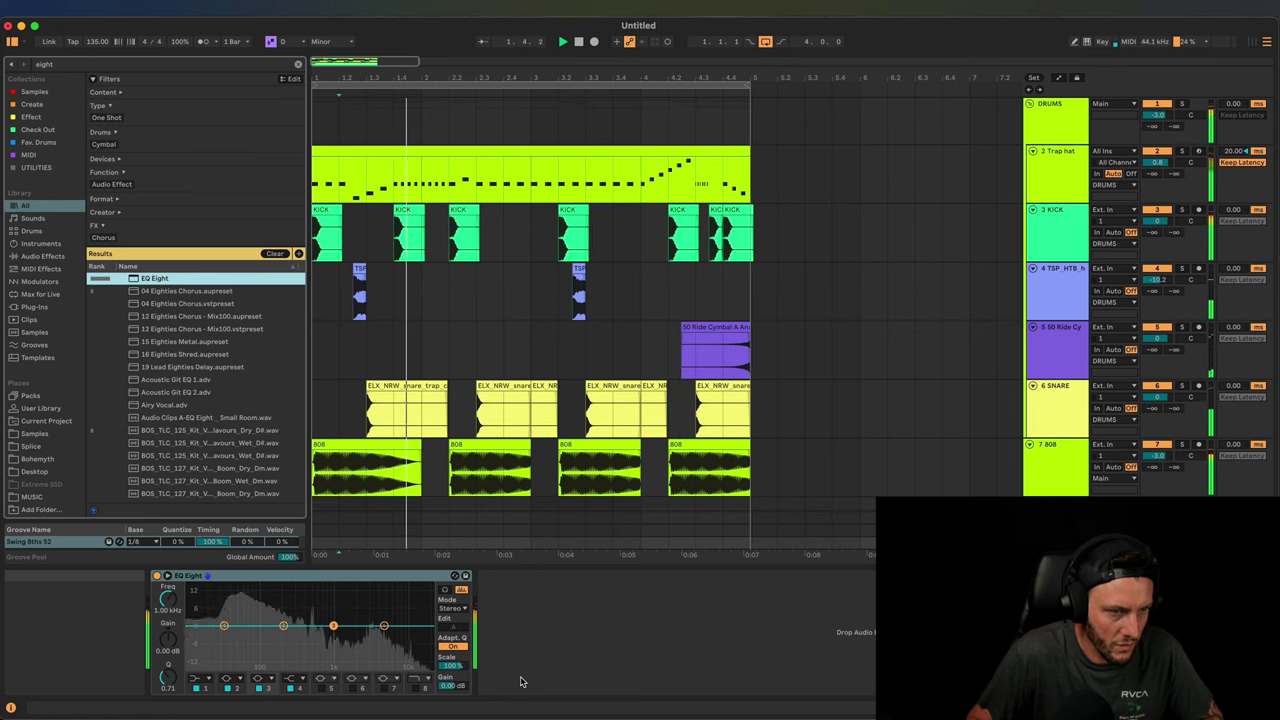
Activate track 9, Drippy Cave, in the MIDZ group and pan it to 21R
scroll(740, 400, "down", 5)
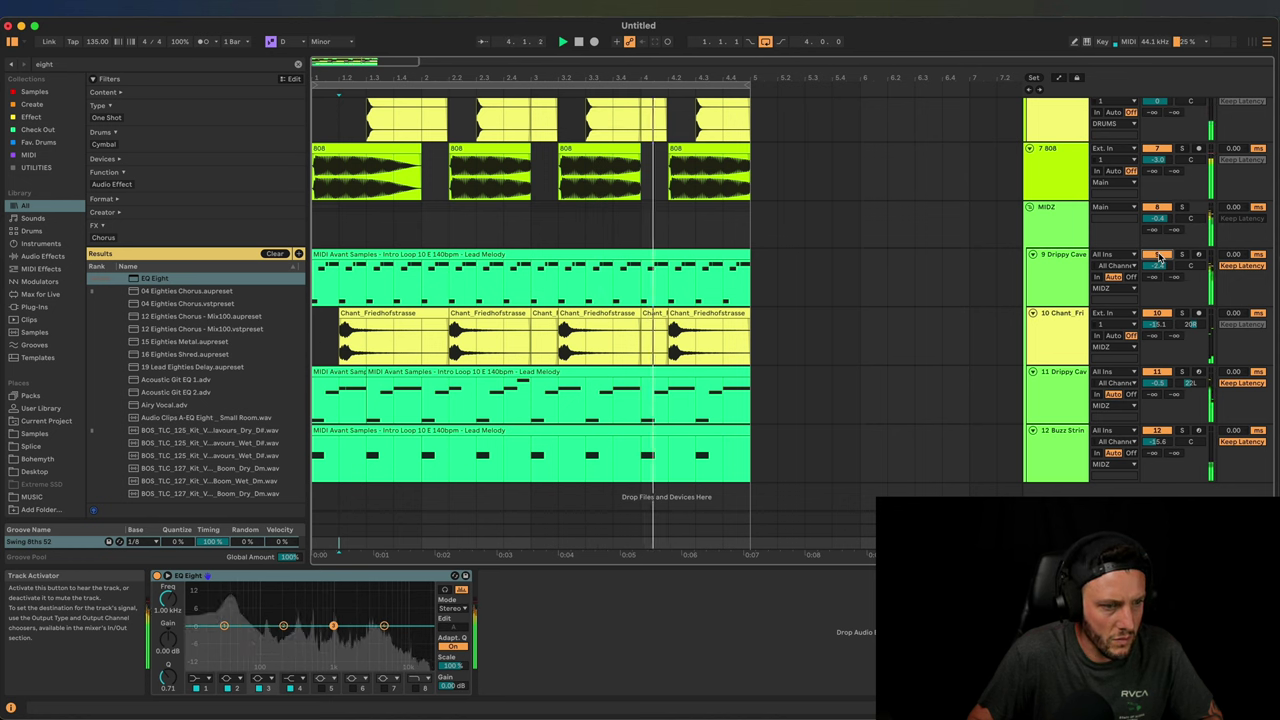
left_click(1158, 372)
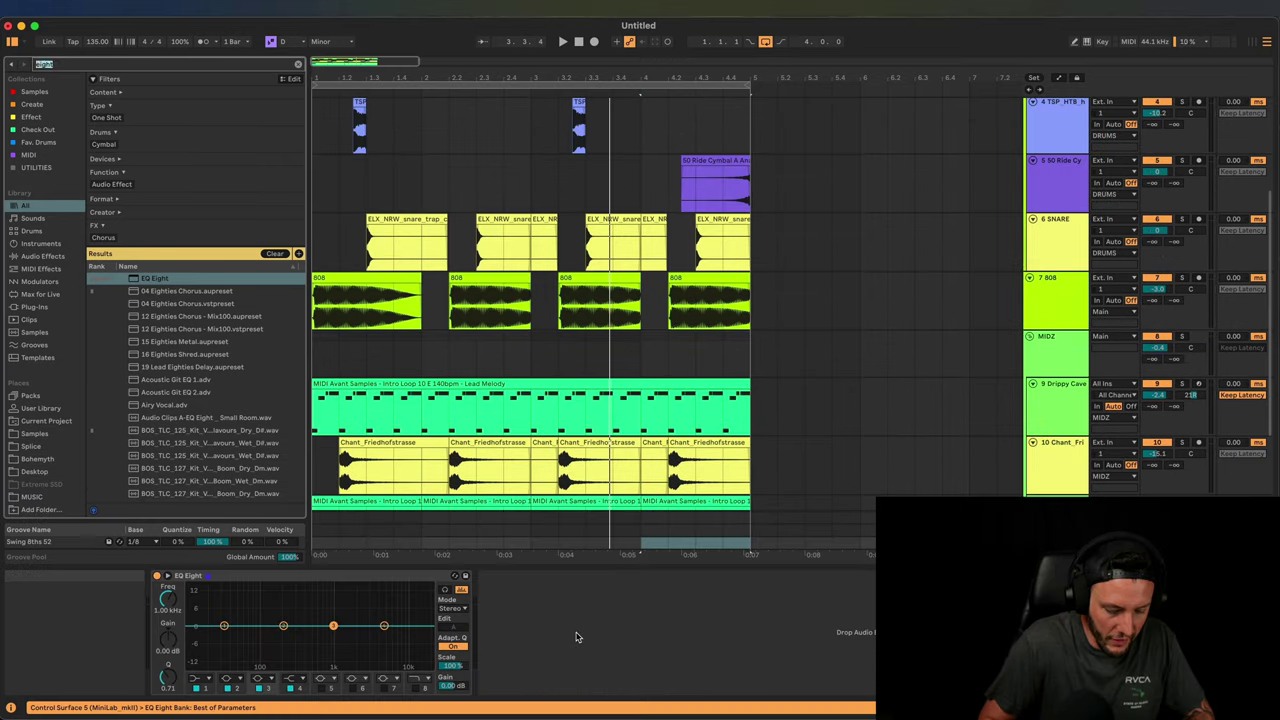
Search the browser for Limiter, add it after EQ Eight on the Main track, and play the loop
type("limit")
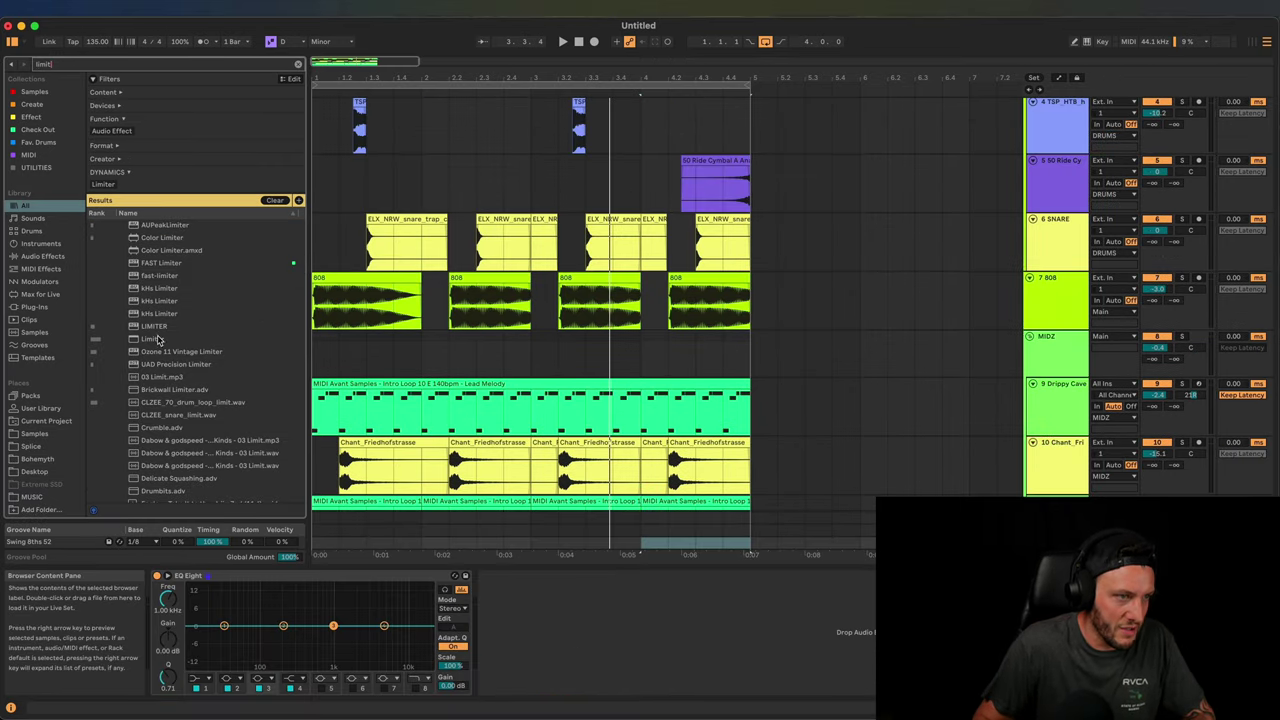
double_click(155, 339)
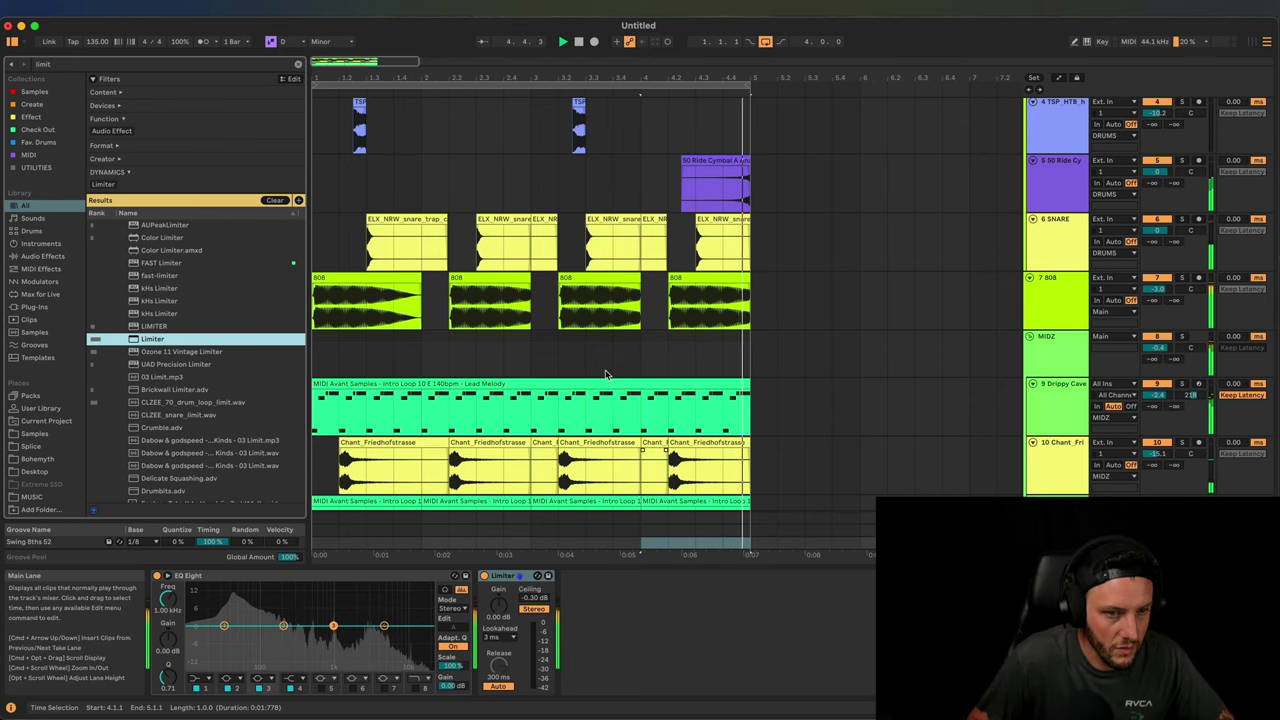
scroll(735, 391, "right", 2)
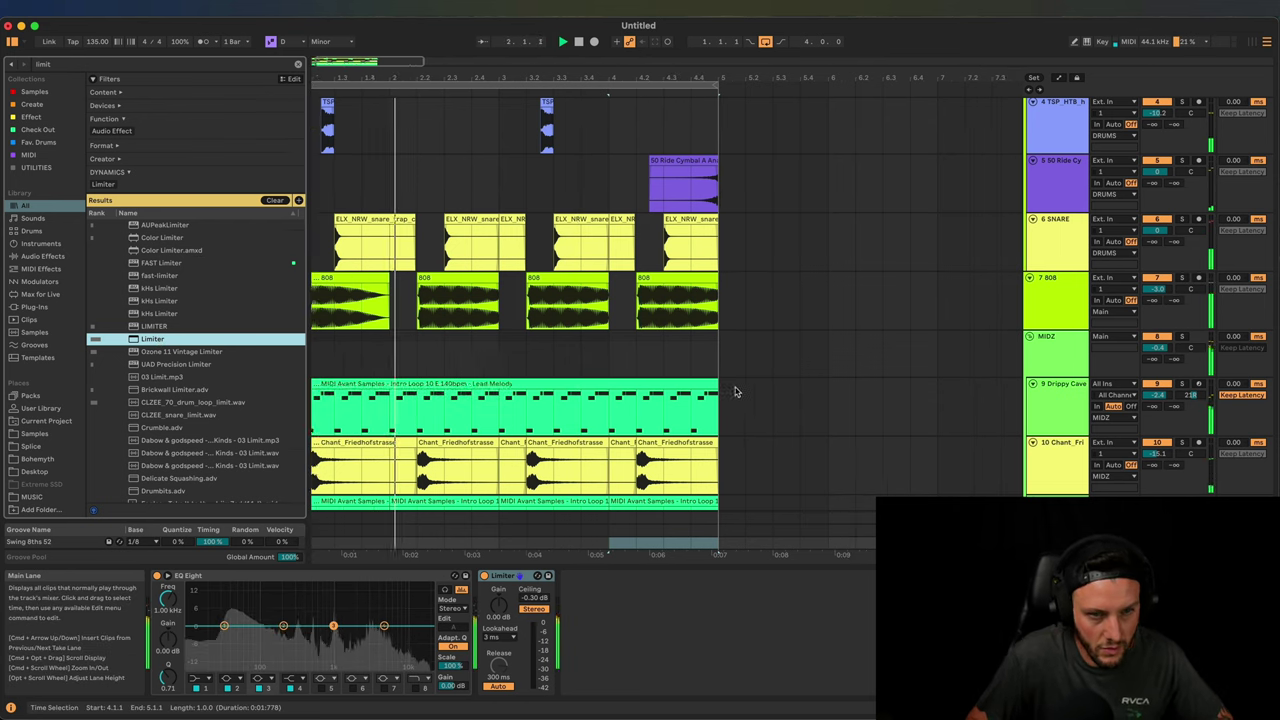
scroll(490, 327, "up", 5)
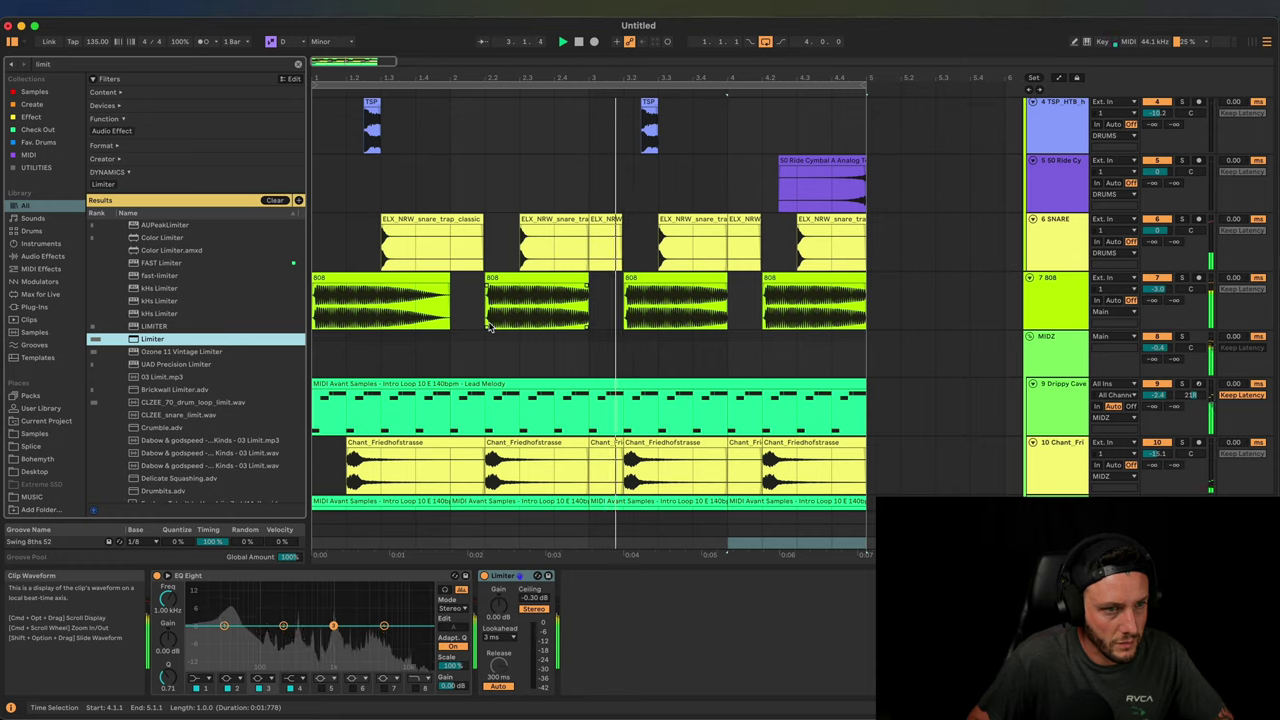
scroll(488, 328, "down", 4)
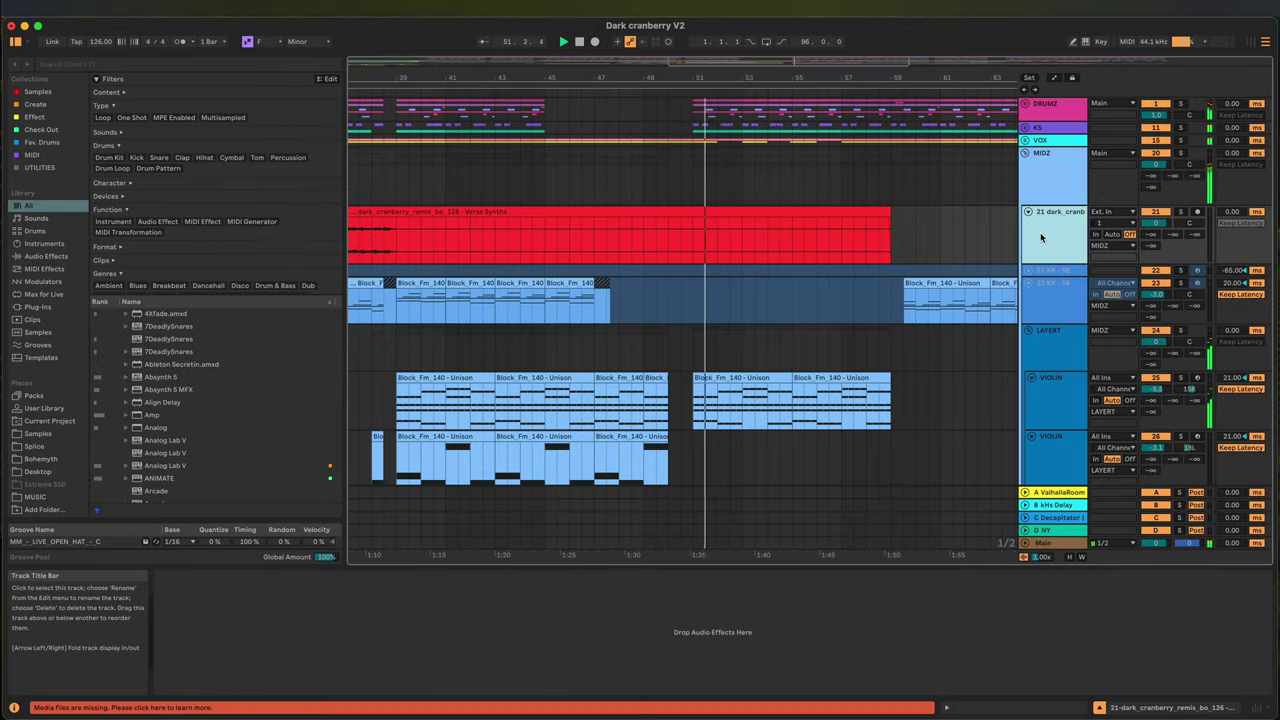
In the Dark cranberry V2 project, fold track 21 and unfold the SYNTH 1 track in the MIDZ group to view its Chorus Synths clips
left_click(1040, 232)
left_click(1026, 211)
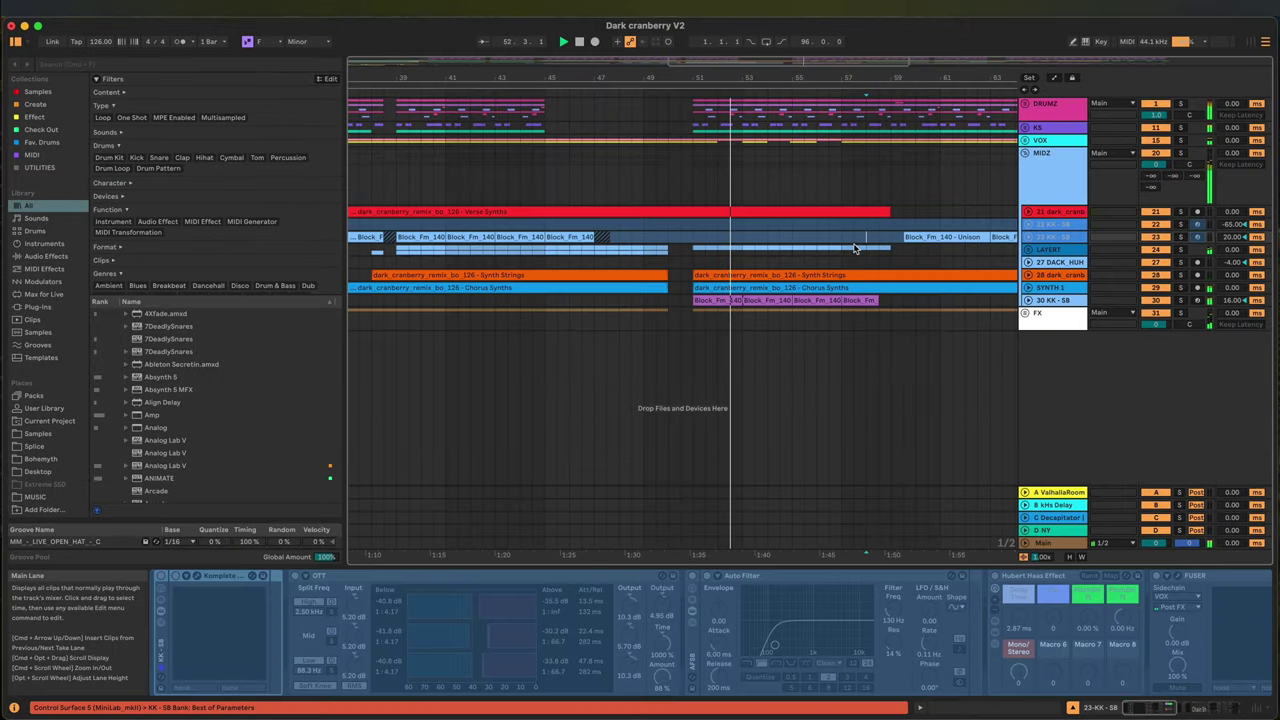
left_click(1026, 288)
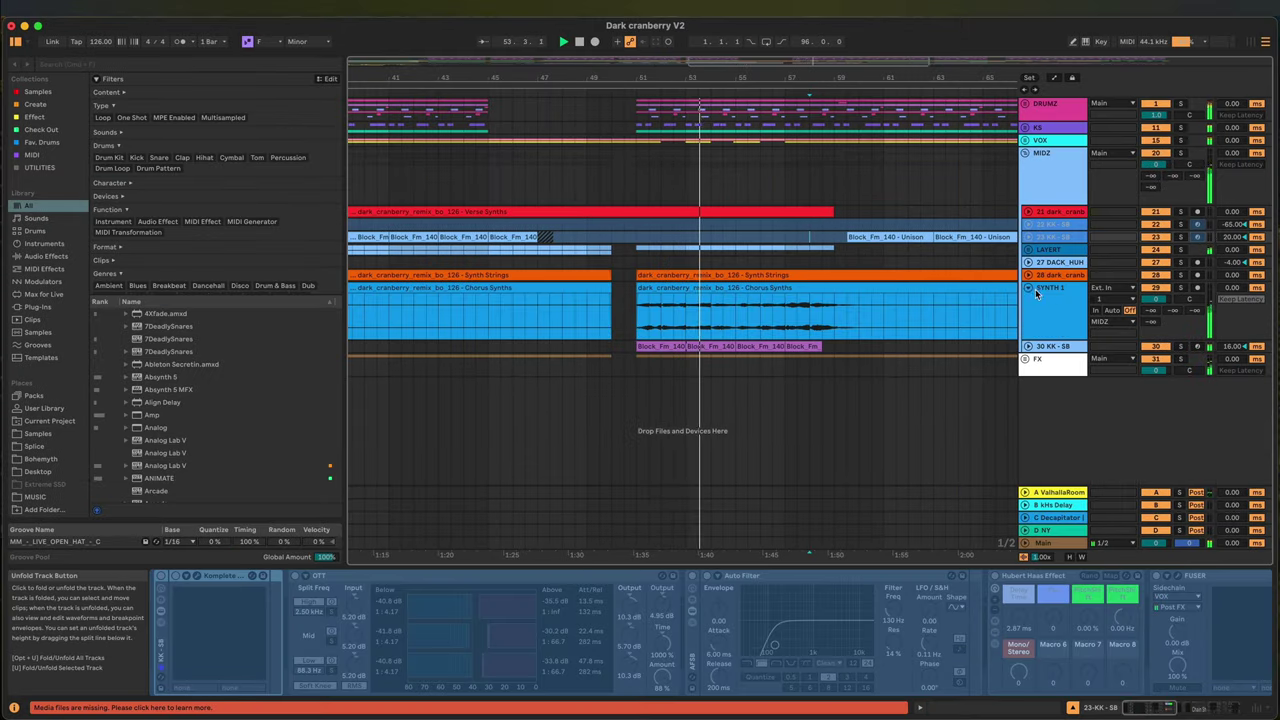
scroll(740, 646, "right", 6)
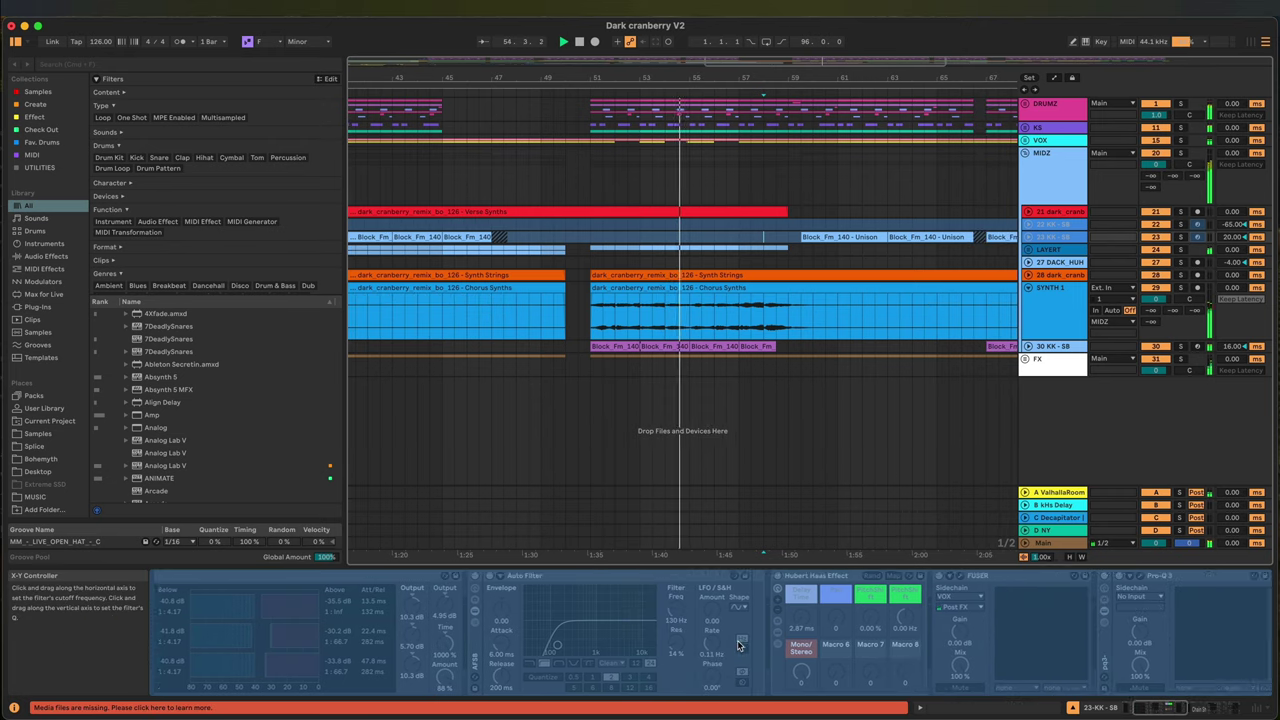